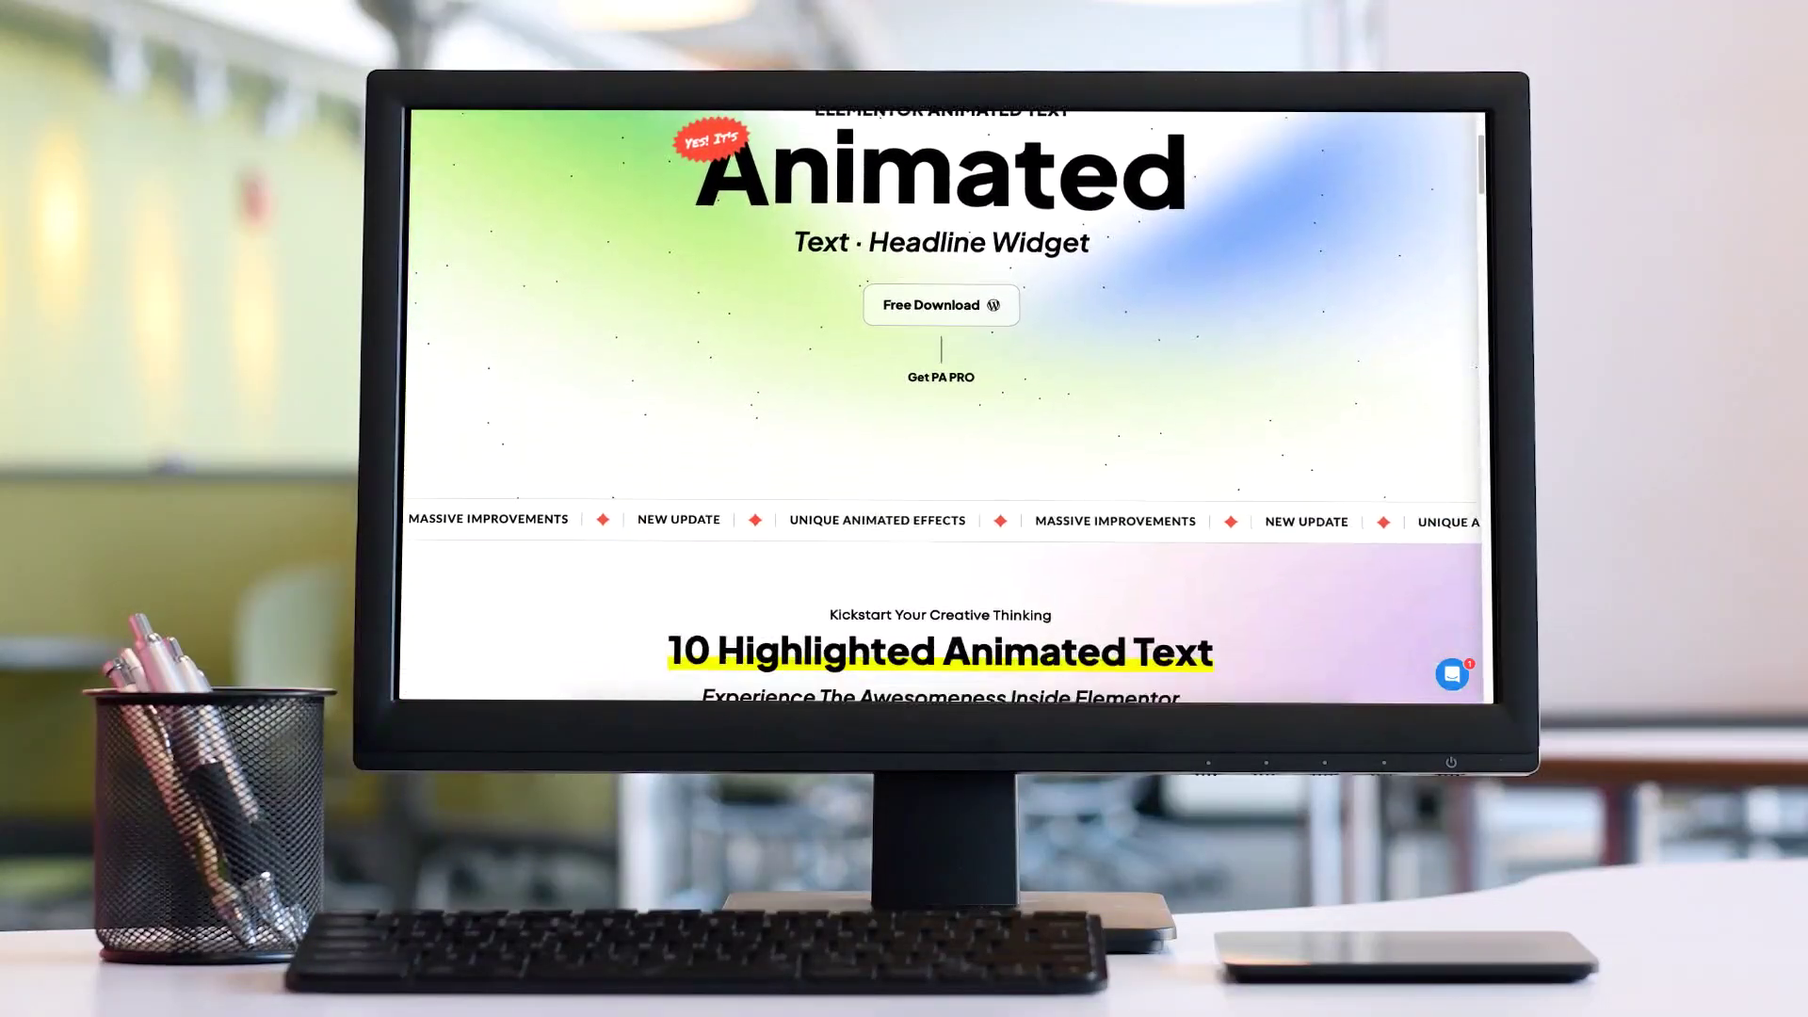
# Scroll through the Premium Addons Animated Text showcase of highlighted, draw-shape and switched-word effects
pyautogui.scroll(-6, 942, 405)
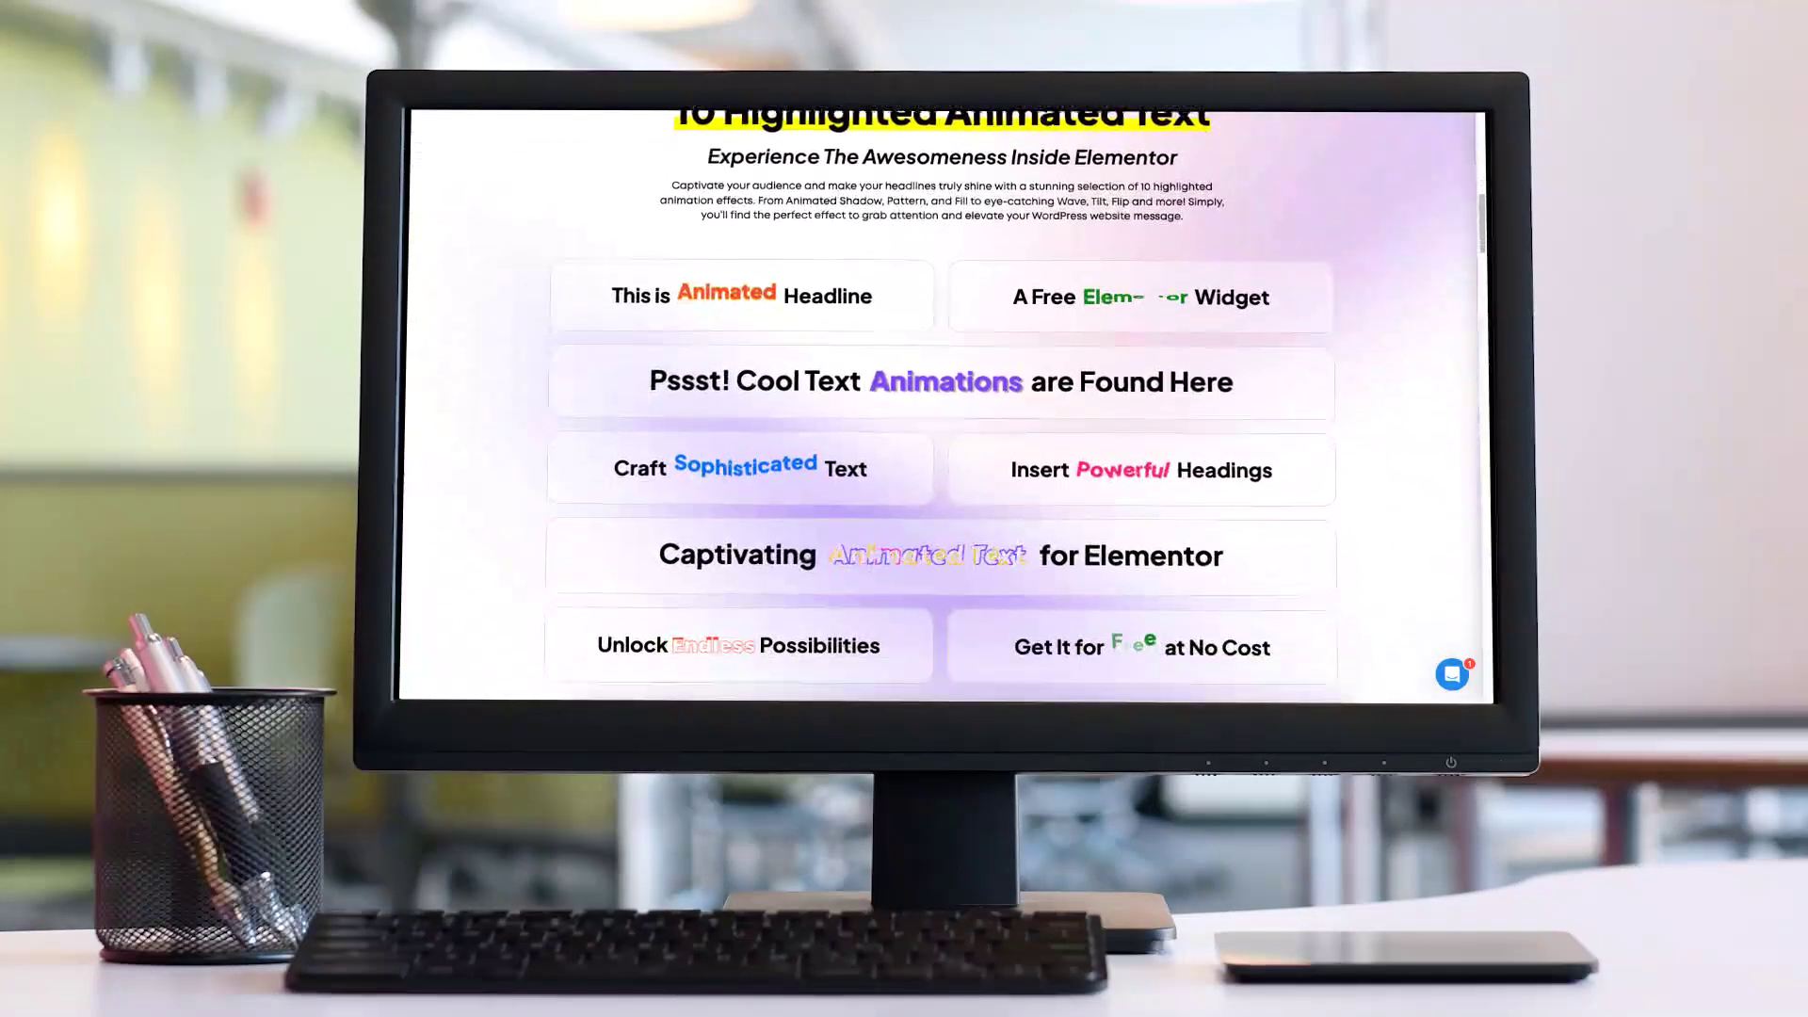
pyautogui.scroll(-5, 941, 405)
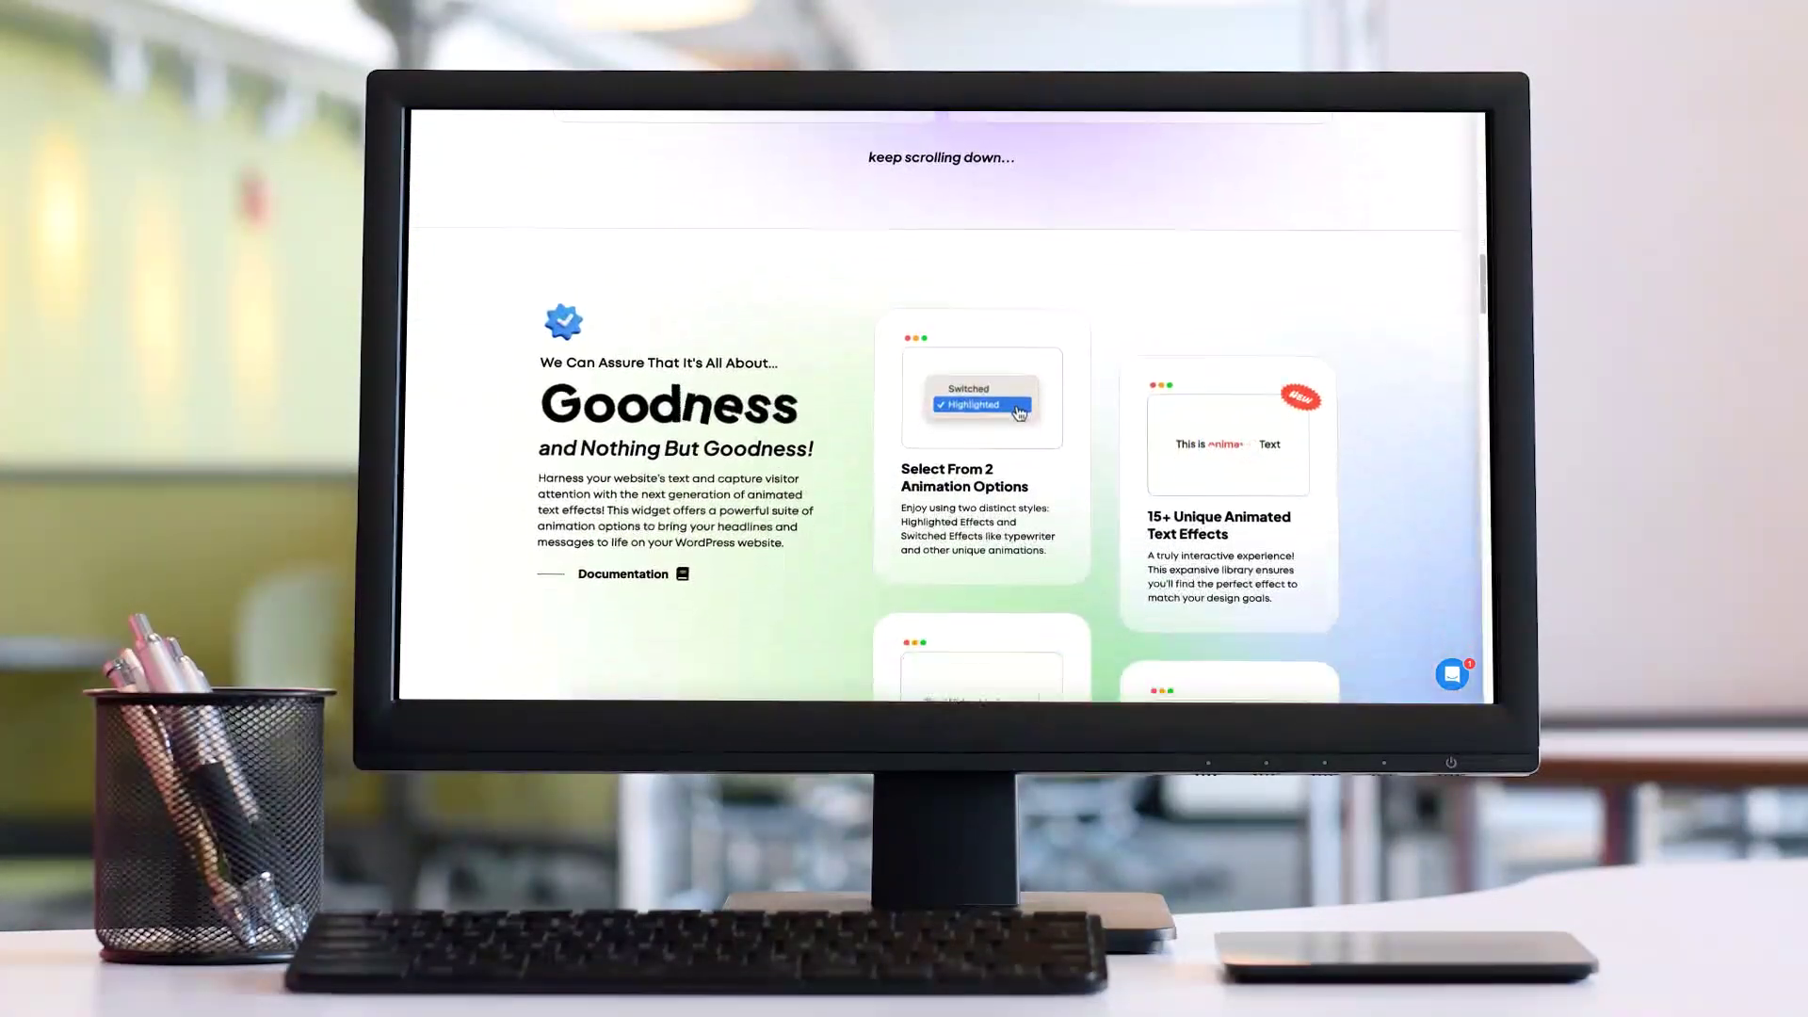
pyautogui.scroll(-6, 942, 405)
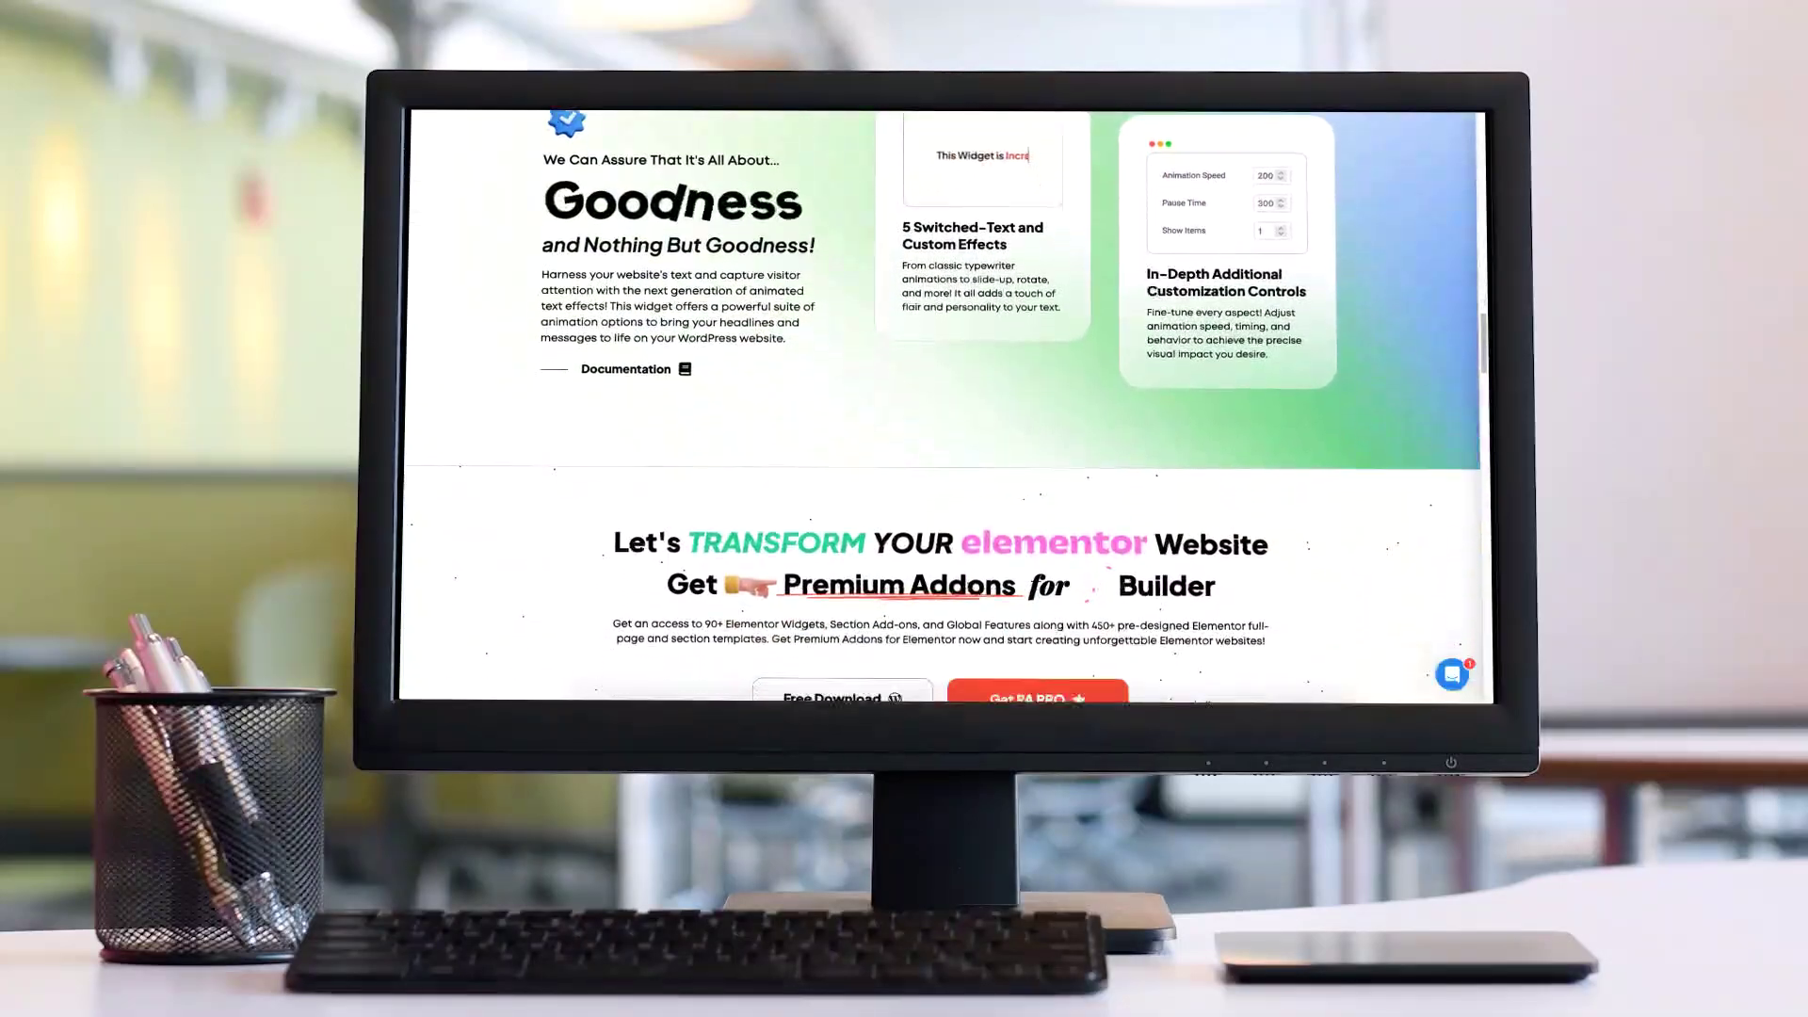
pyautogui.scroll(-6, 942, 405)
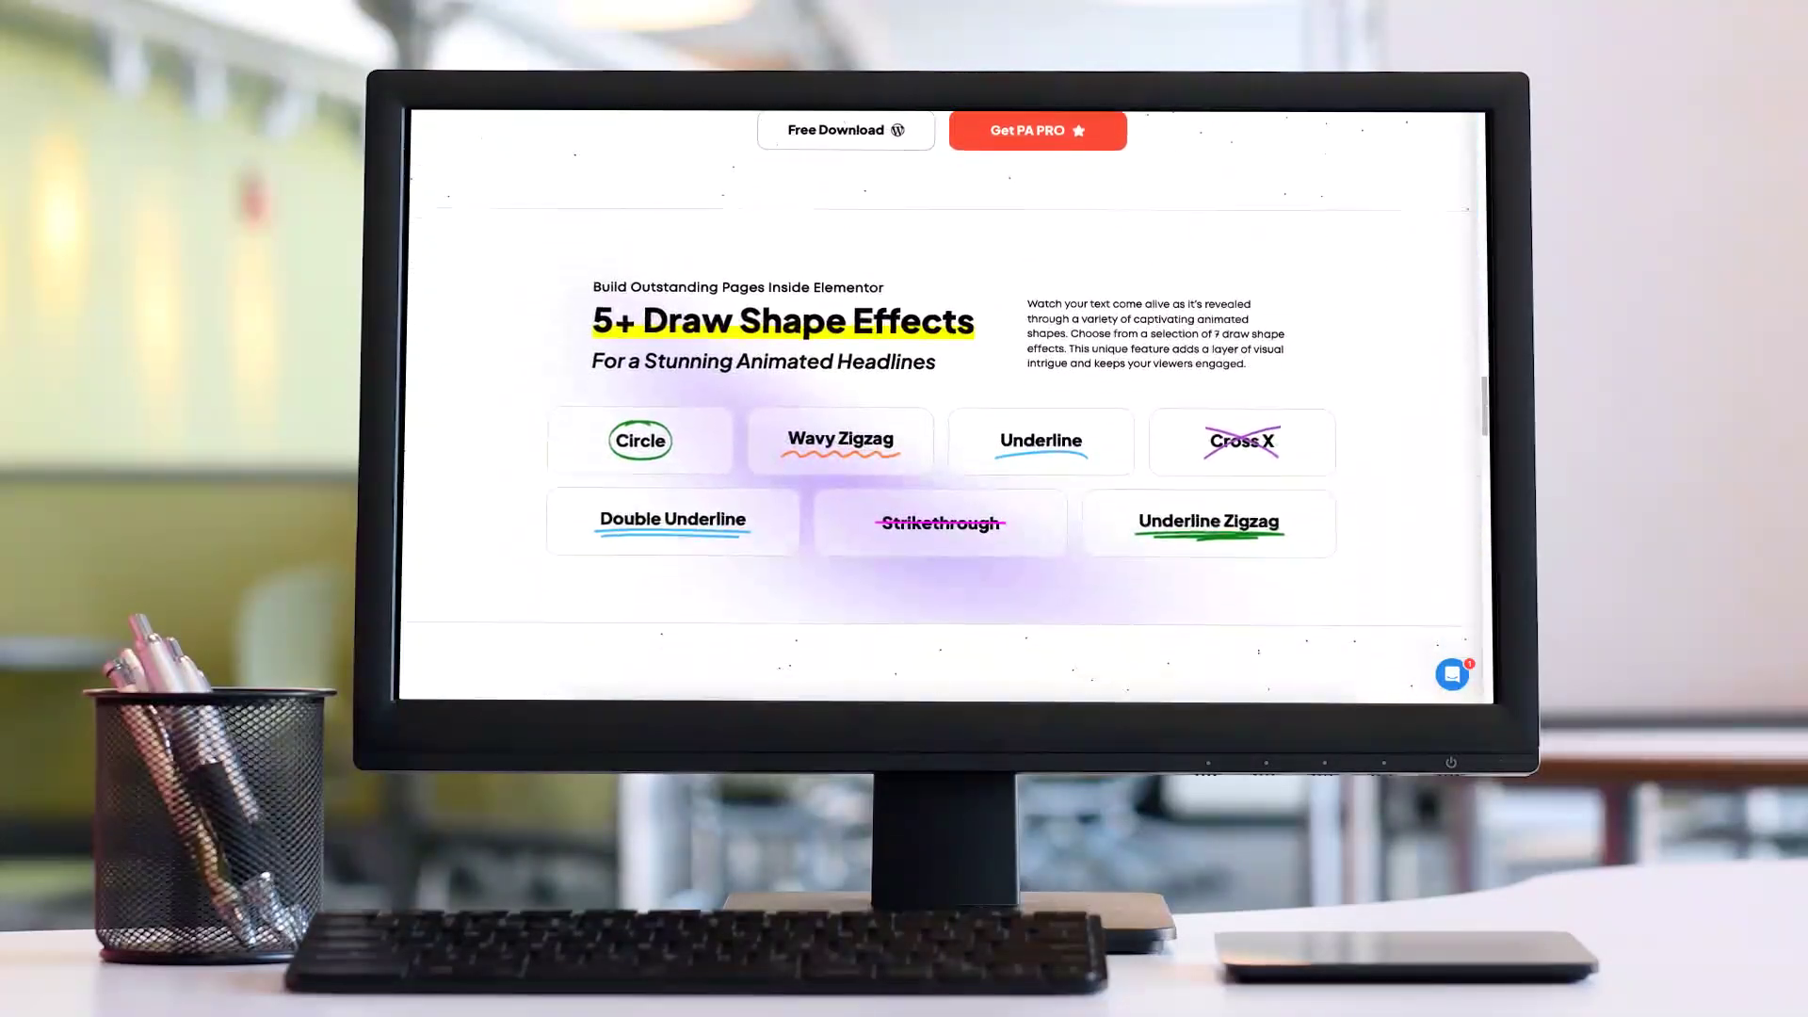
pyautogui.scroll(-6, 941, 404)
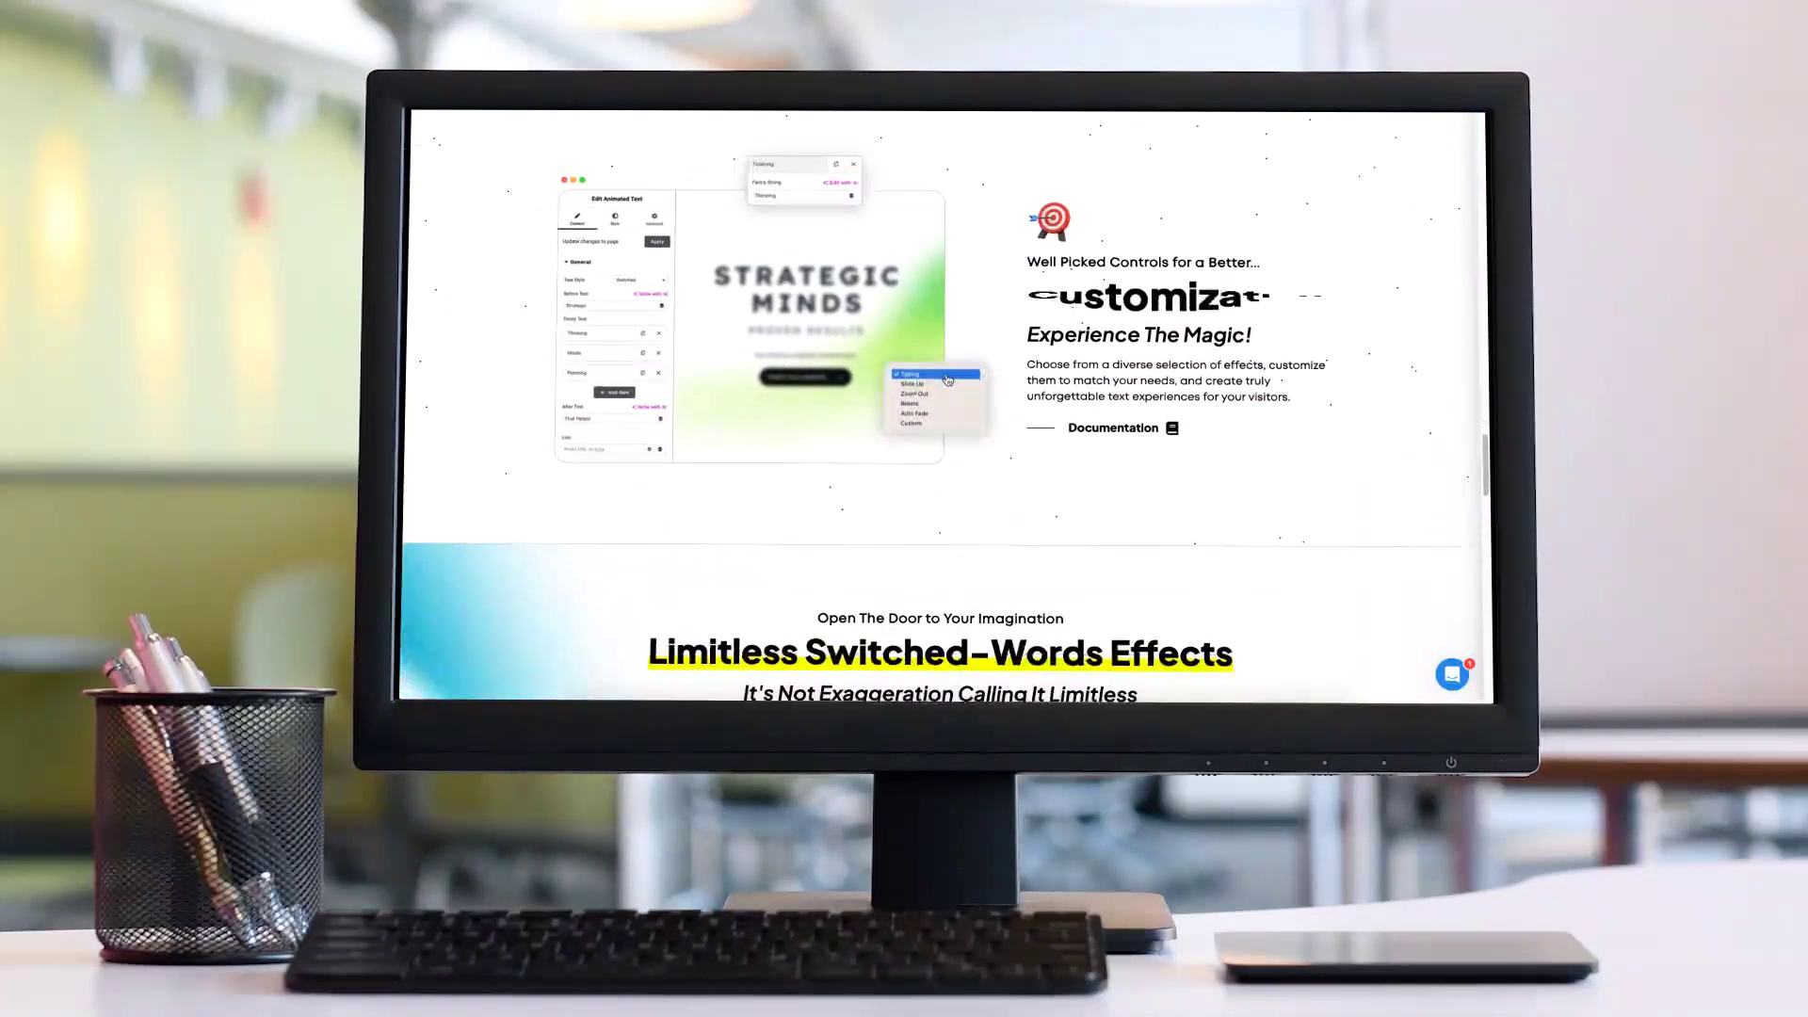
pyautogui.scroll(-2, 941, 405)
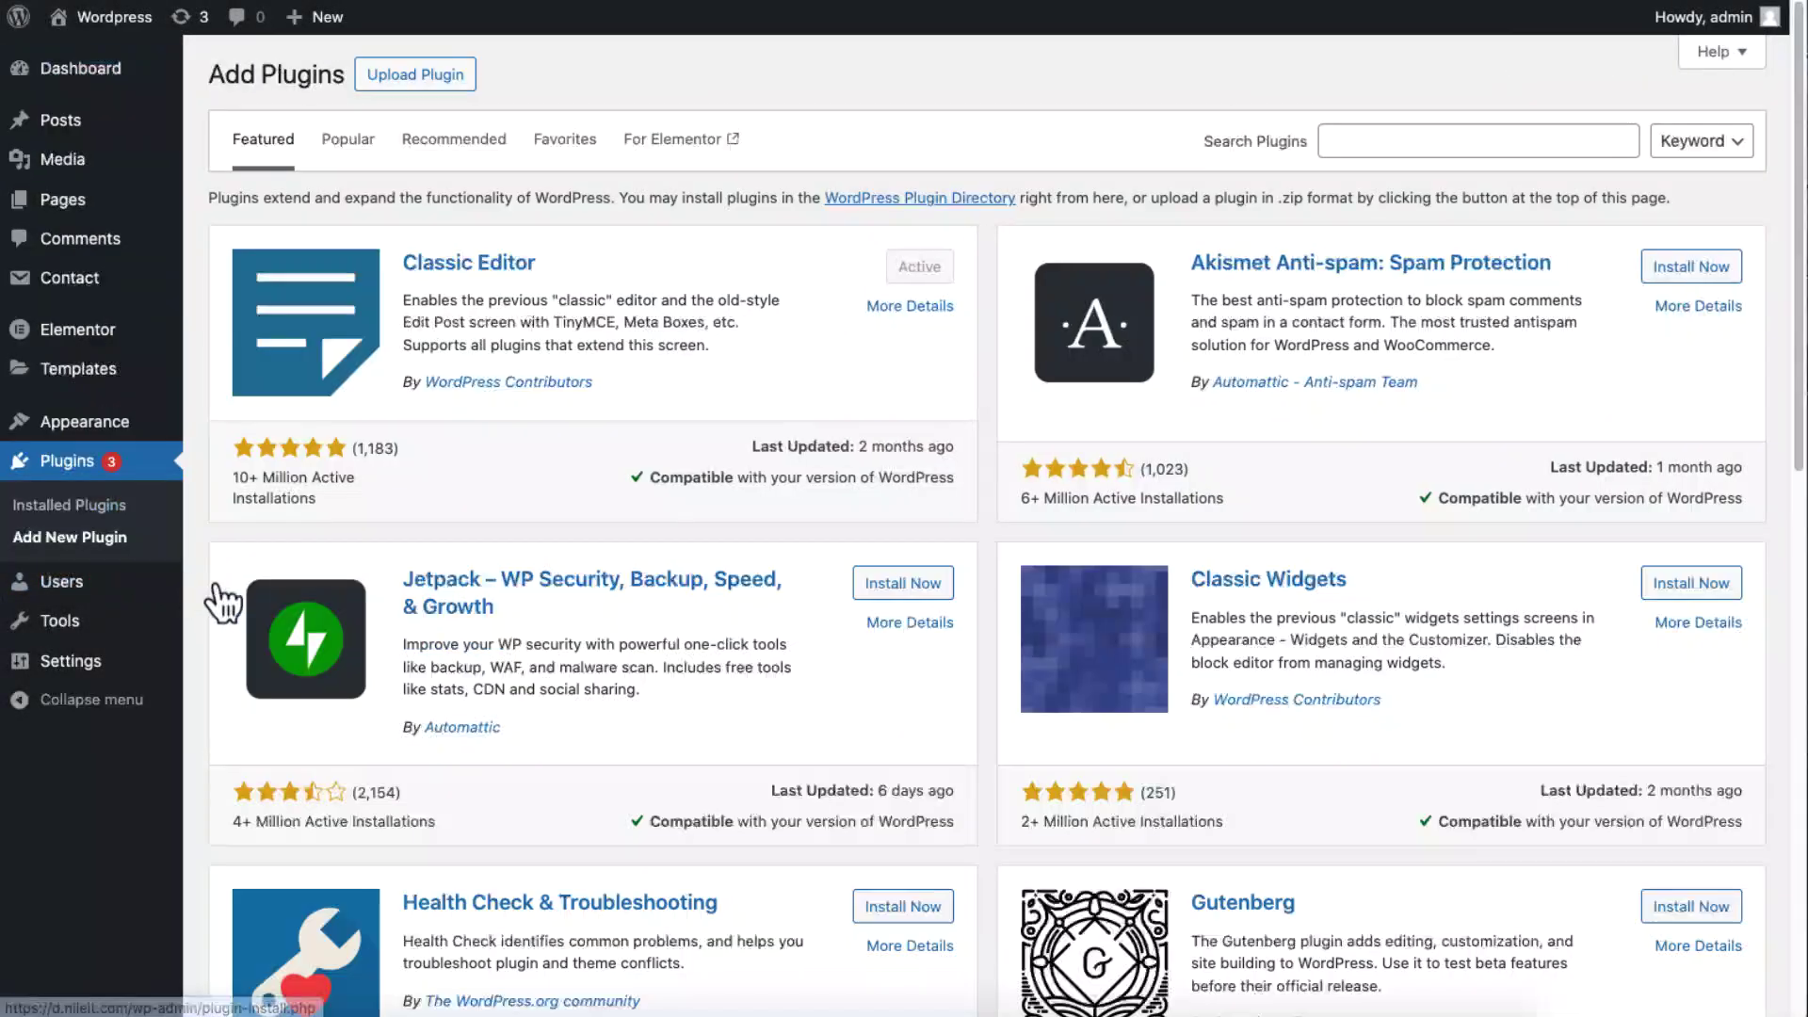
# Search for 'Premium Addons For Elementor' and install the plugin
pyautogui.click(1421, 155)
pyautogui.write('Premium Addons For E')
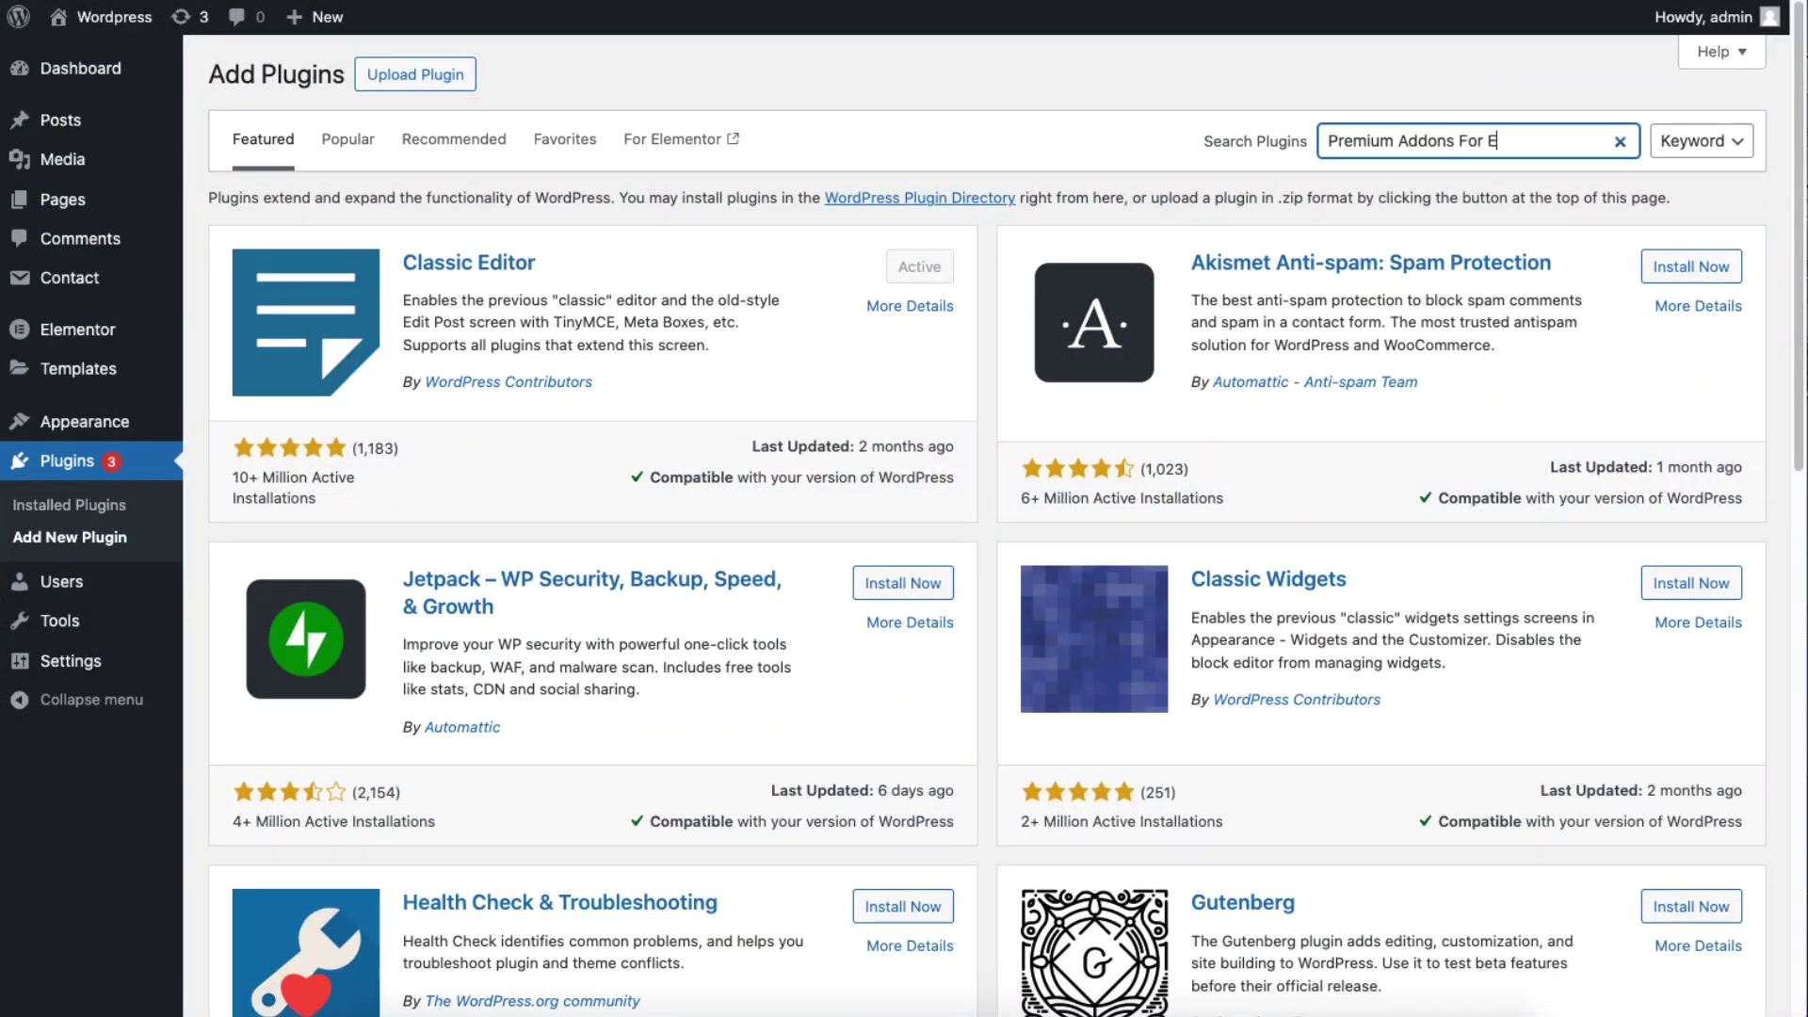
pyautogui.write('lementor')
pyautogui.click(935, 278)
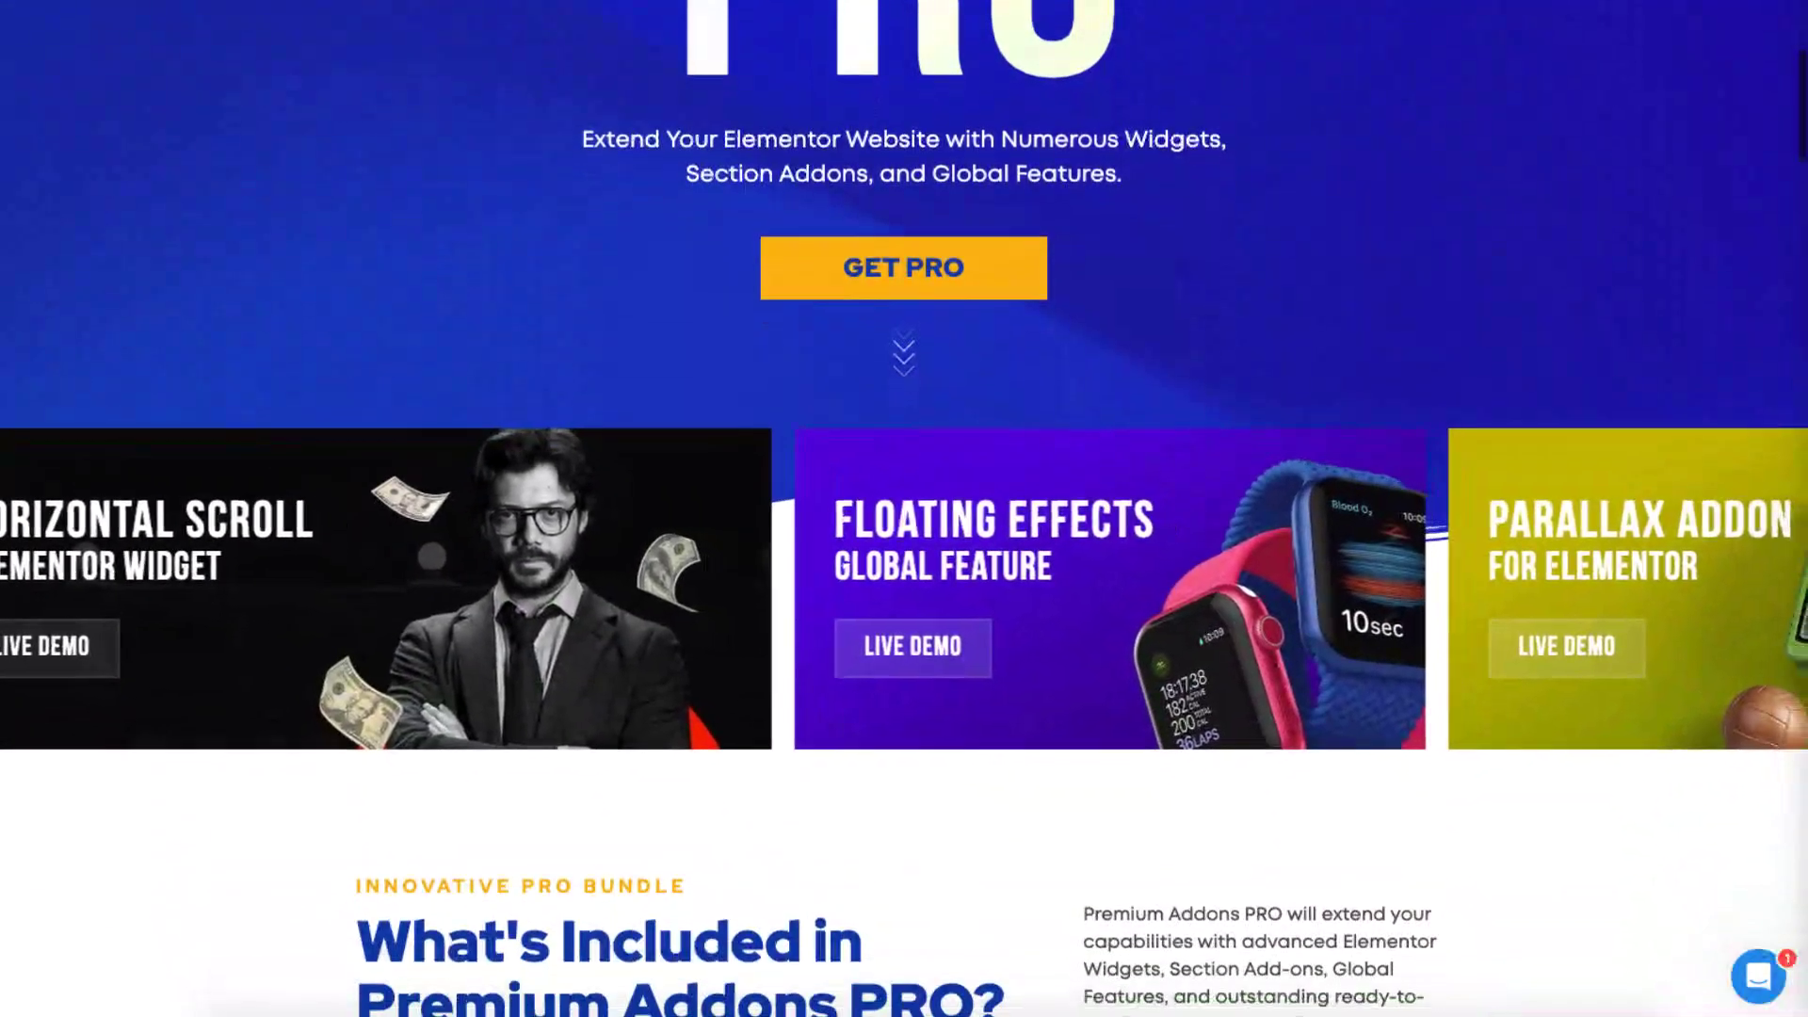
pyautogui.scroll(-12, 904, 509)
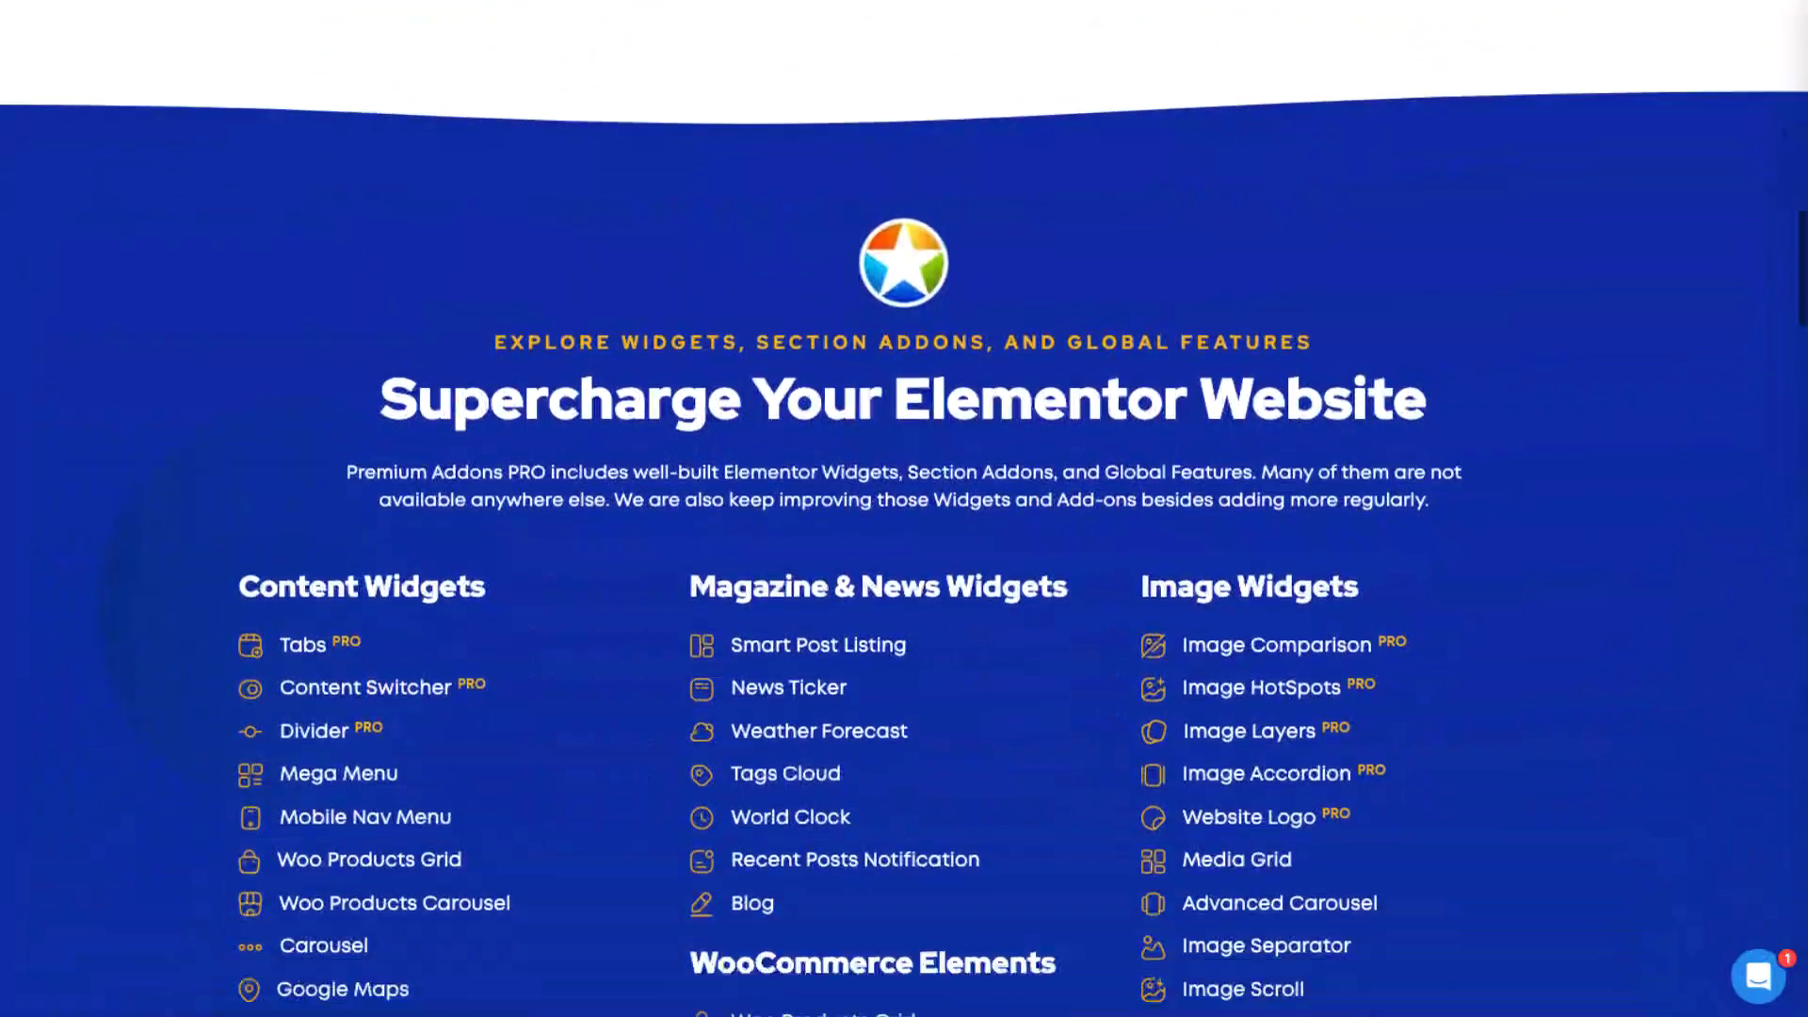
pyautogui.scroll(-10, 904, 508)
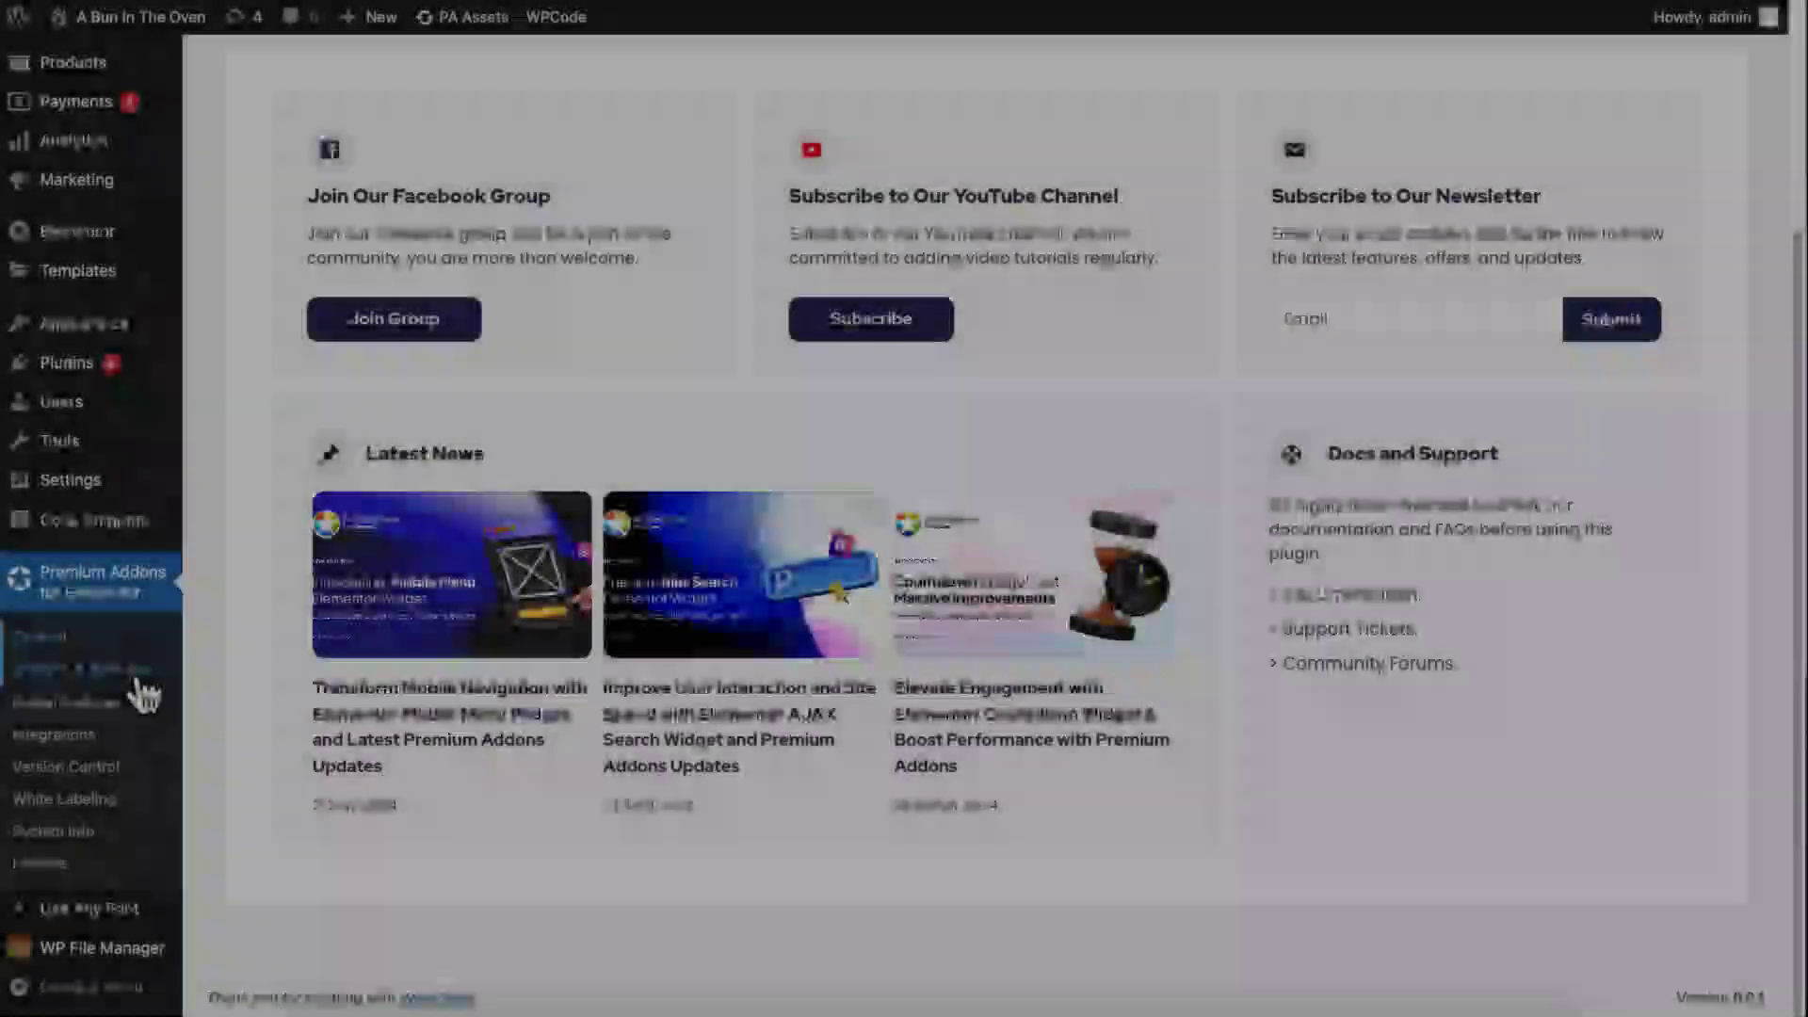
# Filter the Premium Addons widget list for 'Animated Text' and switch its toggle on
pyautogui.click(138, 676)
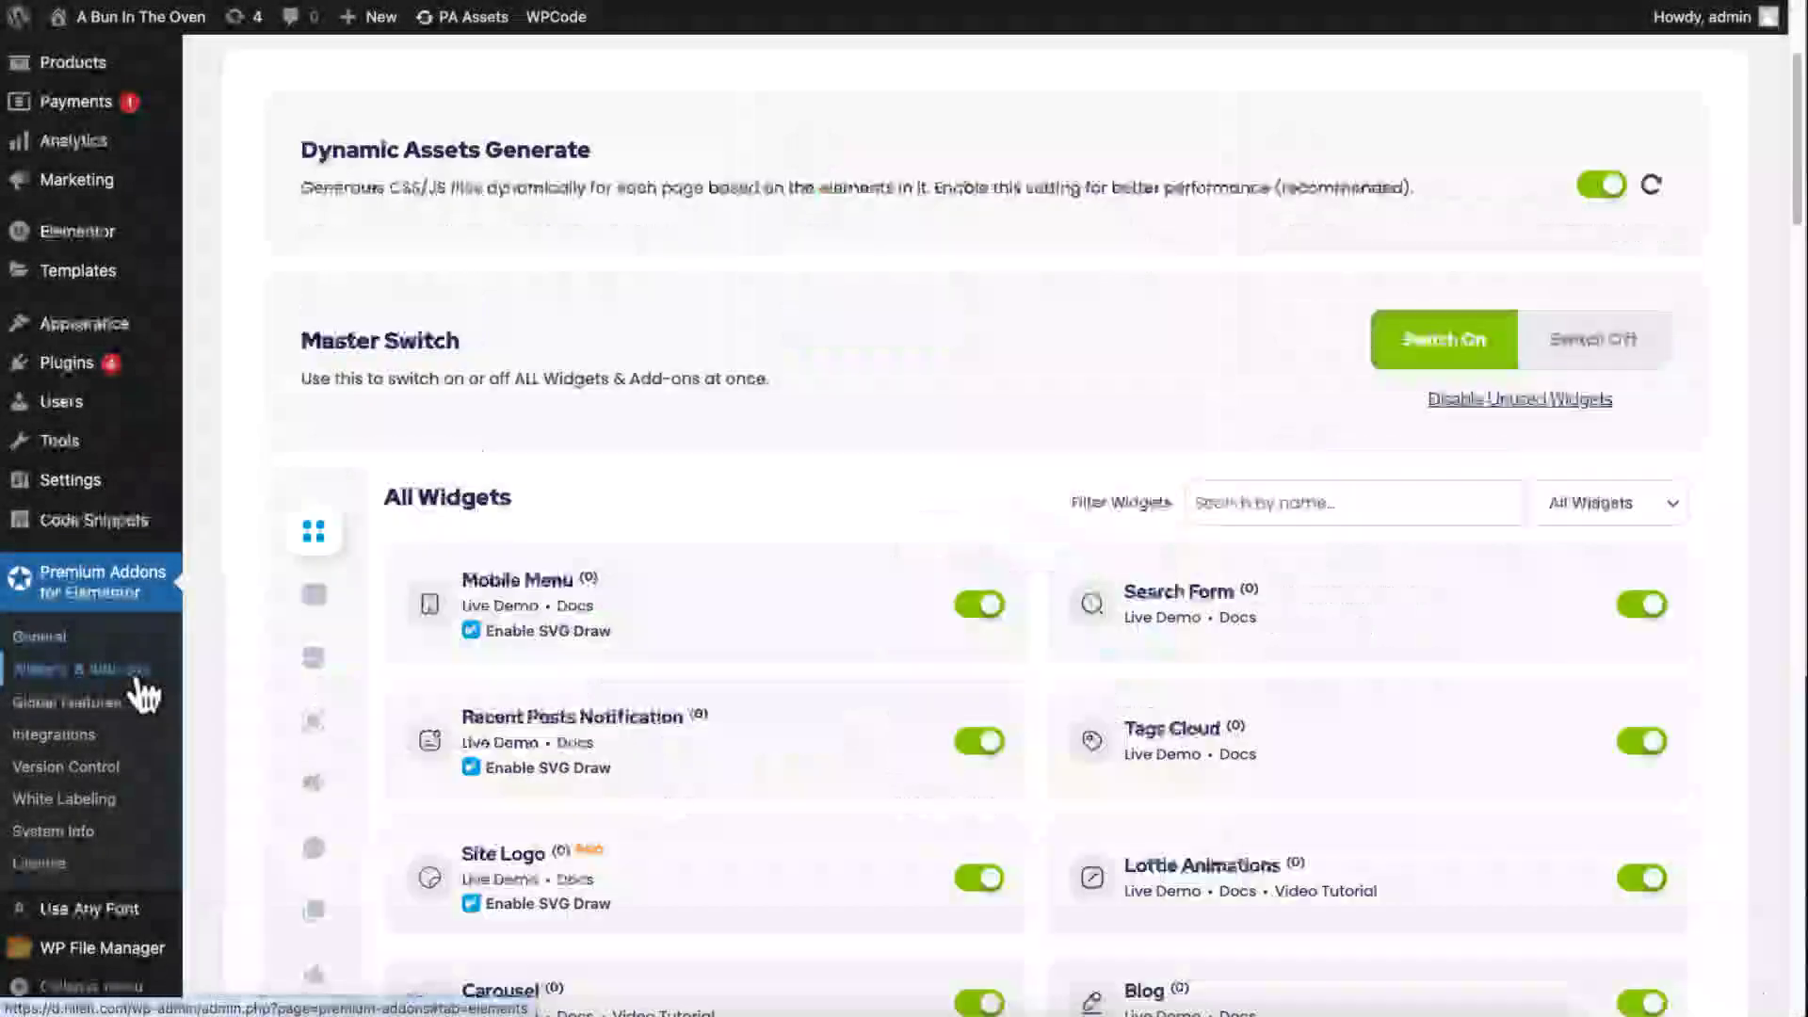
pyautogui.click(1352, 505)
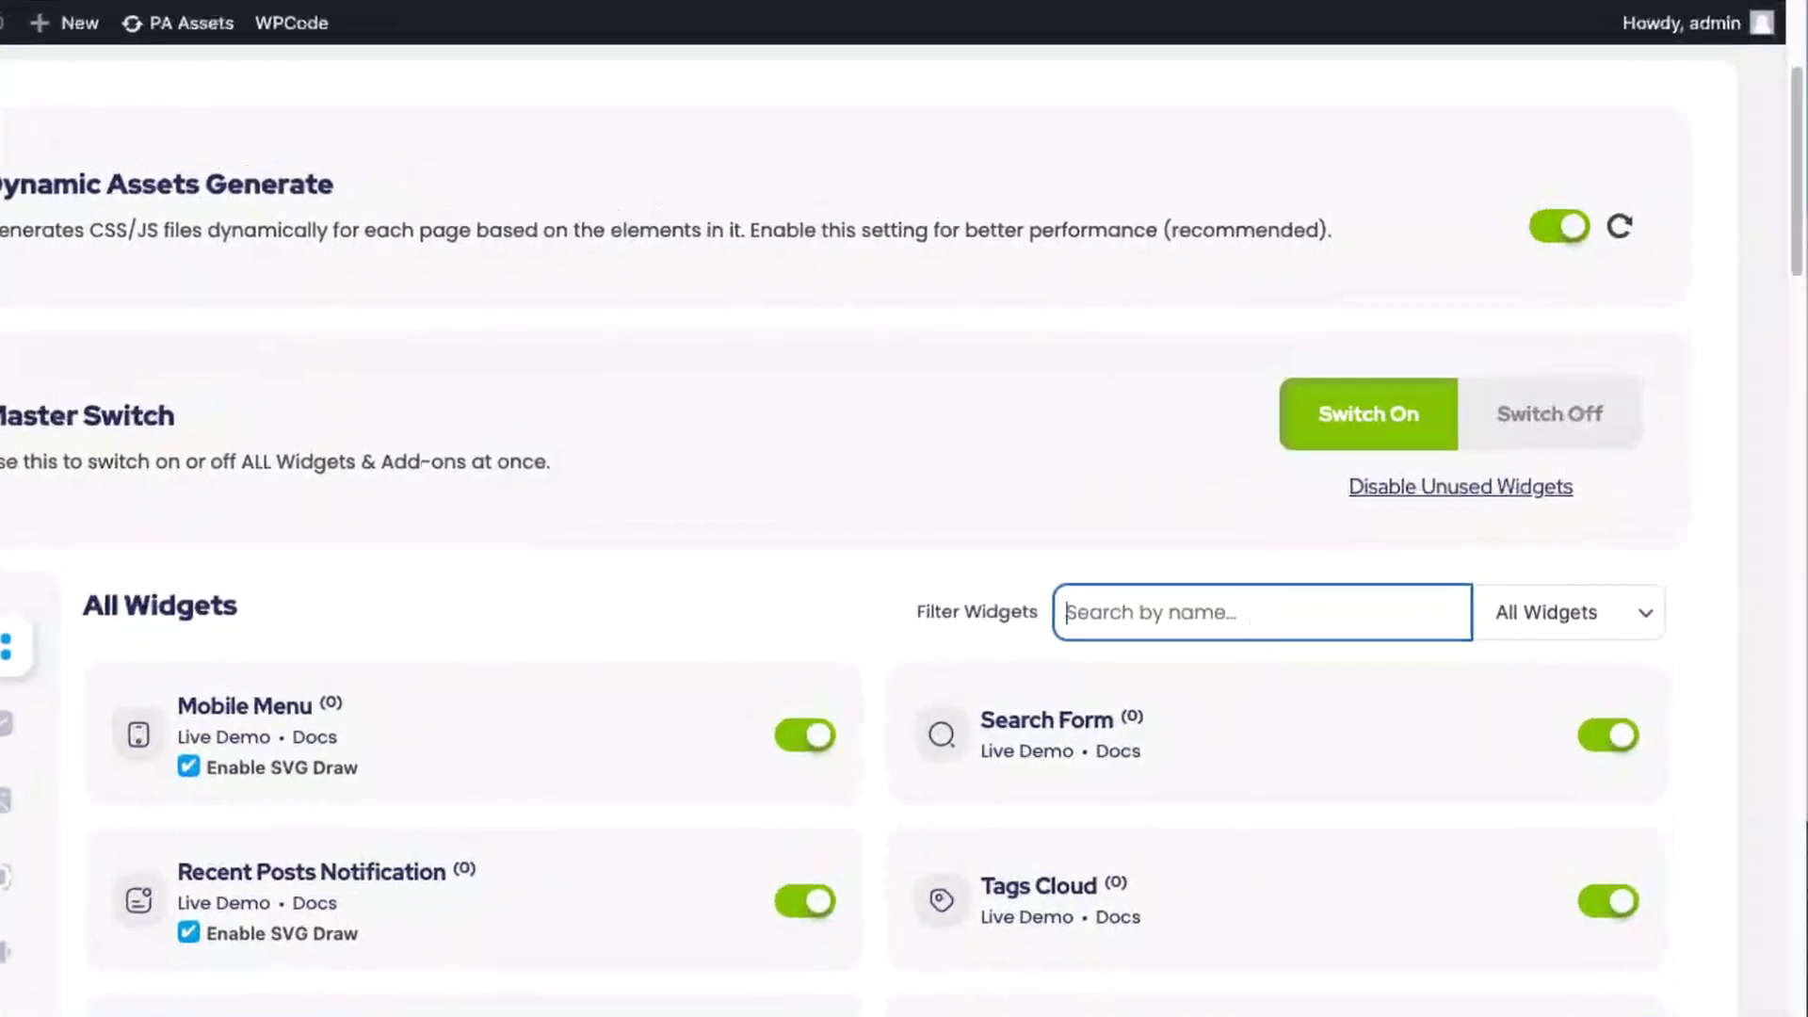
pyautogui.write('Animated Text')
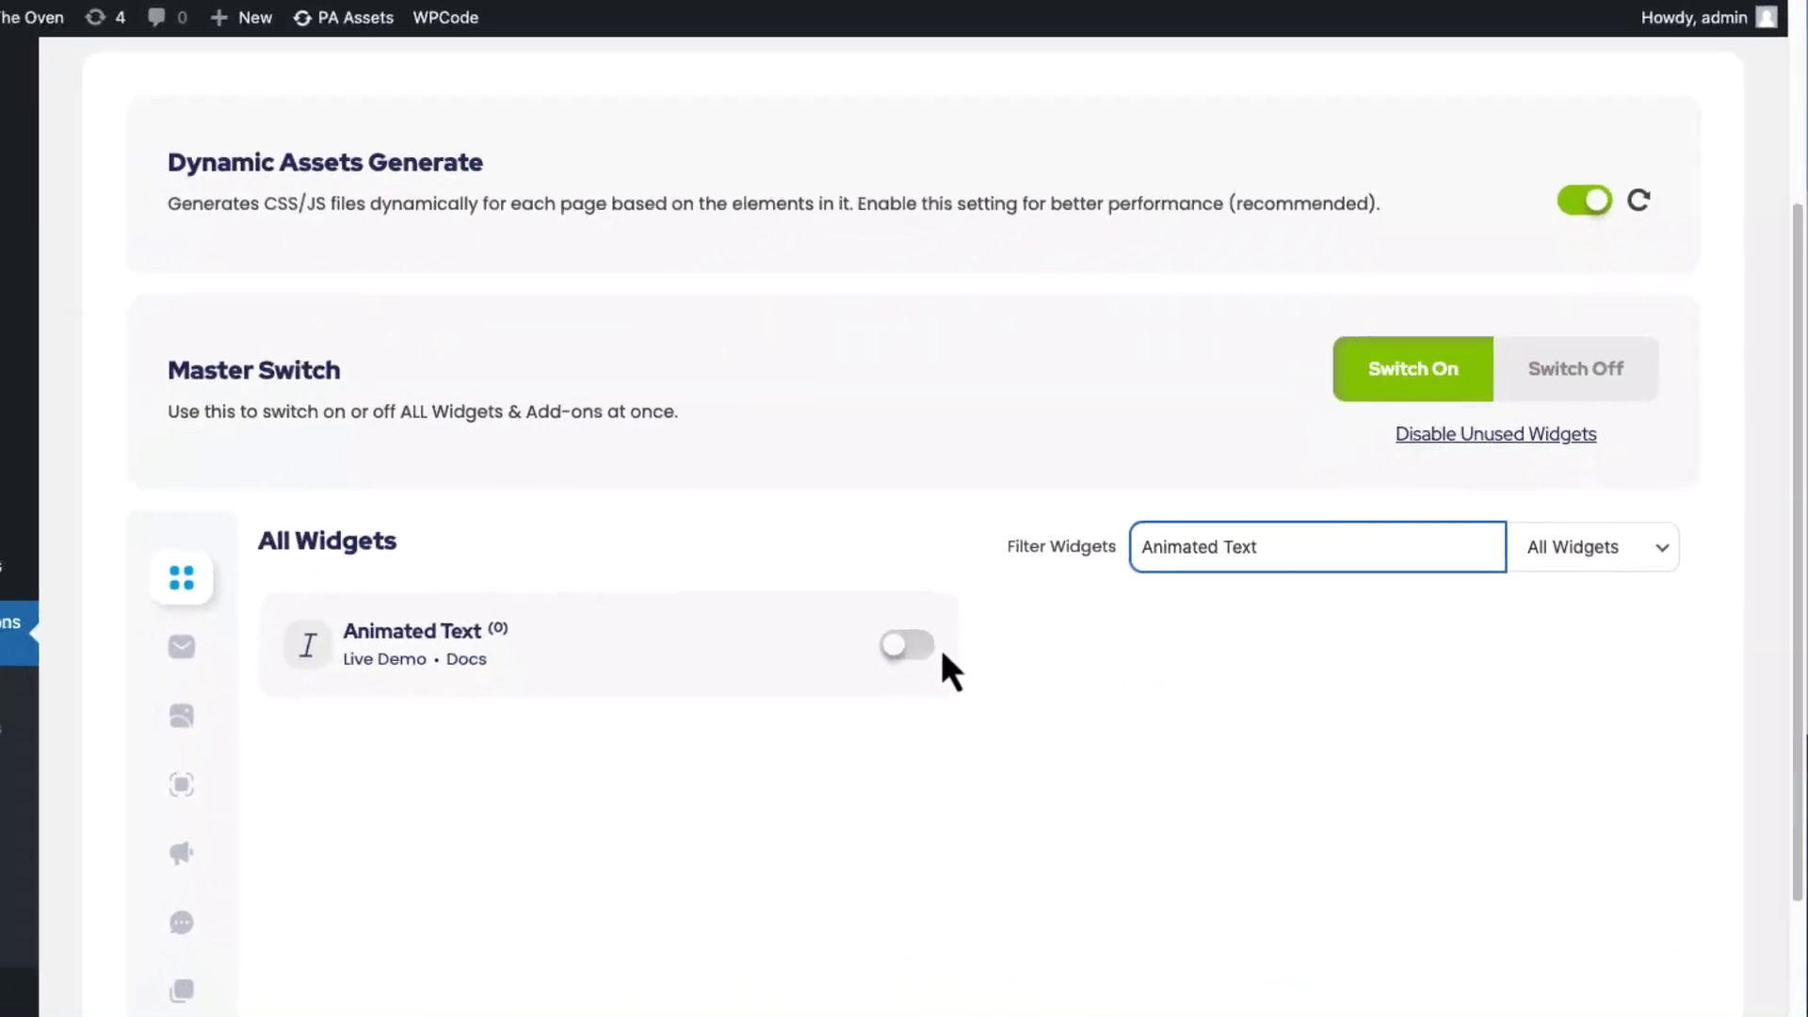
pyautogui.click(815, 723)
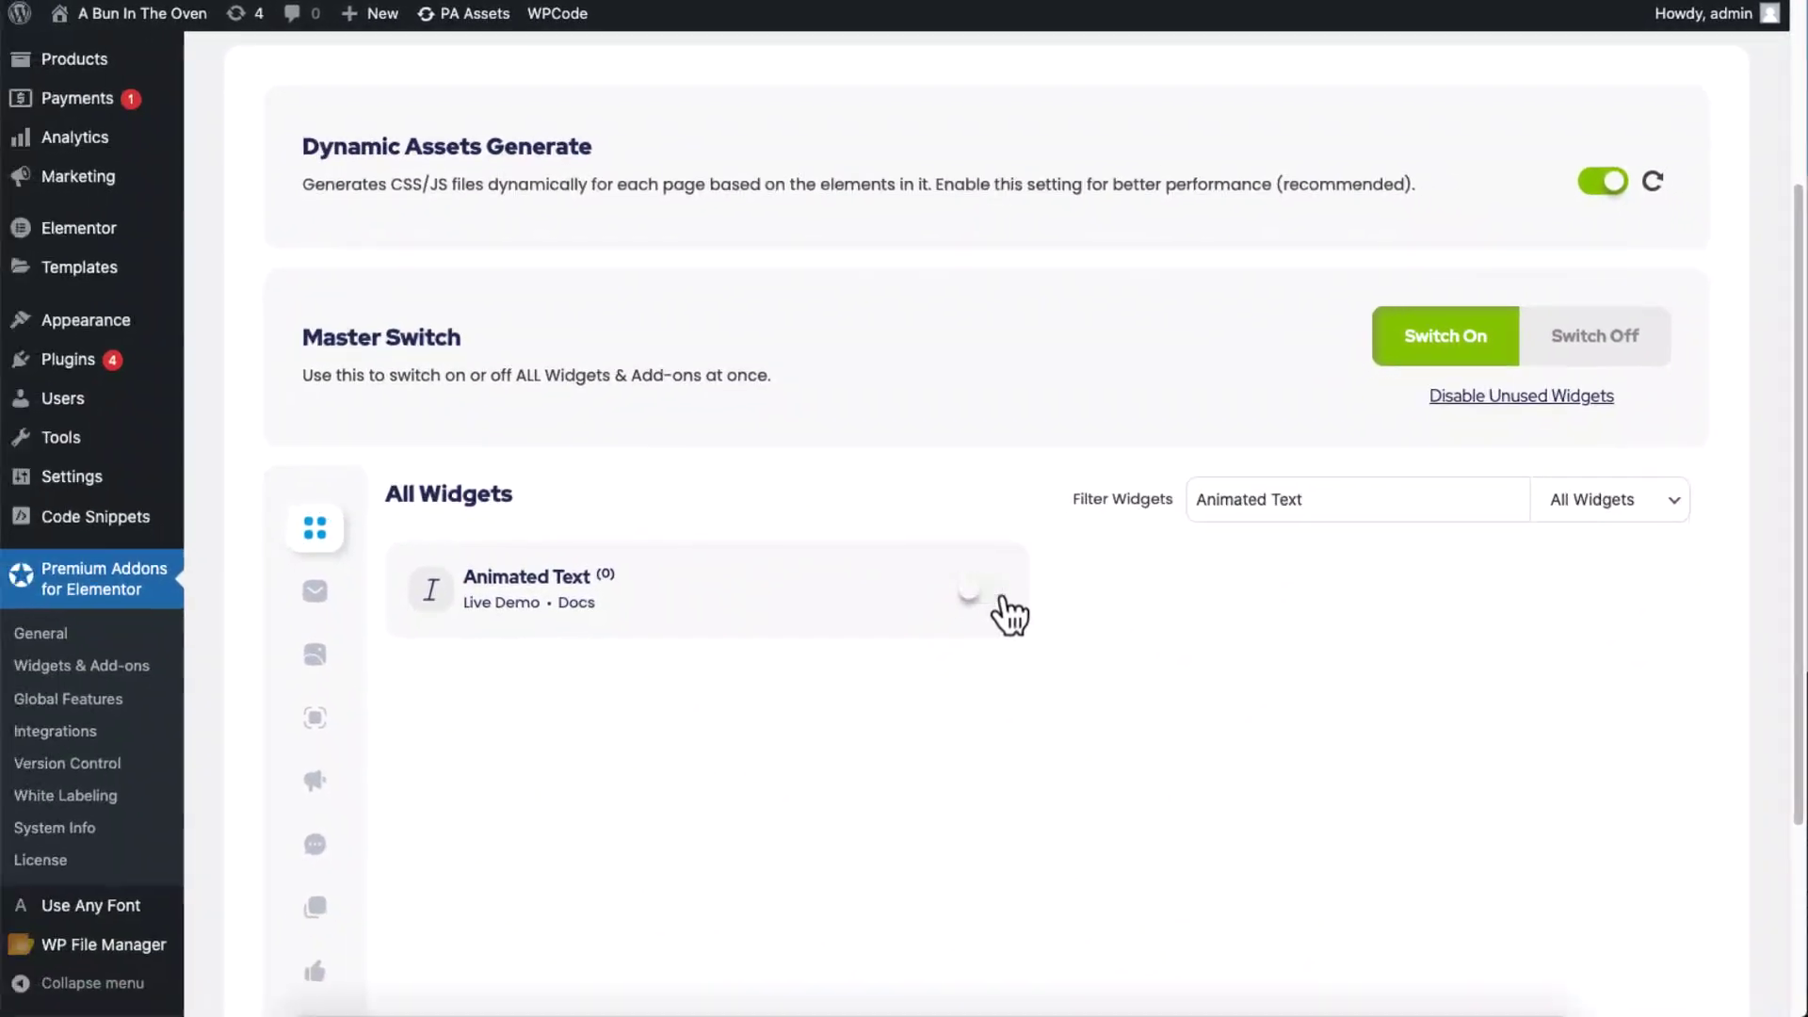
pyautogui.click(1004, 601)
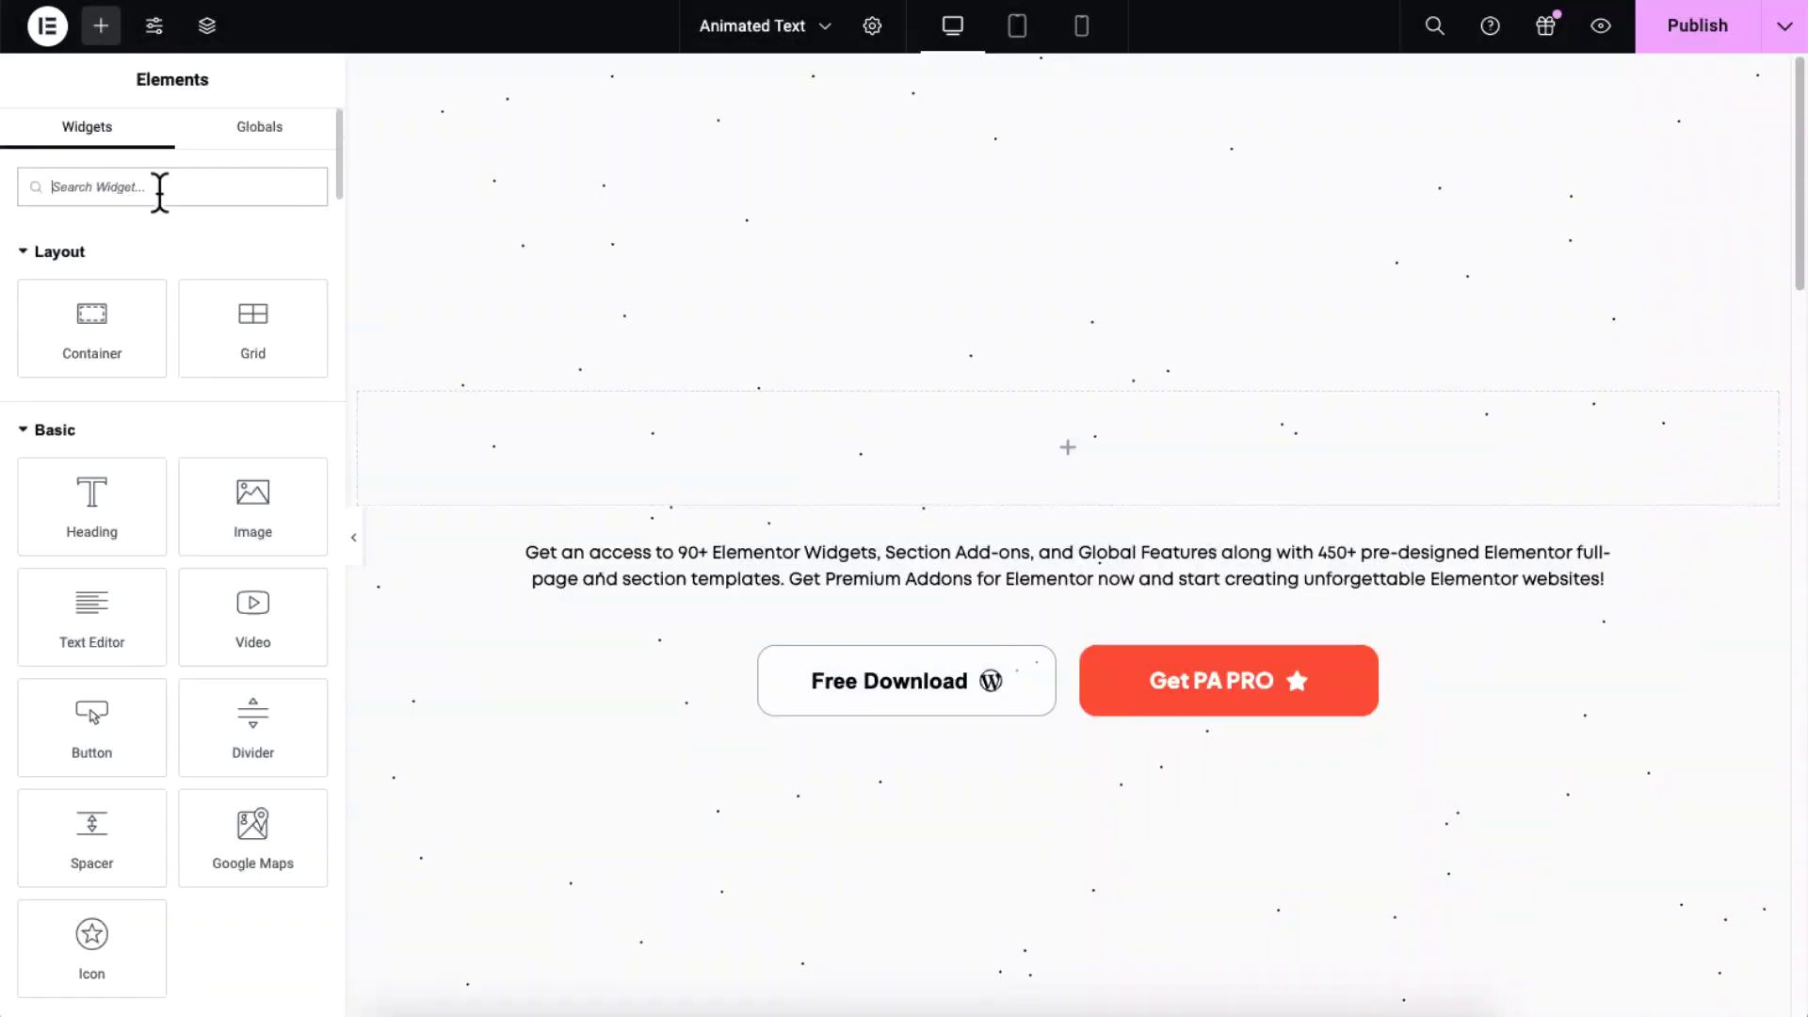
# Find 'Premium Animated' in the Elements panel and drop the Animated Text widget above the blurb
pyautogui.write('Premium Animated Text')
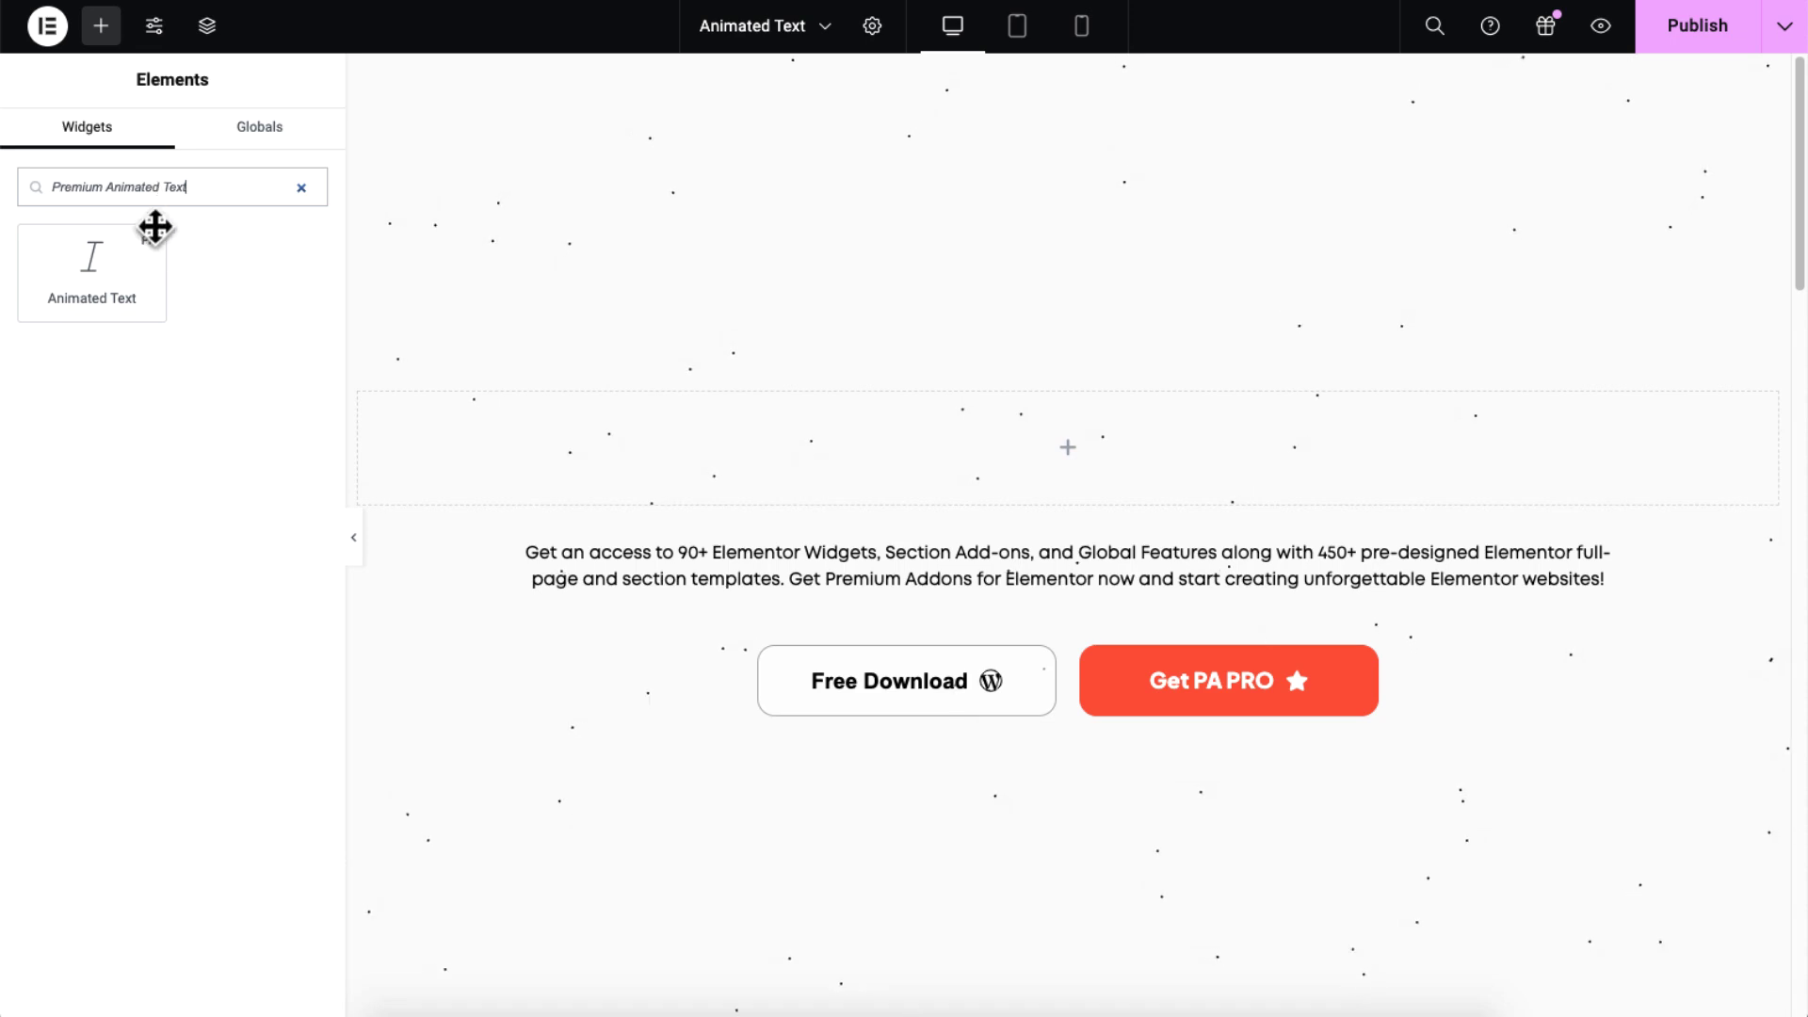
pyautogui.moveTo(138, 262); pyautogui.dragTo(799, 452)
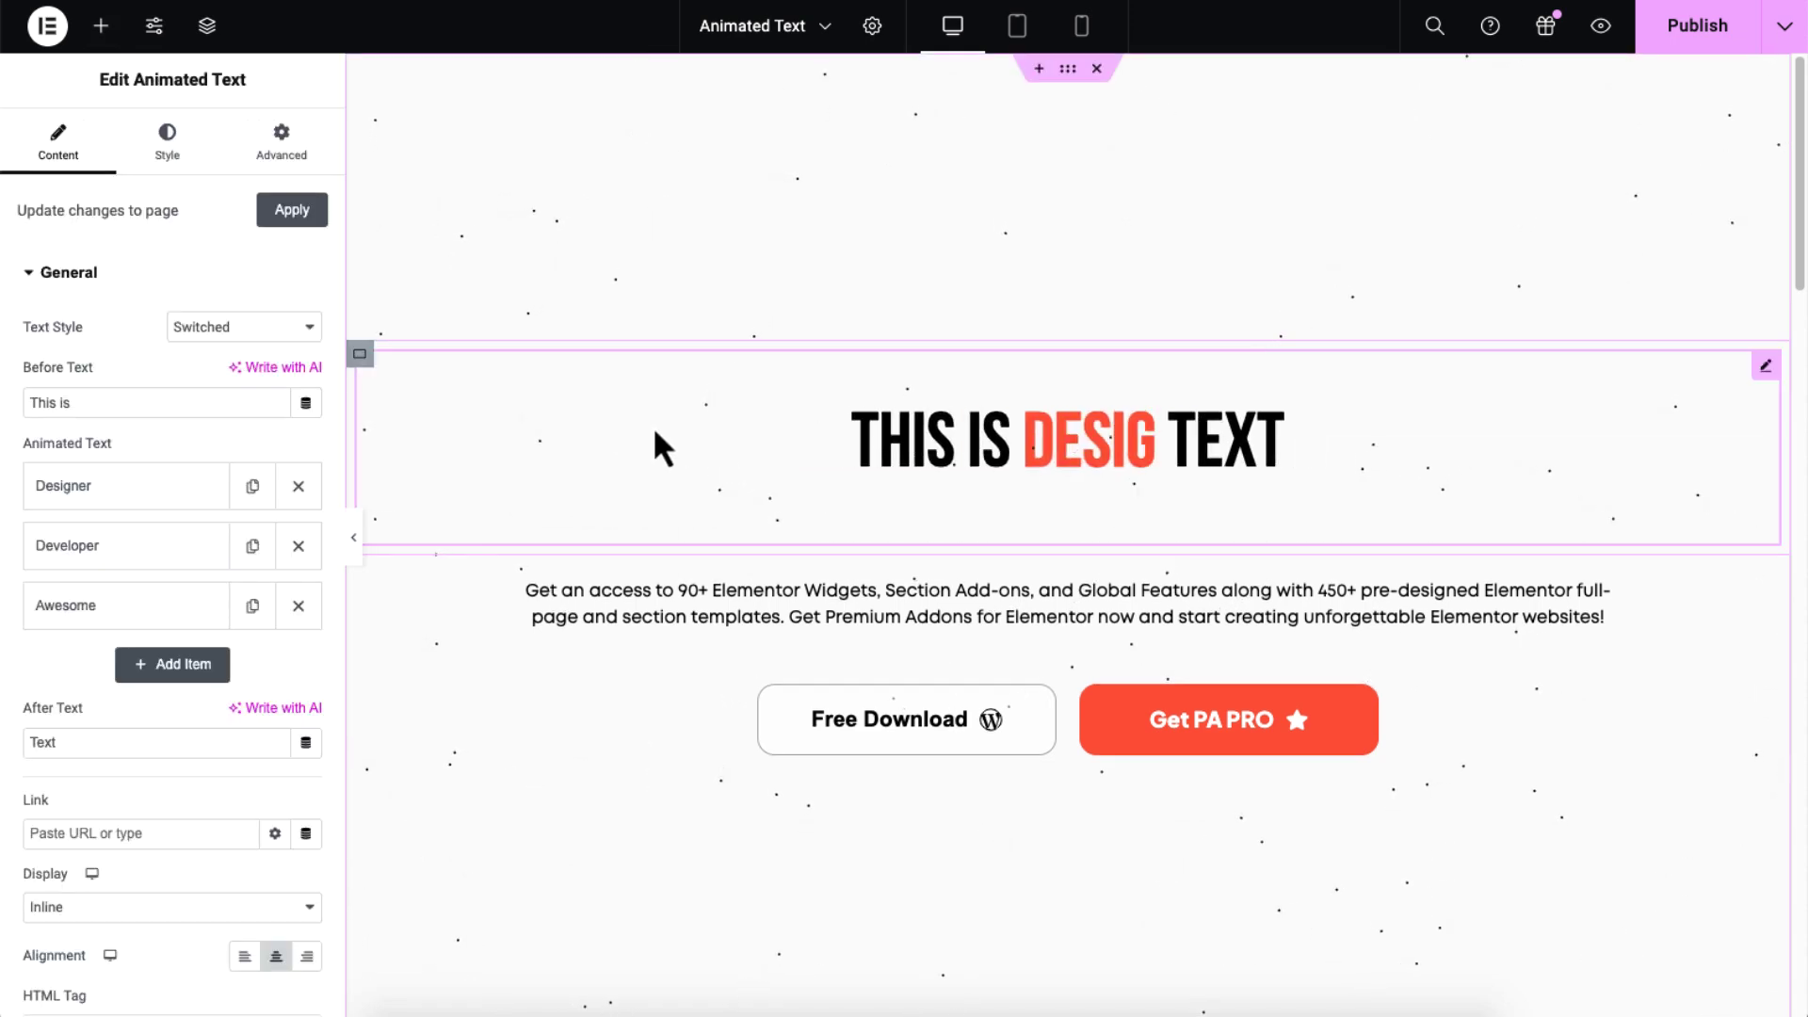
pyautogui.click(287, 329)
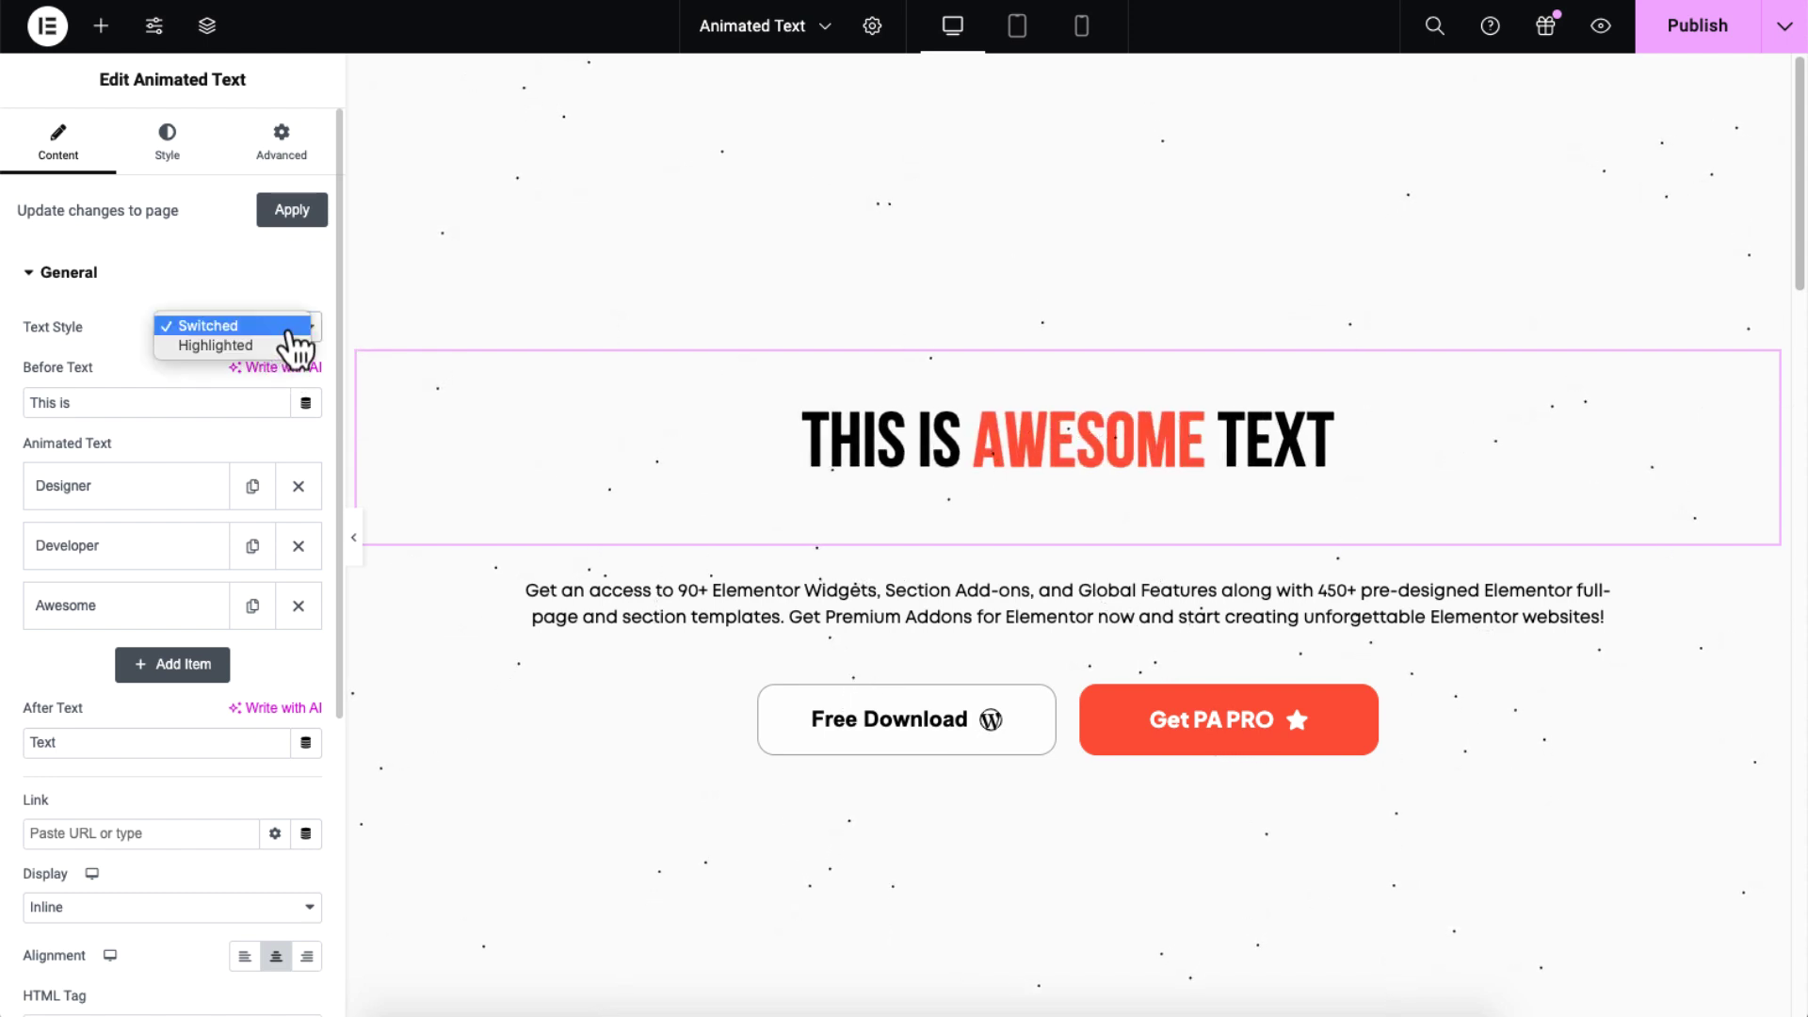
pyautogui.click(289, 344)
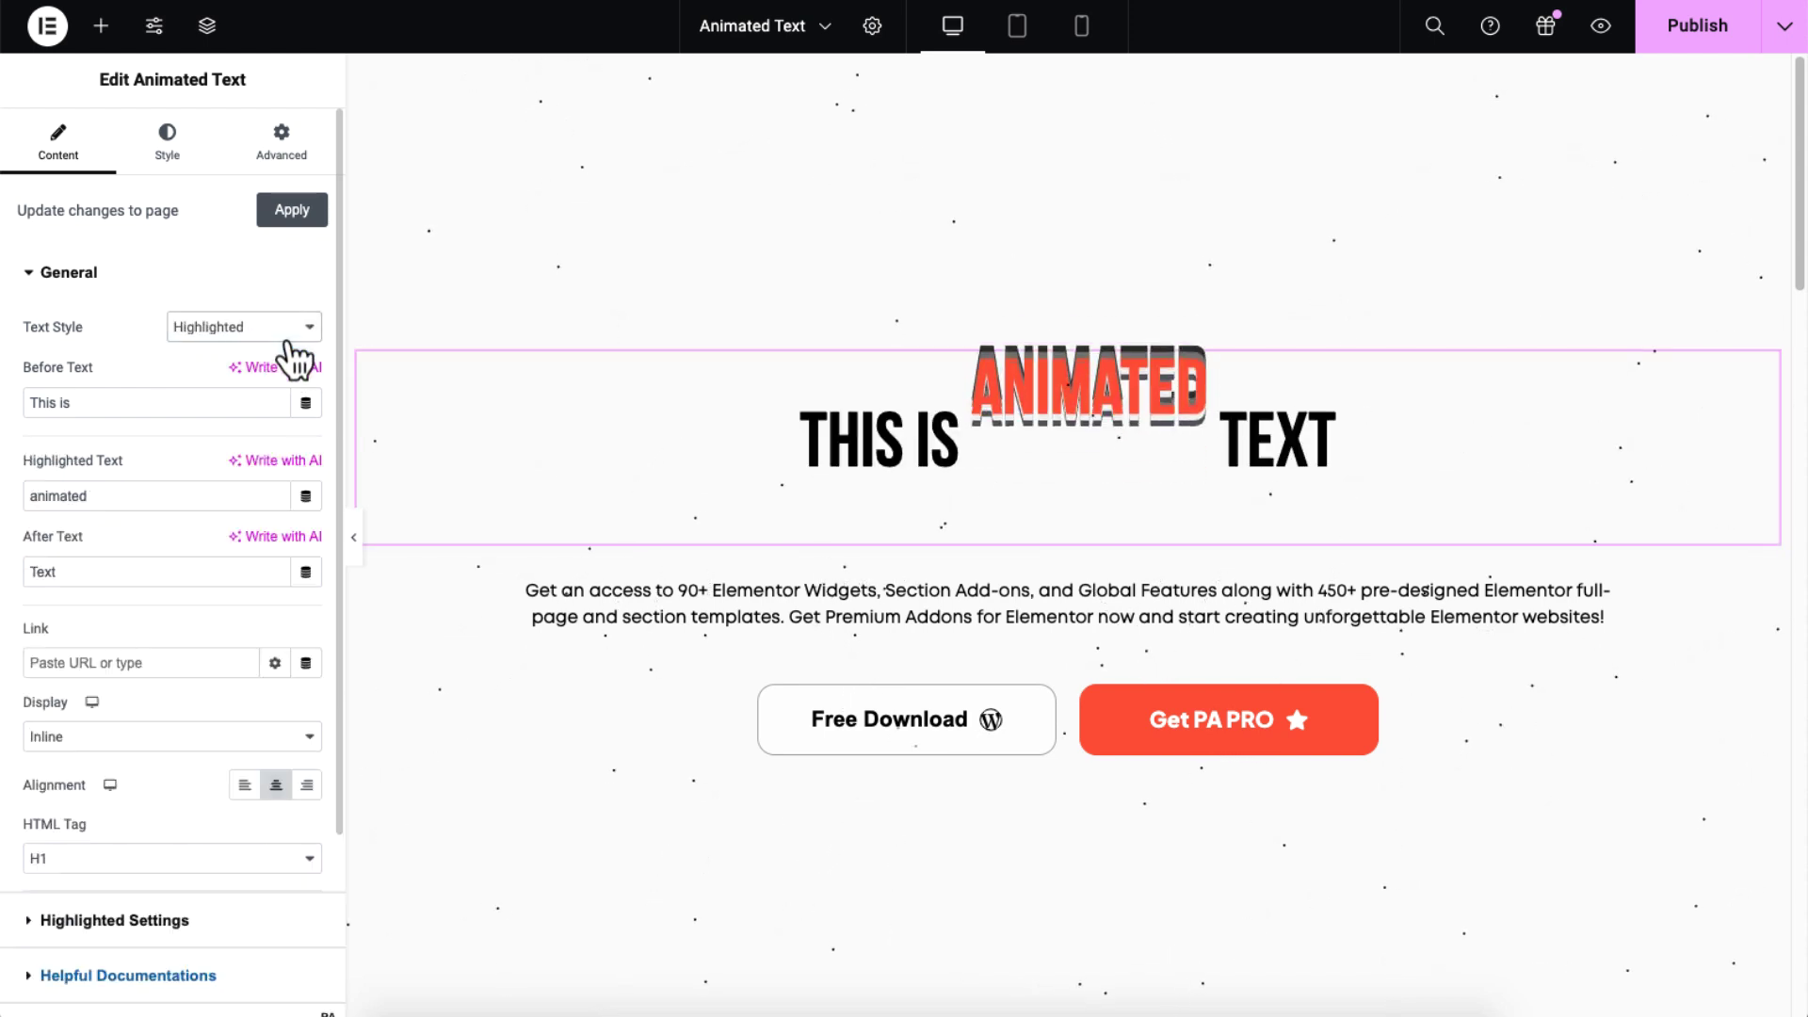
pyautogui.click(291, 341)
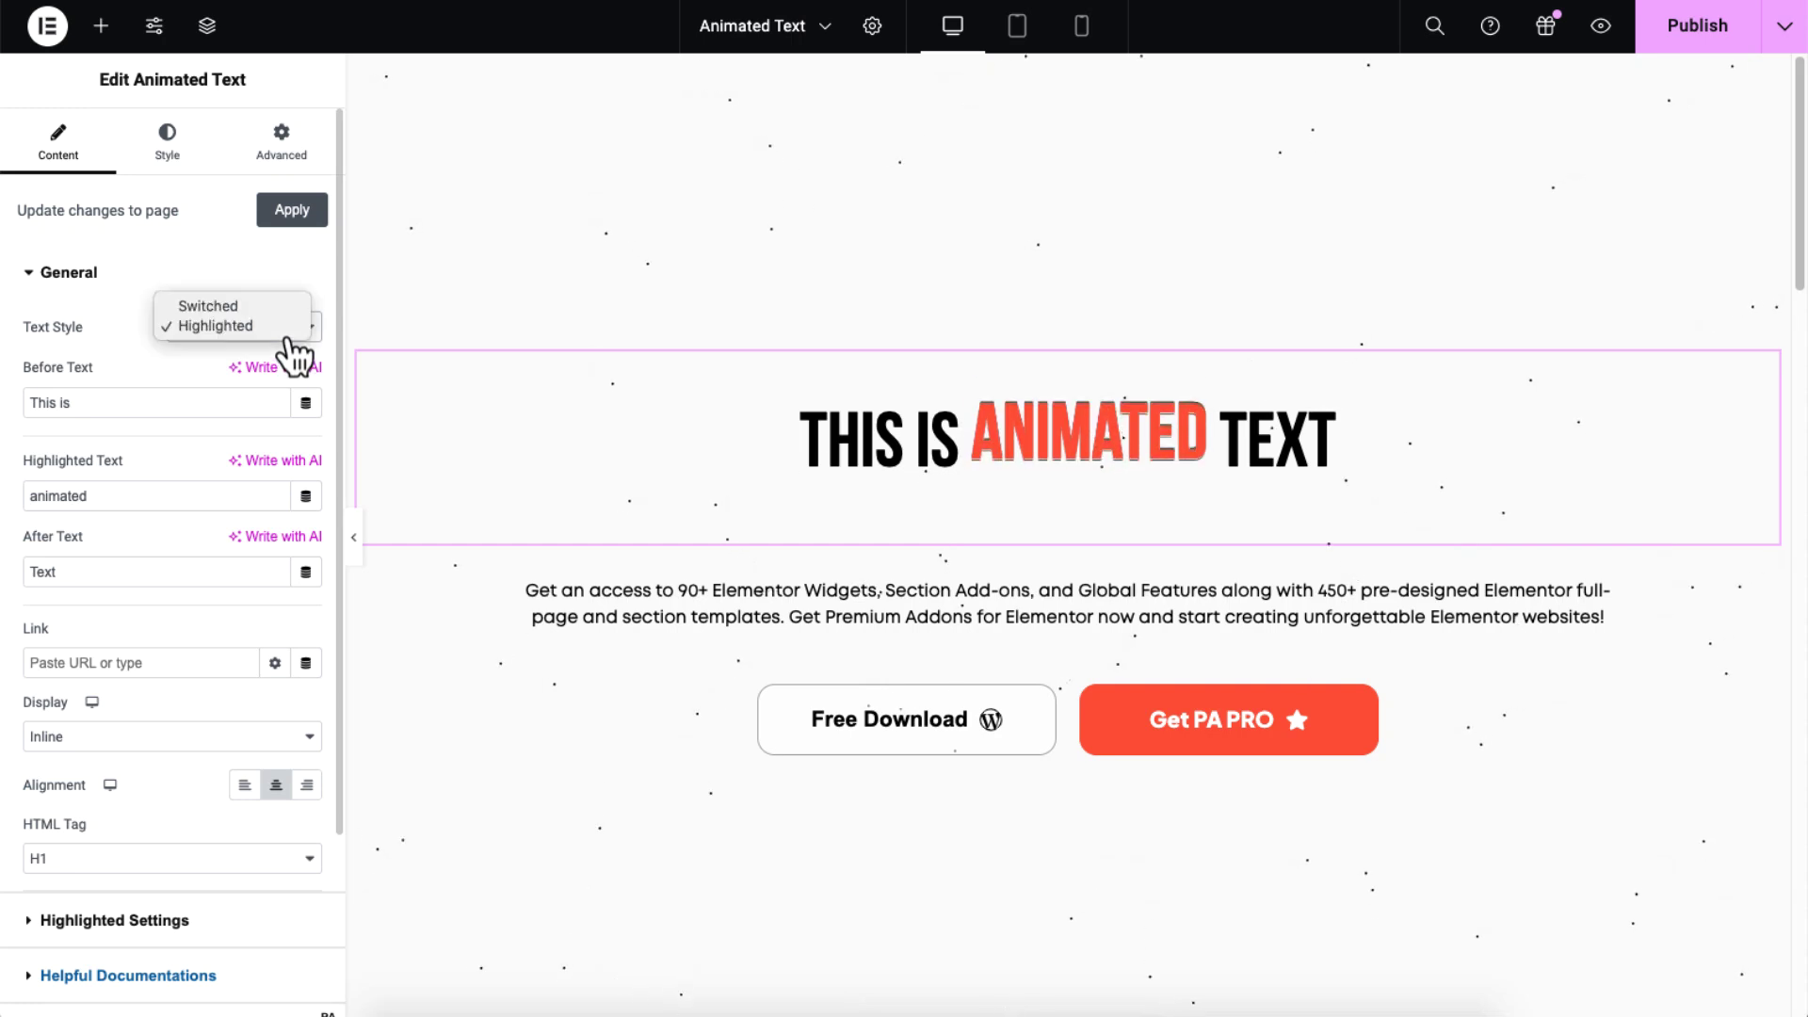
pyautogui.click(291, 314)
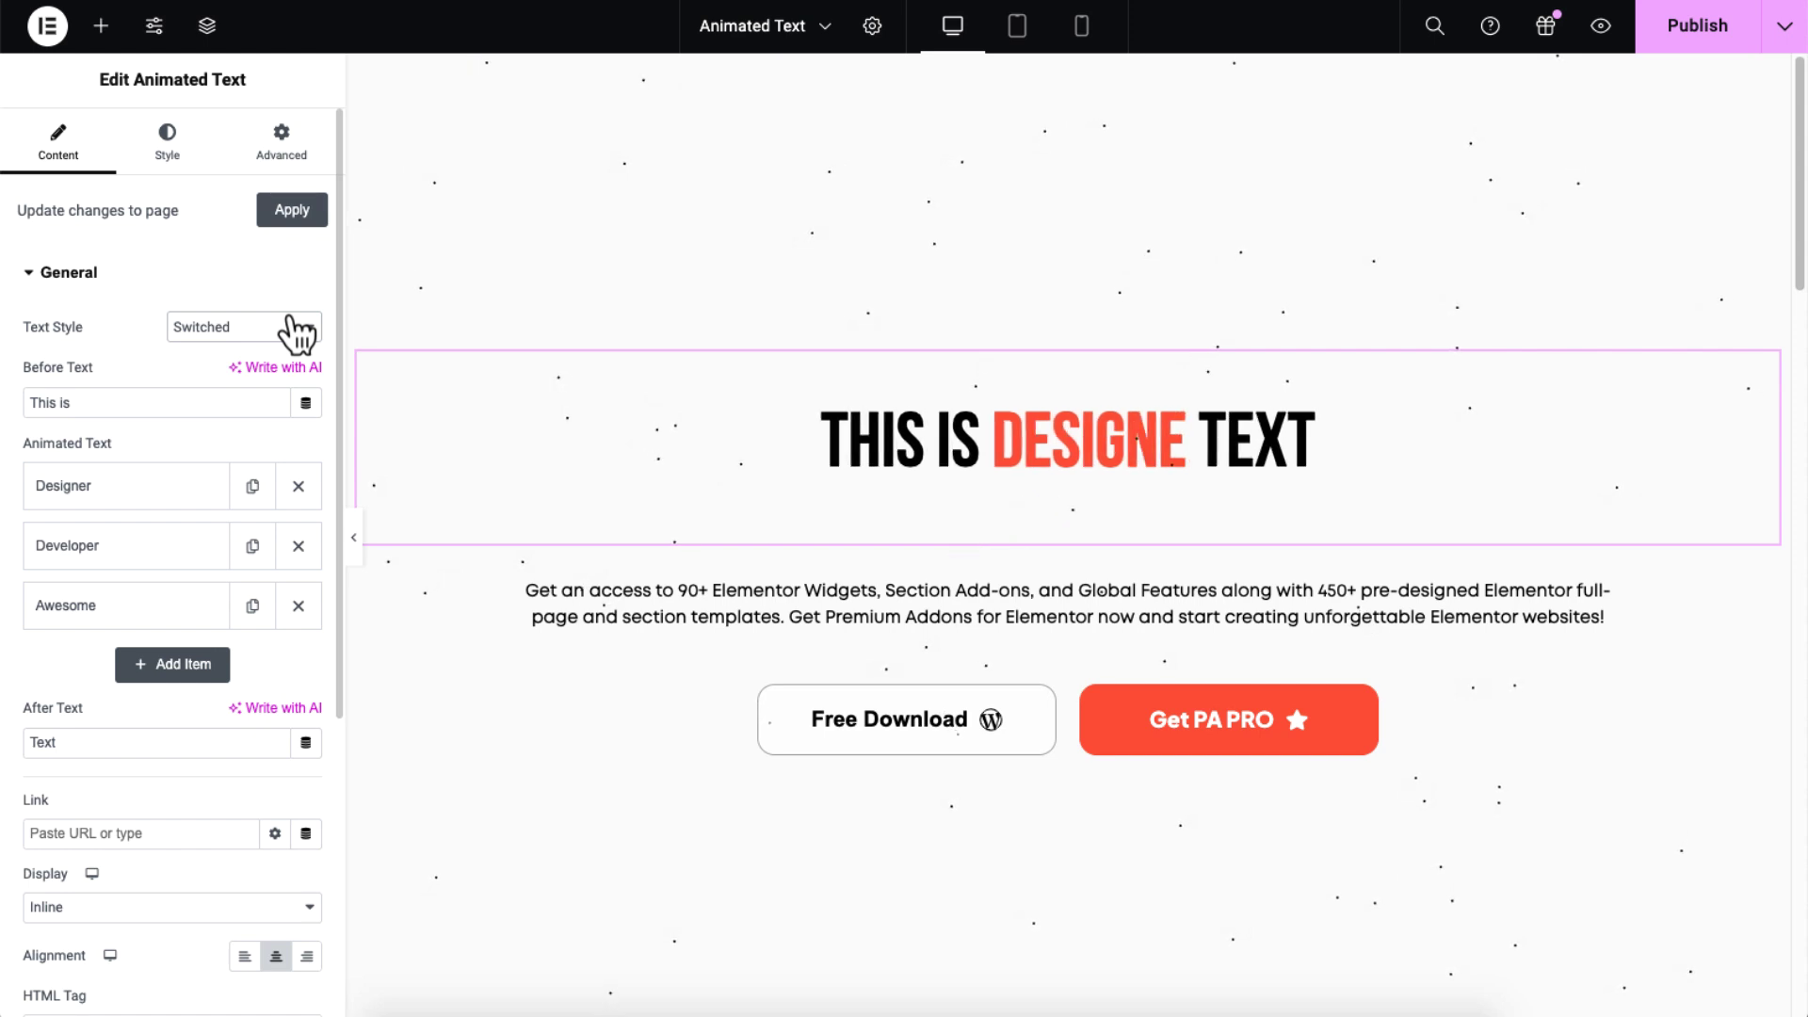
# Set the before text to 'Start Designing' and the rotating words to Creative, Powerful, Advanced
pyautogui.tripleClick(207, 404)
pyautogui.write('Start Designing')
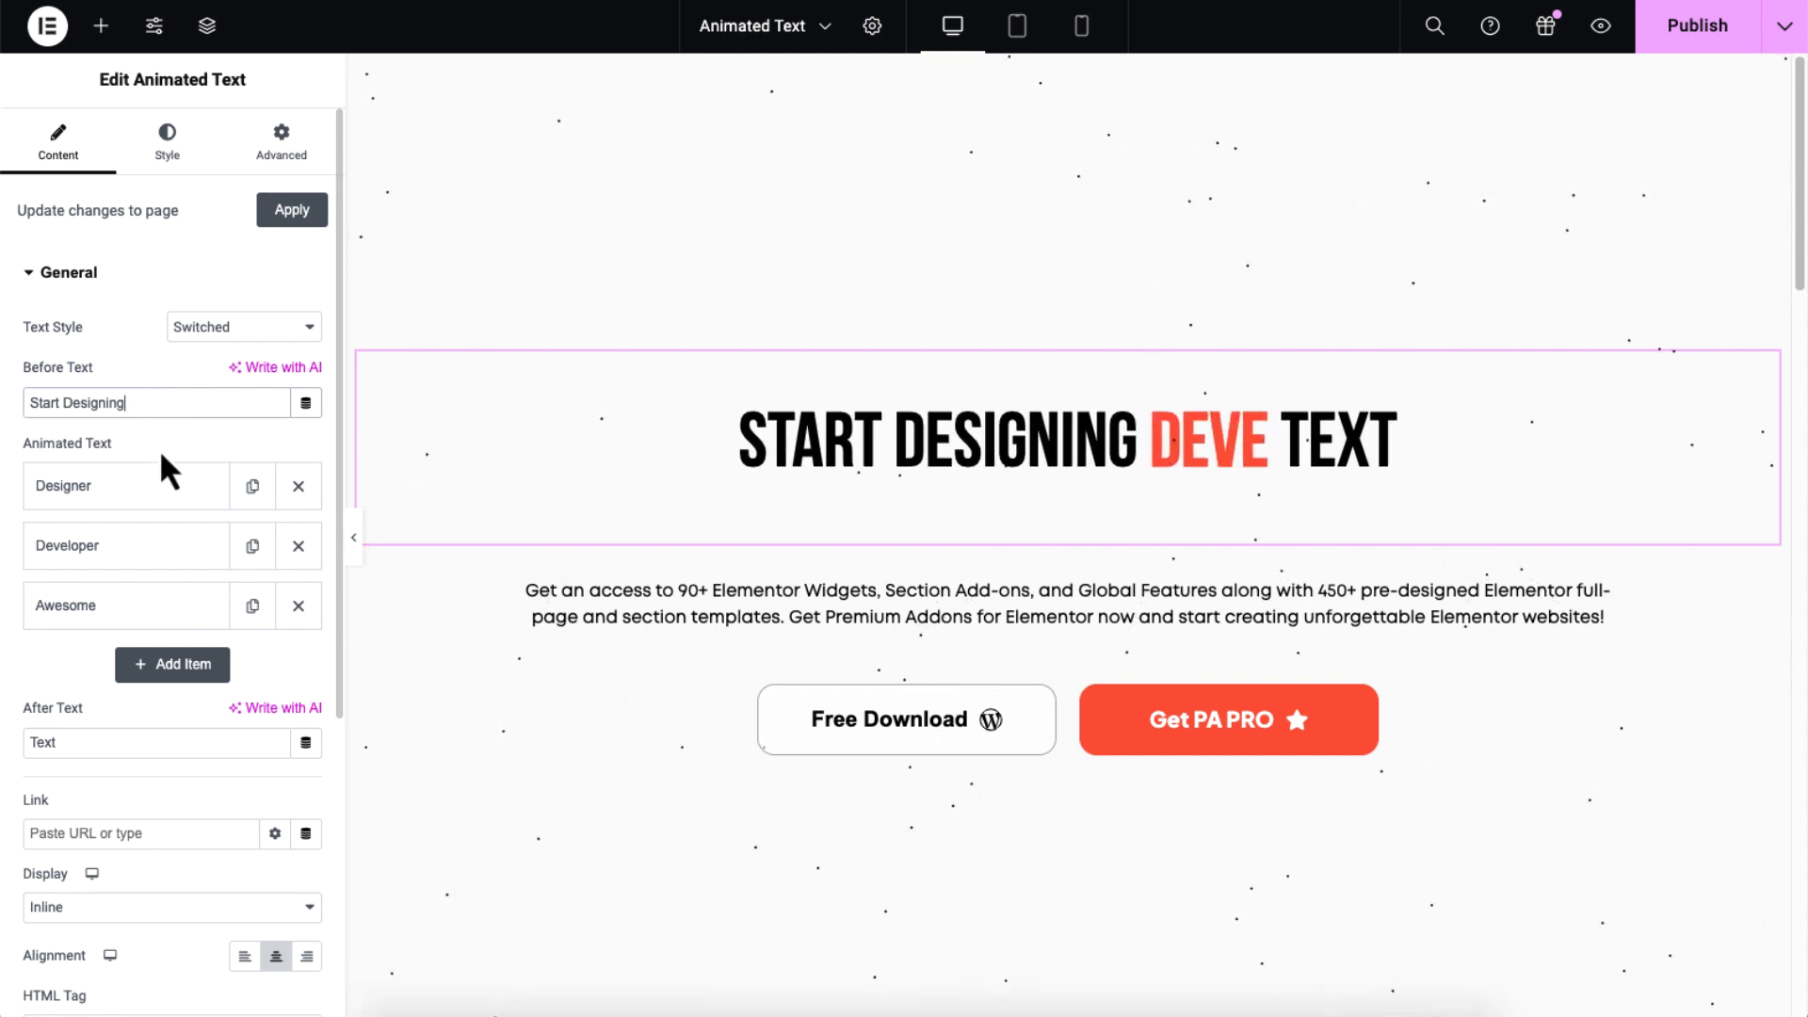
pyautogui.click(162, 486)
pyautogui.doubleClick(169, 569)
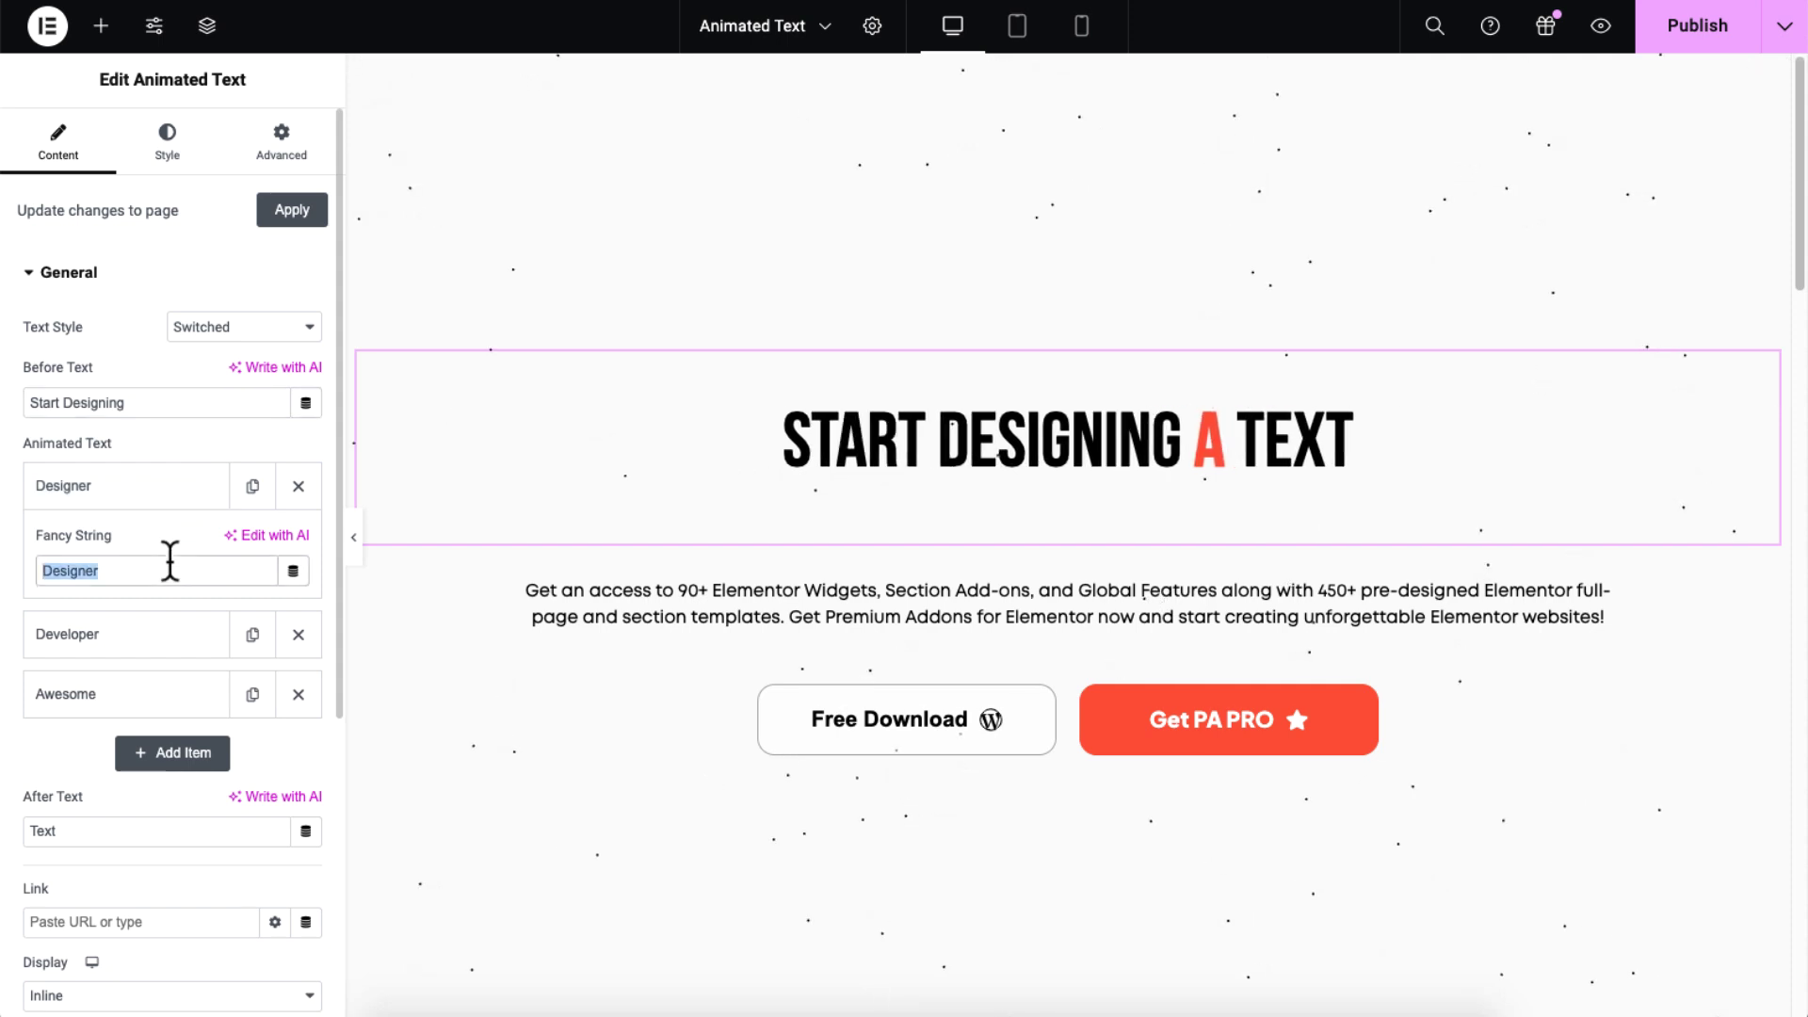
pyautogui.write('Creative')
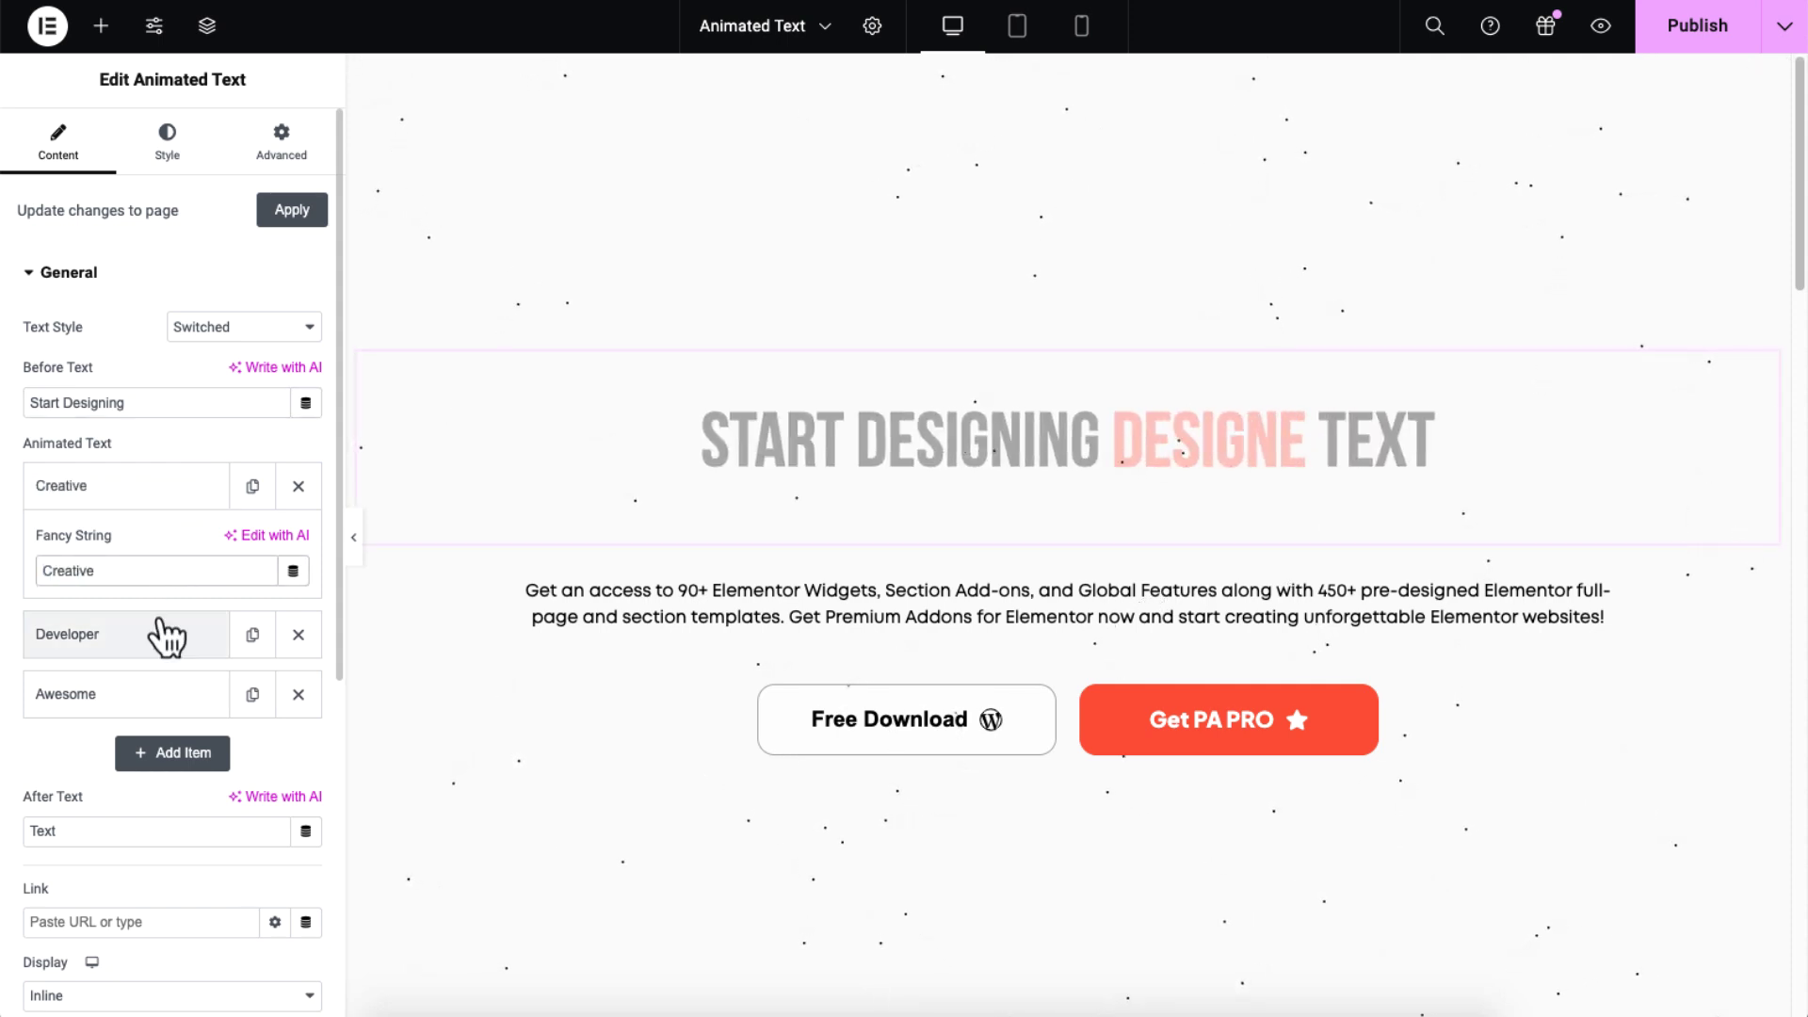
pyautogui.click(154, 634)
pyautogui.doubleClick(155, 629)
pyautogui.write('Powerful')
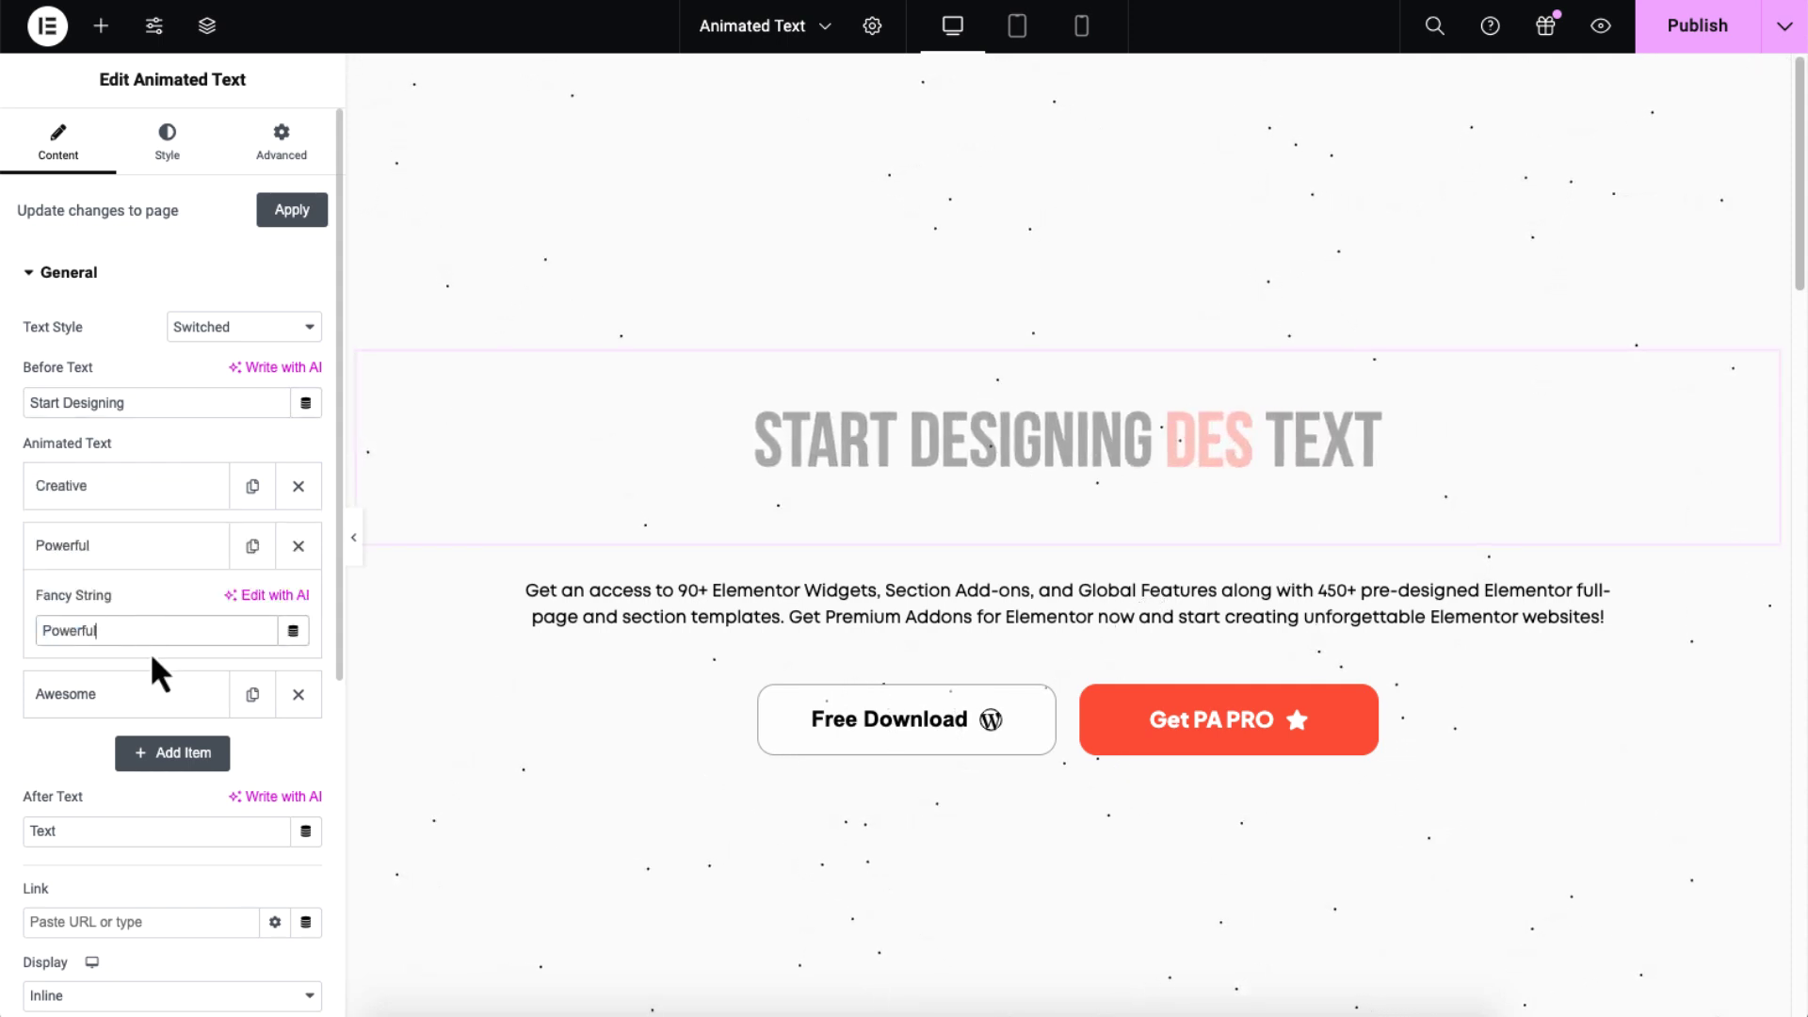
pyautogui.click(157, 678)
pyautogui.doubleClick(158, 679)
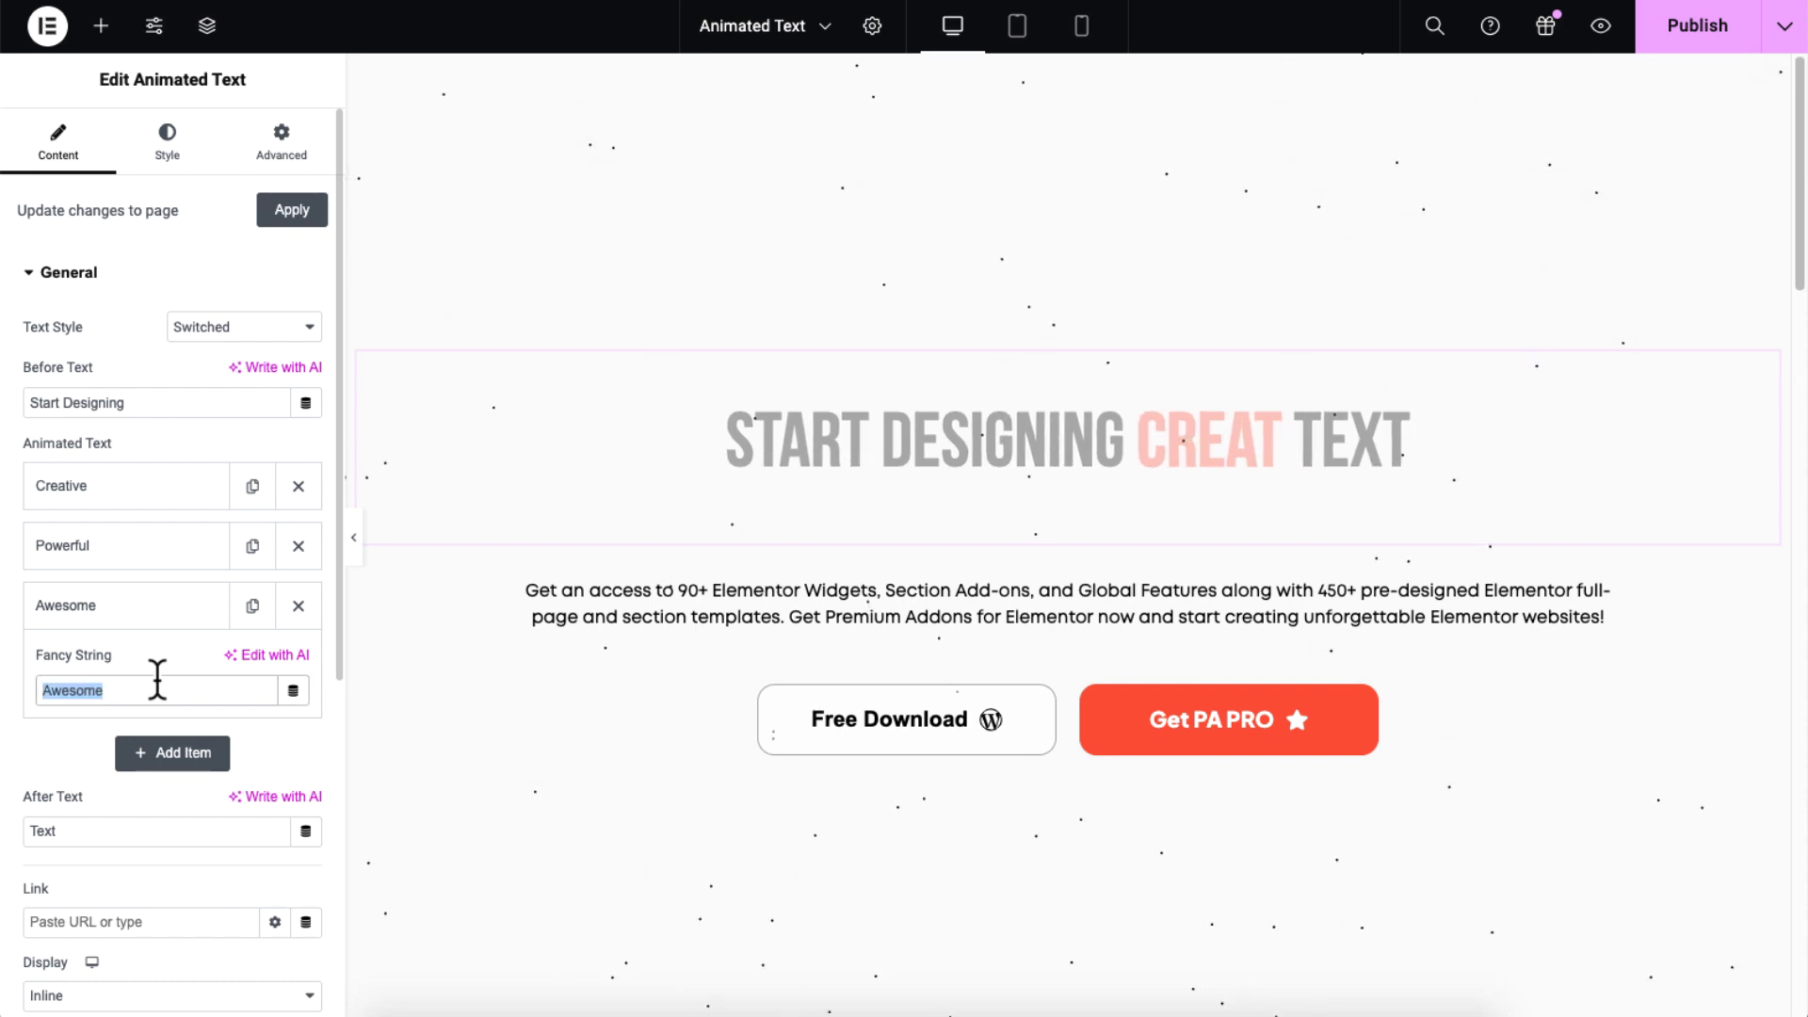
pyautogui.write('Advanced')
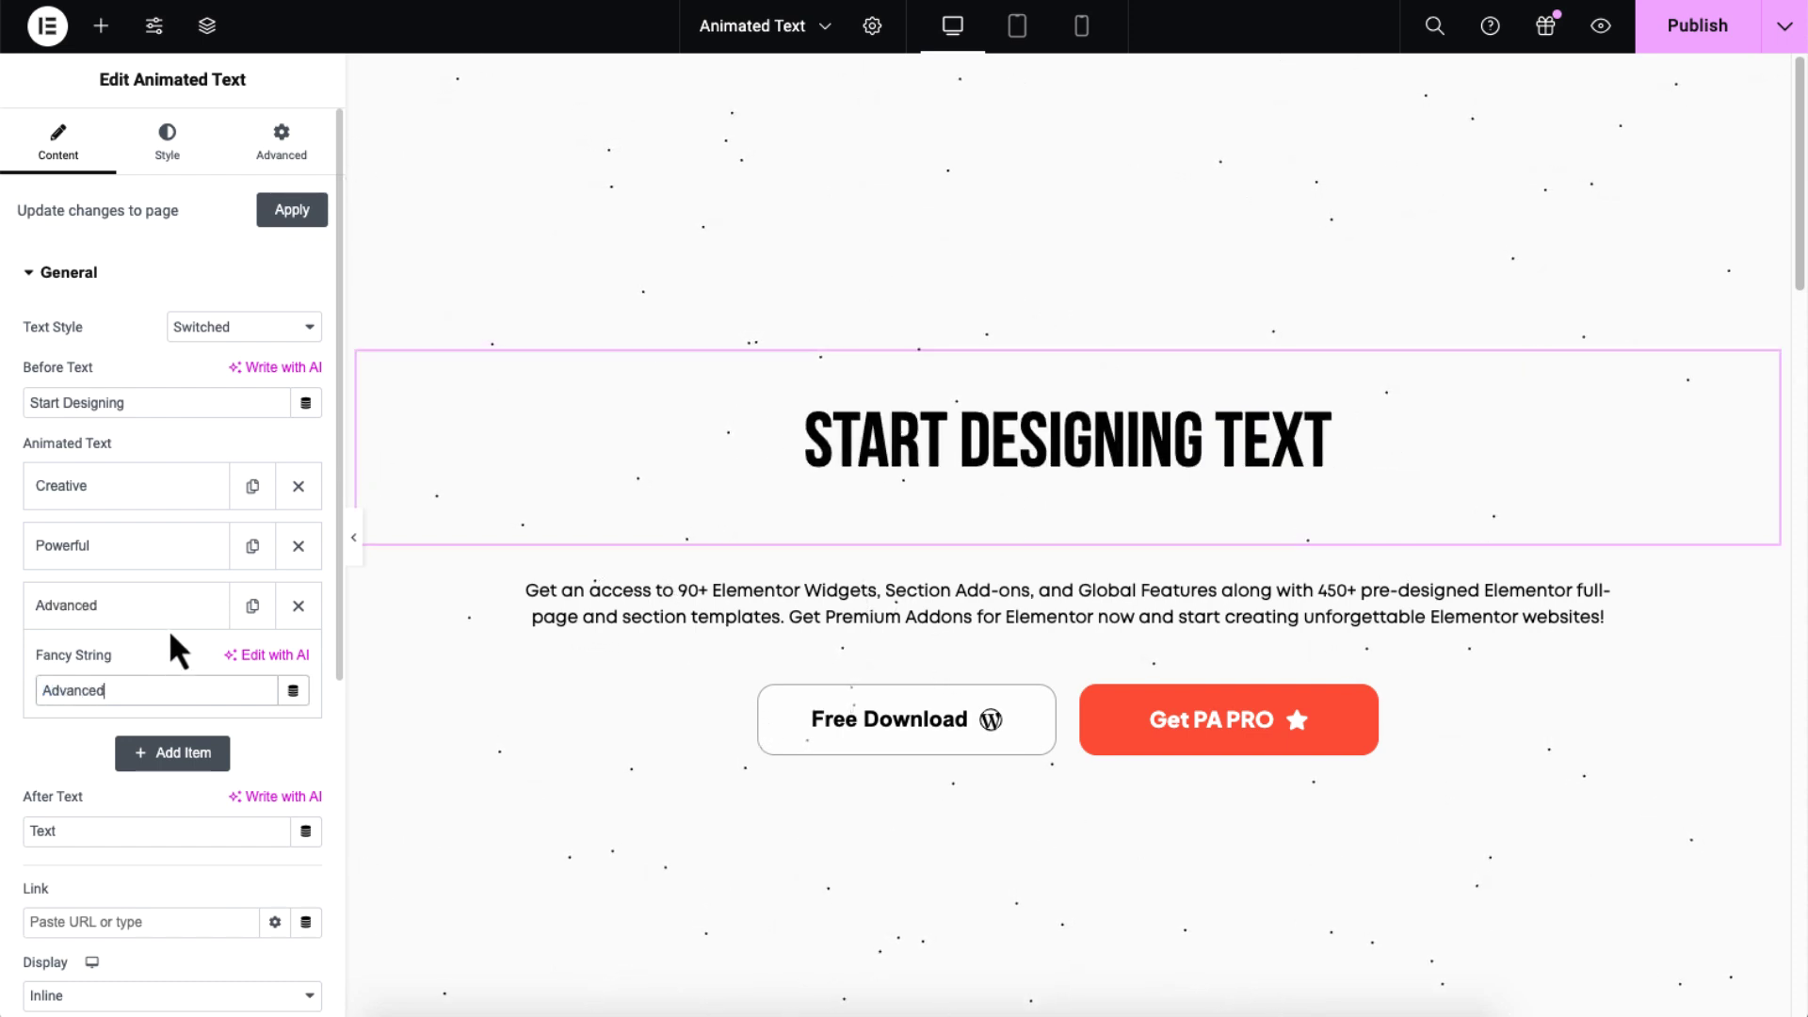
# Change the after text to 'Headlines'
pyautogui.click(172, 622)
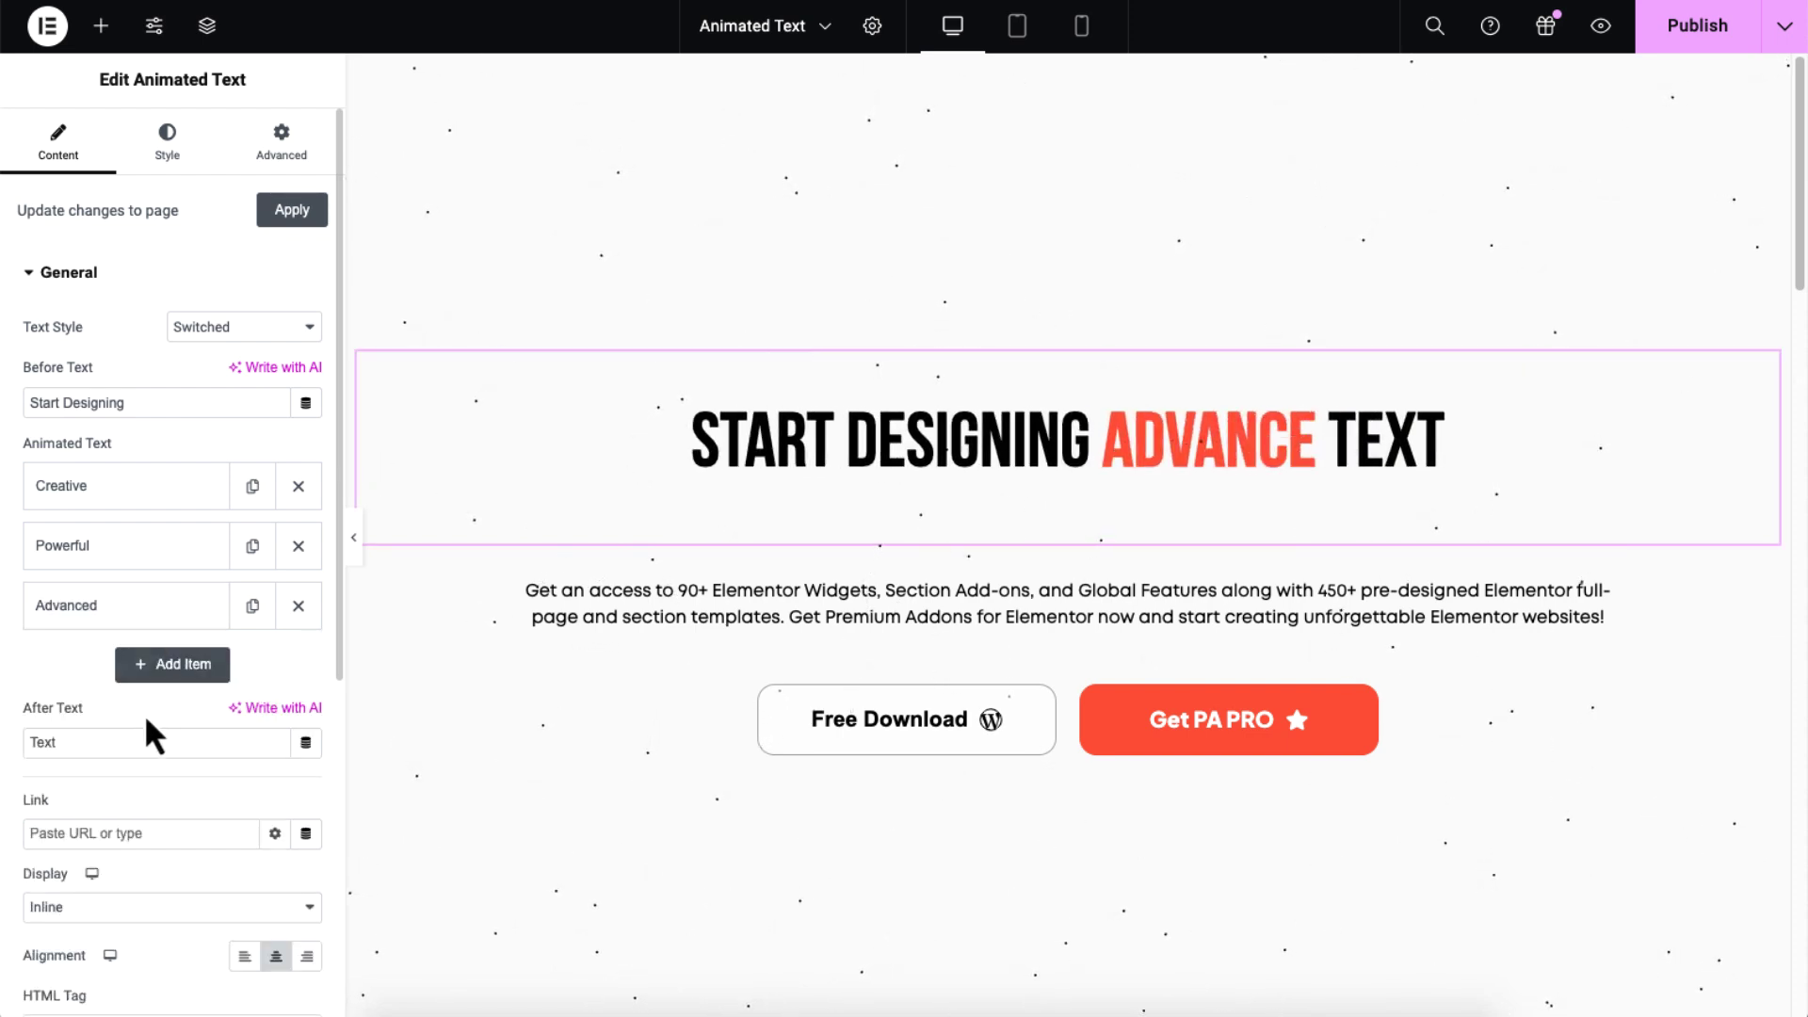
pyautogui.doubleClick(139, 740)
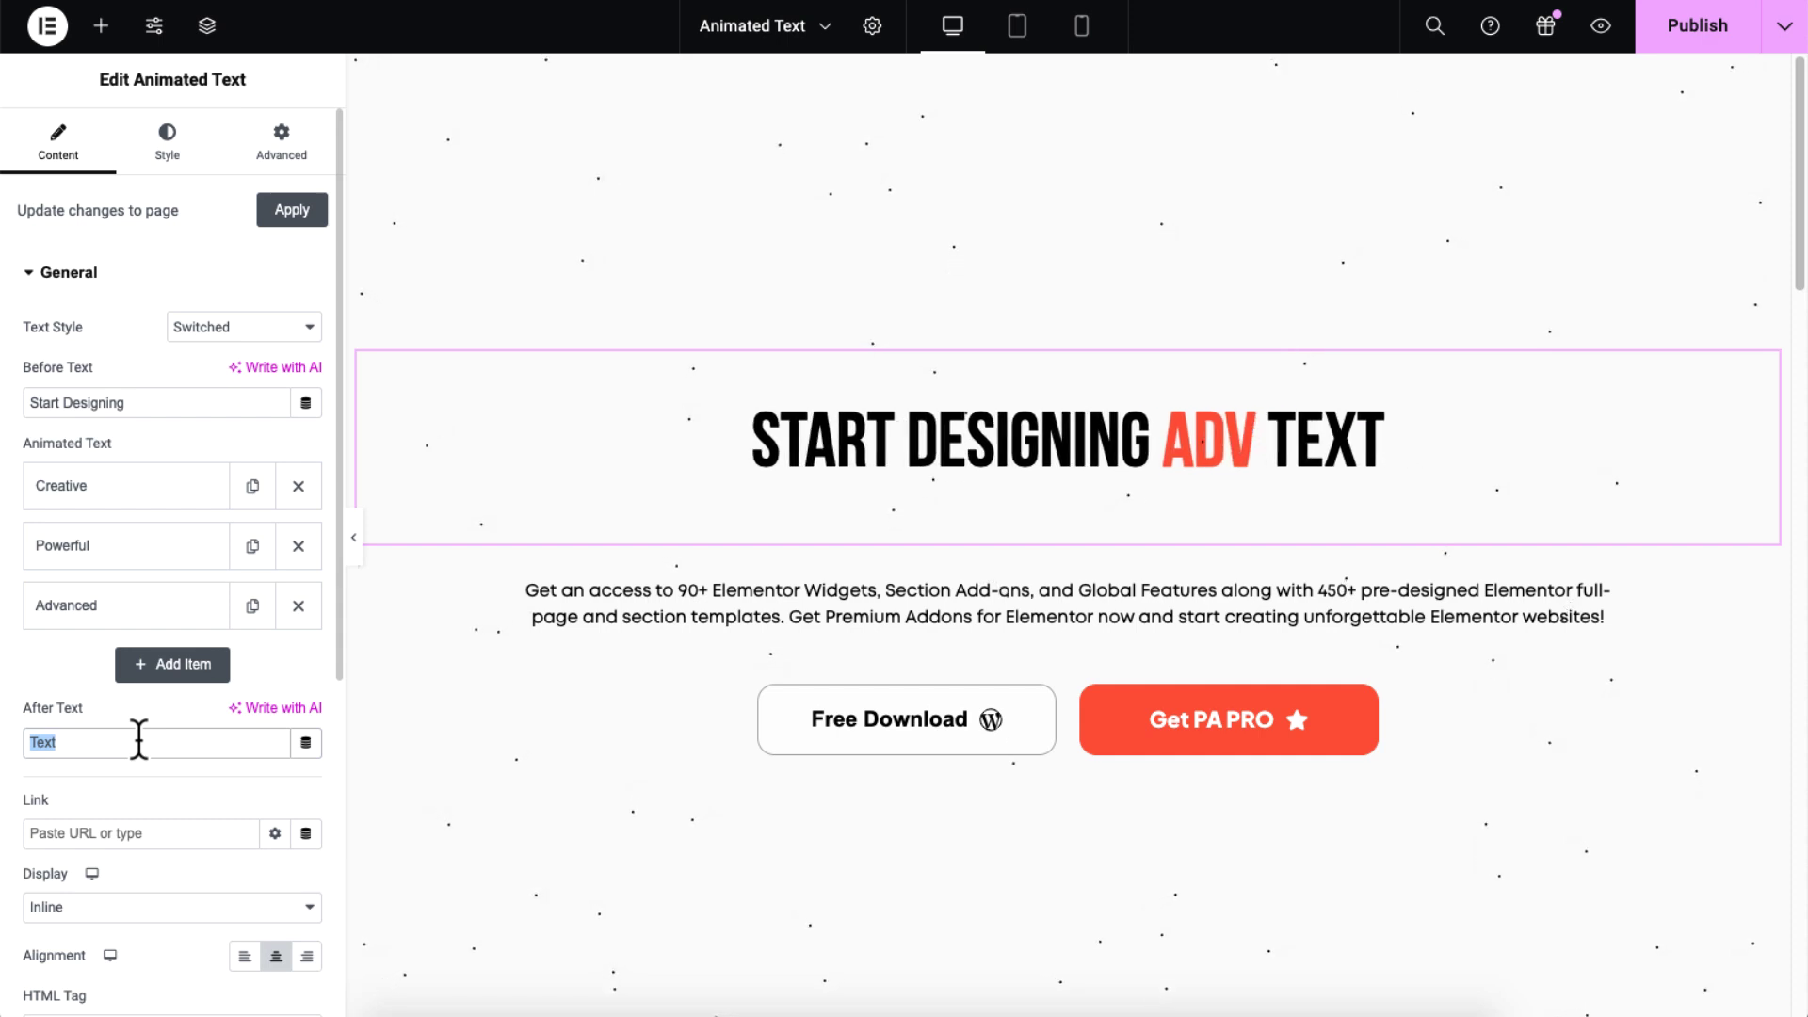
pyautogui.write('Headlines')
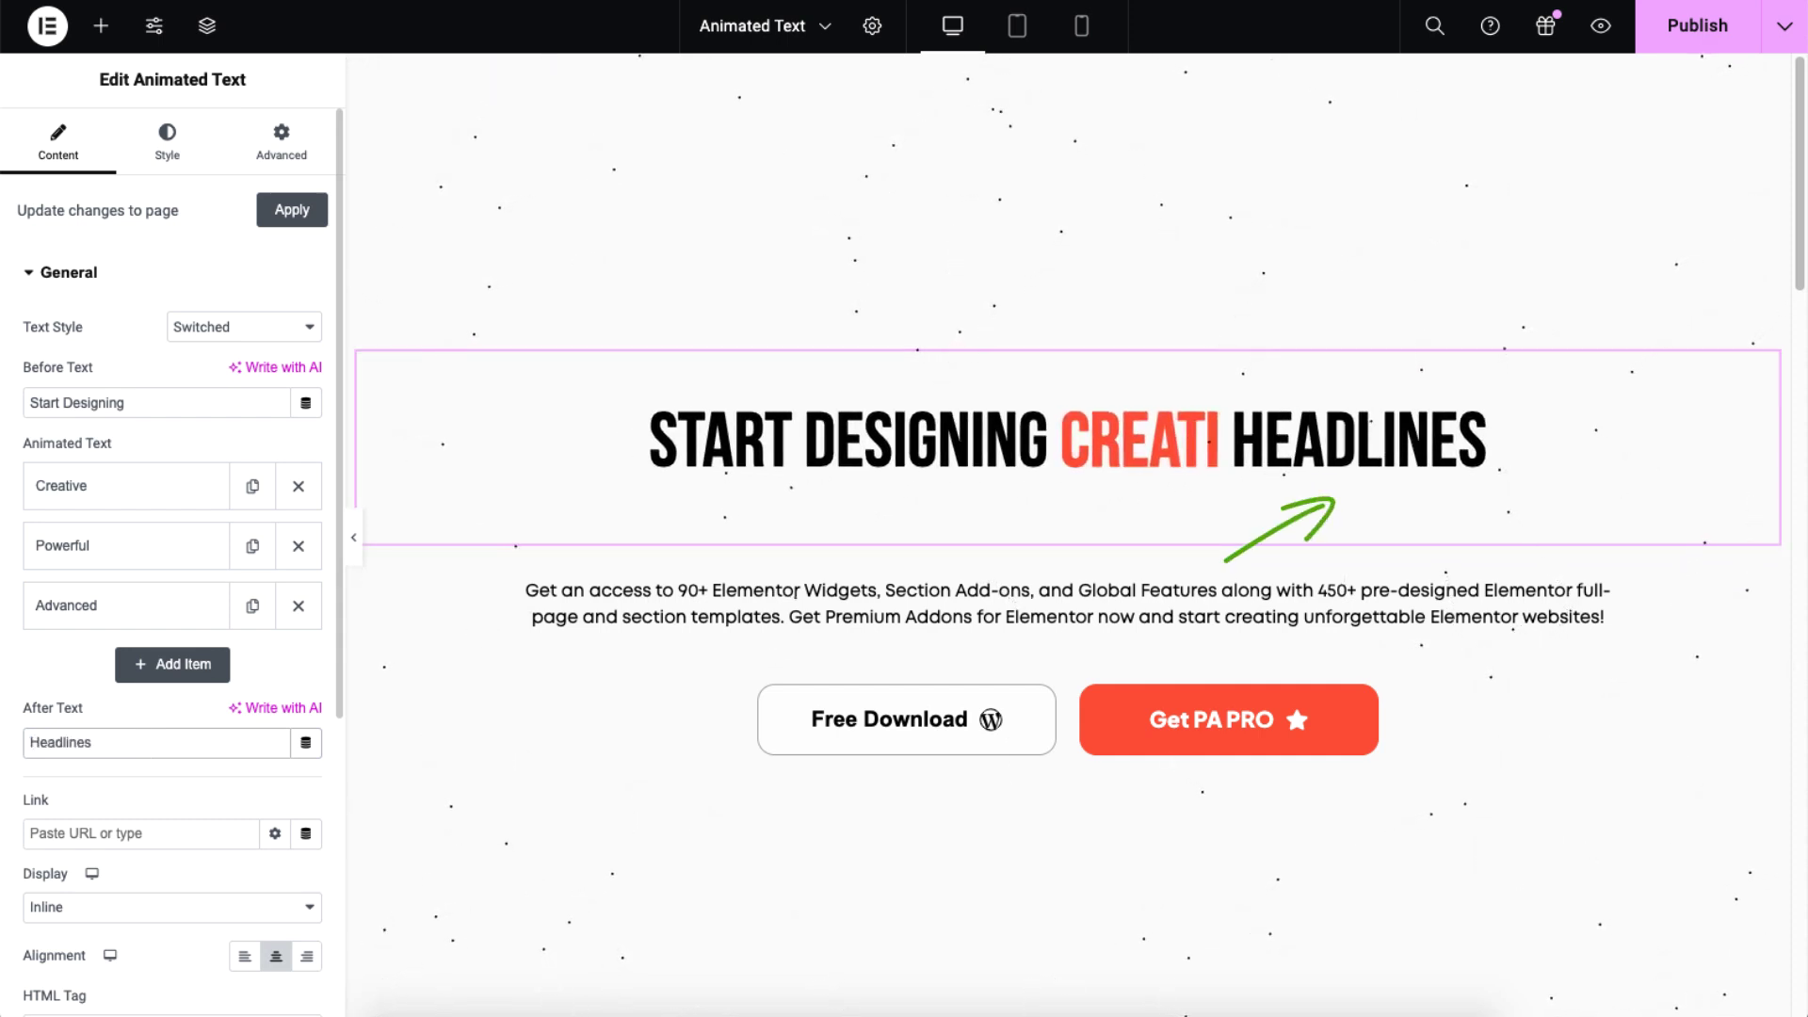
# Expand the switched-word settings and keep the Typing effect
pyautogui.scroll(-4, 140, 783)
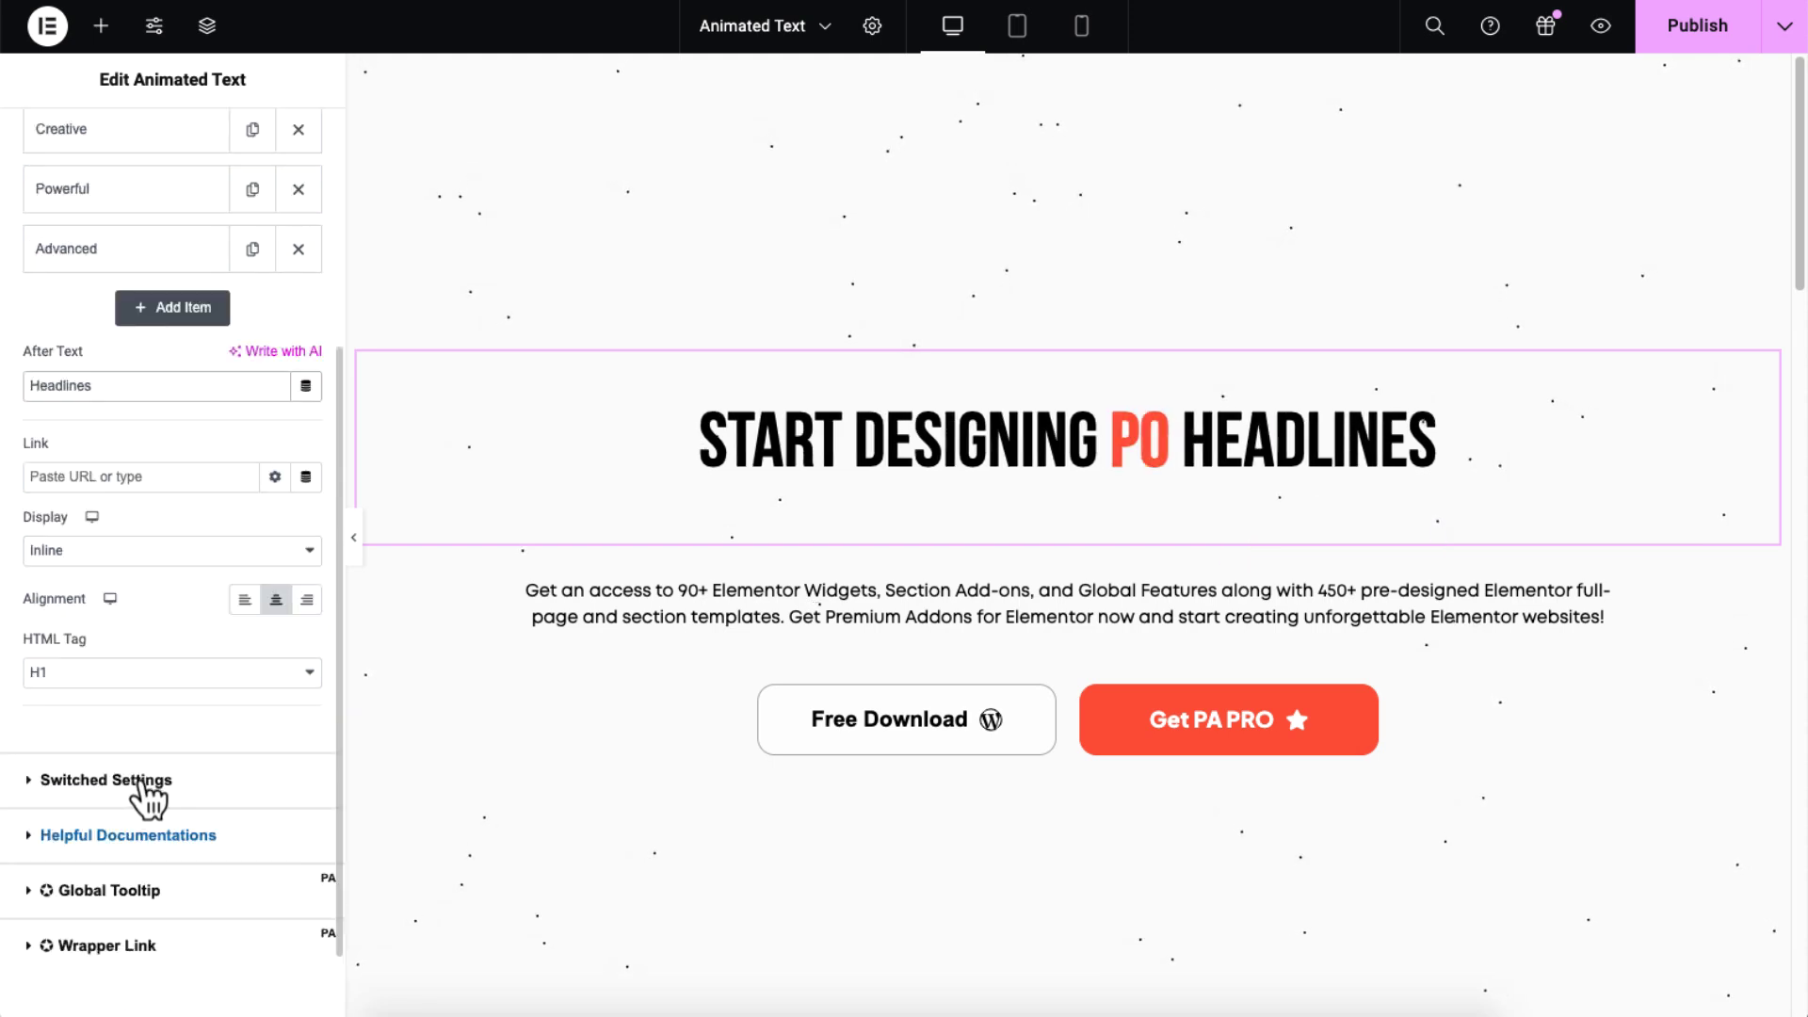
pyautogui.click(140, 782)
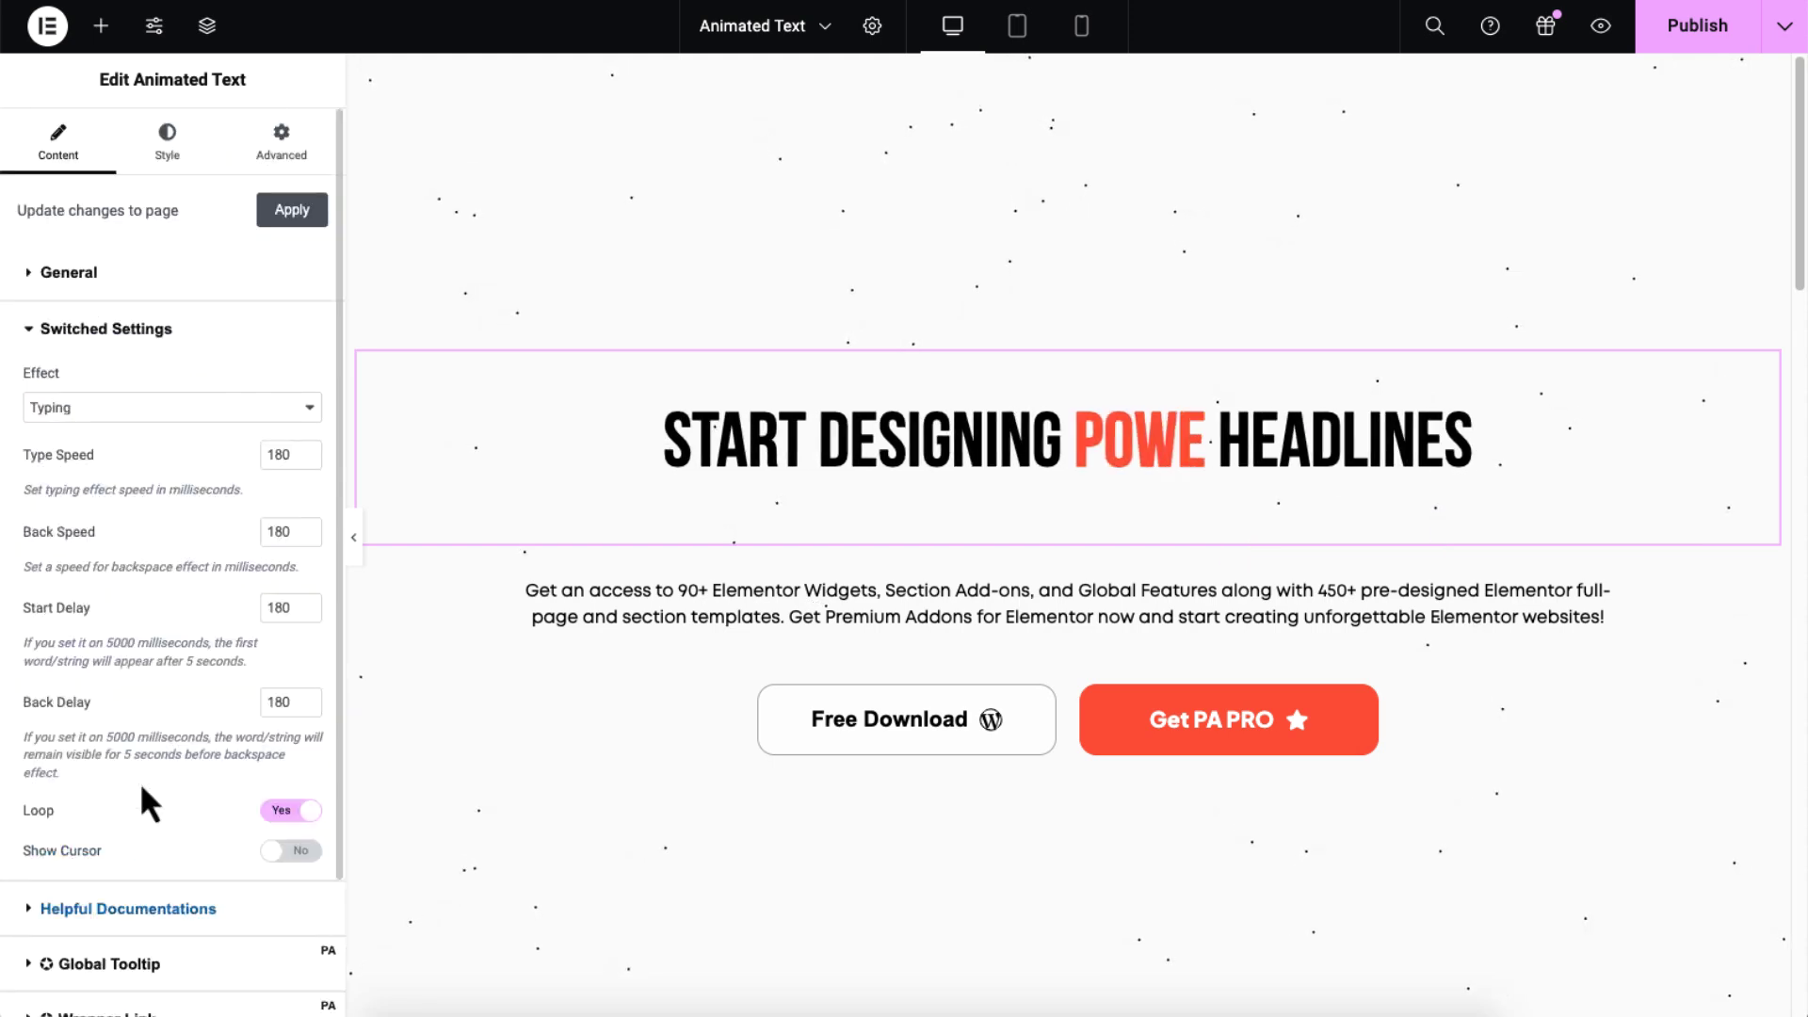
pyautogui.click(248, 406)
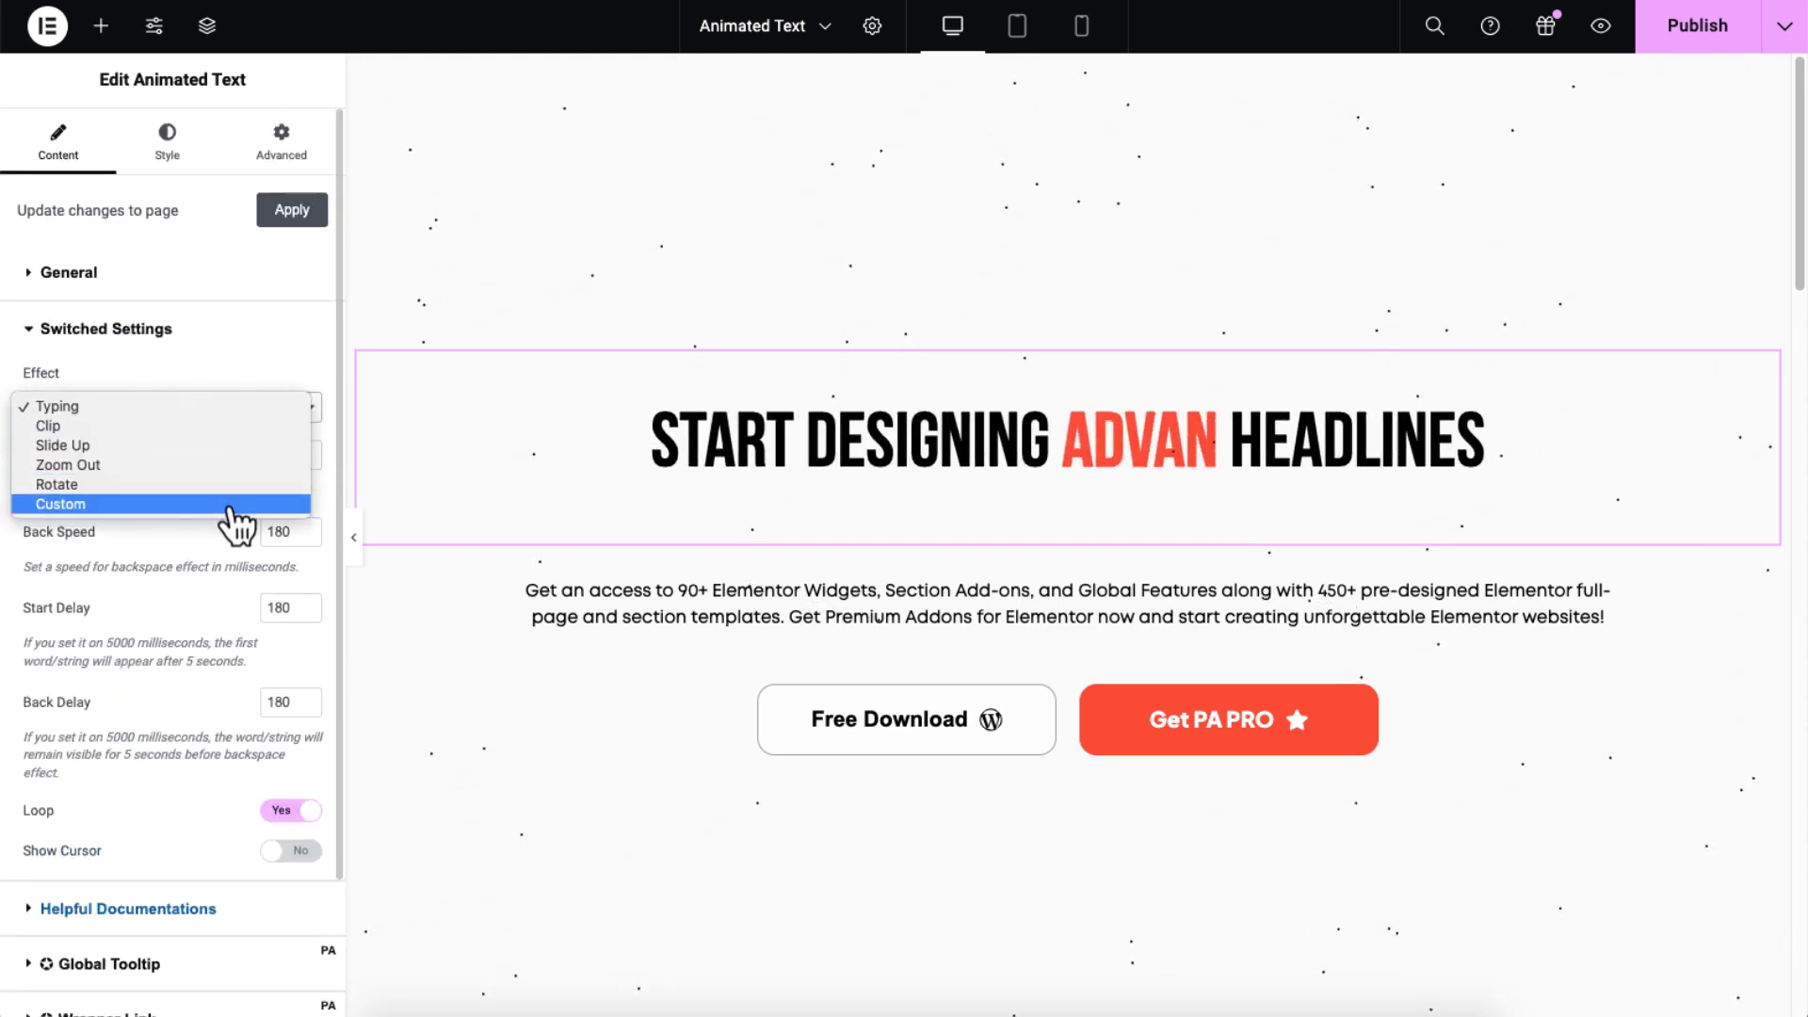
pyautogui.click(250, 411)
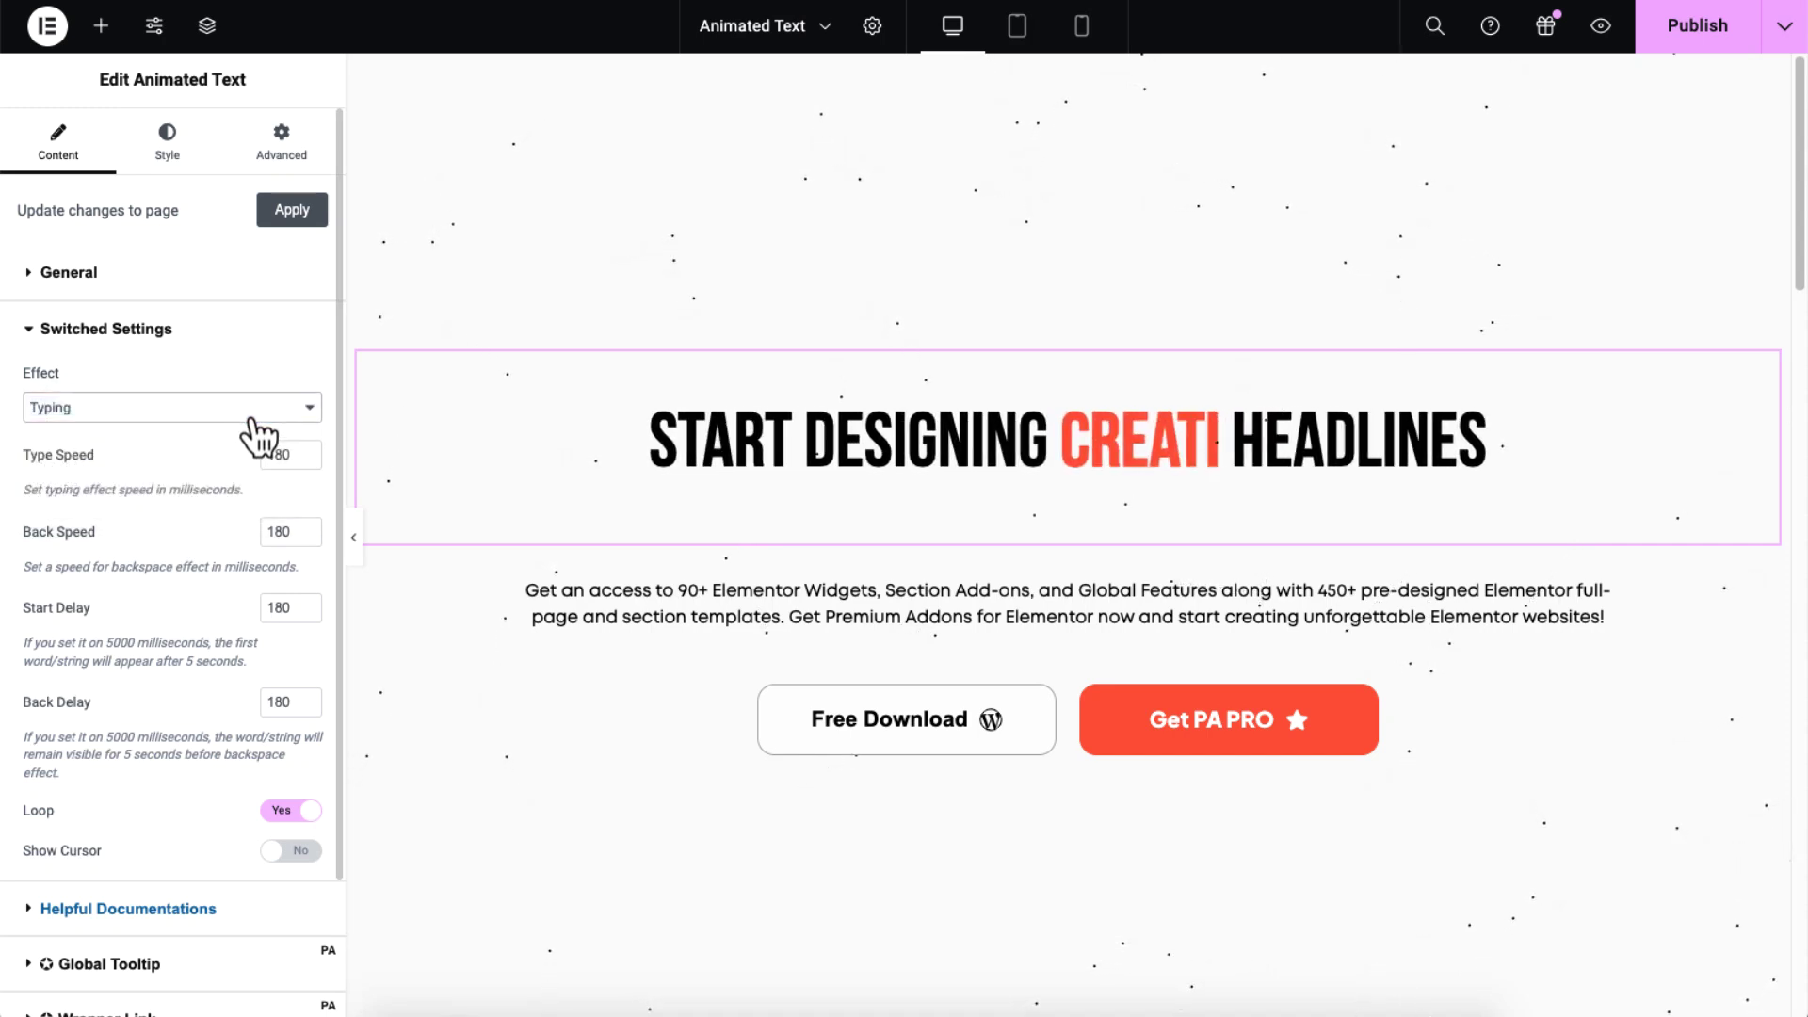
# Try 1000 for Type Speed and Back Speed, then put them back
pyautogui.doubleClick(291, 453)
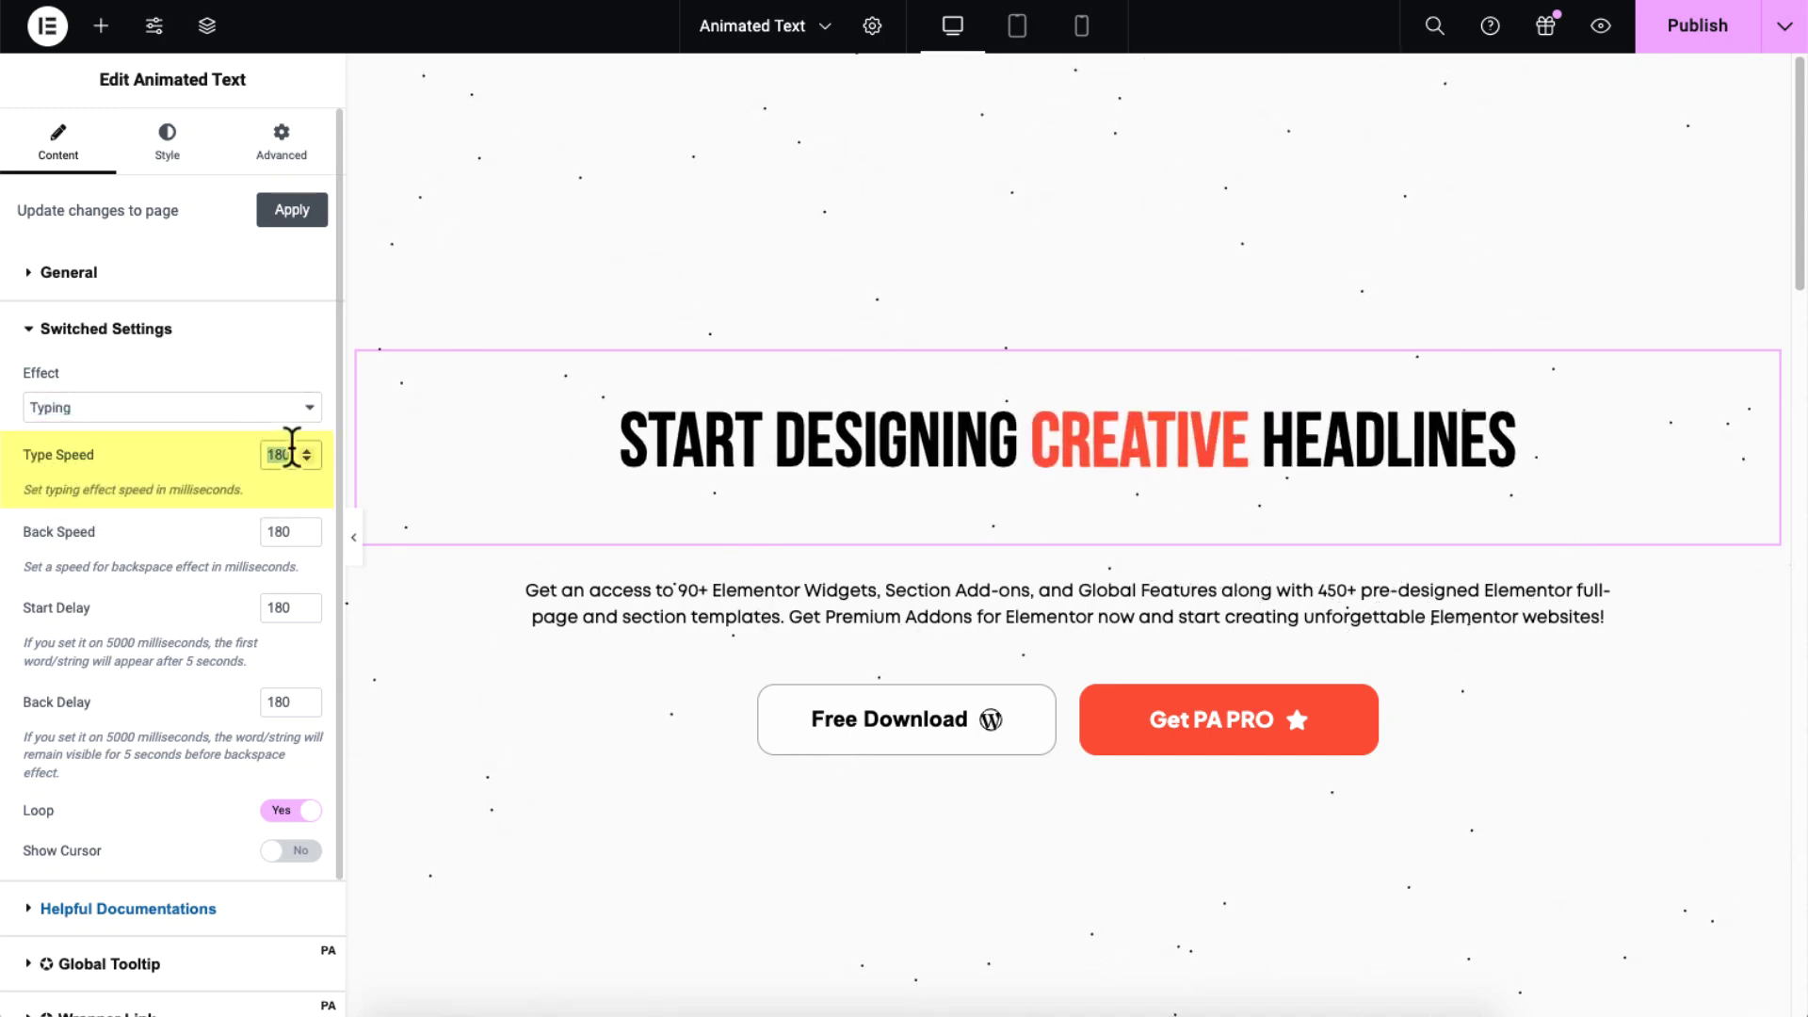
pyautogui.write('1000')
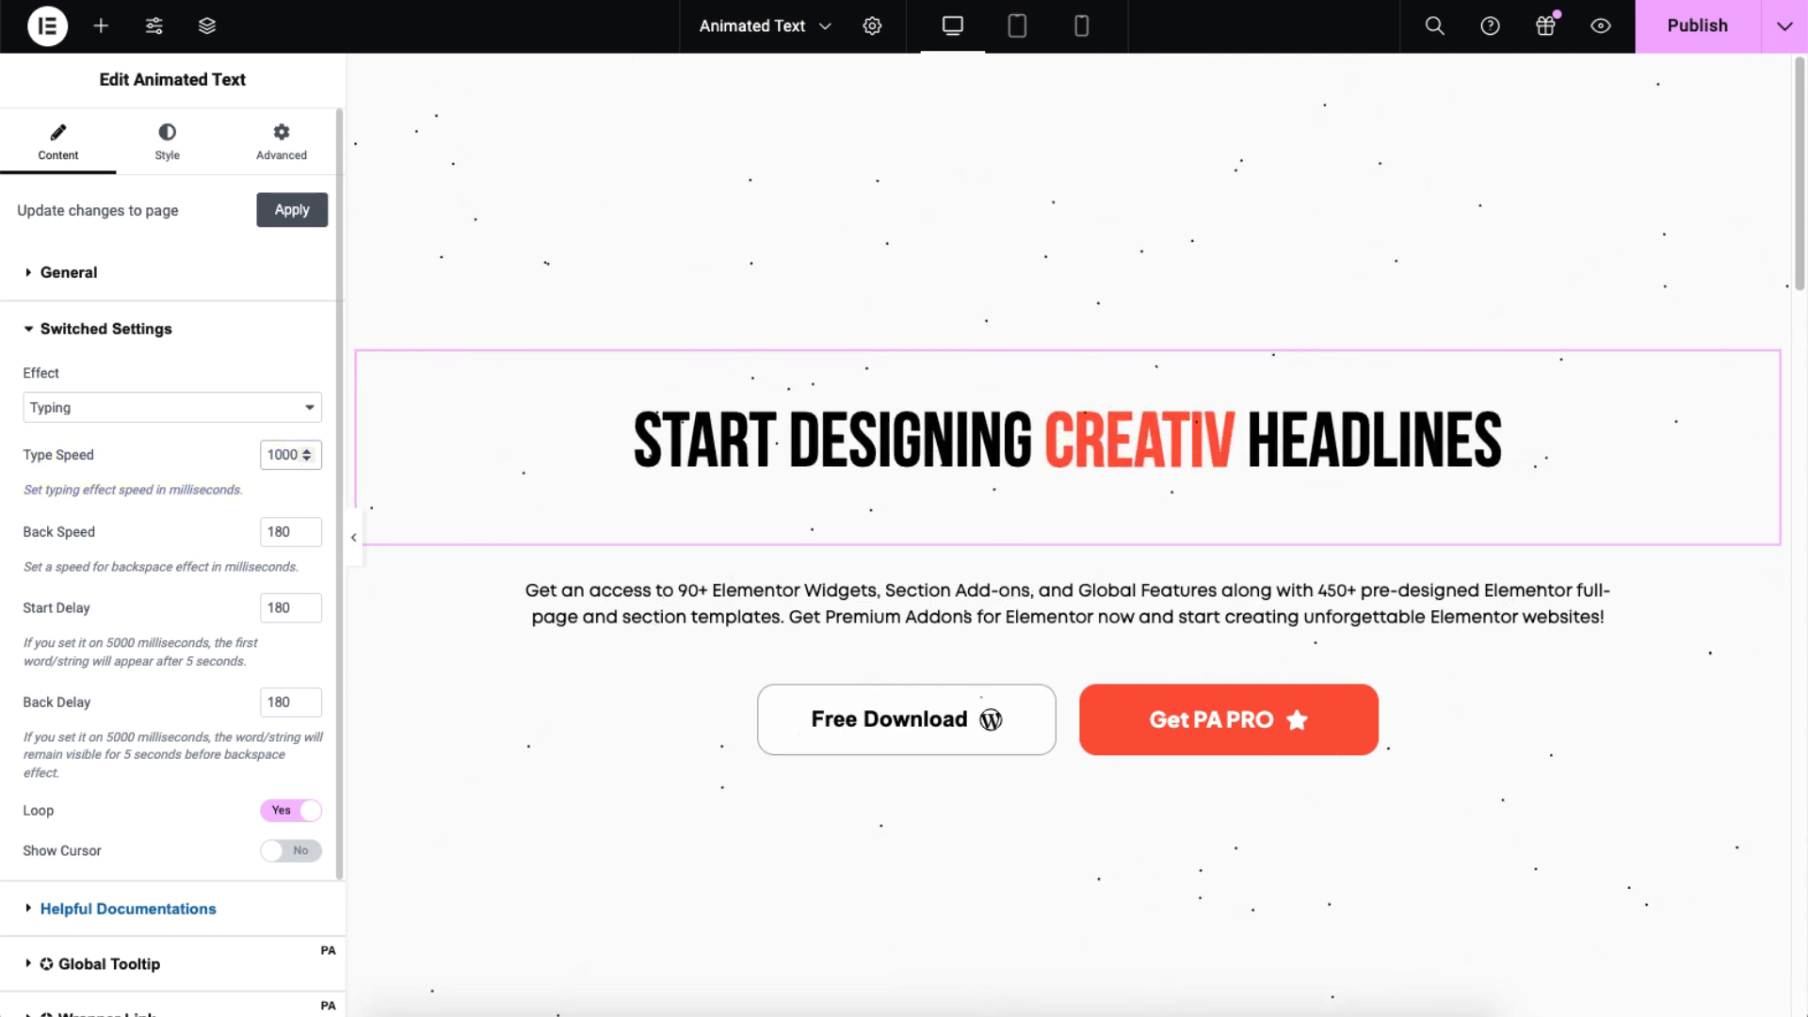
pyautogui.doubleClick(293, 457)
pyautogui.write('180')
pyautogui.doubleClick(280, 531)
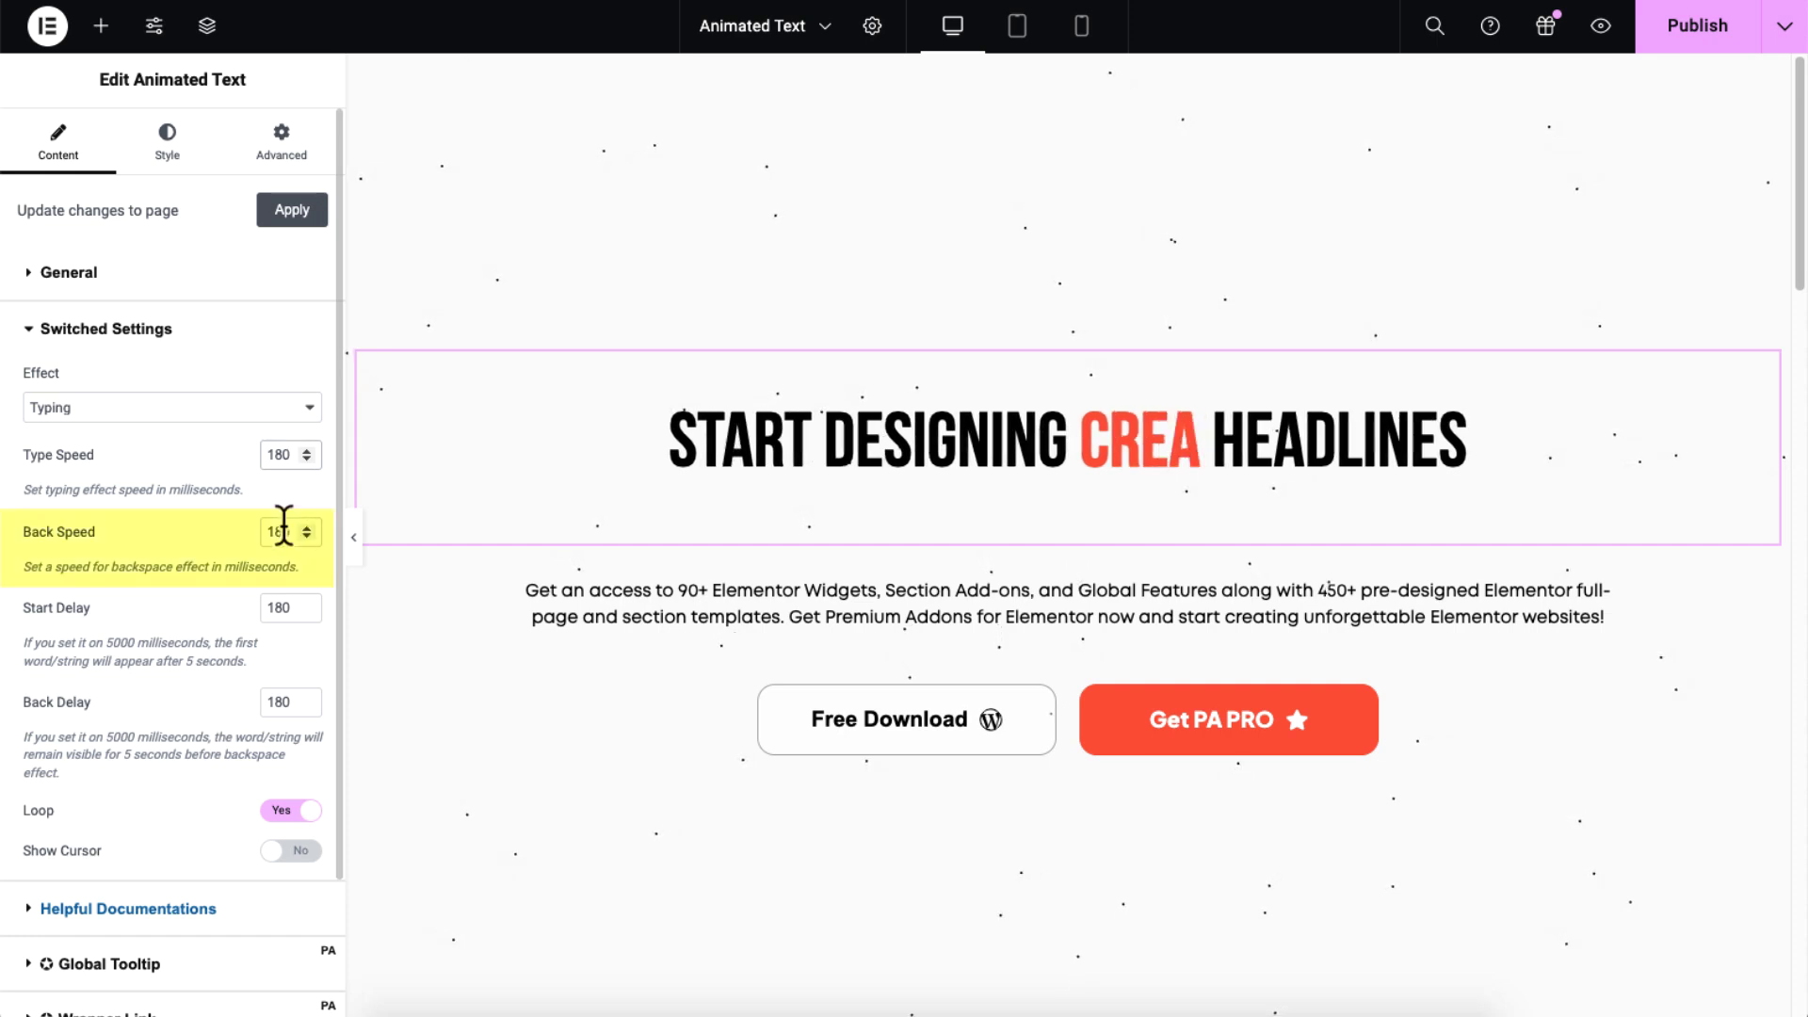
pyautogui.write('1000')
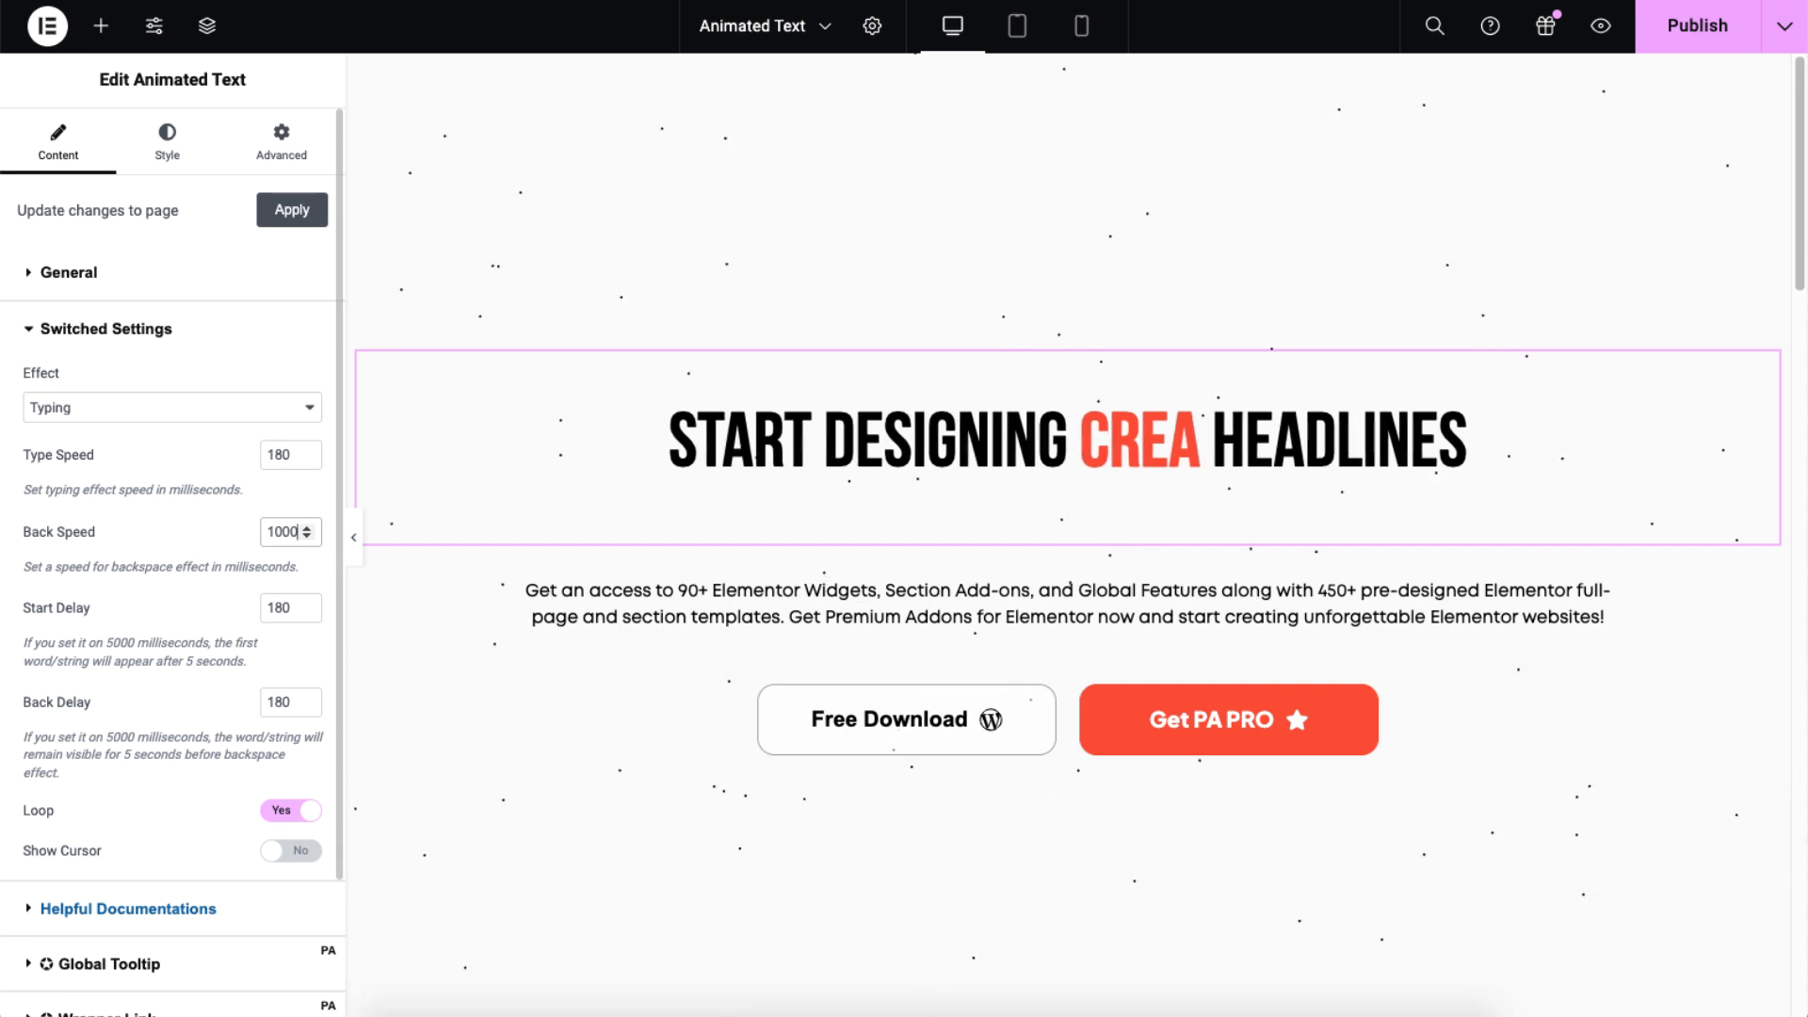
pyautogui.doubleClick(281, 531)
pyautogui.write('180')
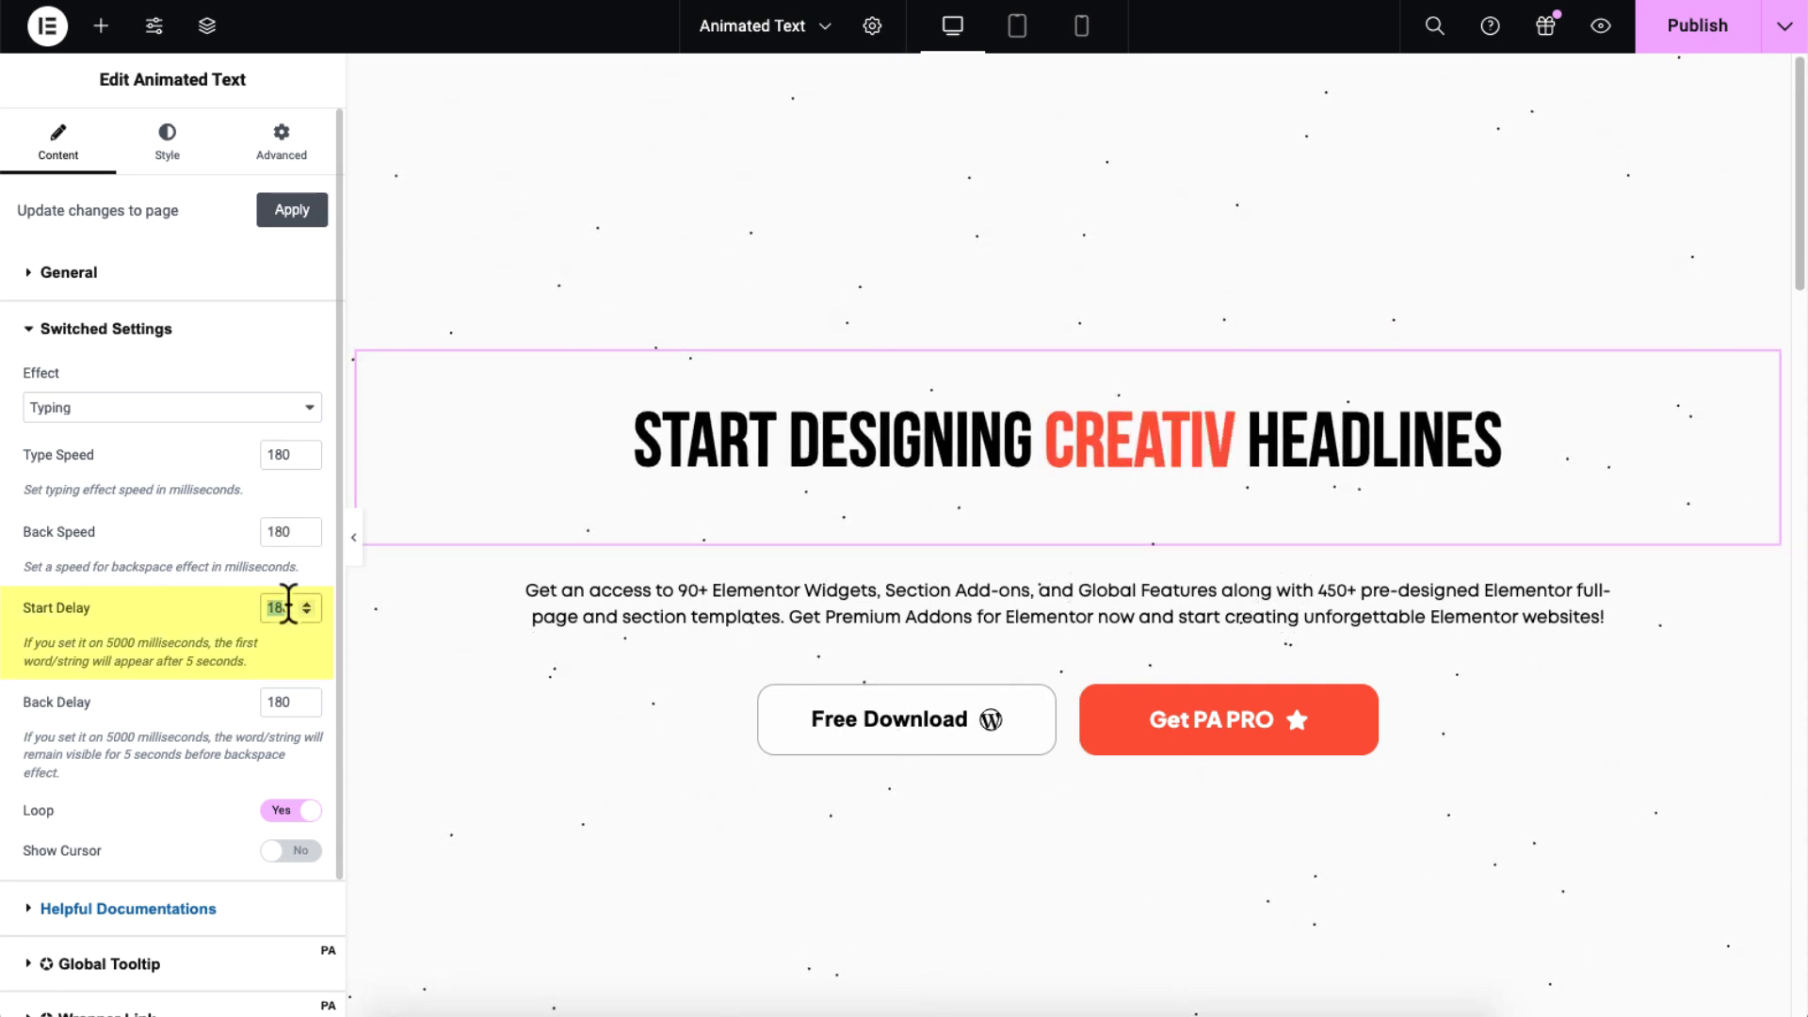
pyautogui.write('5')
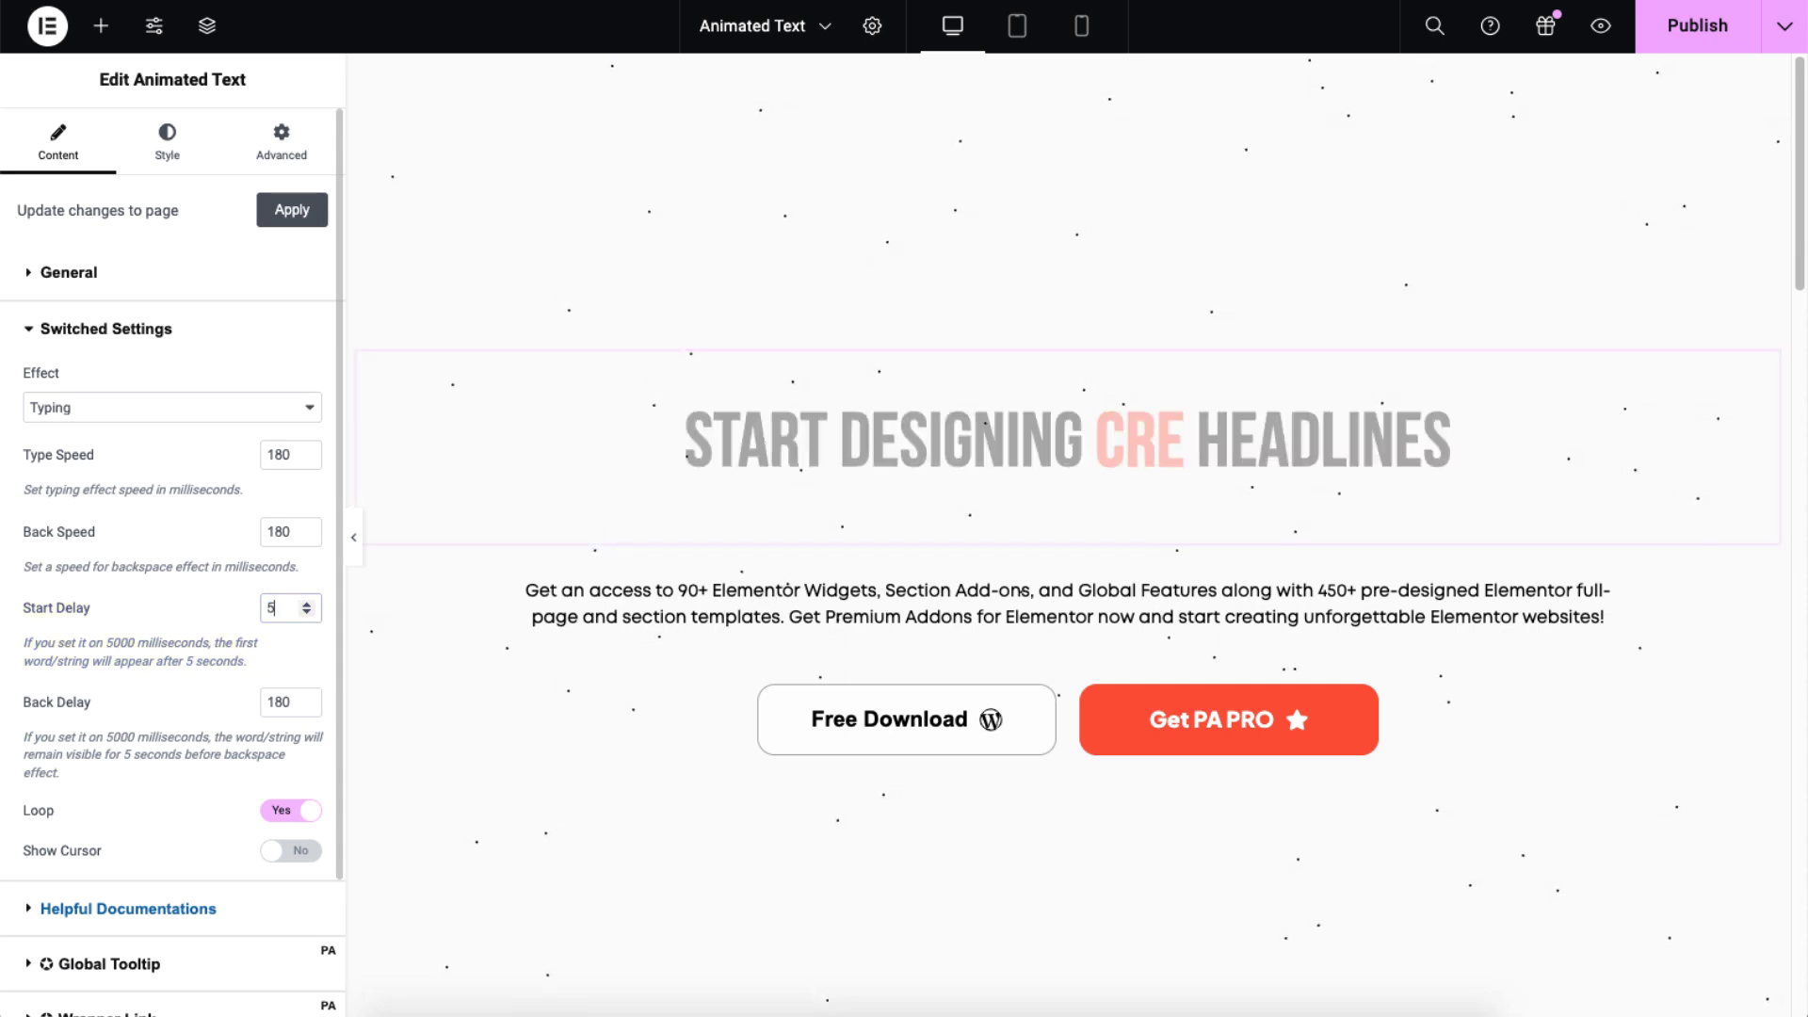
pyautogui.write('000')
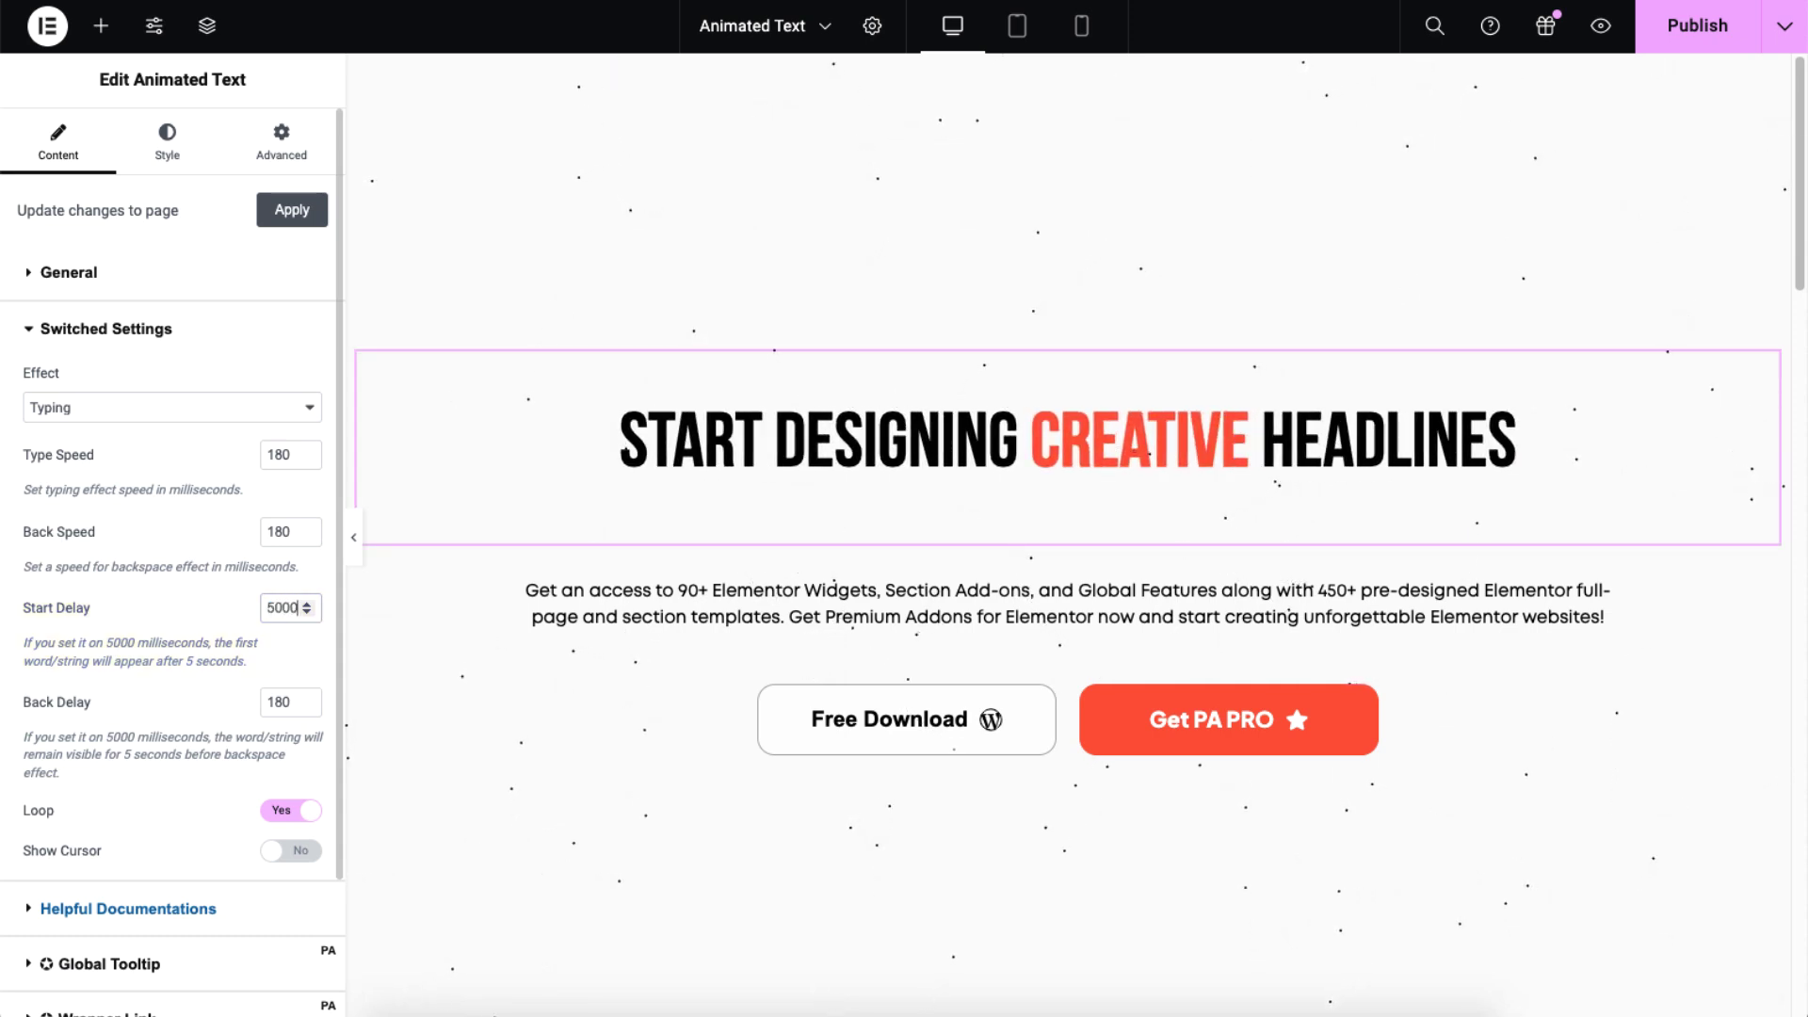
# Set Start Delay to 180 and, after trying 20, return Back Delay to 180
pyautogui.hotkey('ctrl', 'a')
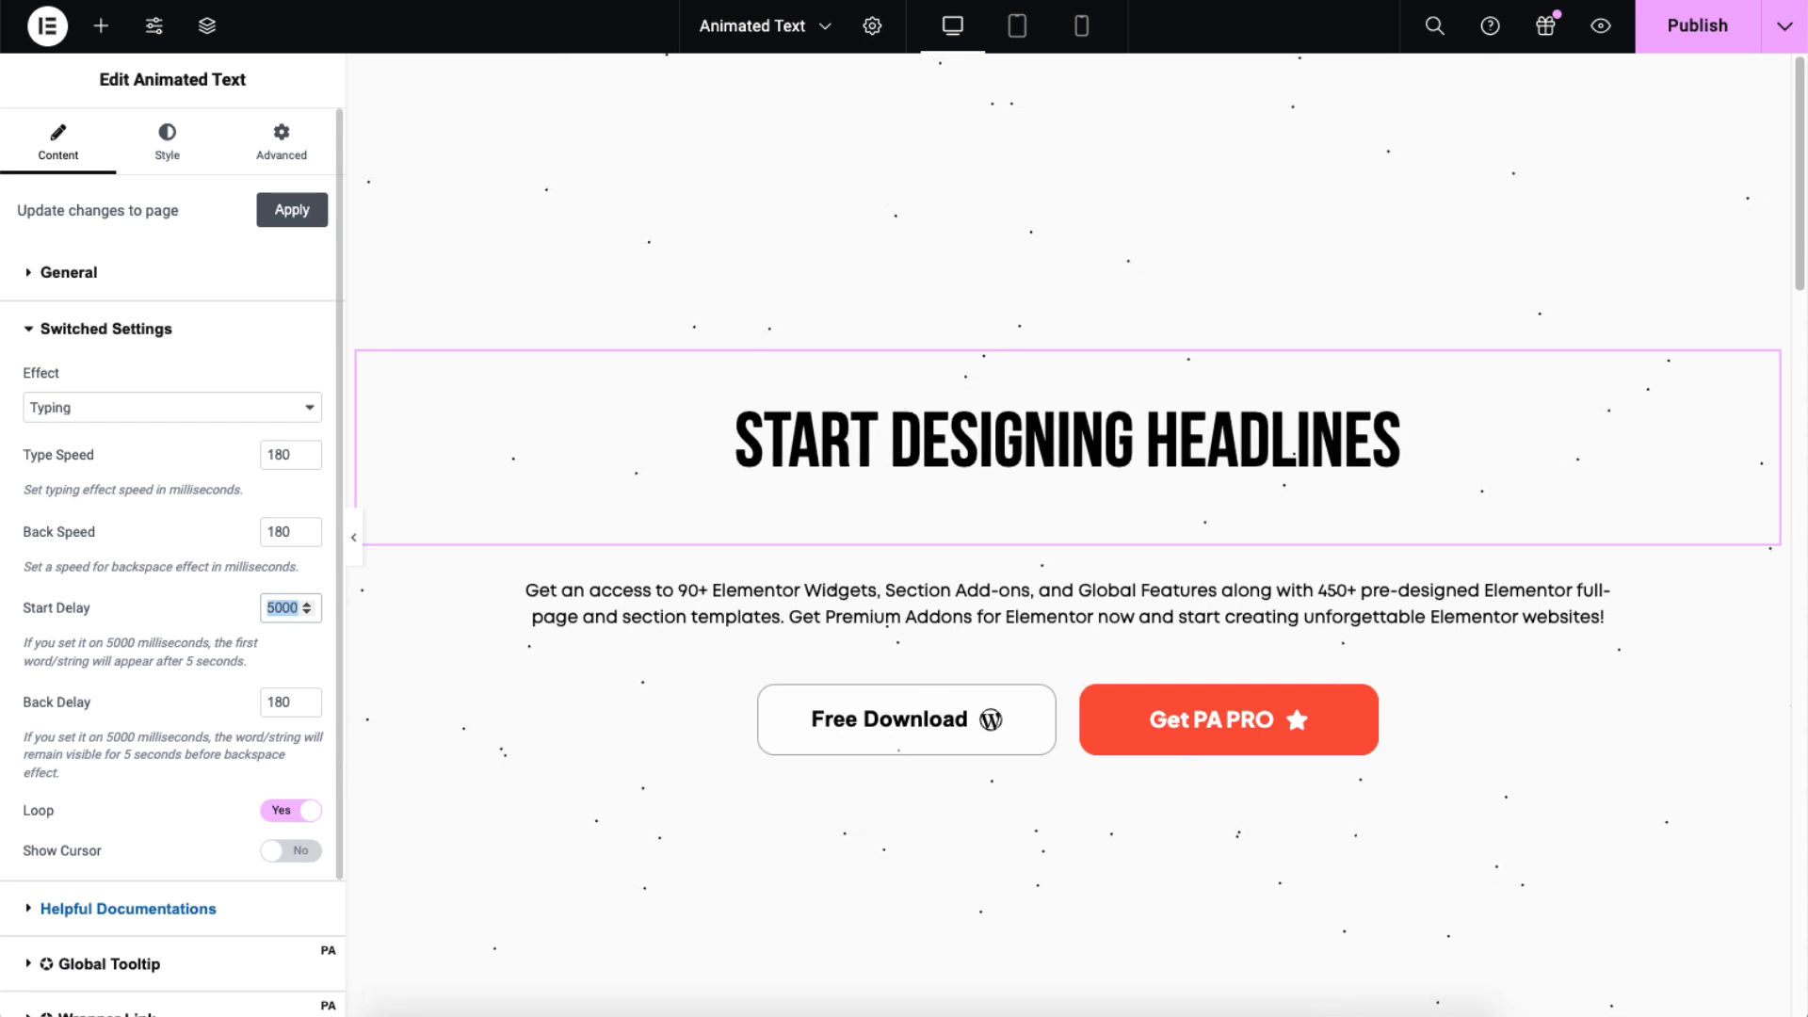
pyautogui.write('180')
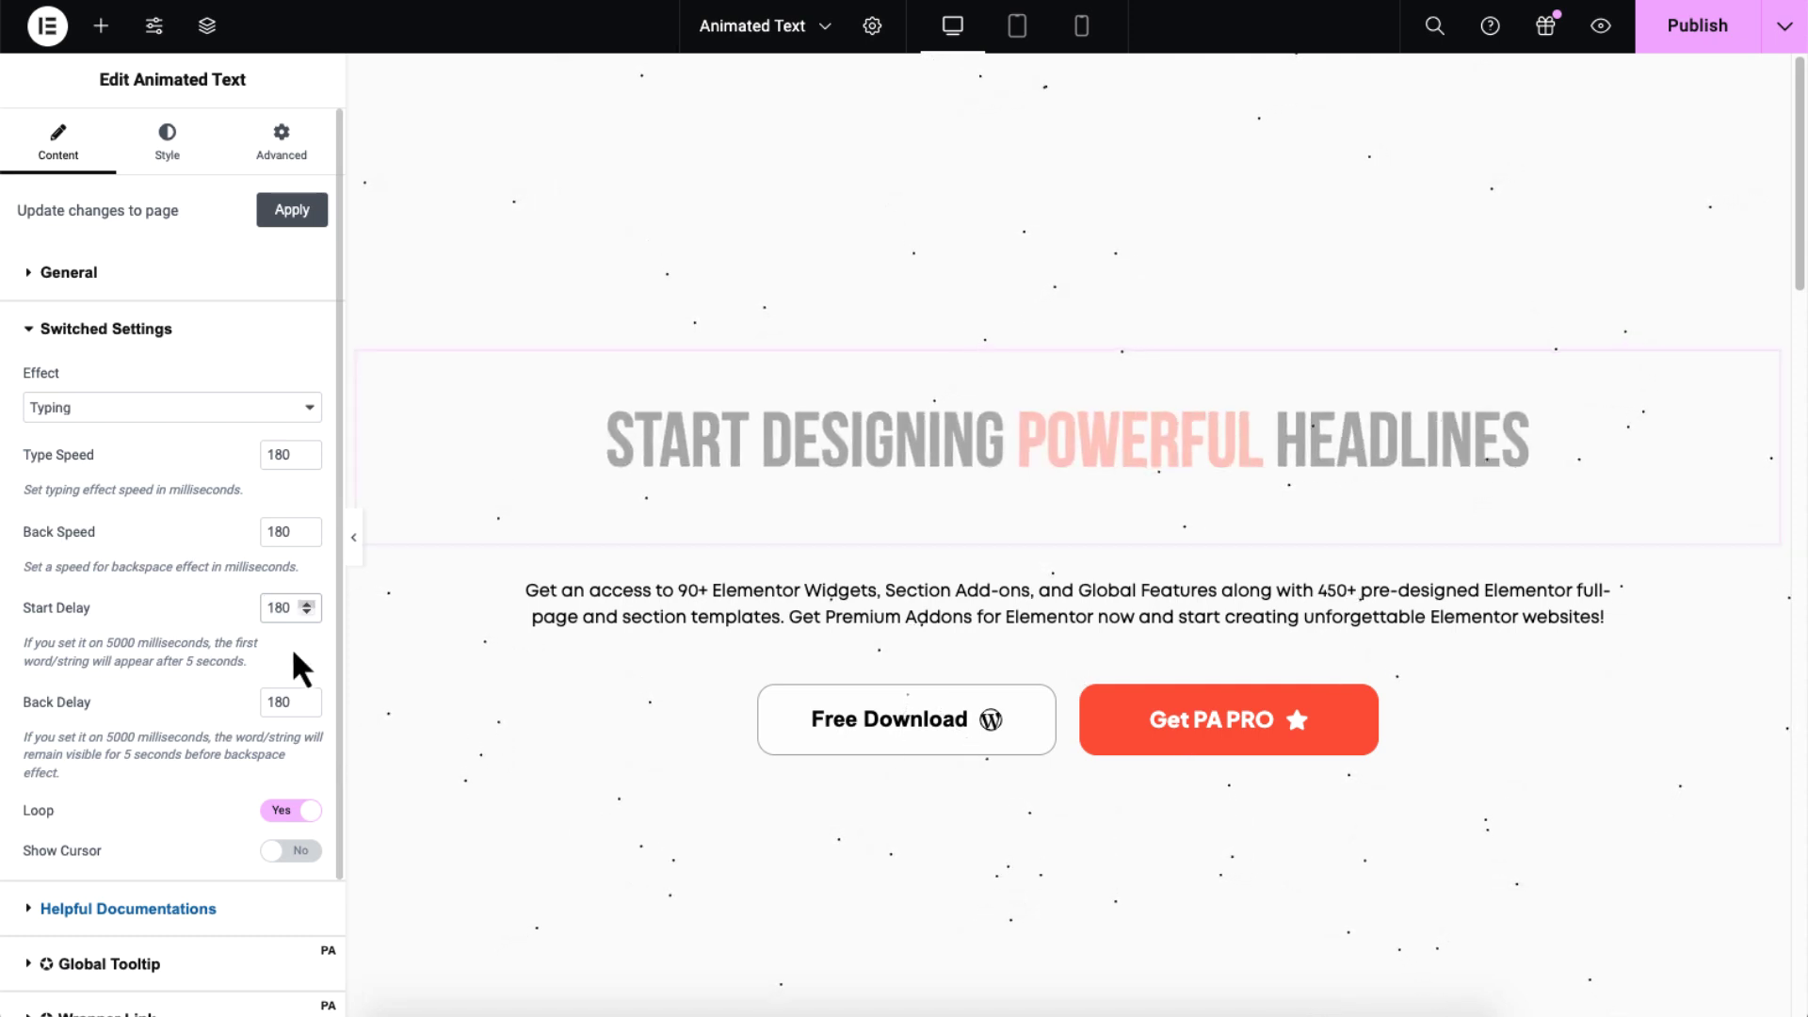
pyautogui.click(274, 703)
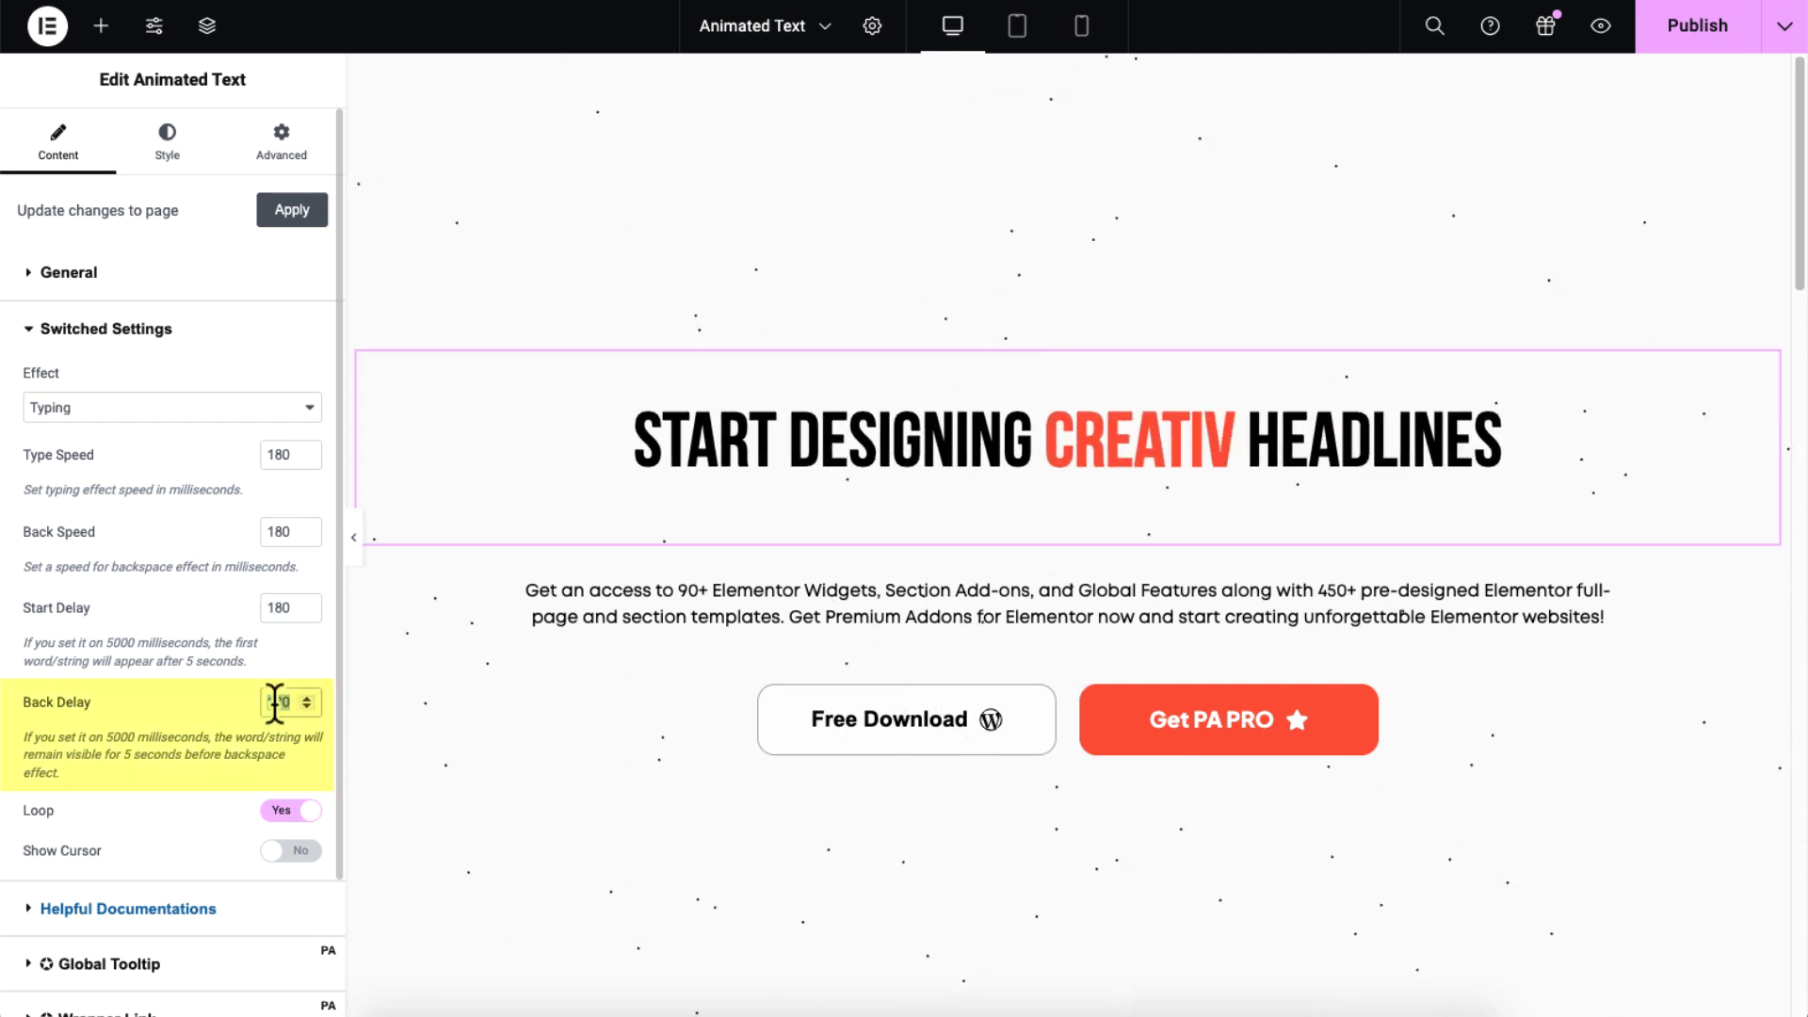
pyautogui.write('2000')
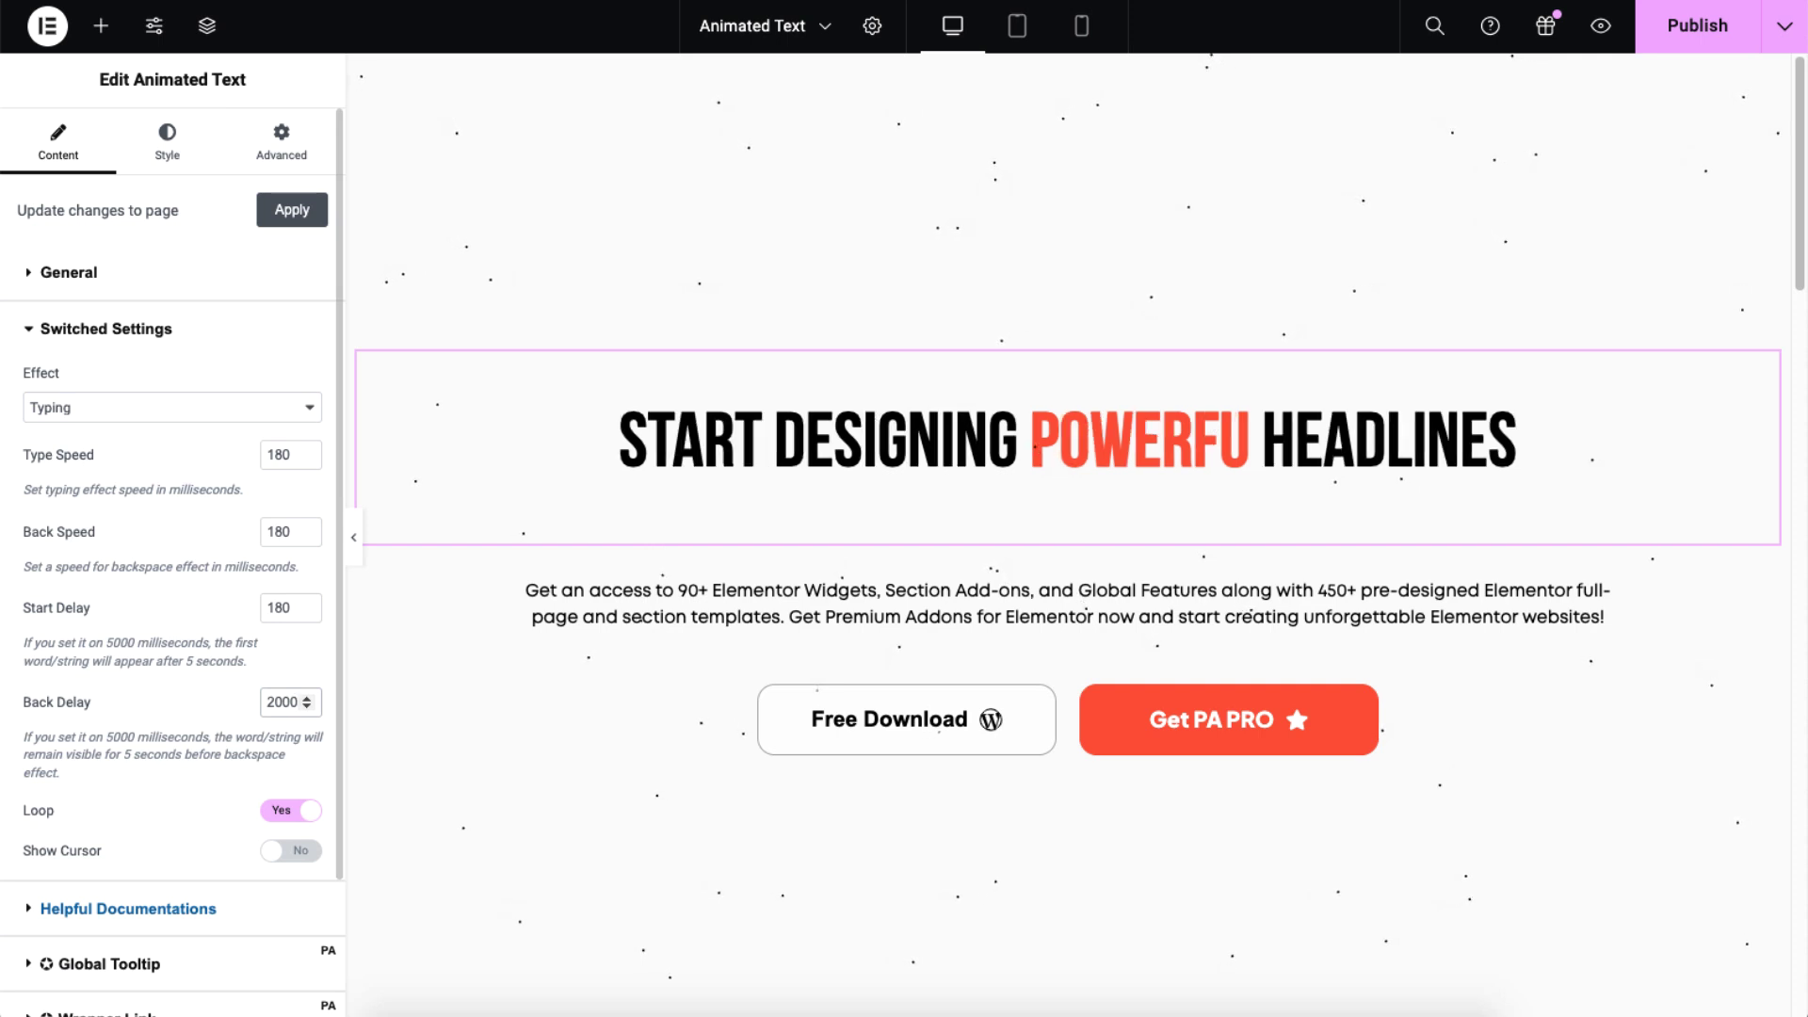
pyautogui.doubleClick(286, 705)
pyautogui.write('180')
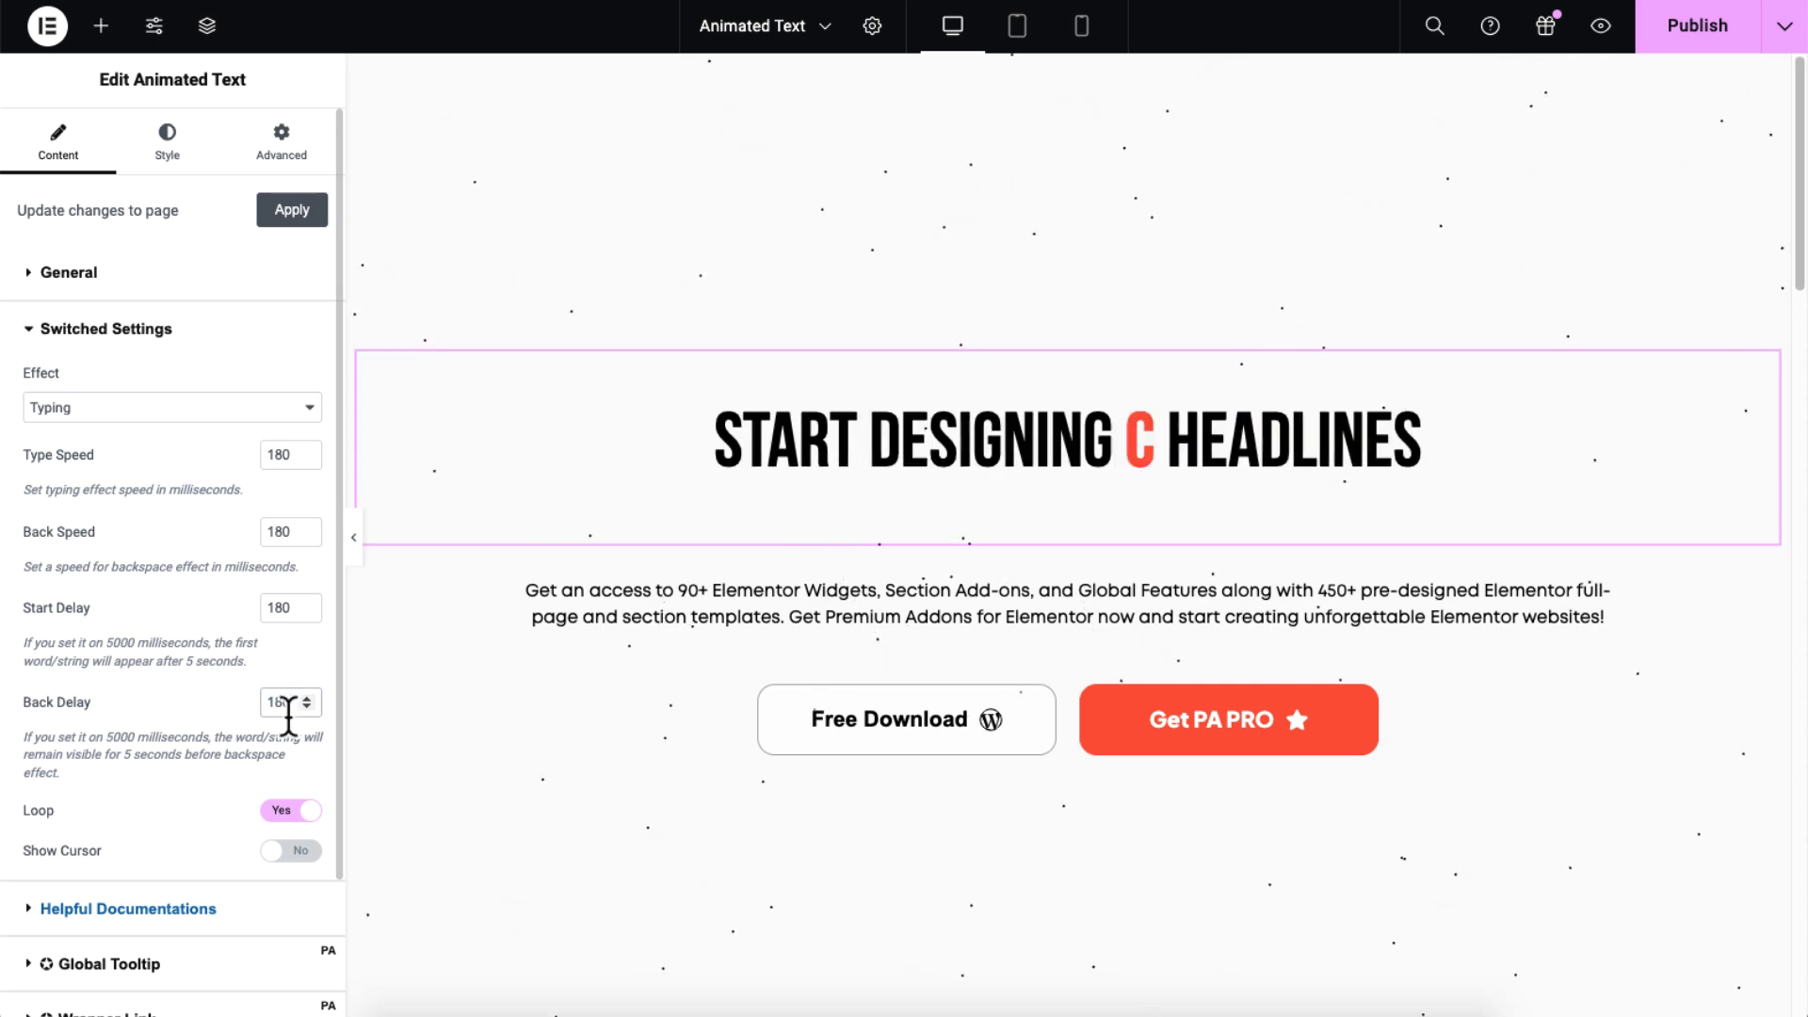
# Toggle Loop off and back on, and Show Cursor on and back off
pyautogui.click(285, 811)
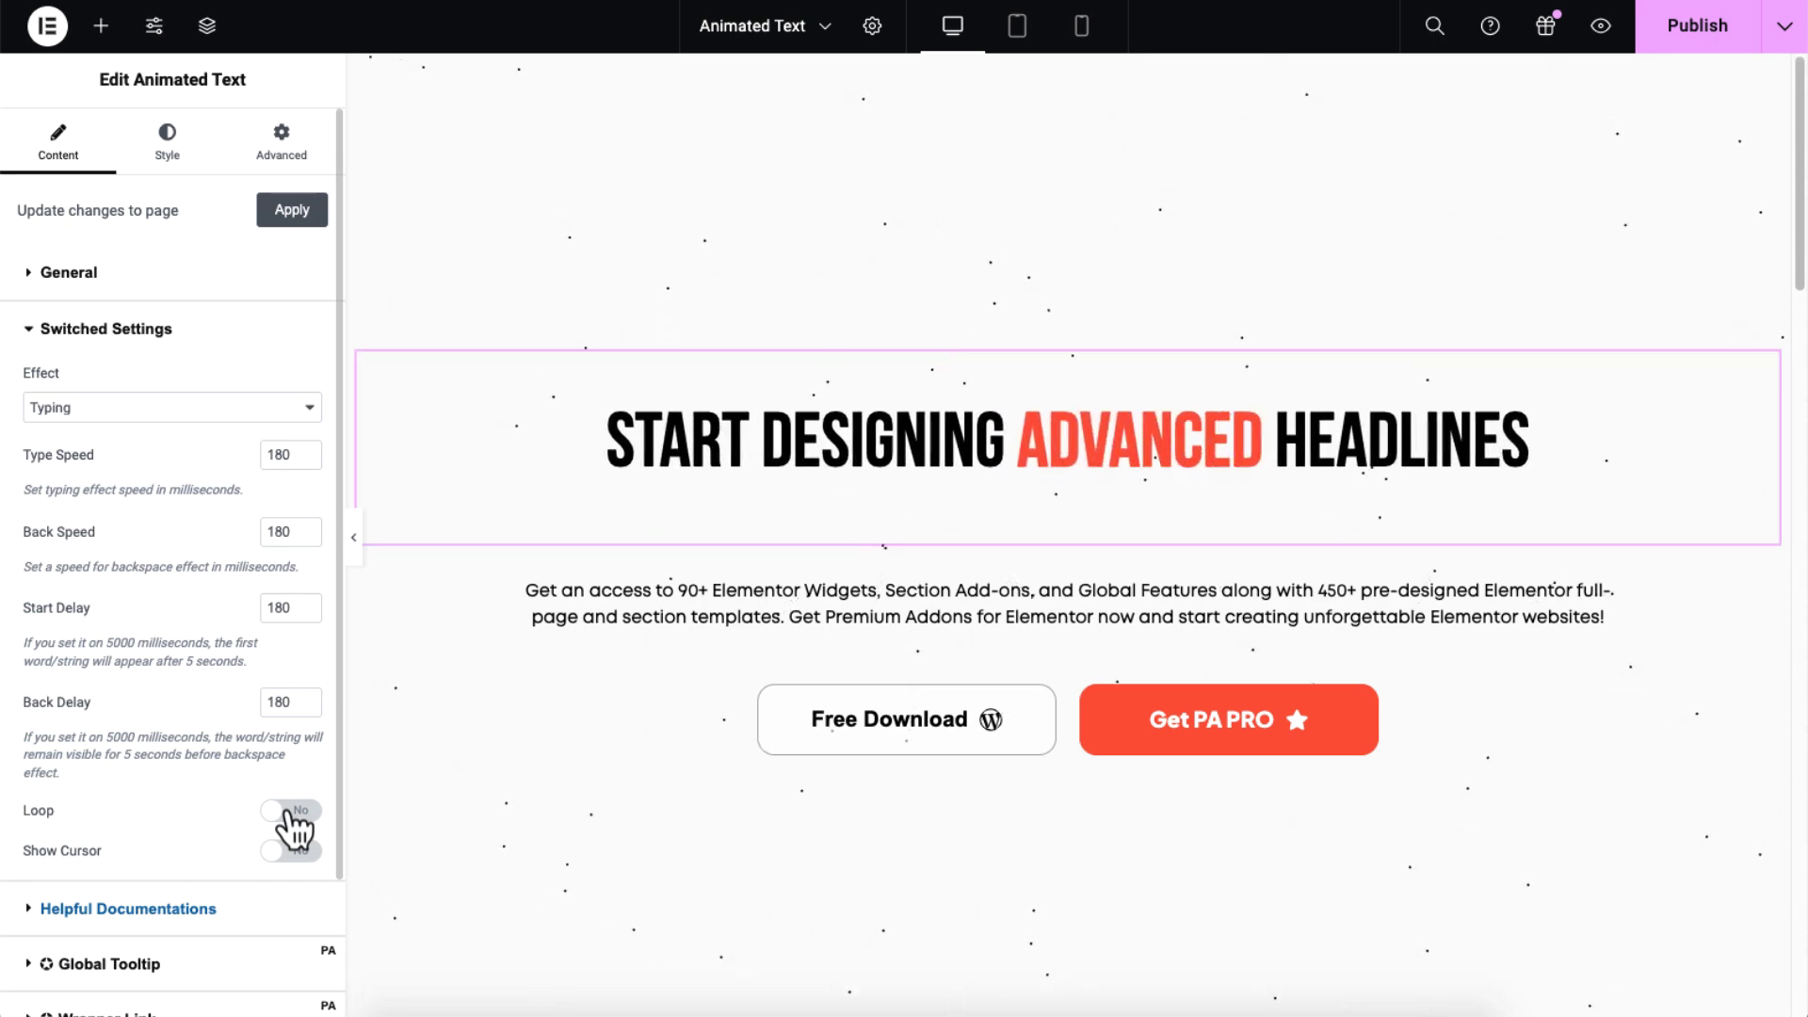
pyautogui.click(287, 812)
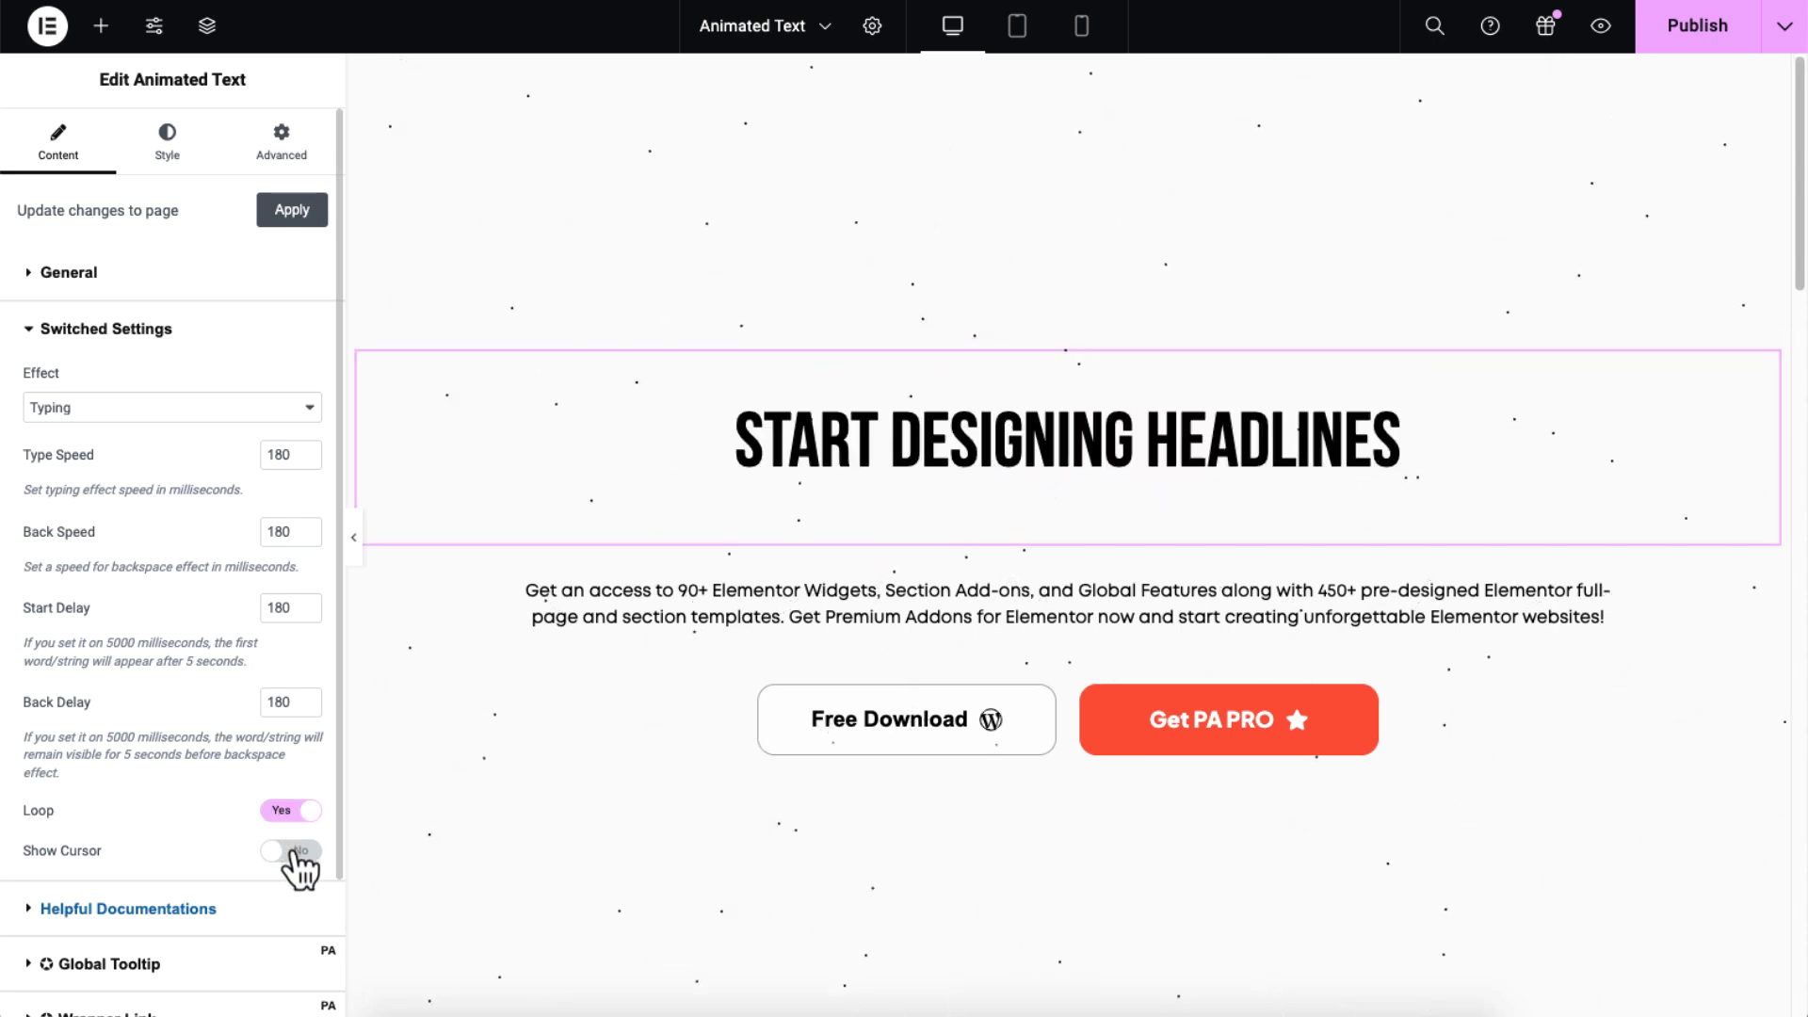
pyautogui.click(297, 853)
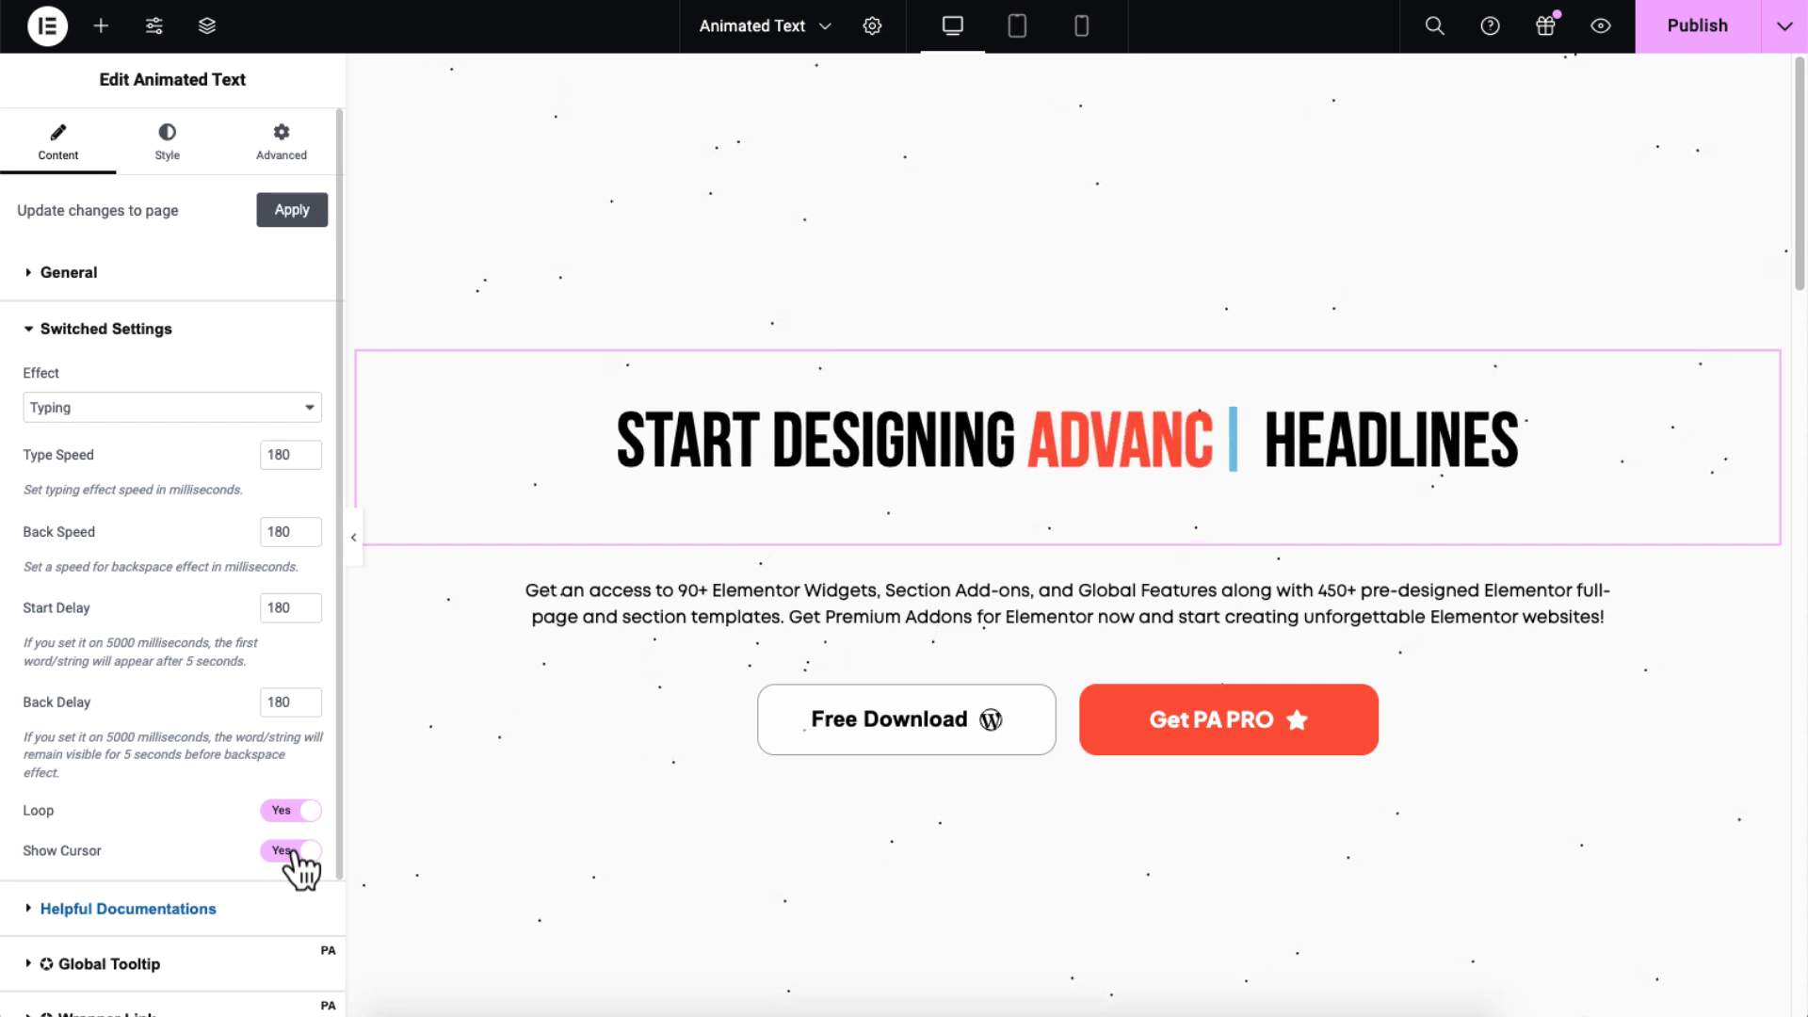
pyautogui.click(294, 856)
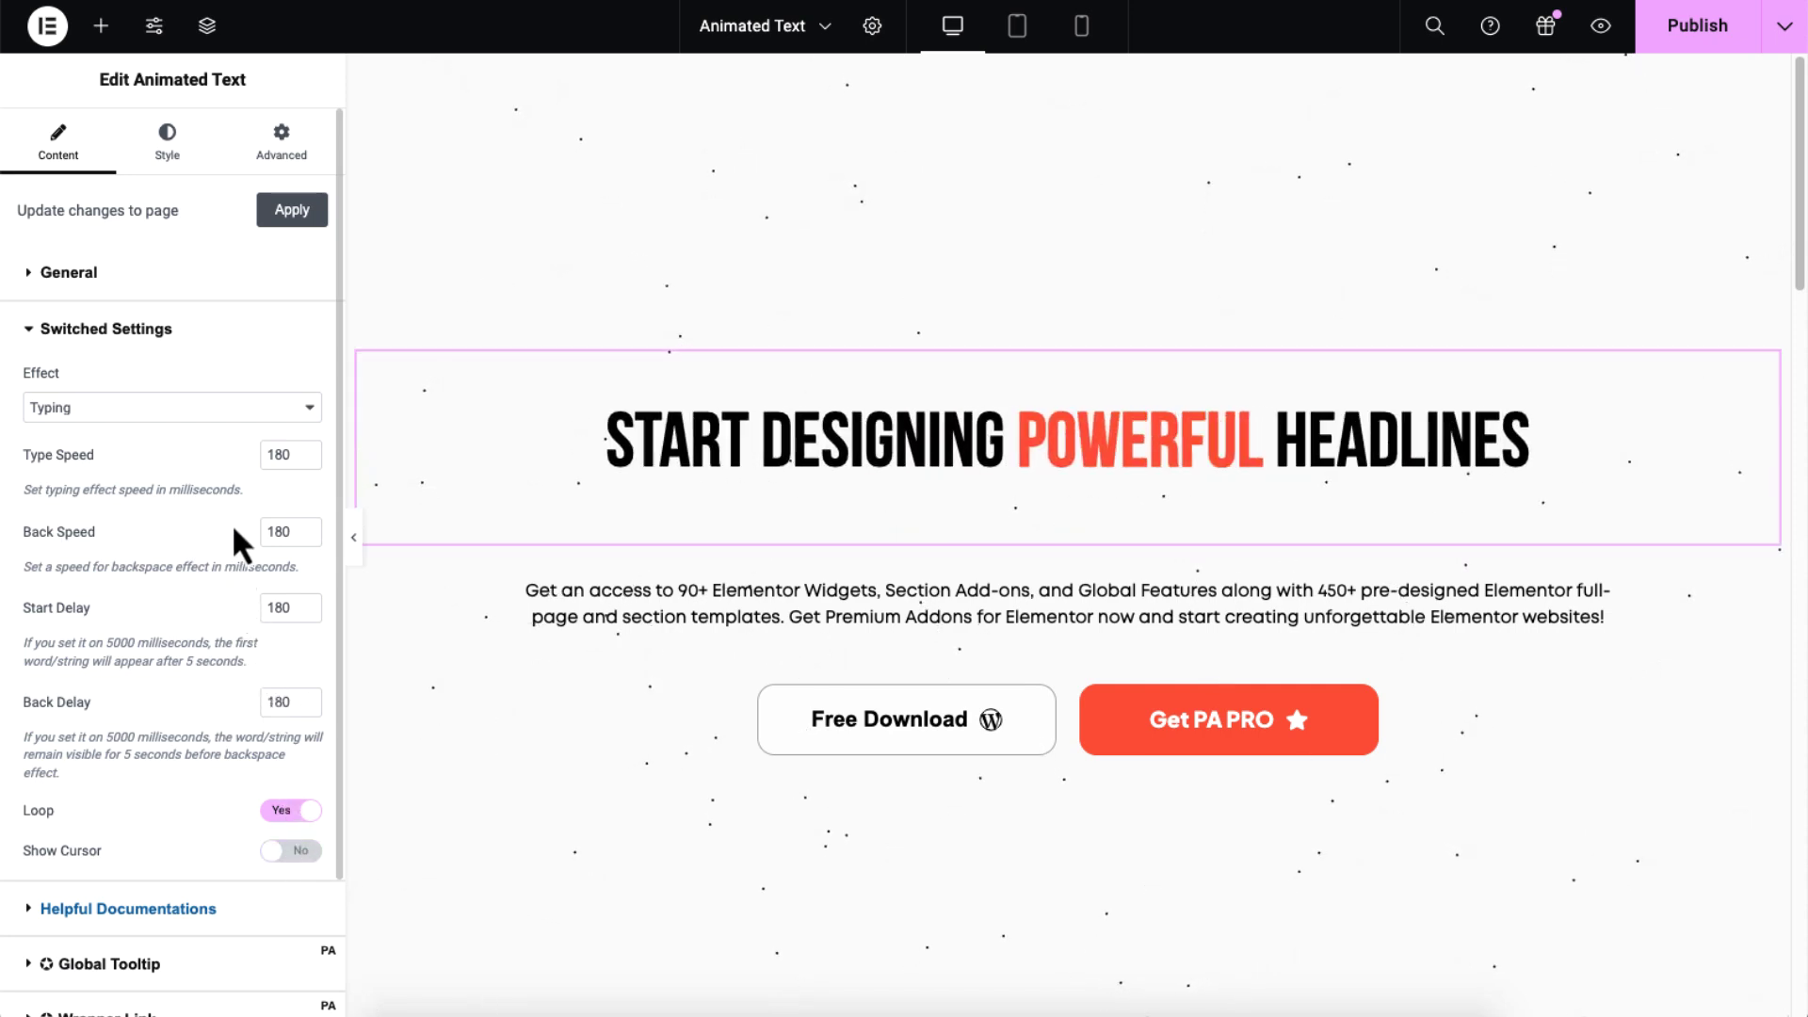
# Switch the rotating word's effect to Clip
pyautogui.click(223, 421)
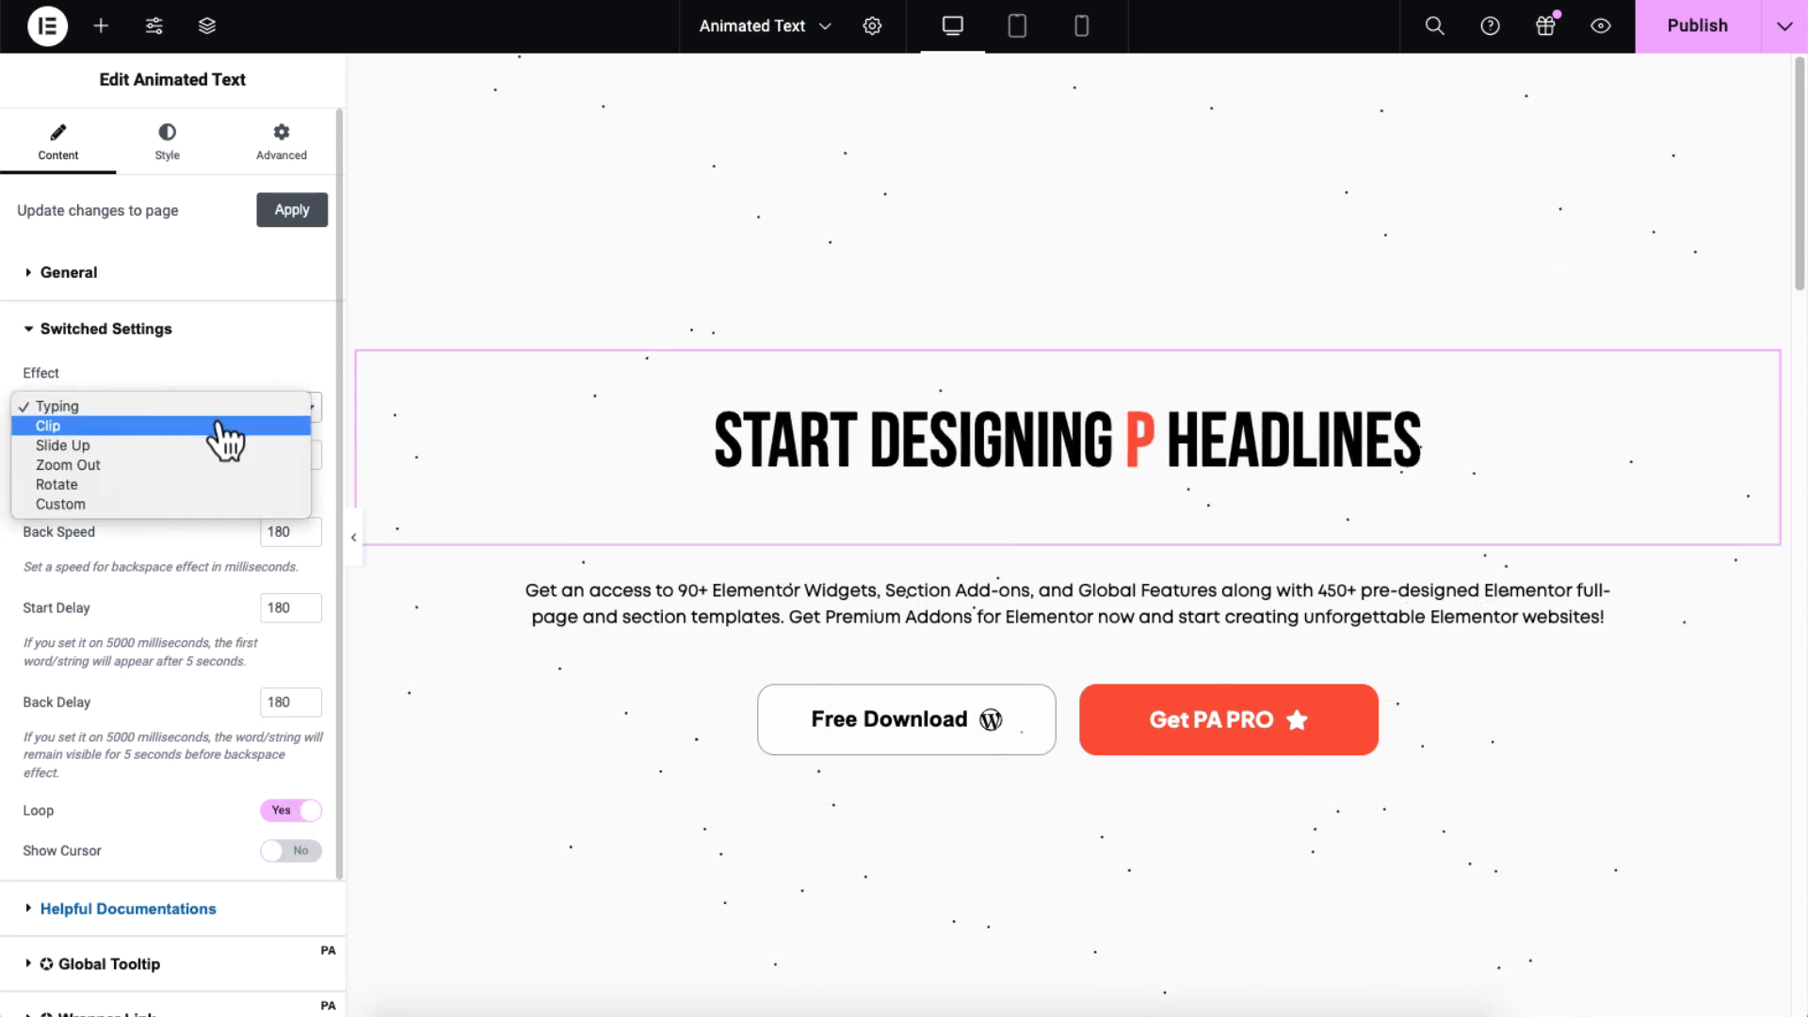
pyautogui.press('Escape')
pyautogui.press('c')
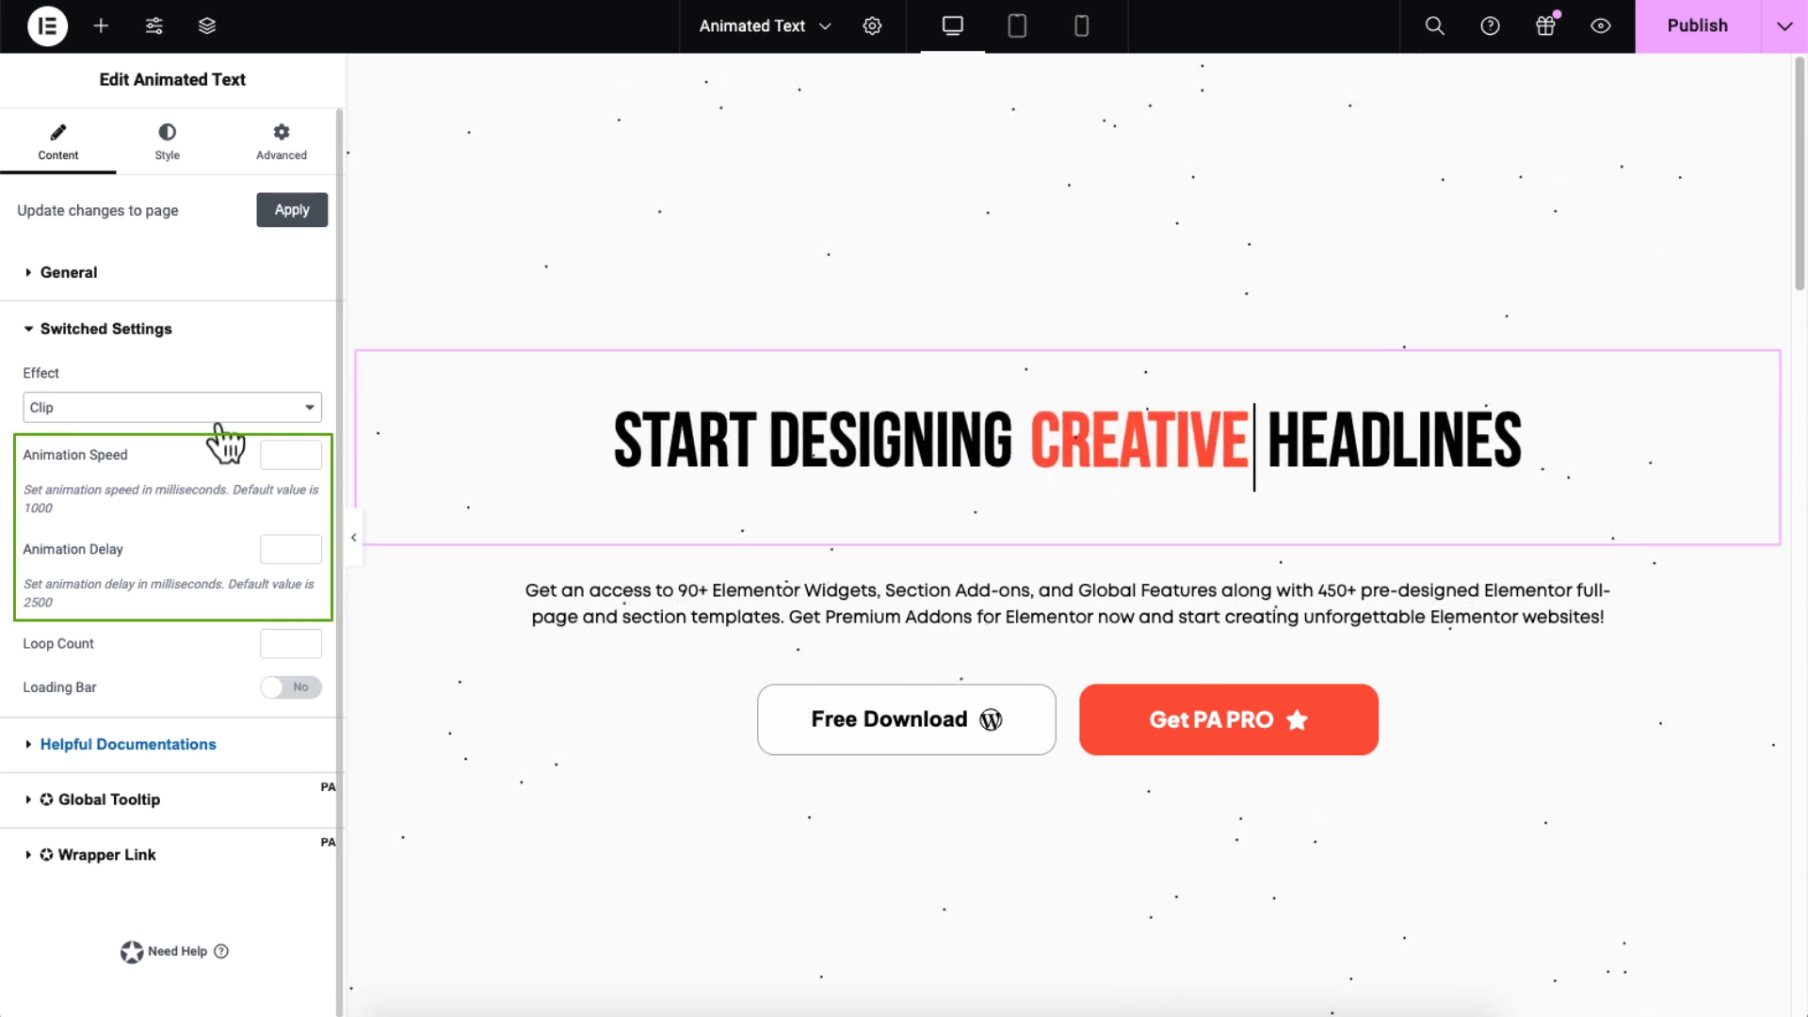
# Leave Loop Count empty and turn the Loading Bar on
pyautogui.click(272, 644)
pyautogui.write('1')
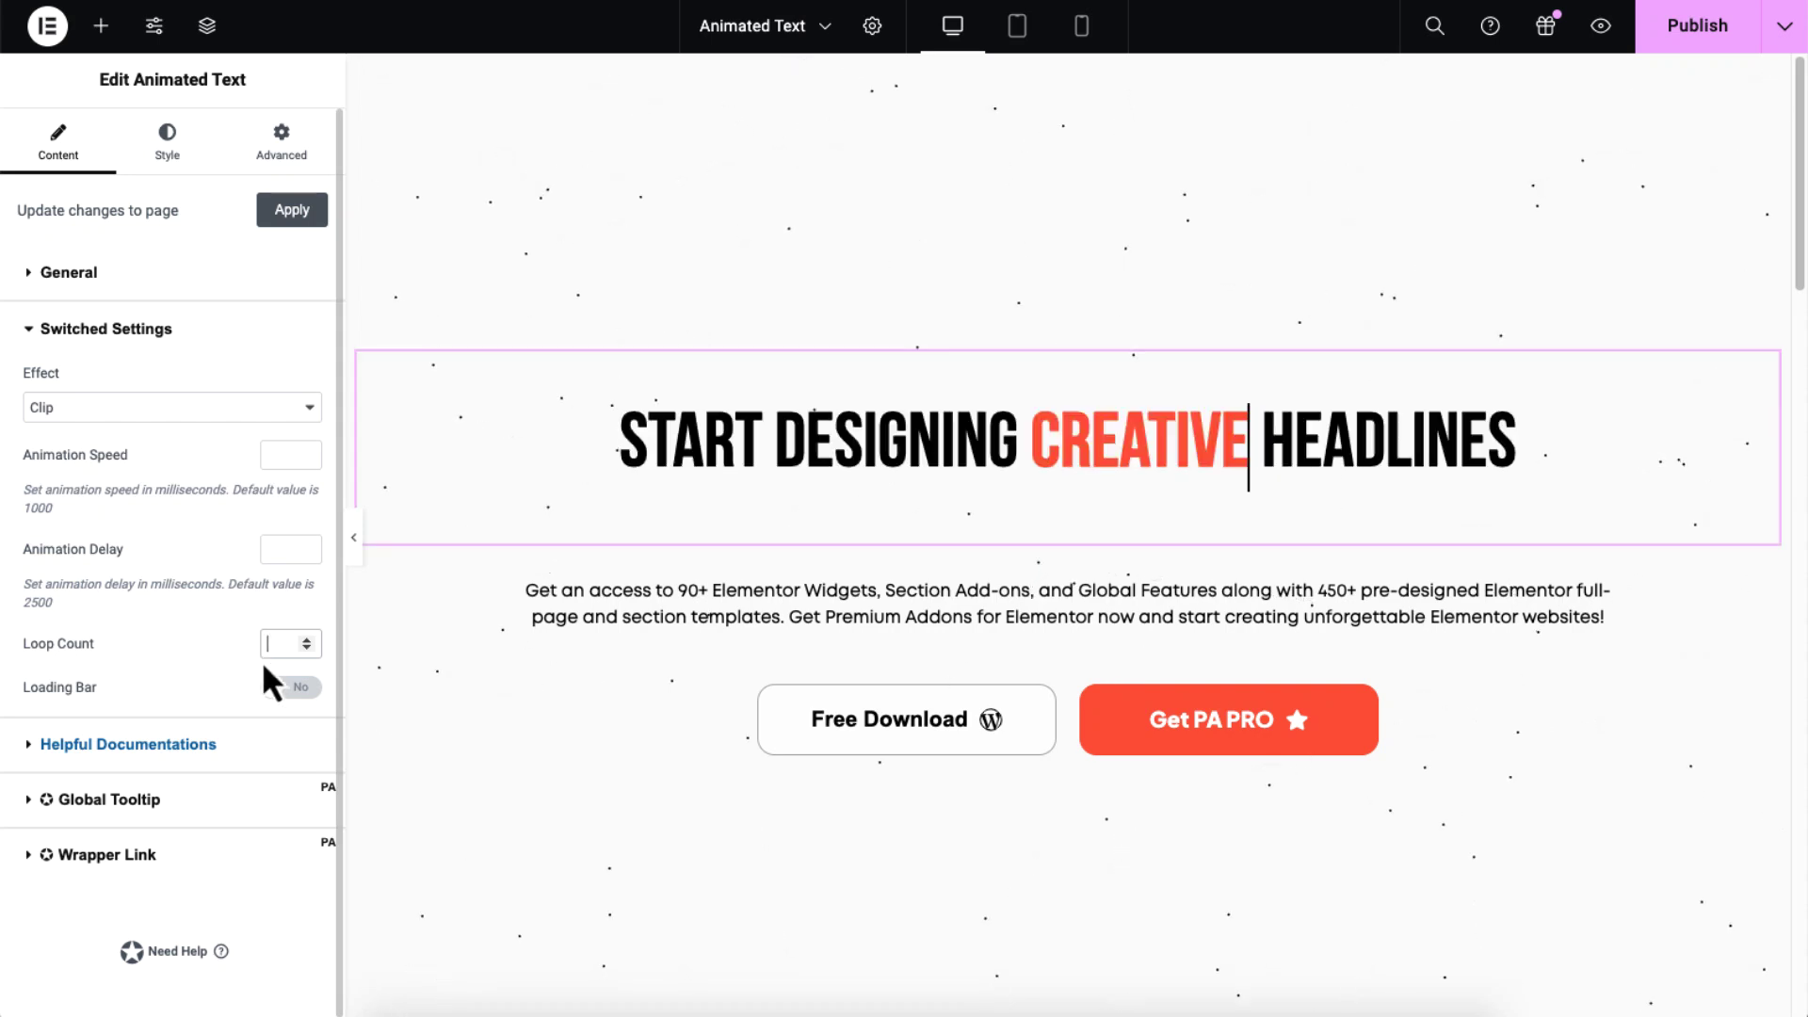
pyautogui.press('BackSpace')
pyautogui.click(301, 690)
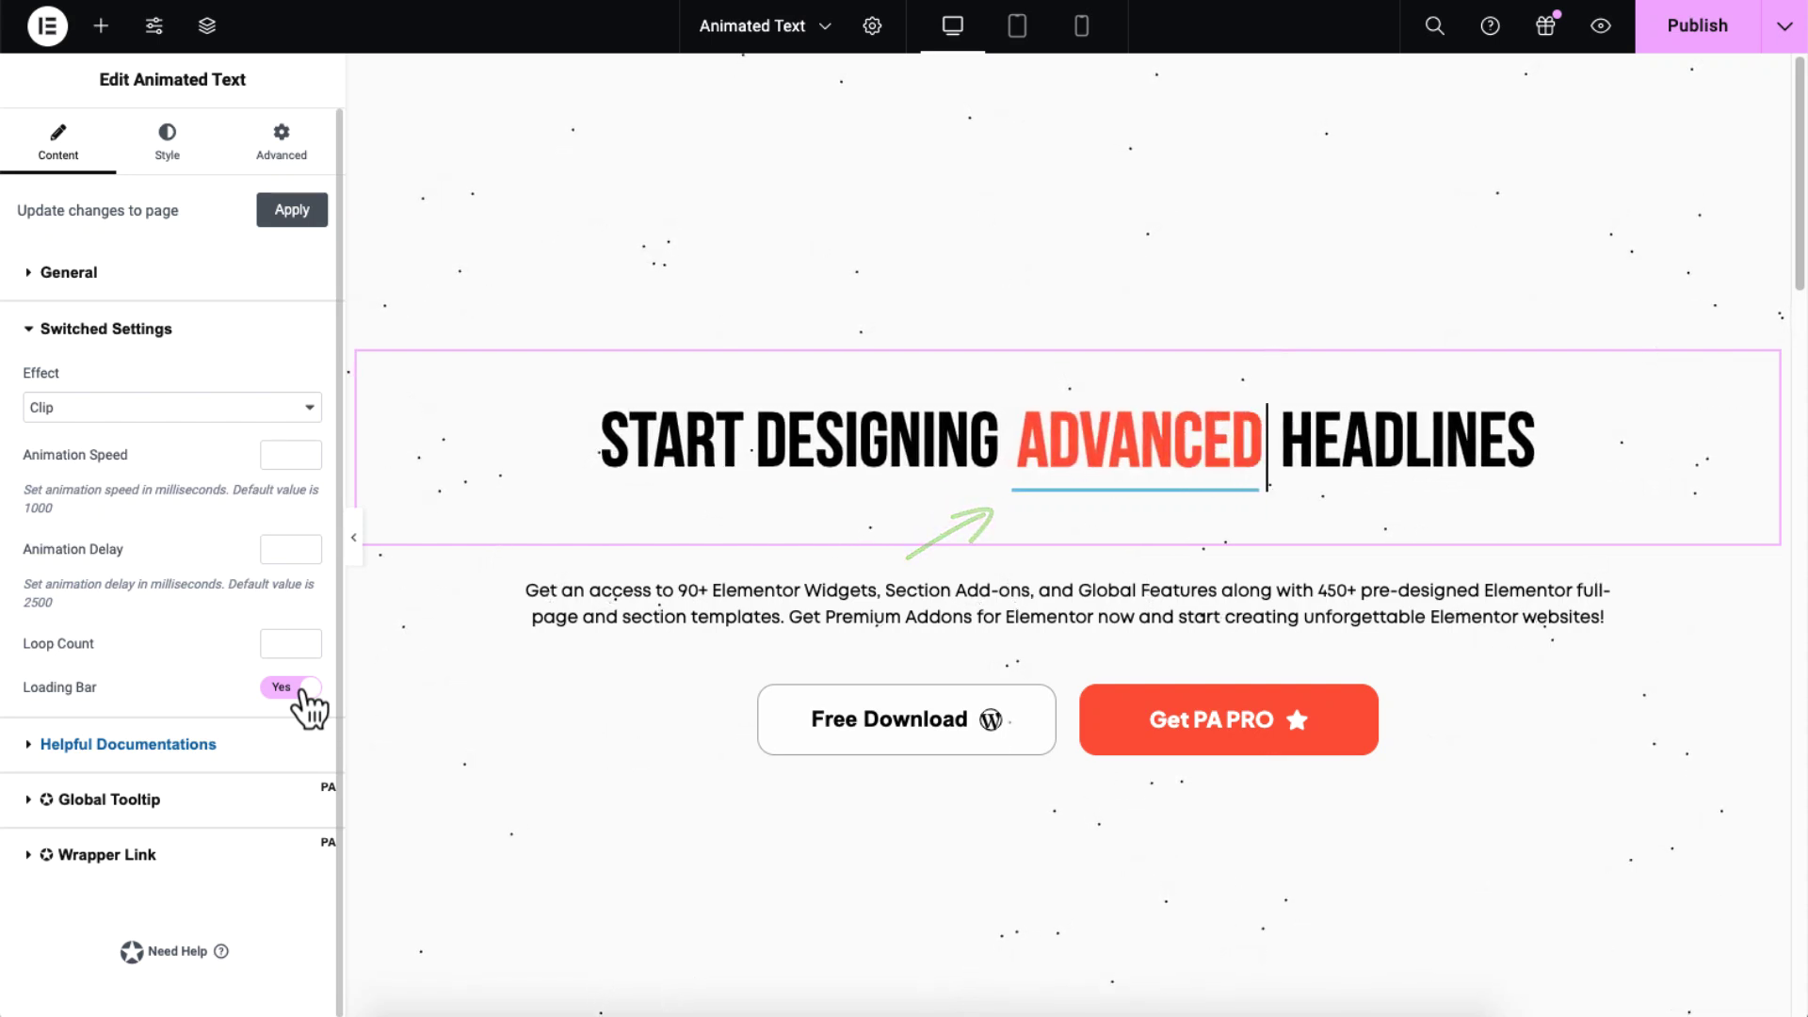
pyautogui.click(254, 414)
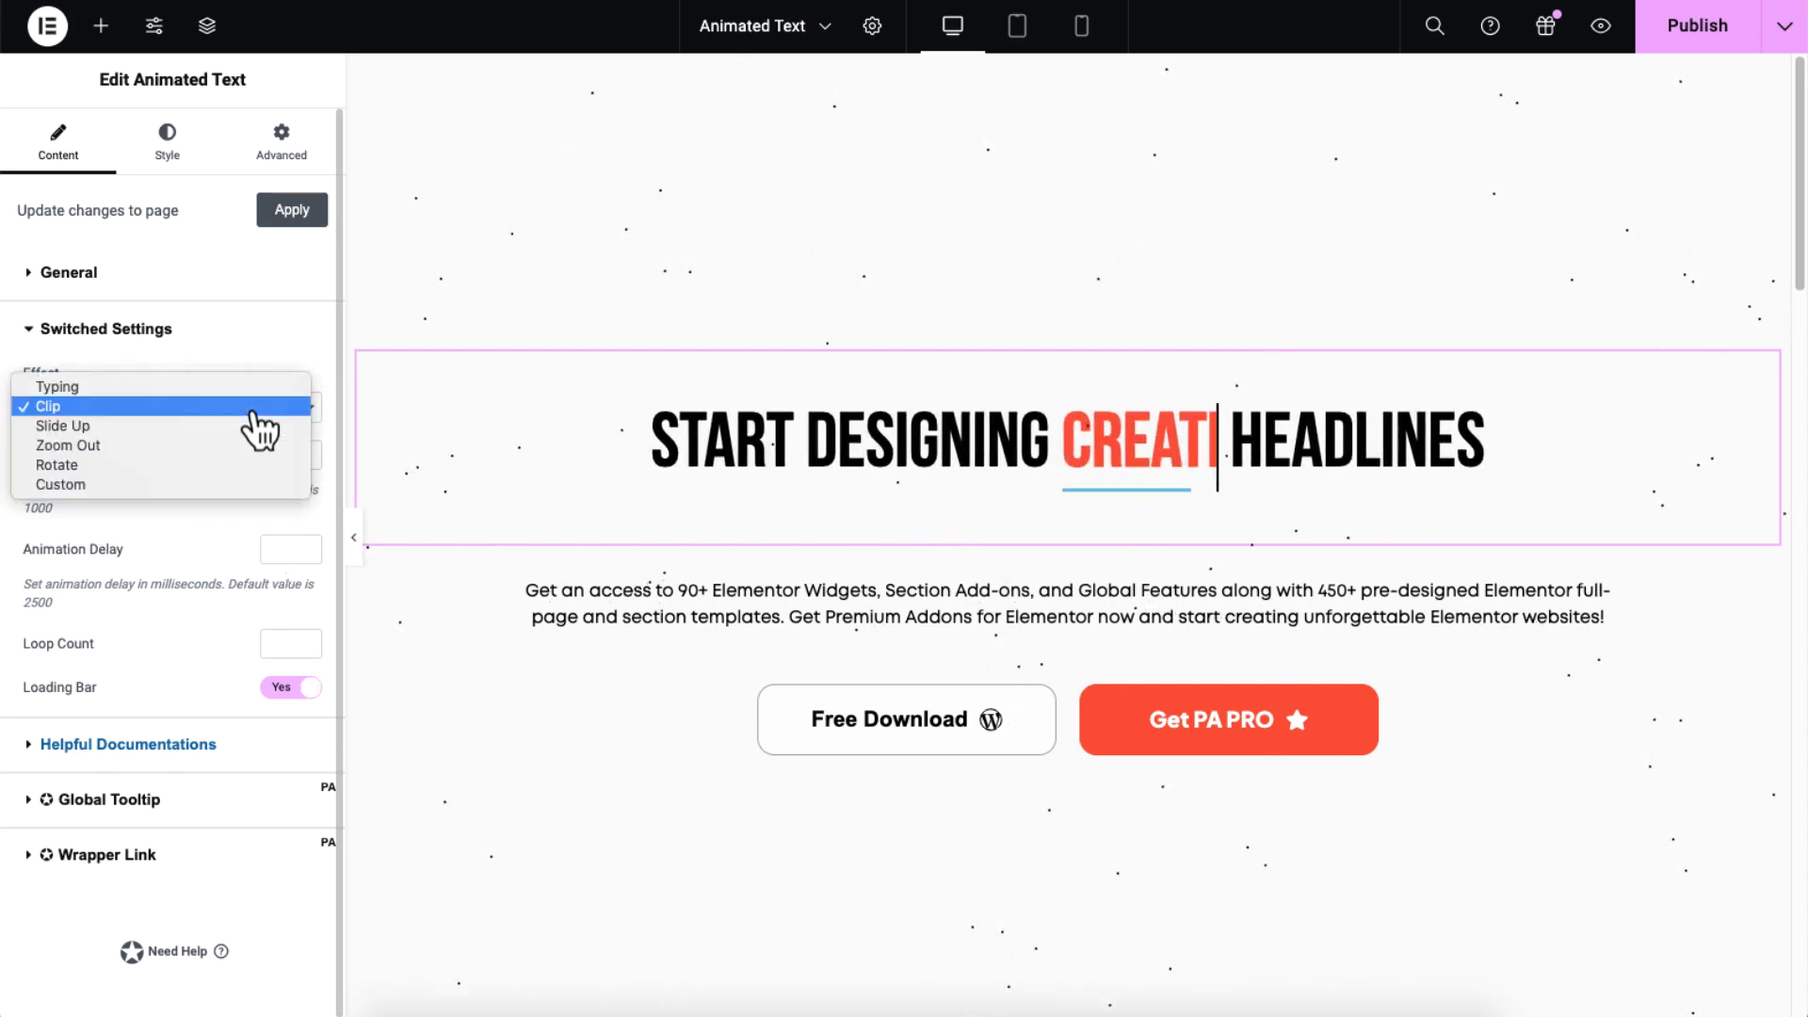
# Set the effect to Slide Up, keeping Pause Time 3000 and Show Items 1
pyautogui.click(240, 424)
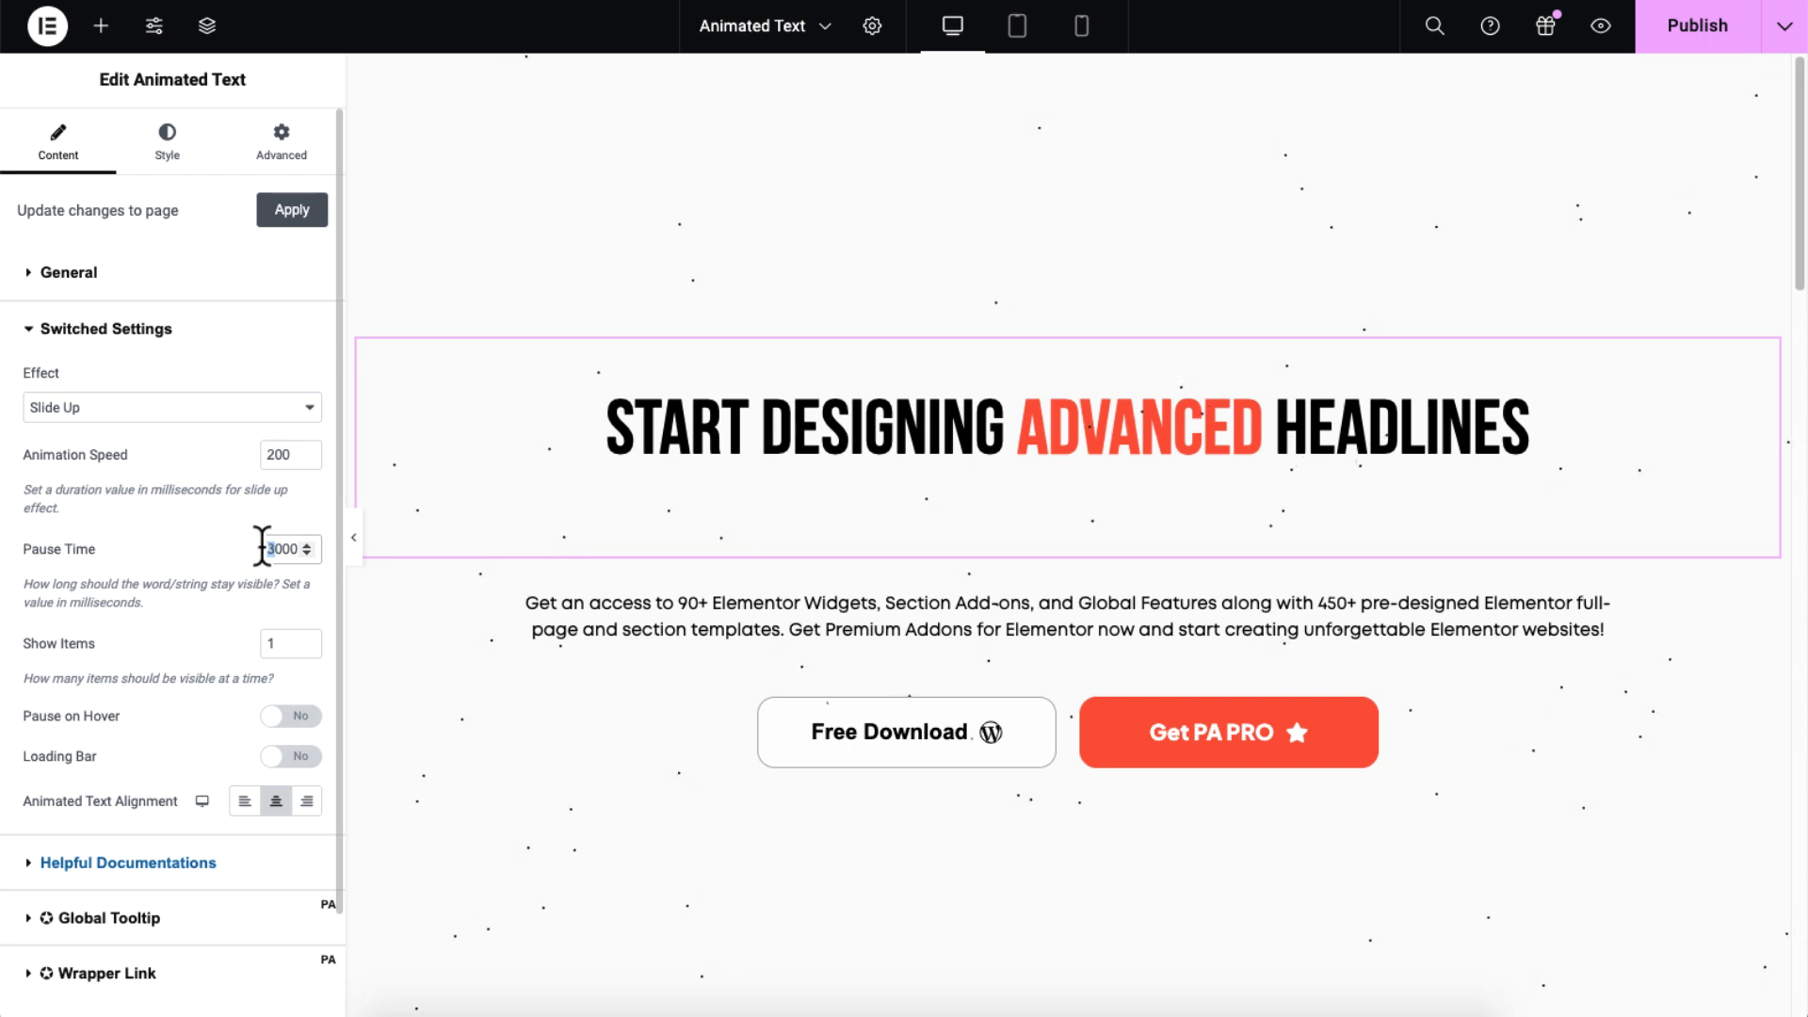
pyautogui.write('4')
pyautogui.hotkey('ctrl', 'z')
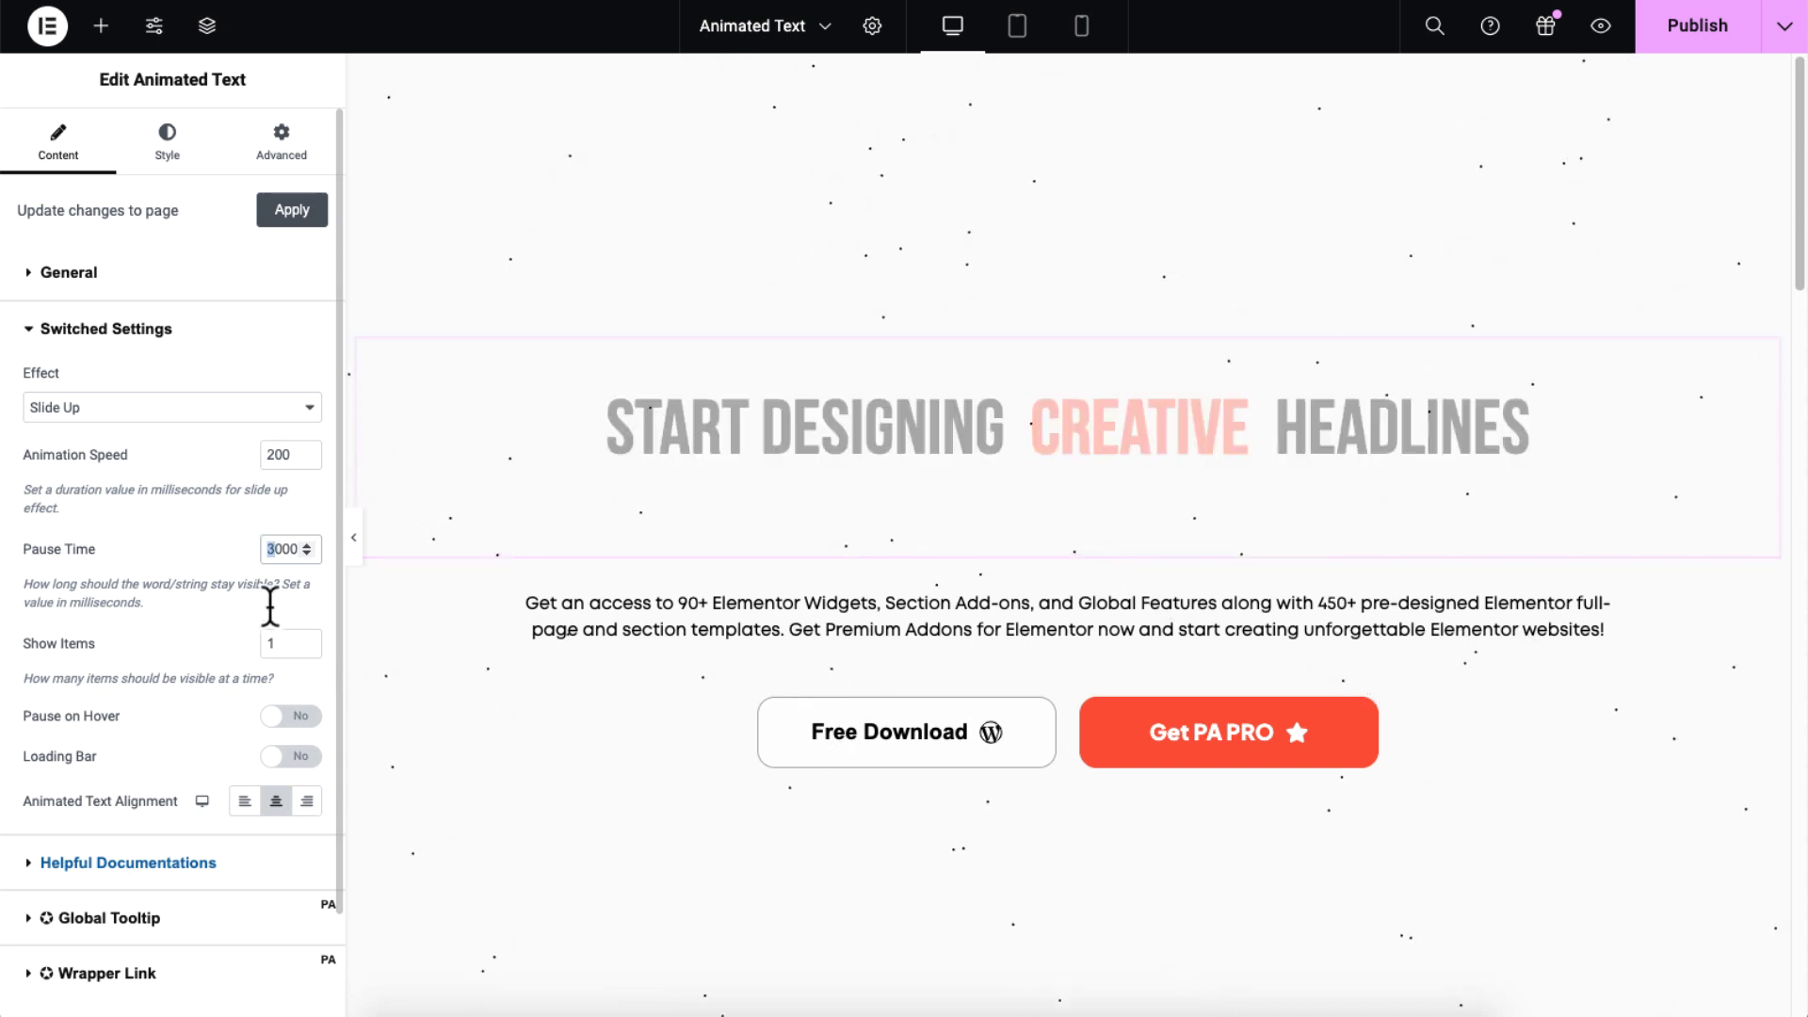
pyautogui.doubleClick(278, 643)
pyautogui.write('2')
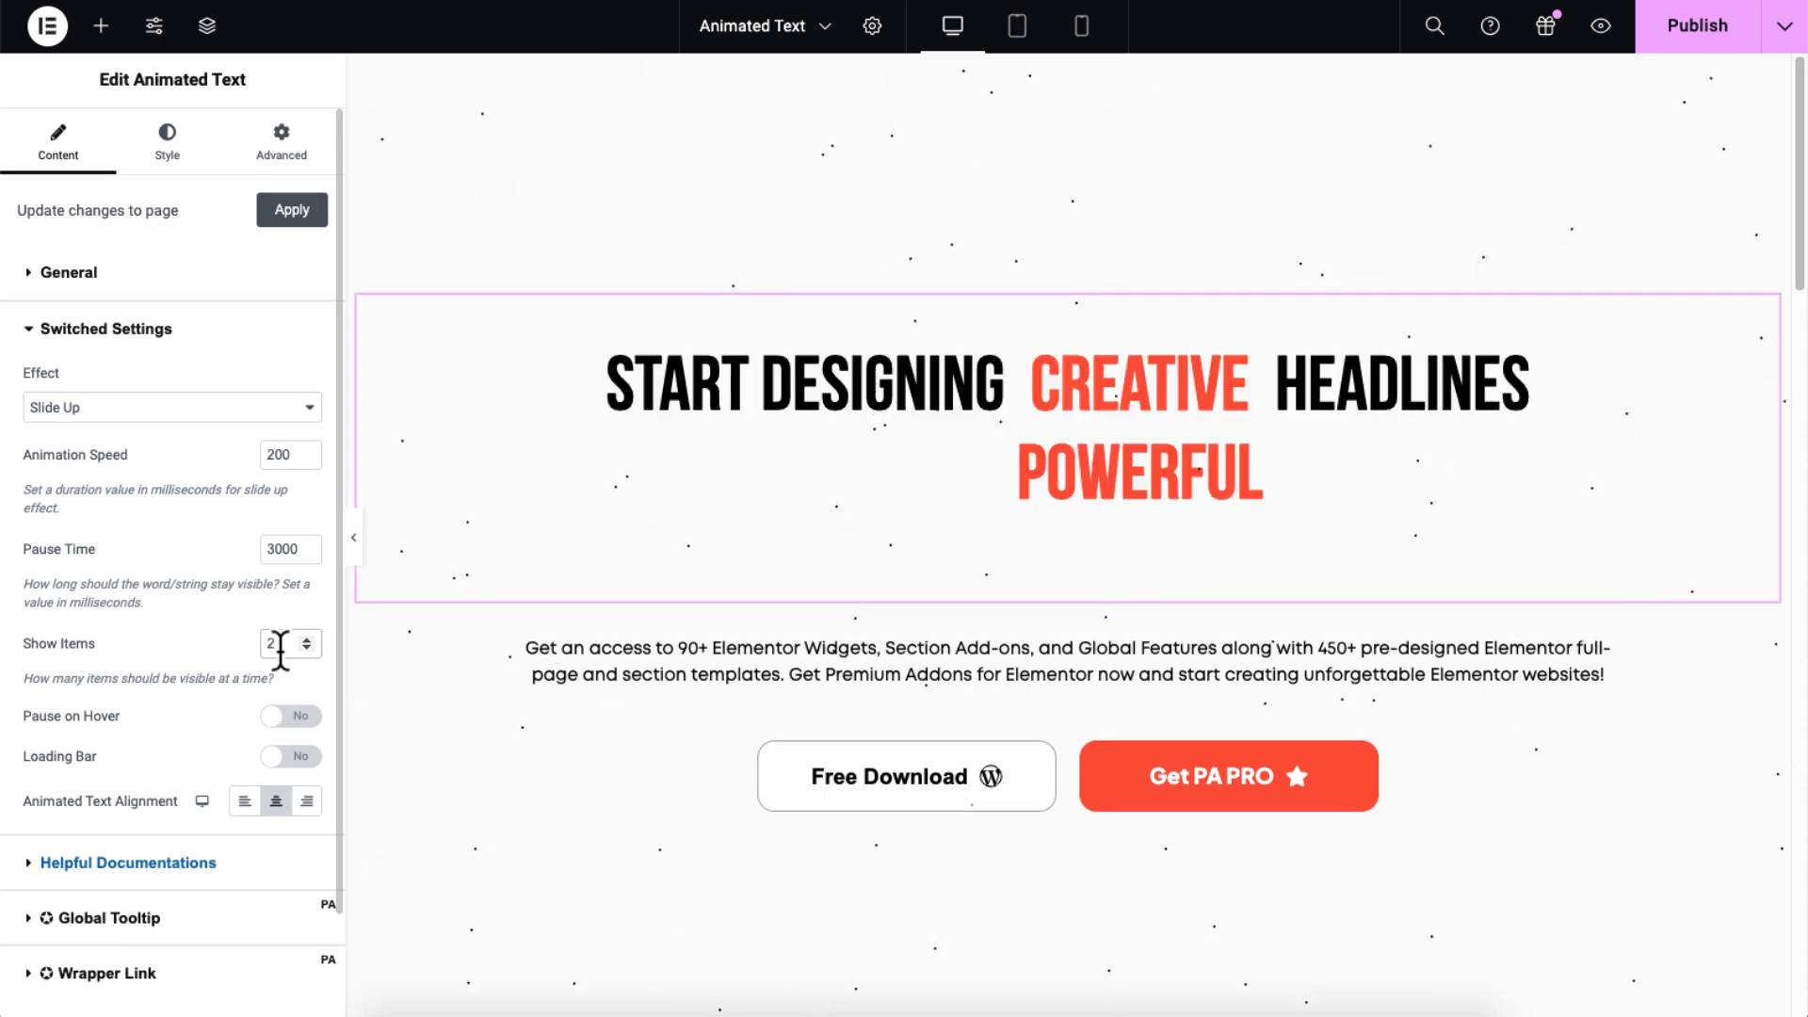
pyautogui.doubleClick(279, 644)
pyautogui.write('1')
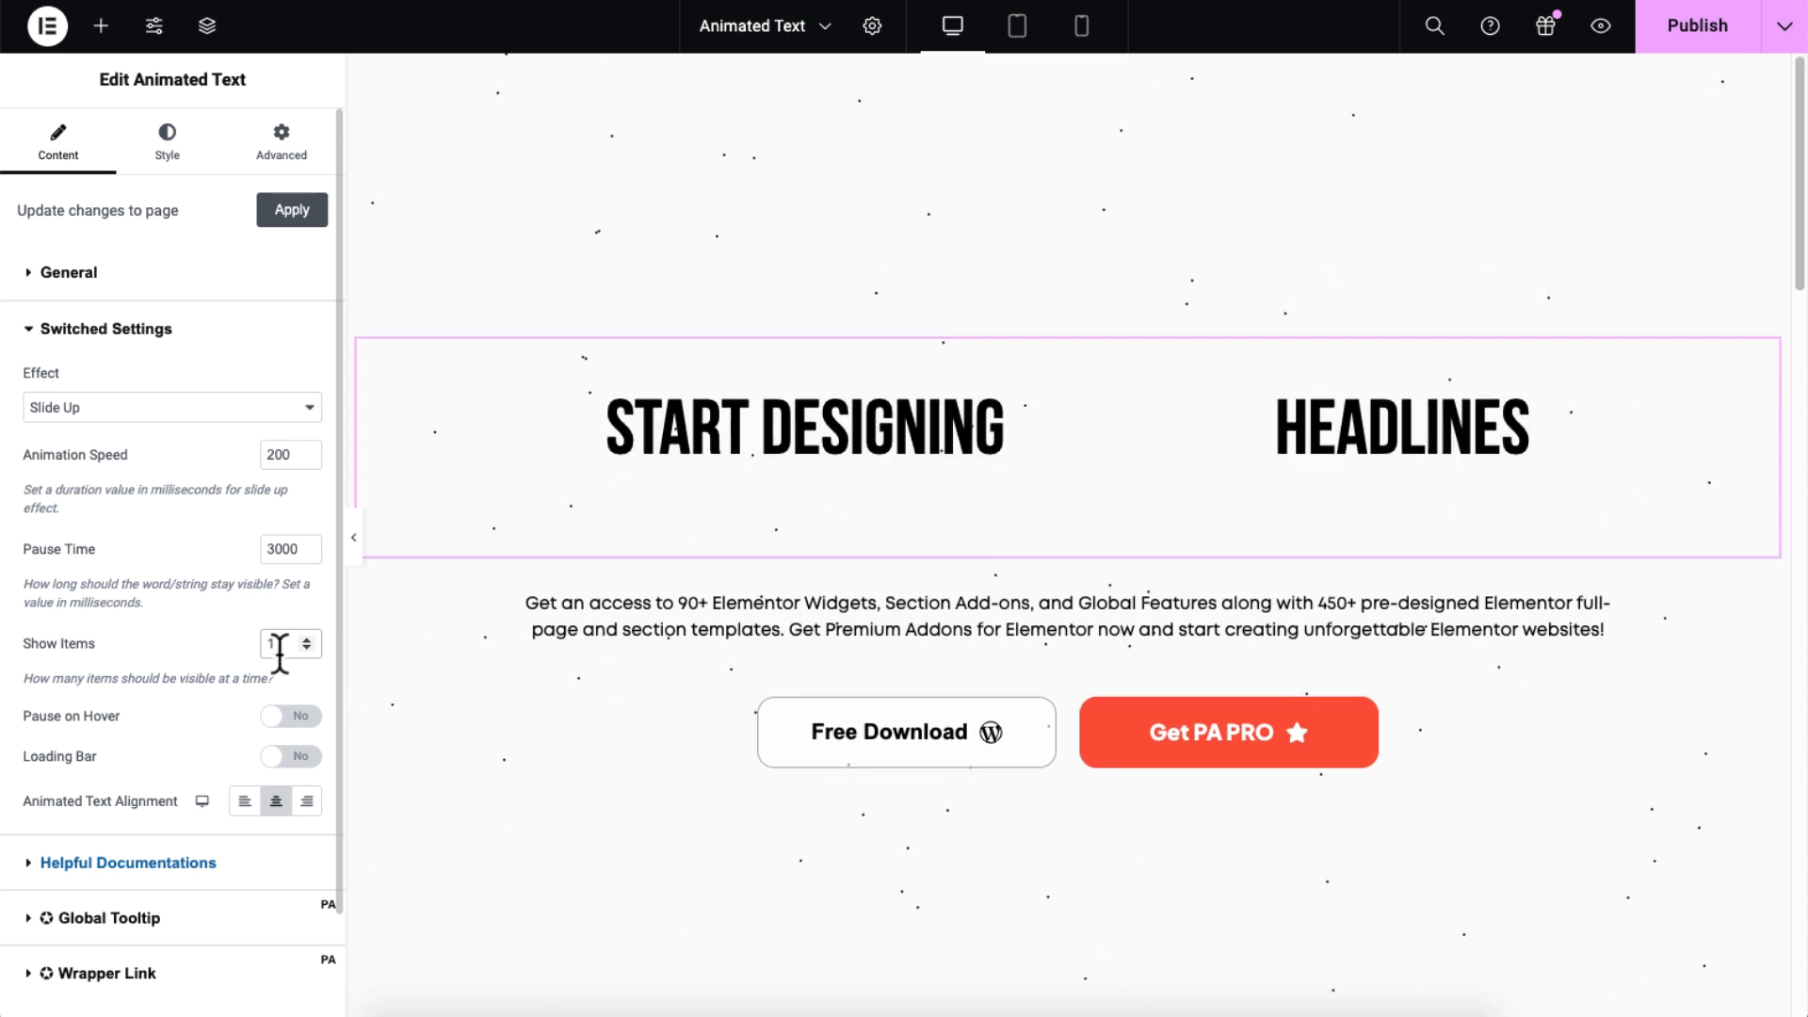
# Test Pause on Hover and Loading Bar, leaving both off
pyautogui.click(281, 718)
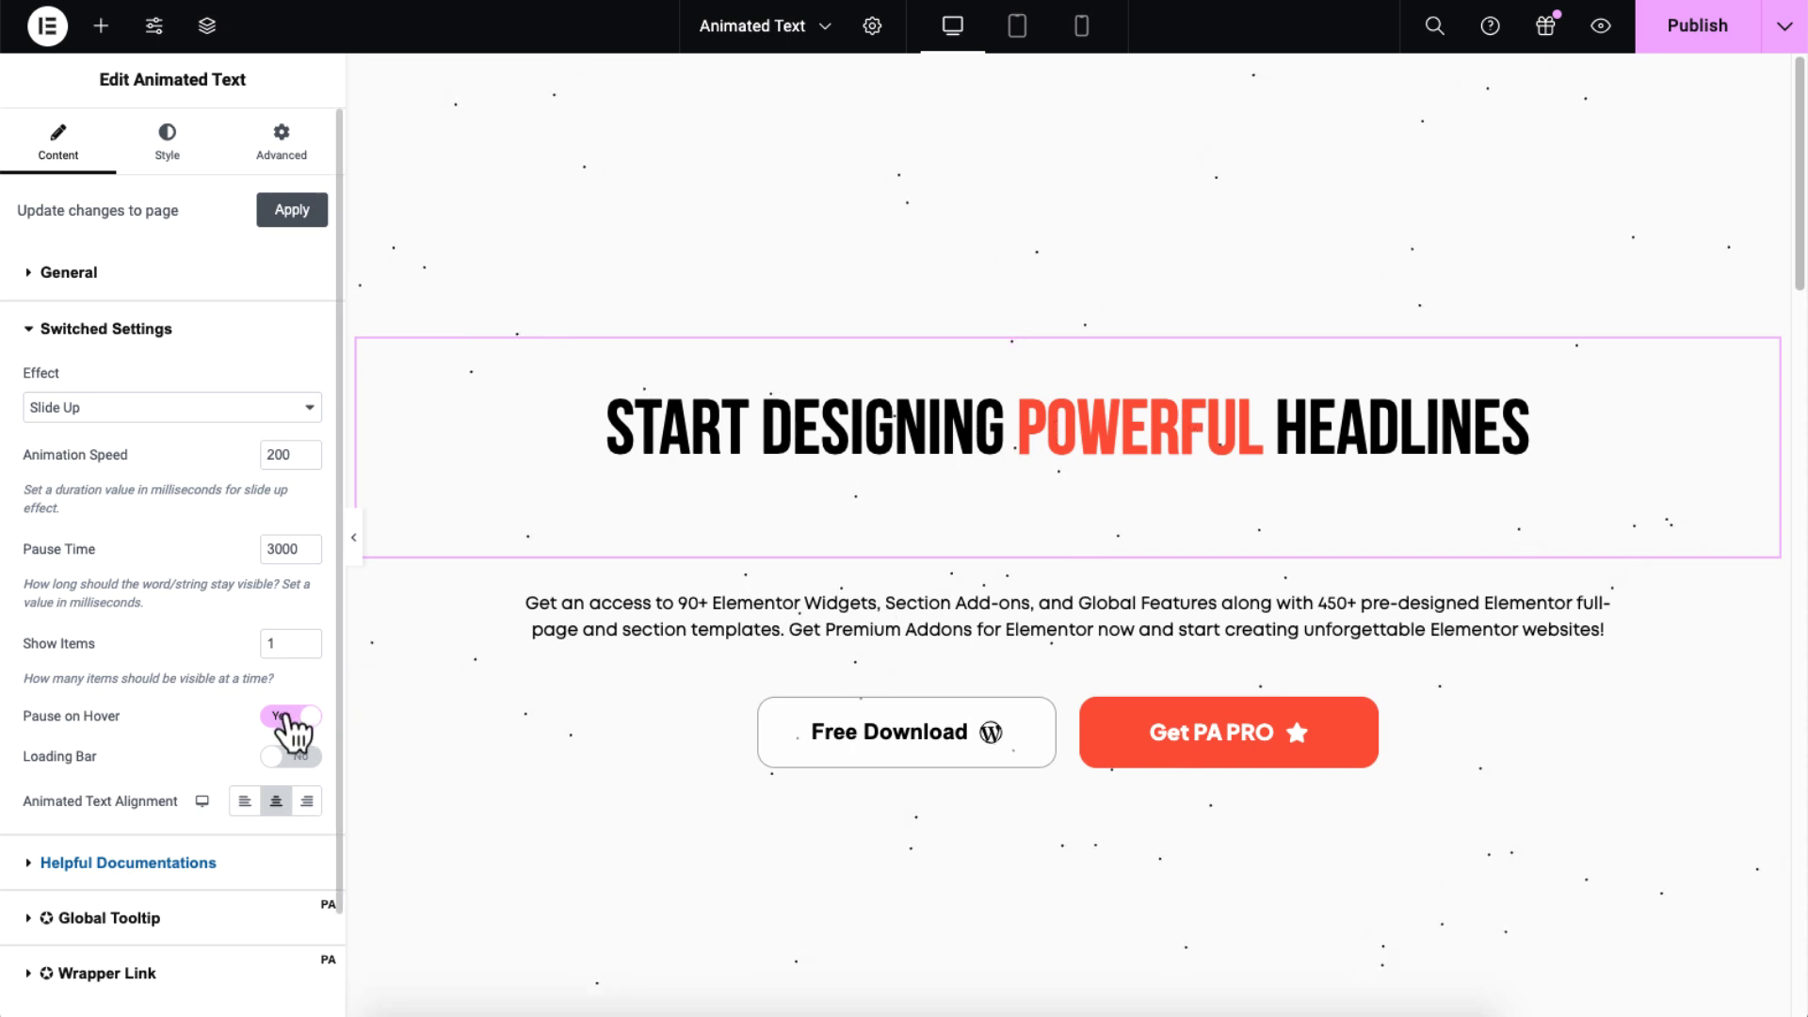
pyautogui.click(286, 717)
pyautogui.click(284, 757)
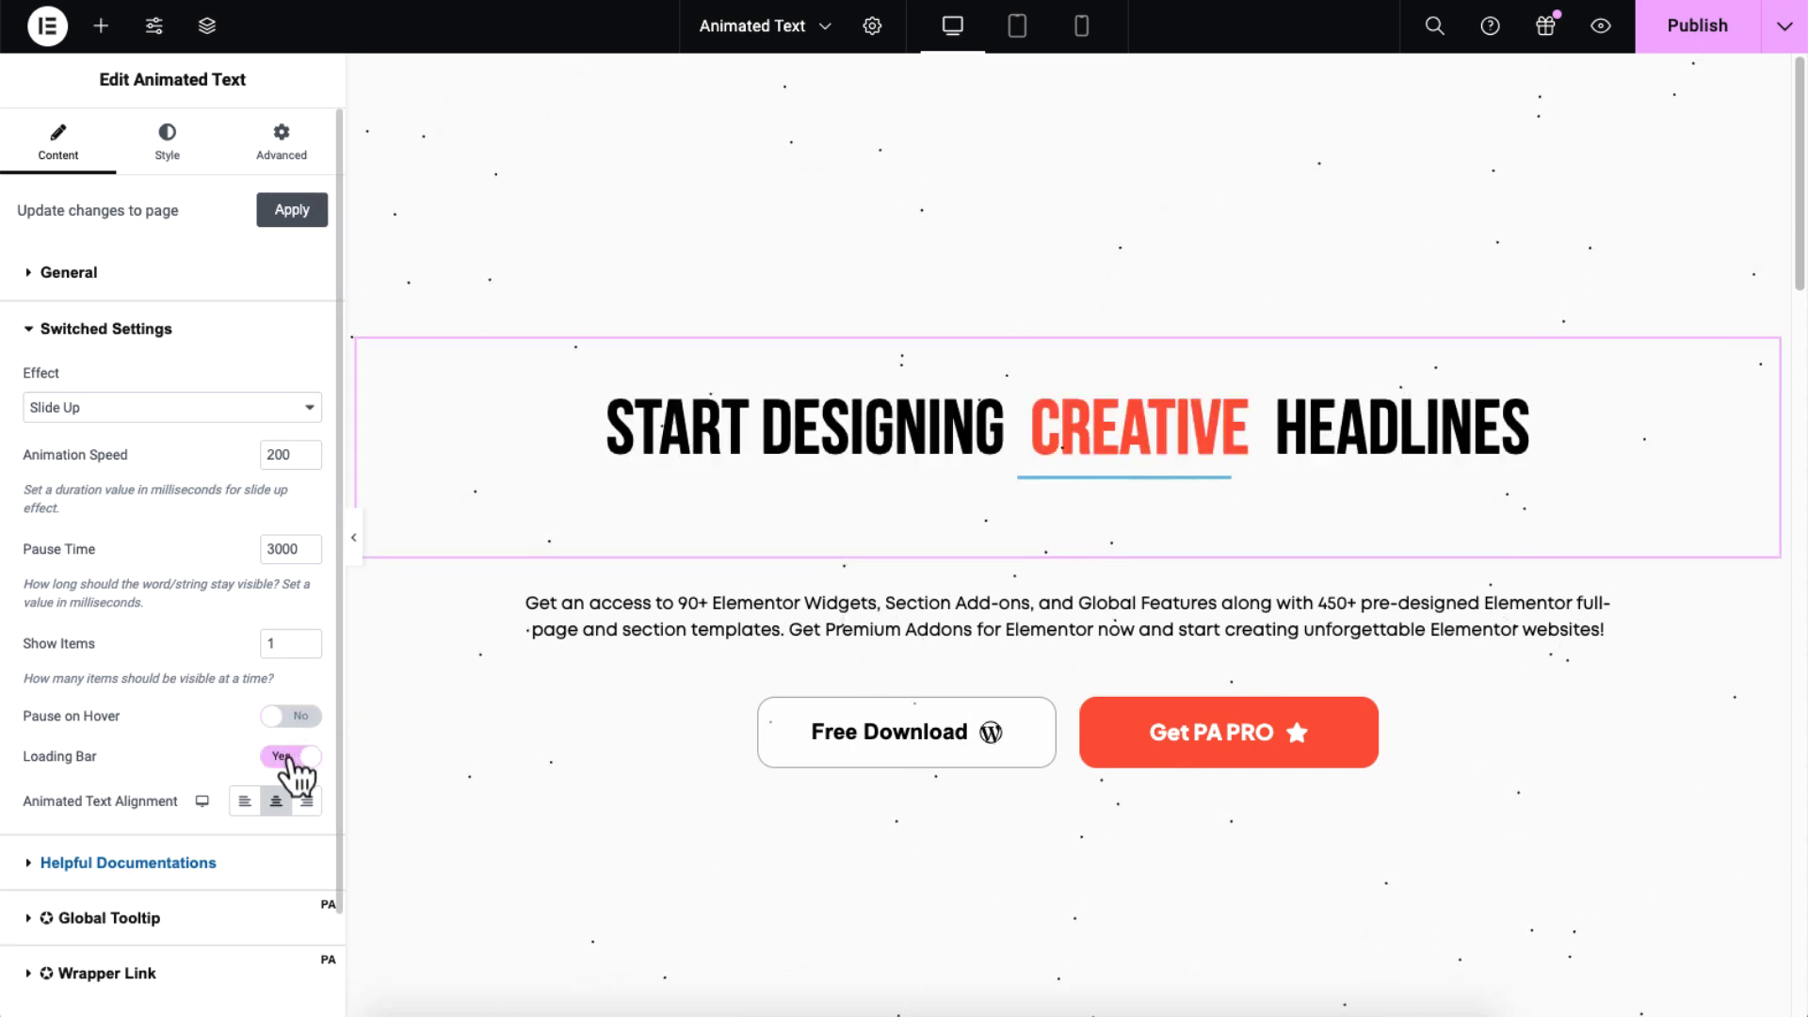
pyautogui.click(294, 758)
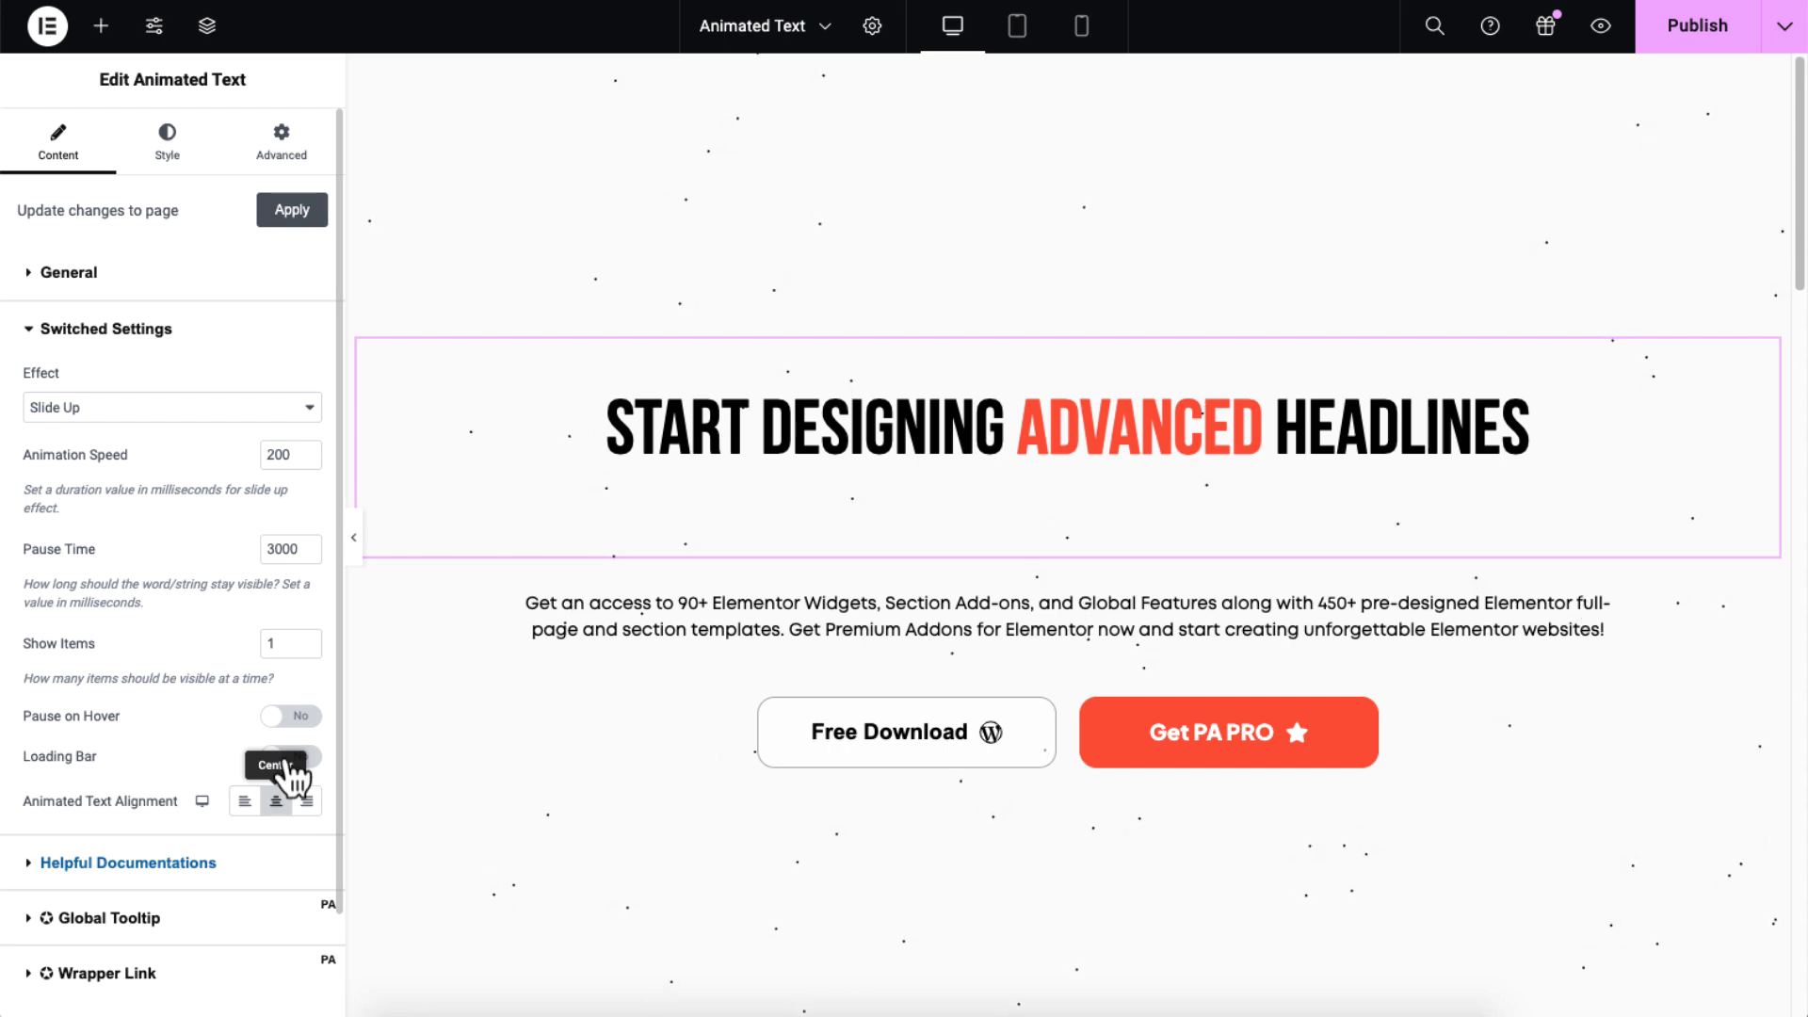
# Try Zoom Out for the cycling words, then settle on Rotate
pyautogui.click(236, 414)
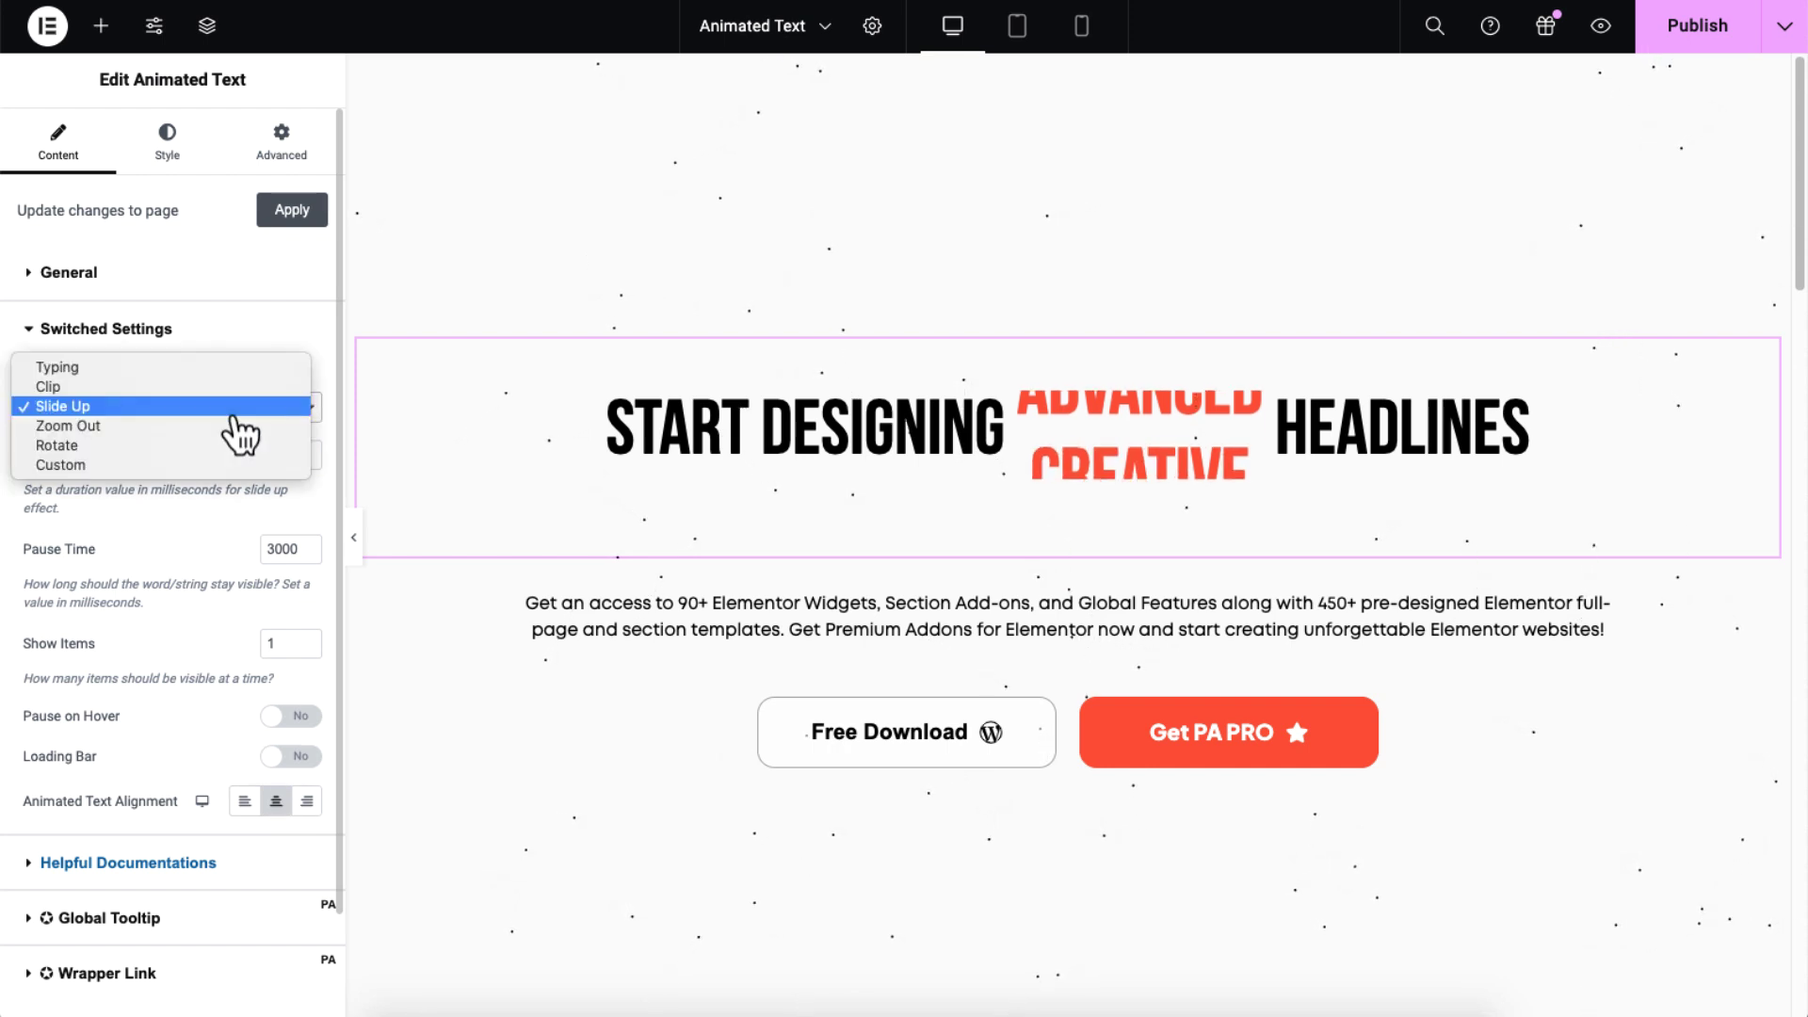
pyautogui.click(236, 427)
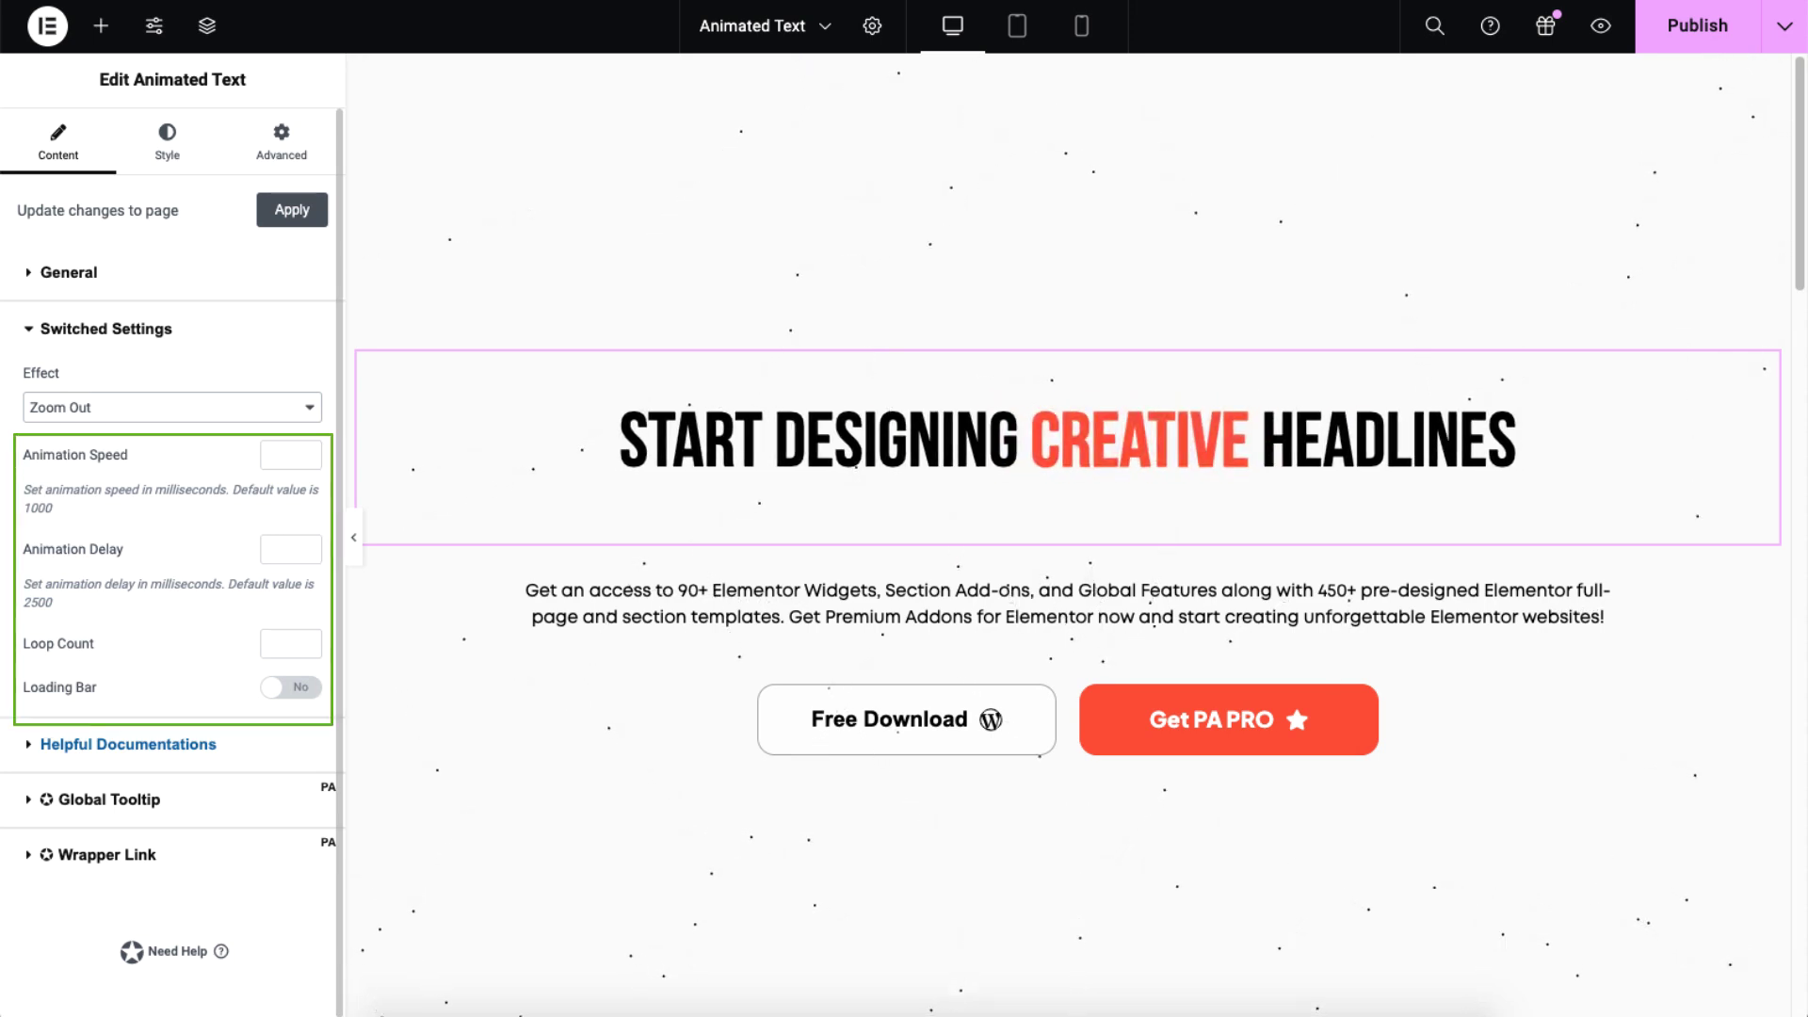
pyautogui.click(230, 421)
pyautogui.click(229, 421)
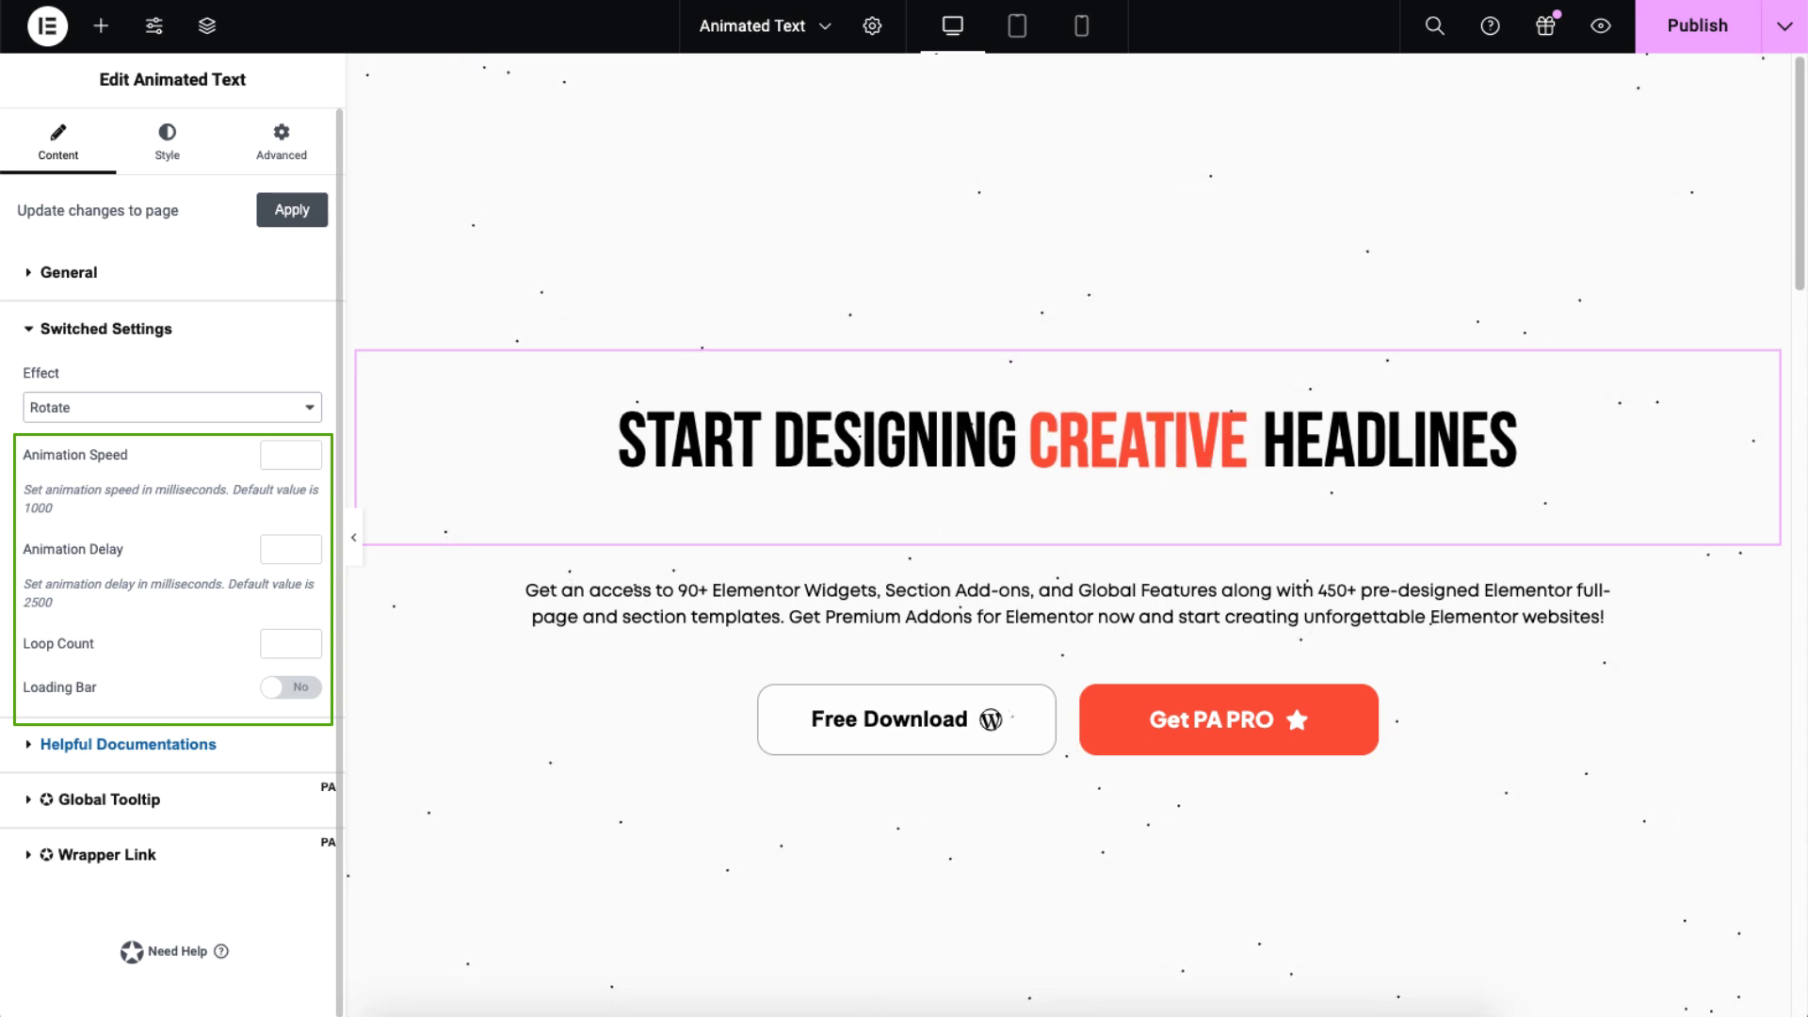
# Set the effect to Custom and pick the Jello animation after trying Head Shake
pyautogui.click(230, 414)
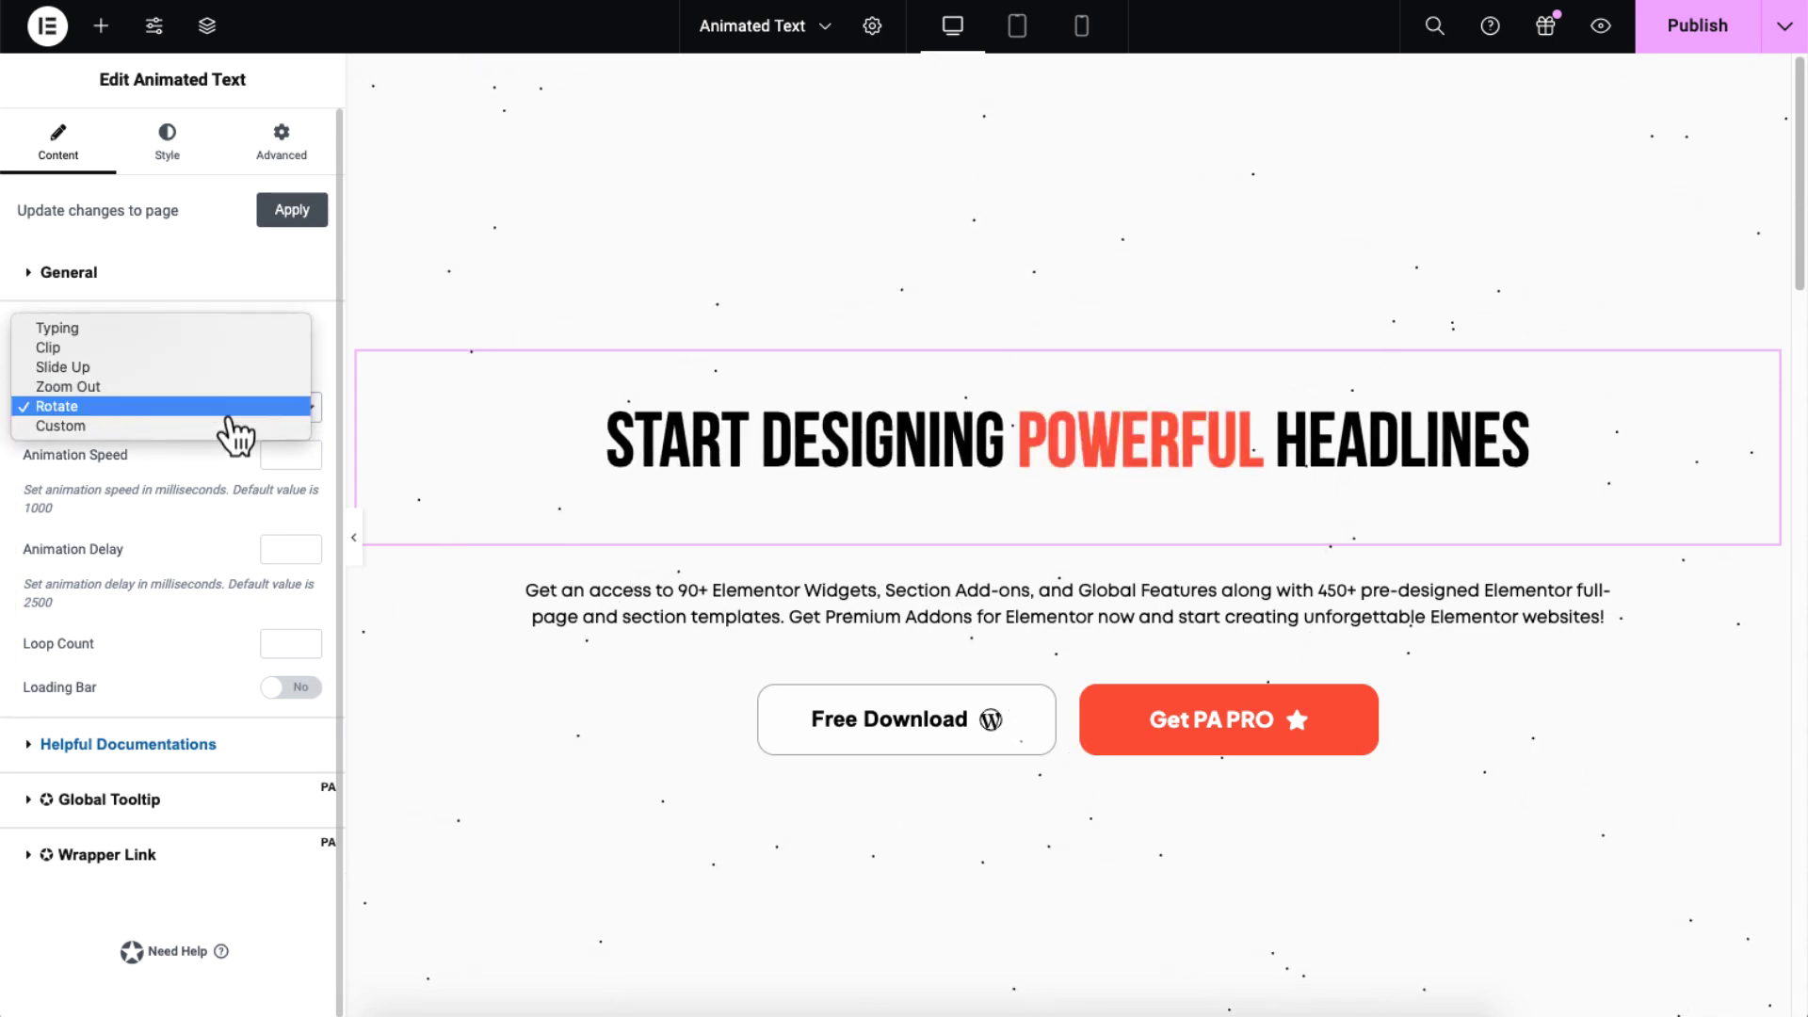
pyautogui.click(229, 425)
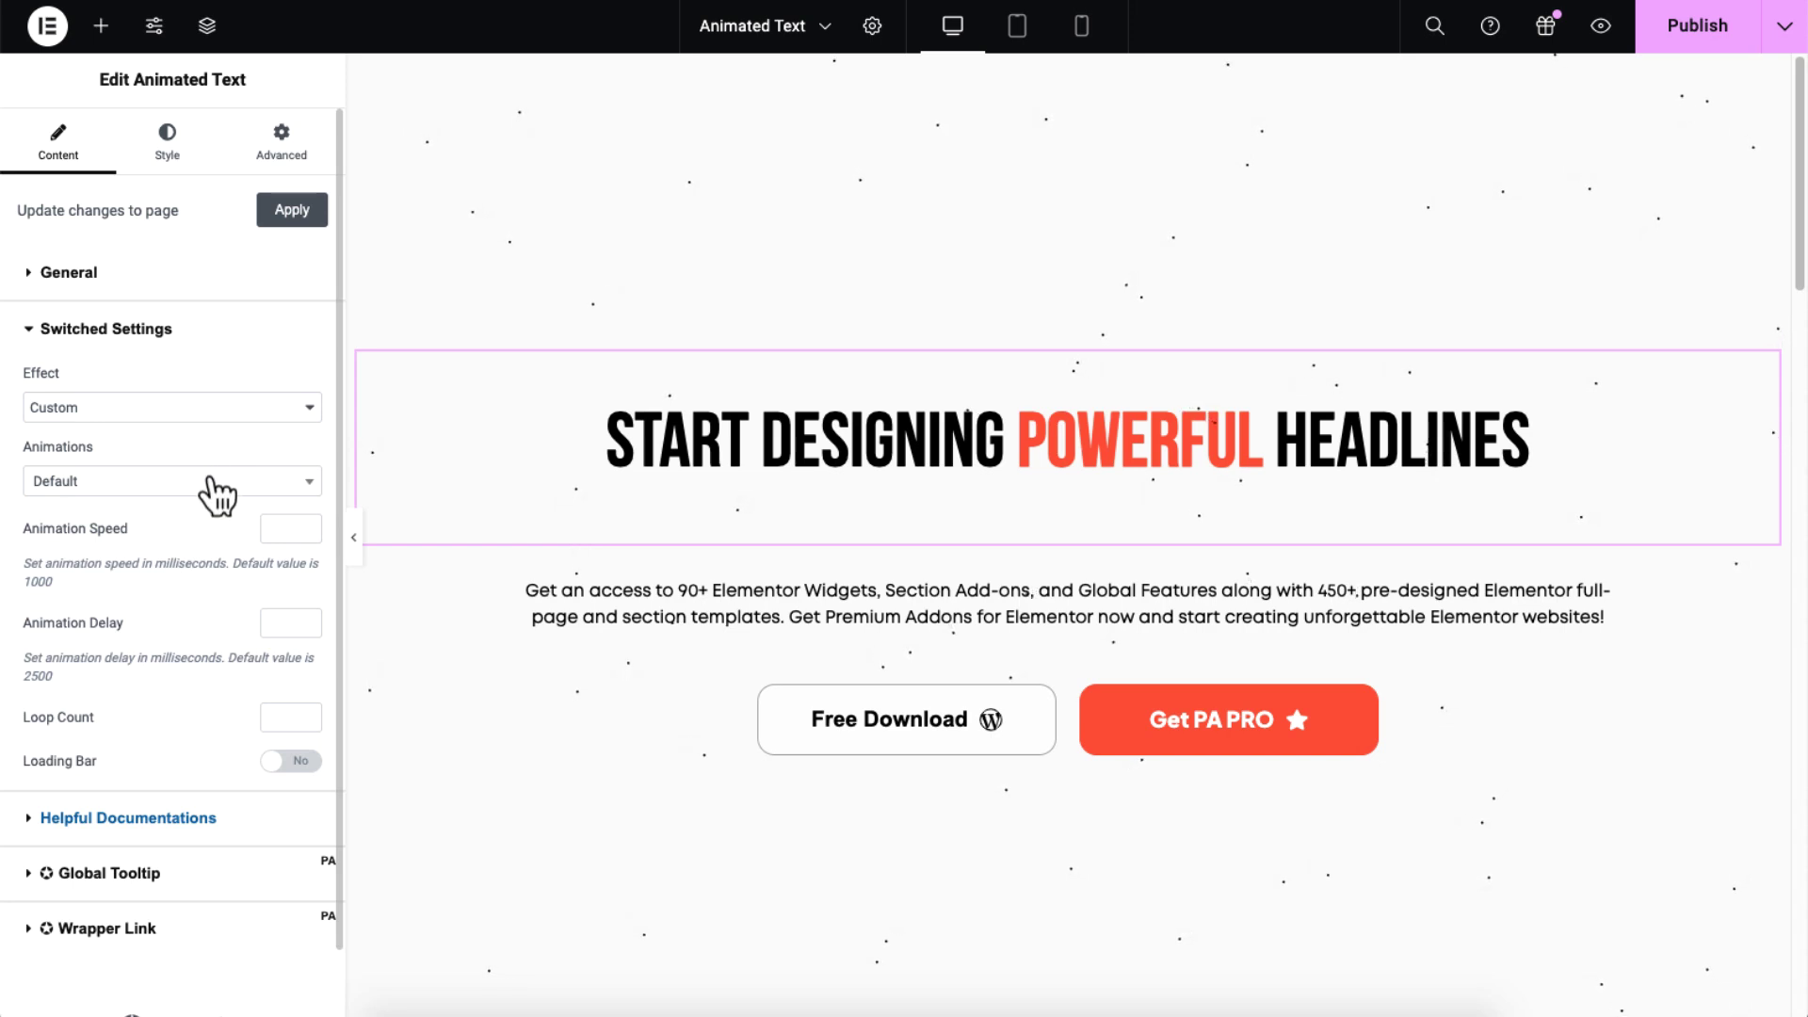
pyautogui.click(216, 483)
pyautogui.scroll(-3, 231, 574)
pyautogui.scroll(-10, 232, 581)
pyautogui.click(229, 558)
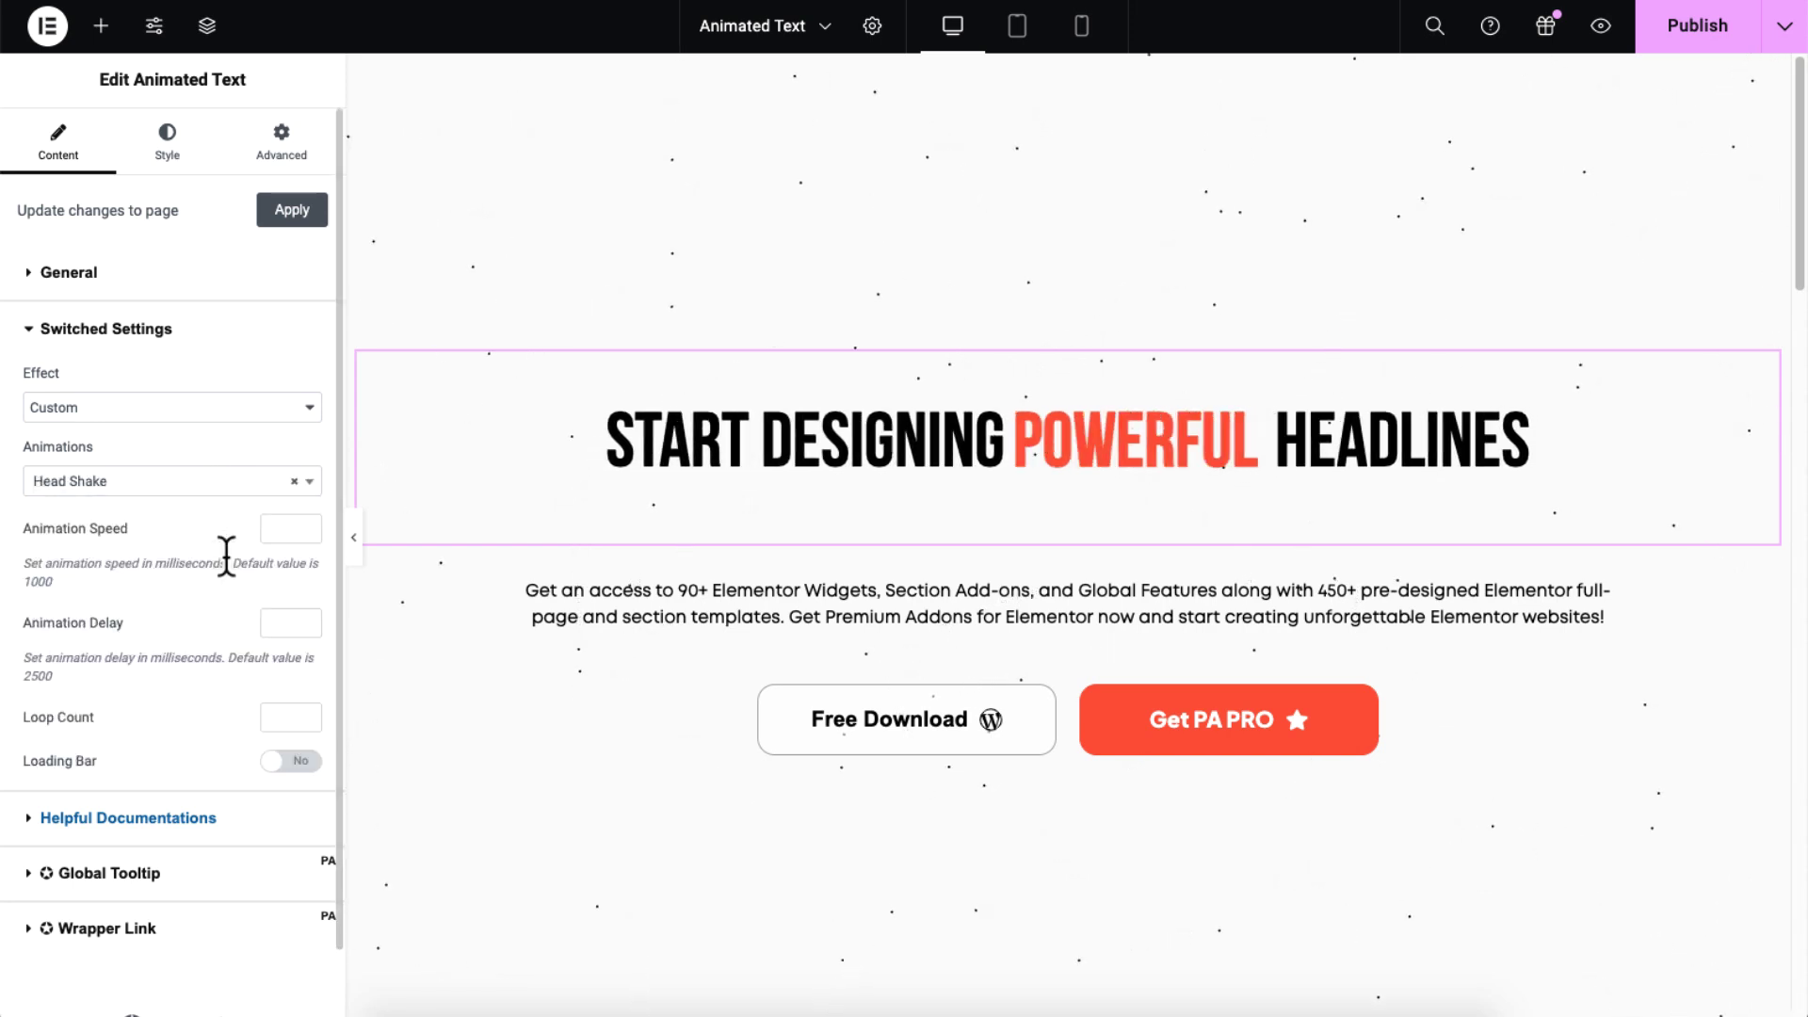
pyautogui.click(226, 485)
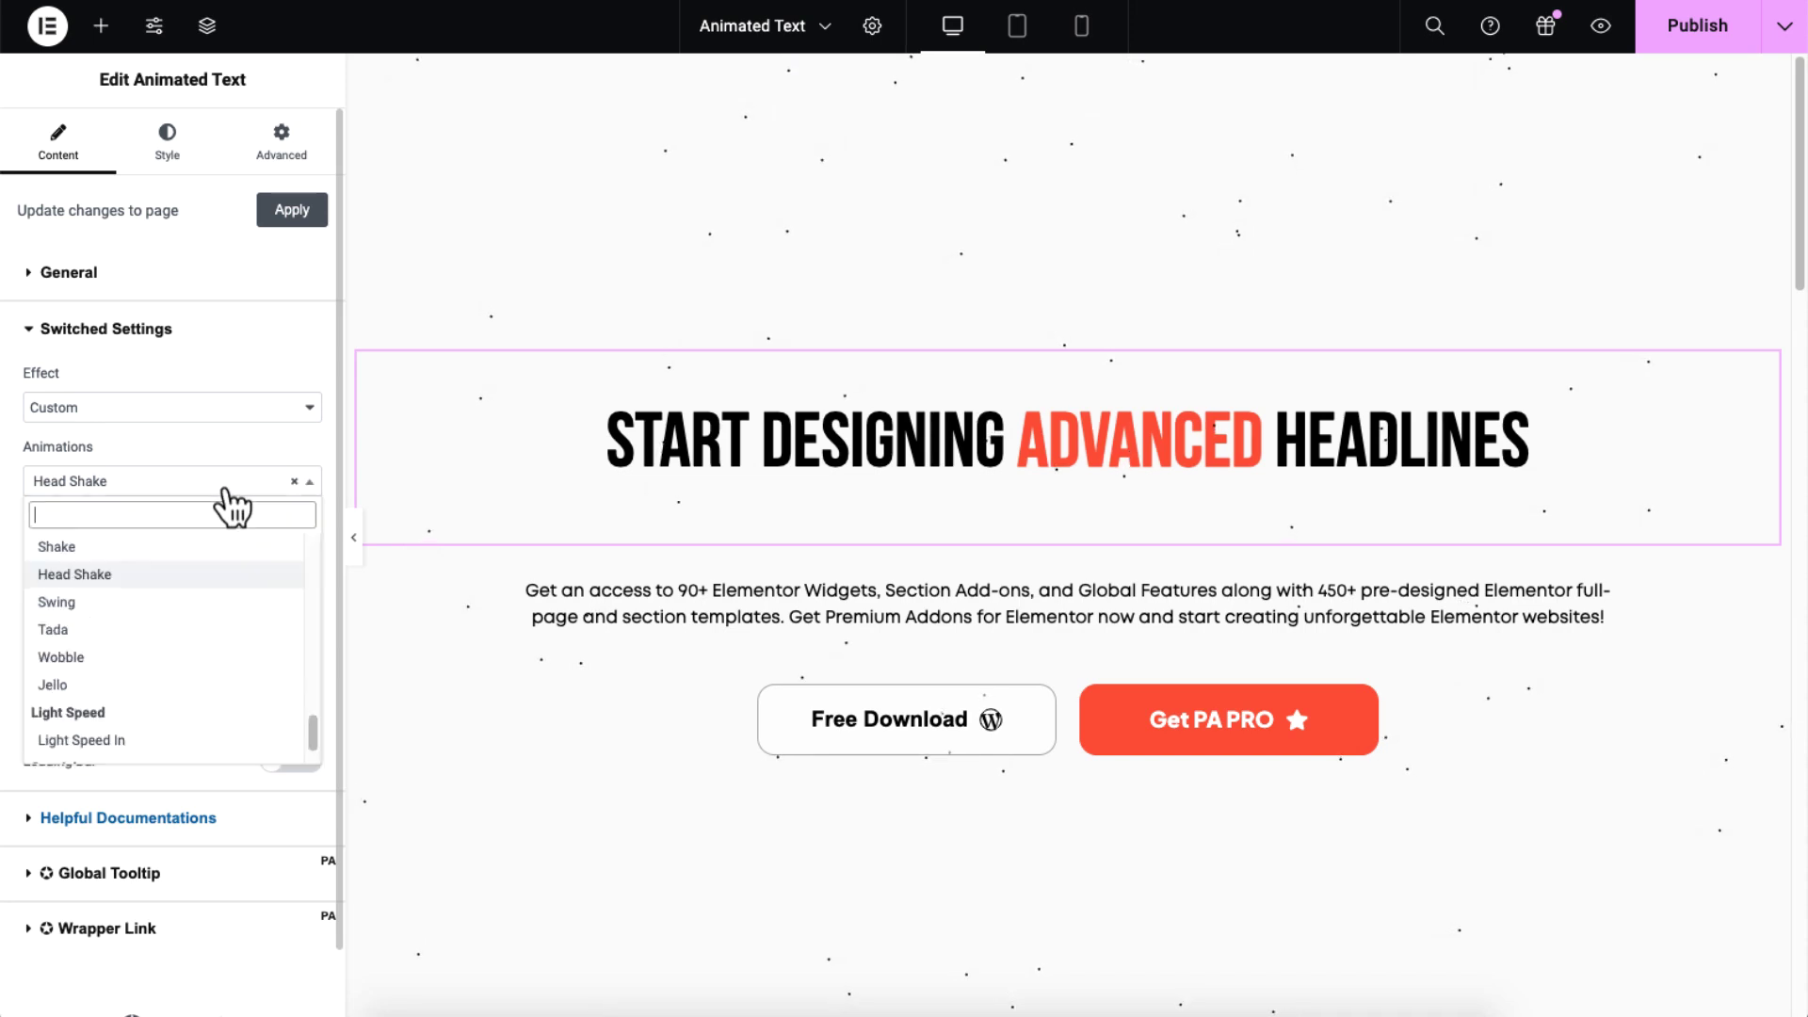
pyautogui.scroll(-2, 222, 509)
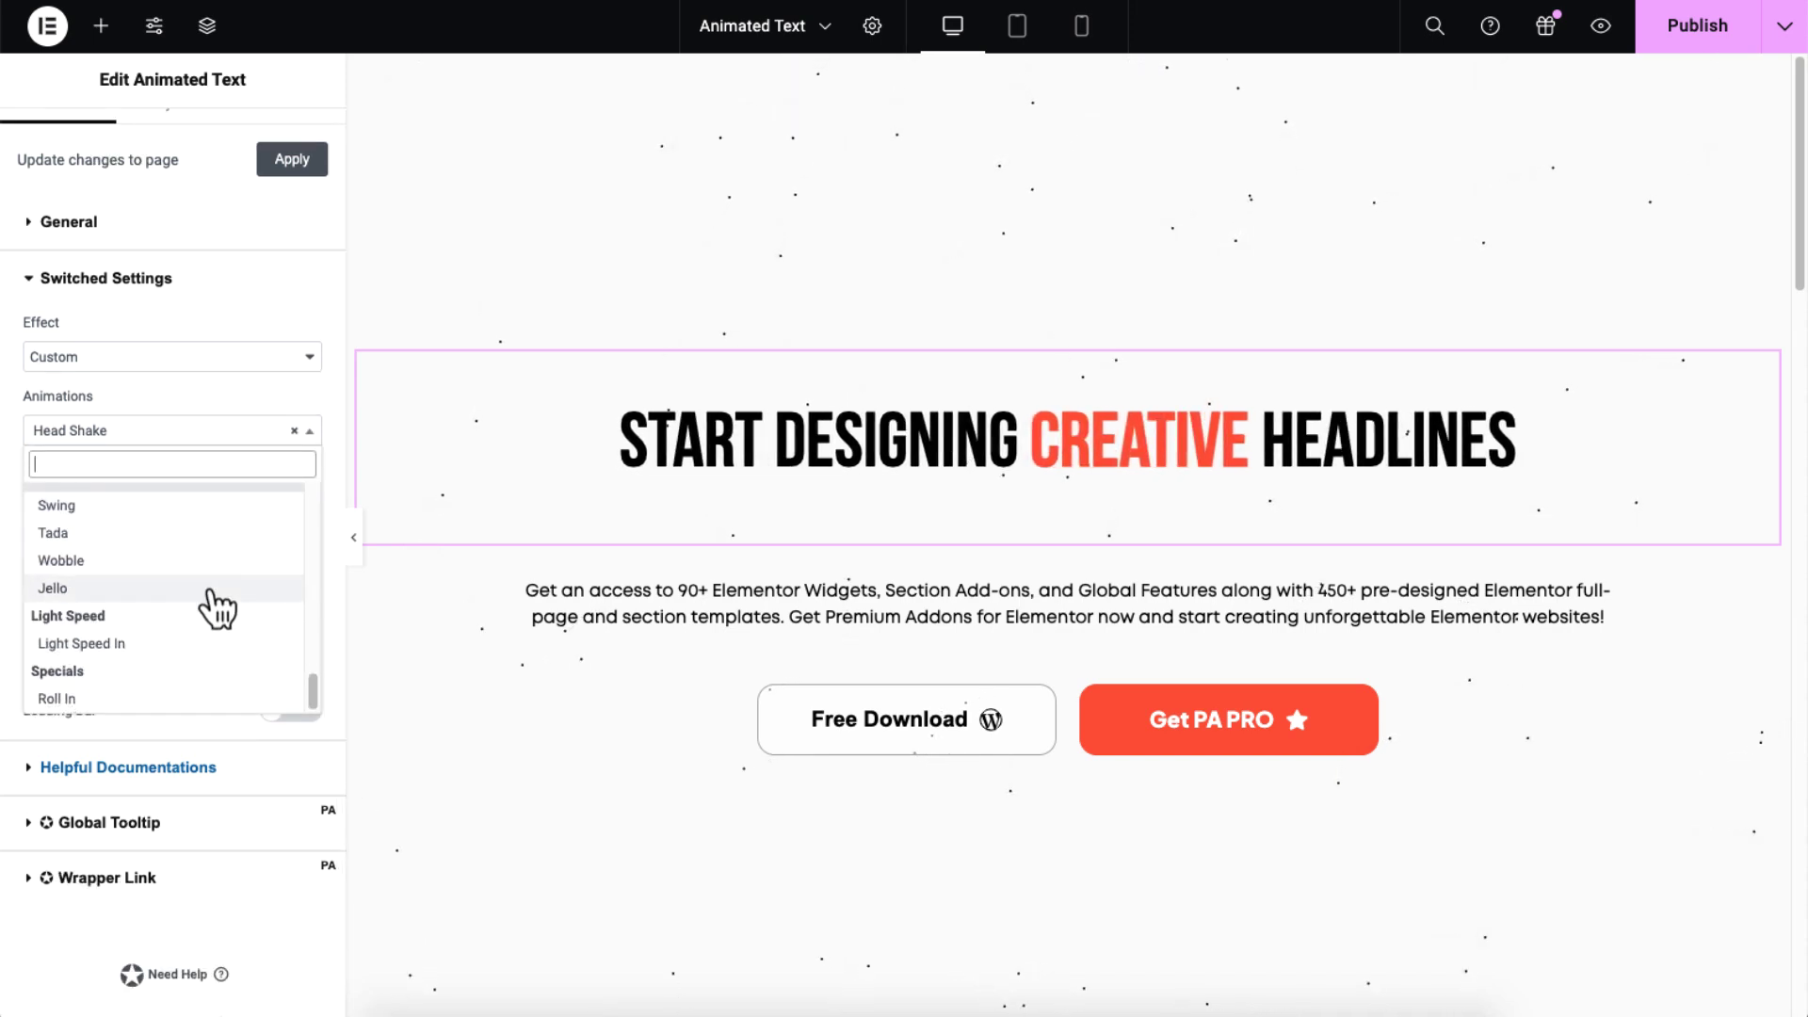
pyautogui.click(209, 589)
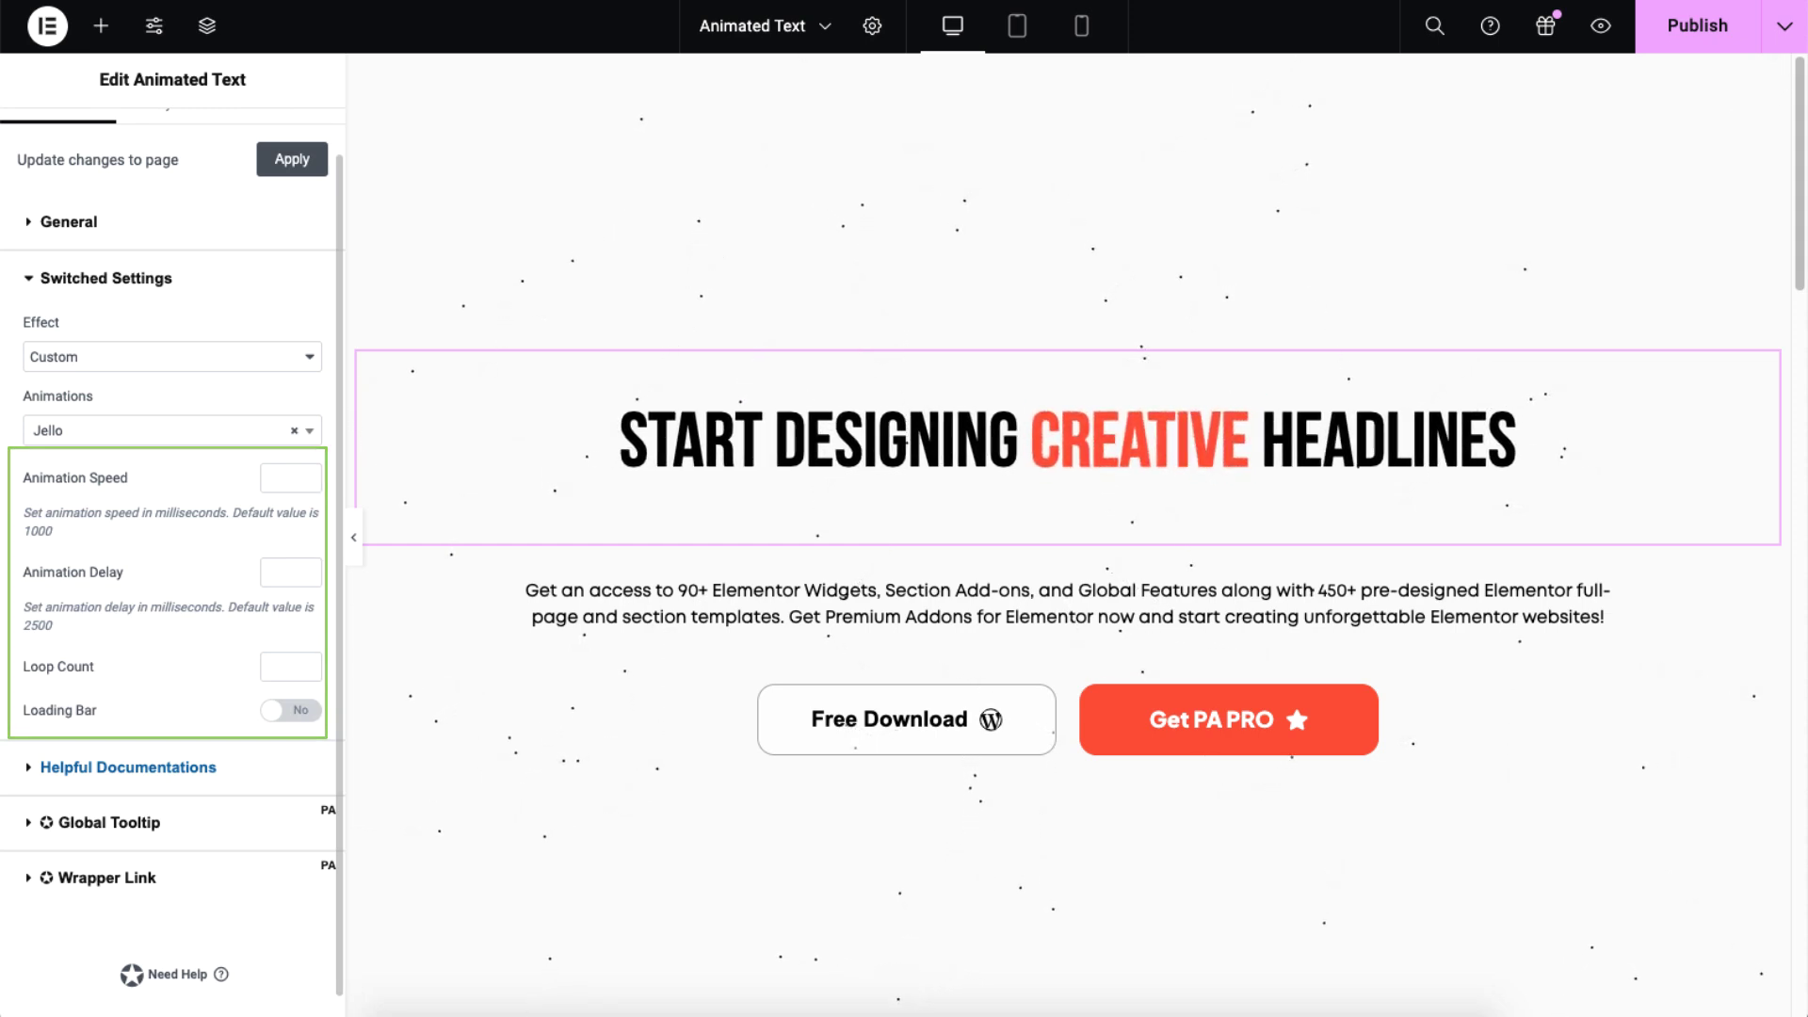
# Switch the headline to Highlighted style and replace the highlighted word 'animated' with 'Creative'
pyautogui.click(223, 241)
pyautogui.click(256, 330)
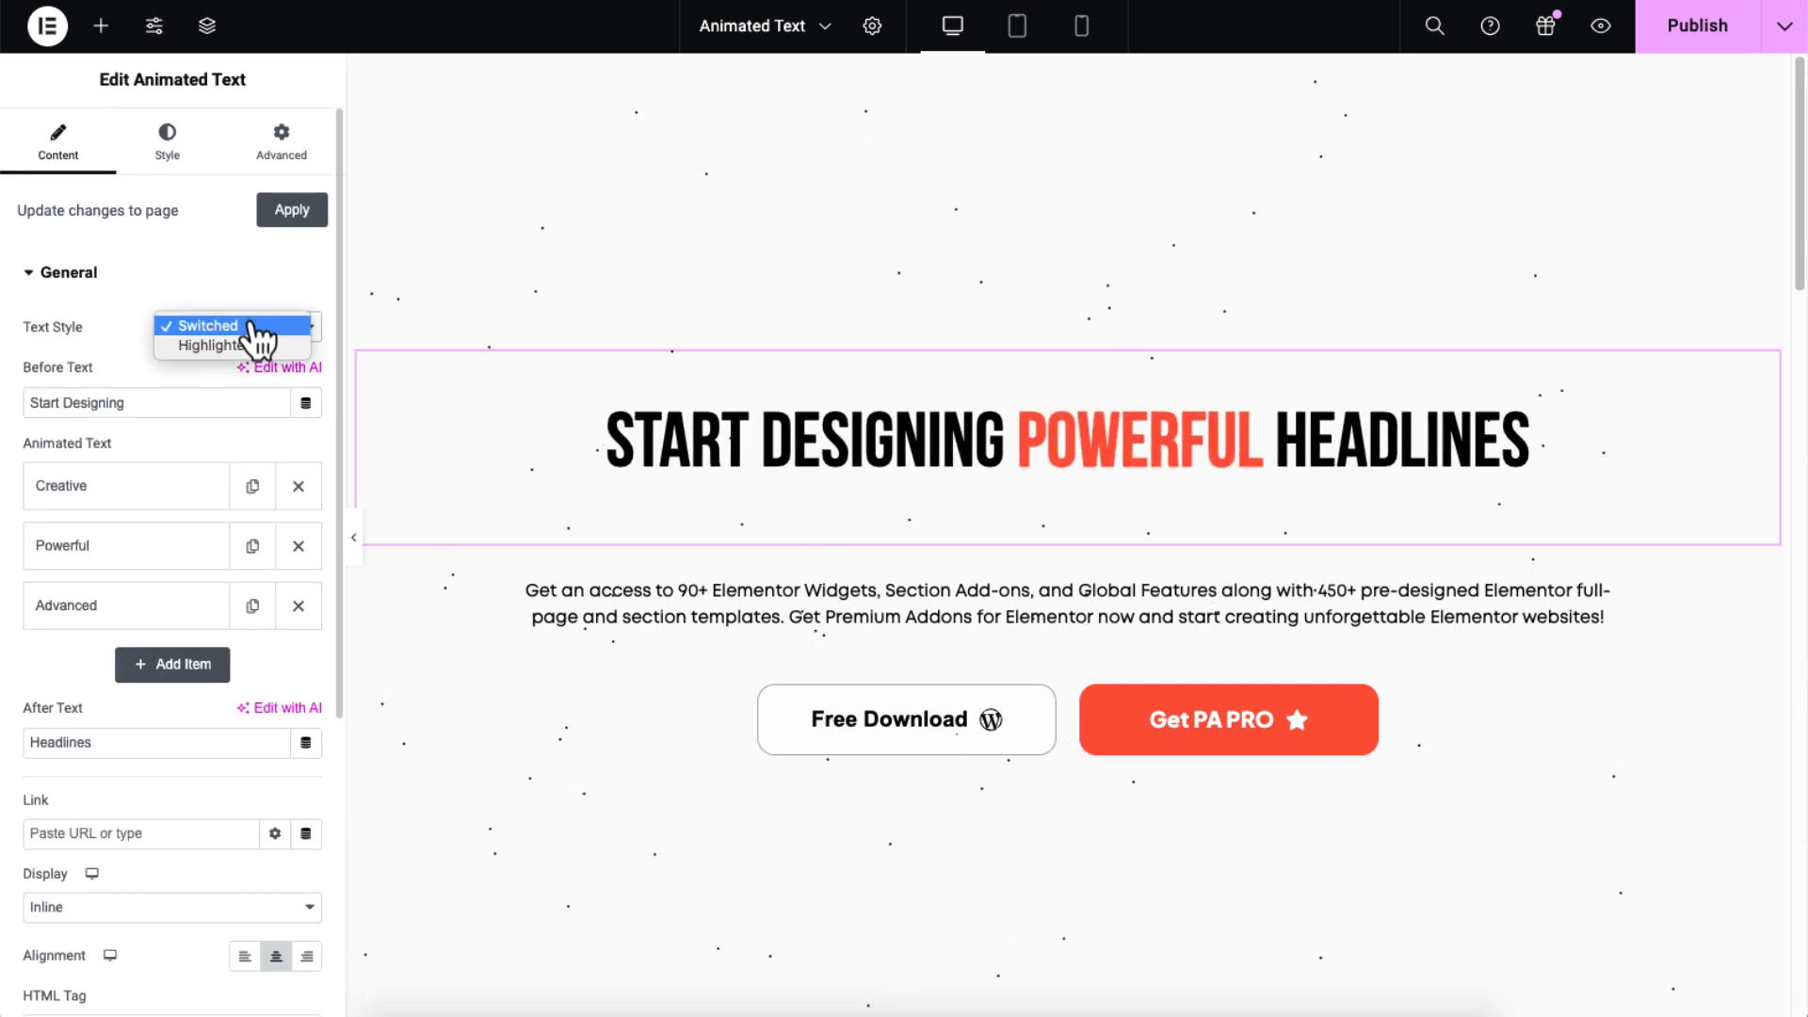
pyautogui.click(263, 347)
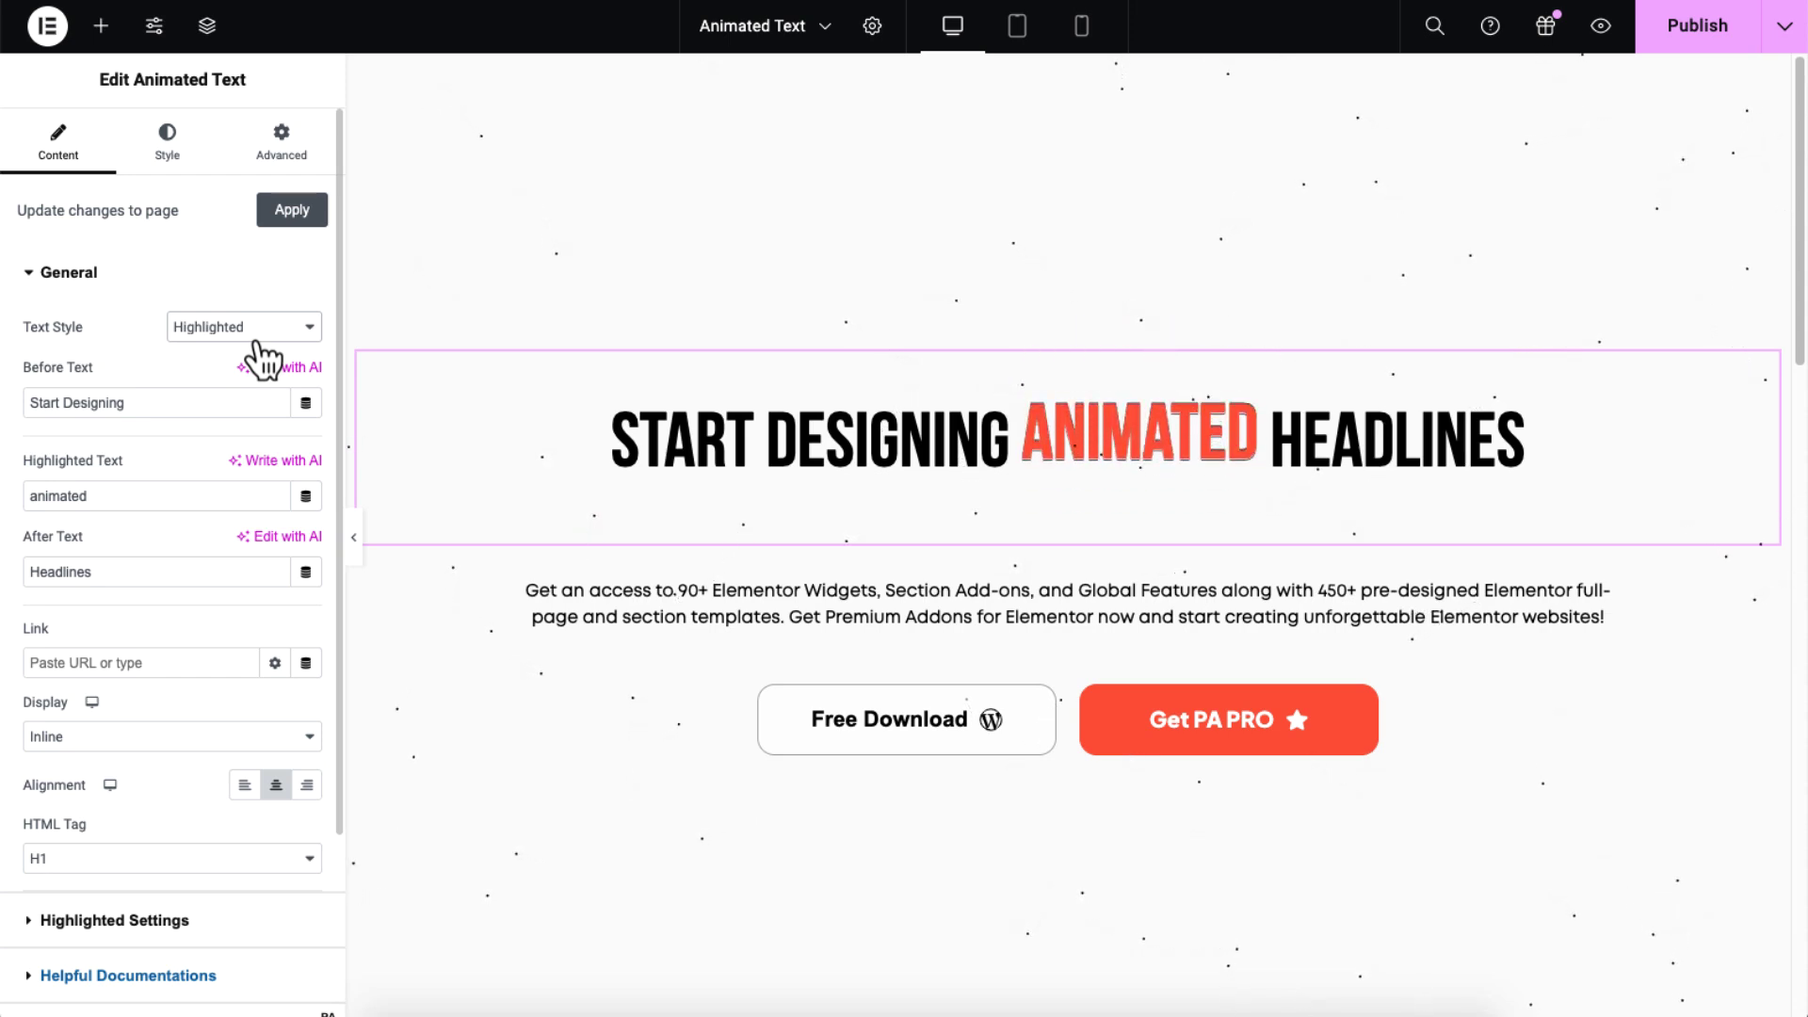
pyautogui.doubleClick(177, 489)
pyautogui.write('Creative')
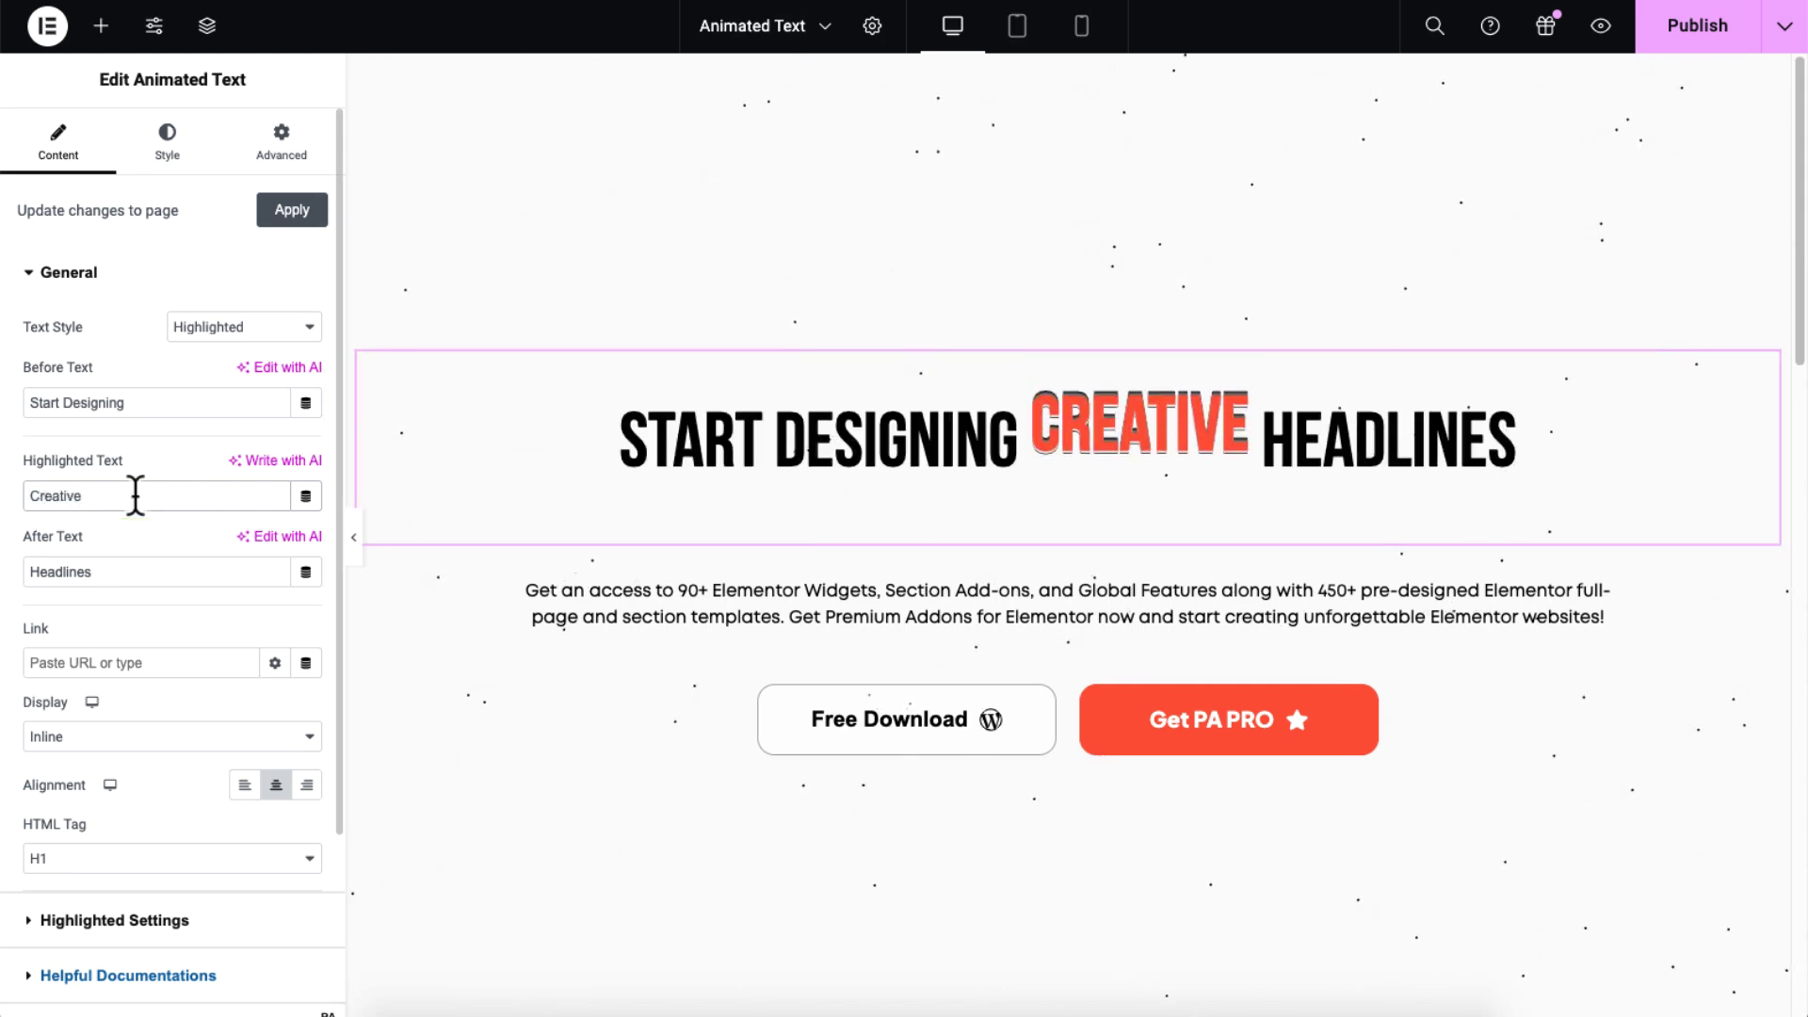
# Enter 7 seconds as the highlighted word's Animation Speed on the Style tab
pyautogui.click(170, 168)
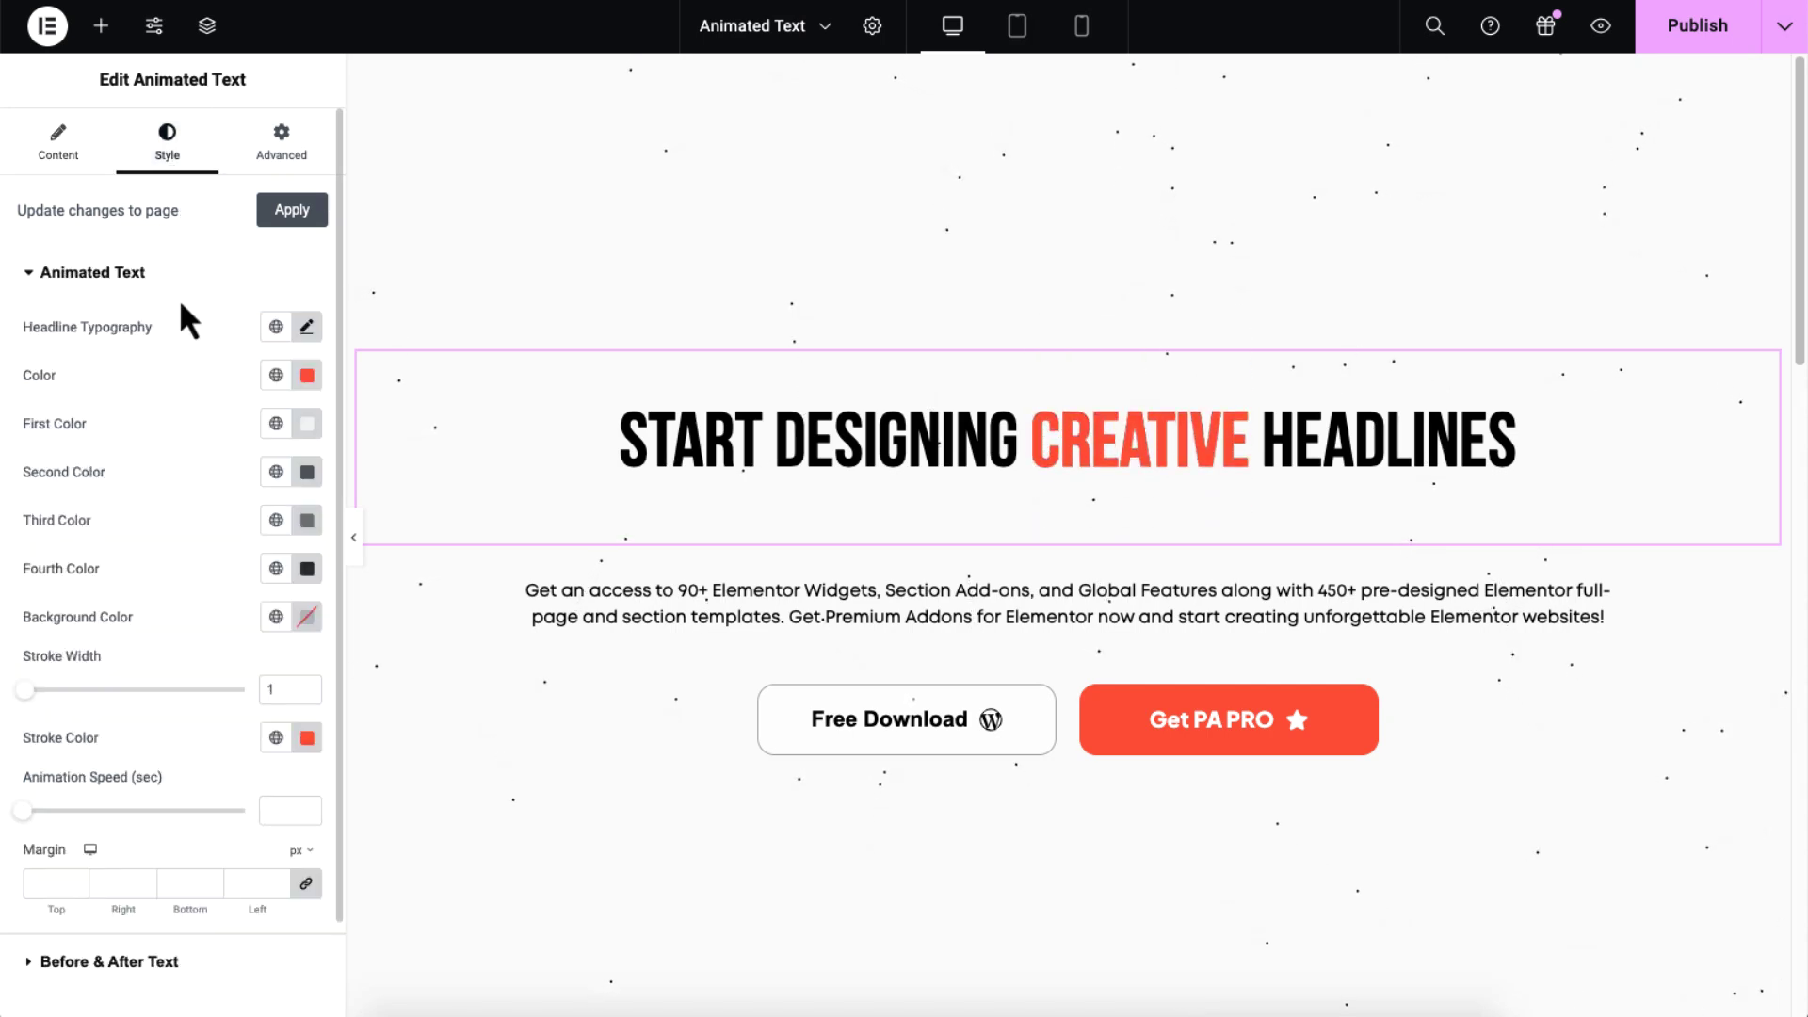
pyautogui.click(267, 810)
pyautogui.write('7')
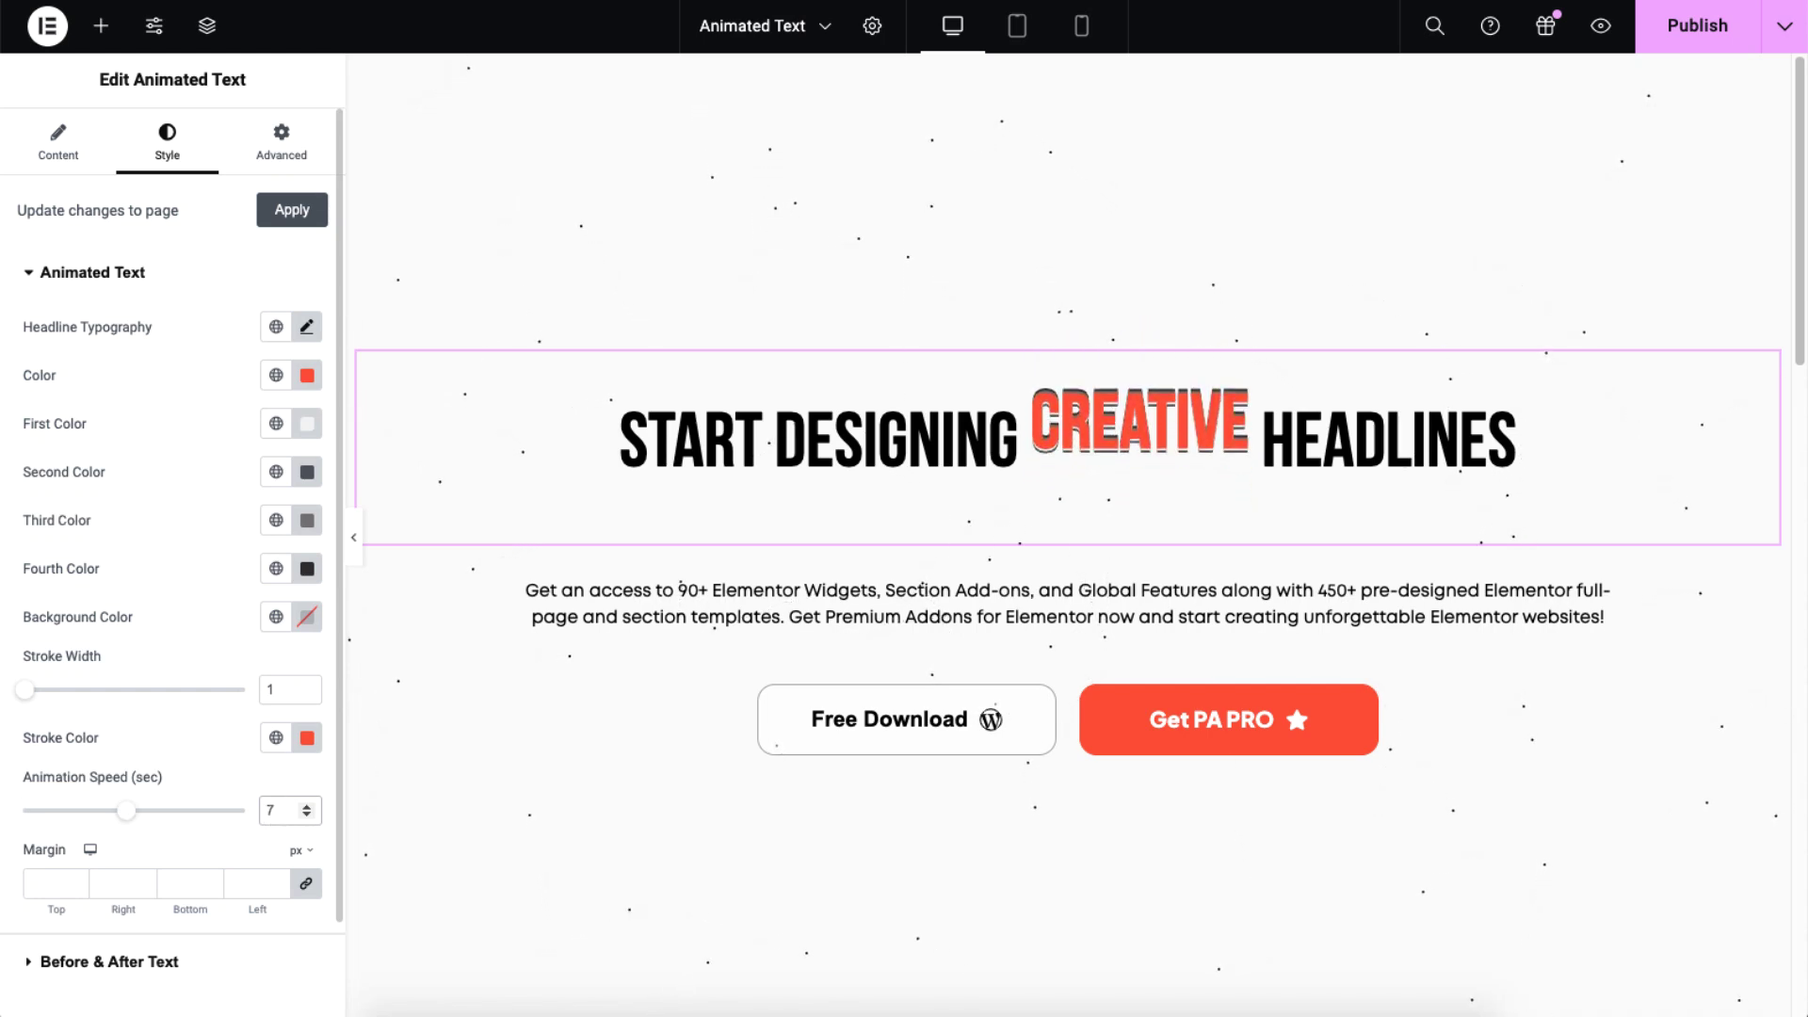
# Clear the speed field and keep Animated Shadow as the highlight effect
pyautogui.press('BackSpace')
pyautogui.click(60, 150)
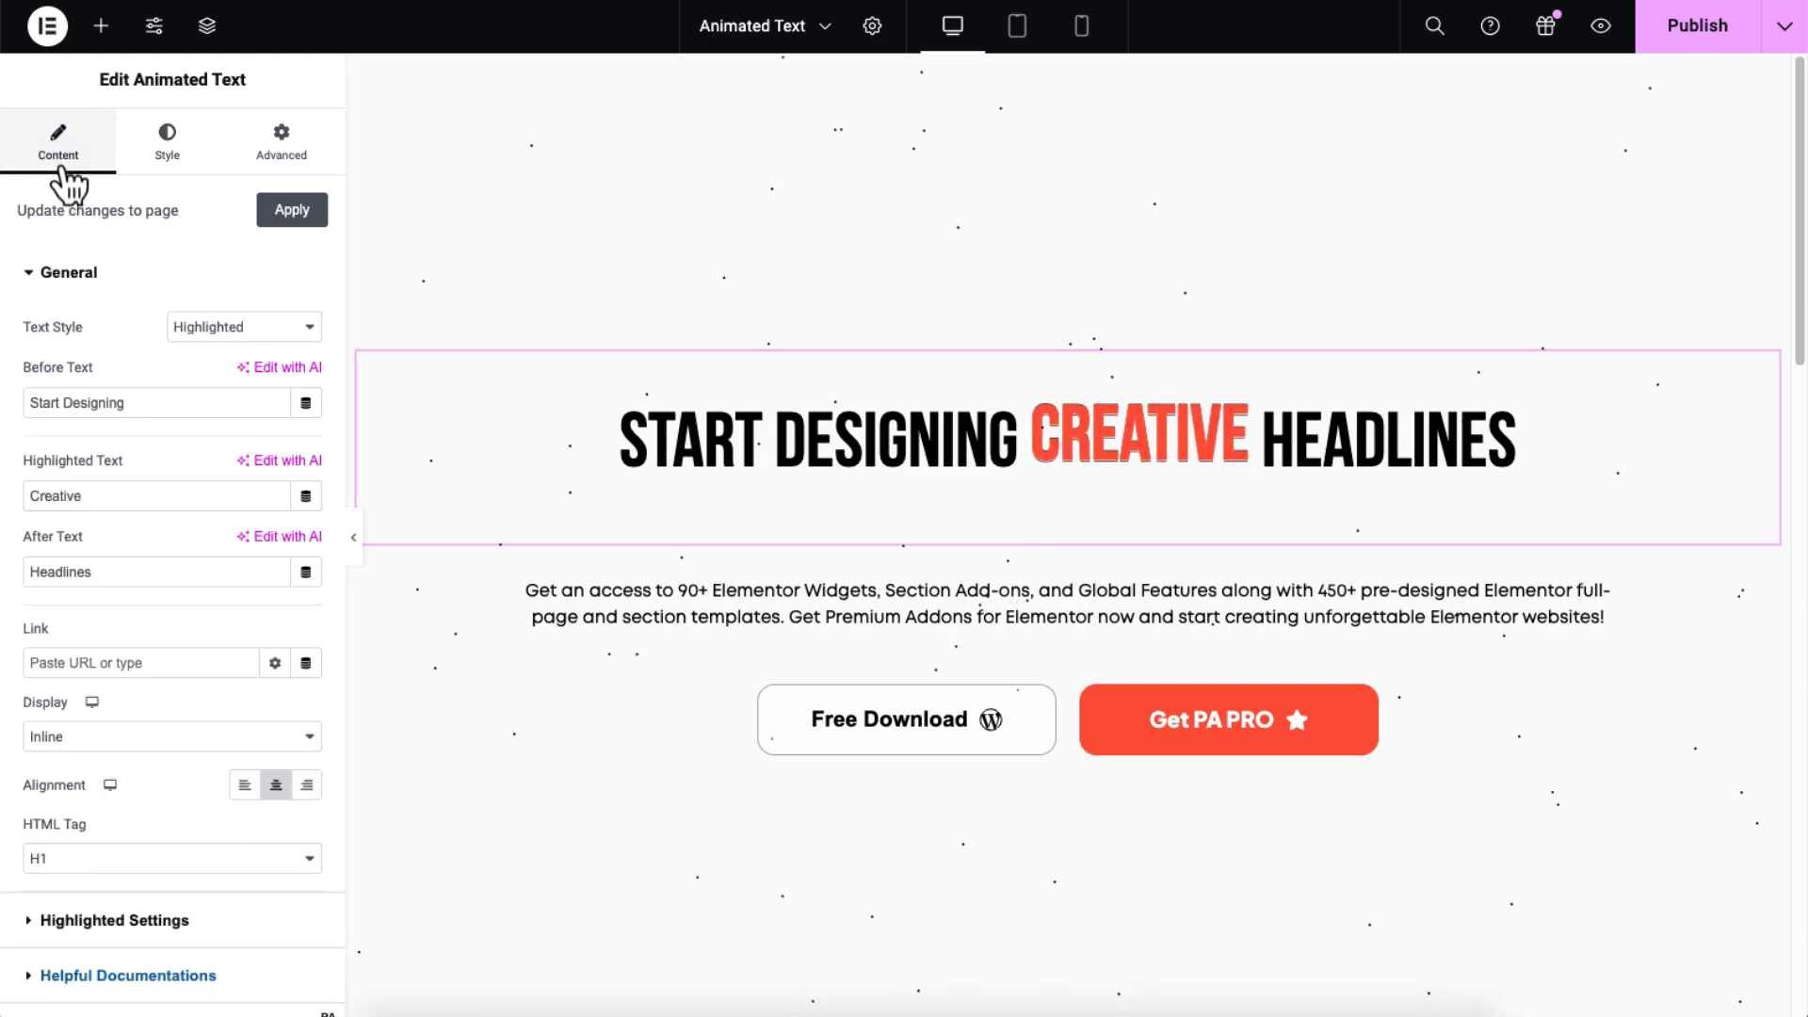
pyautogui.click(127, 918)
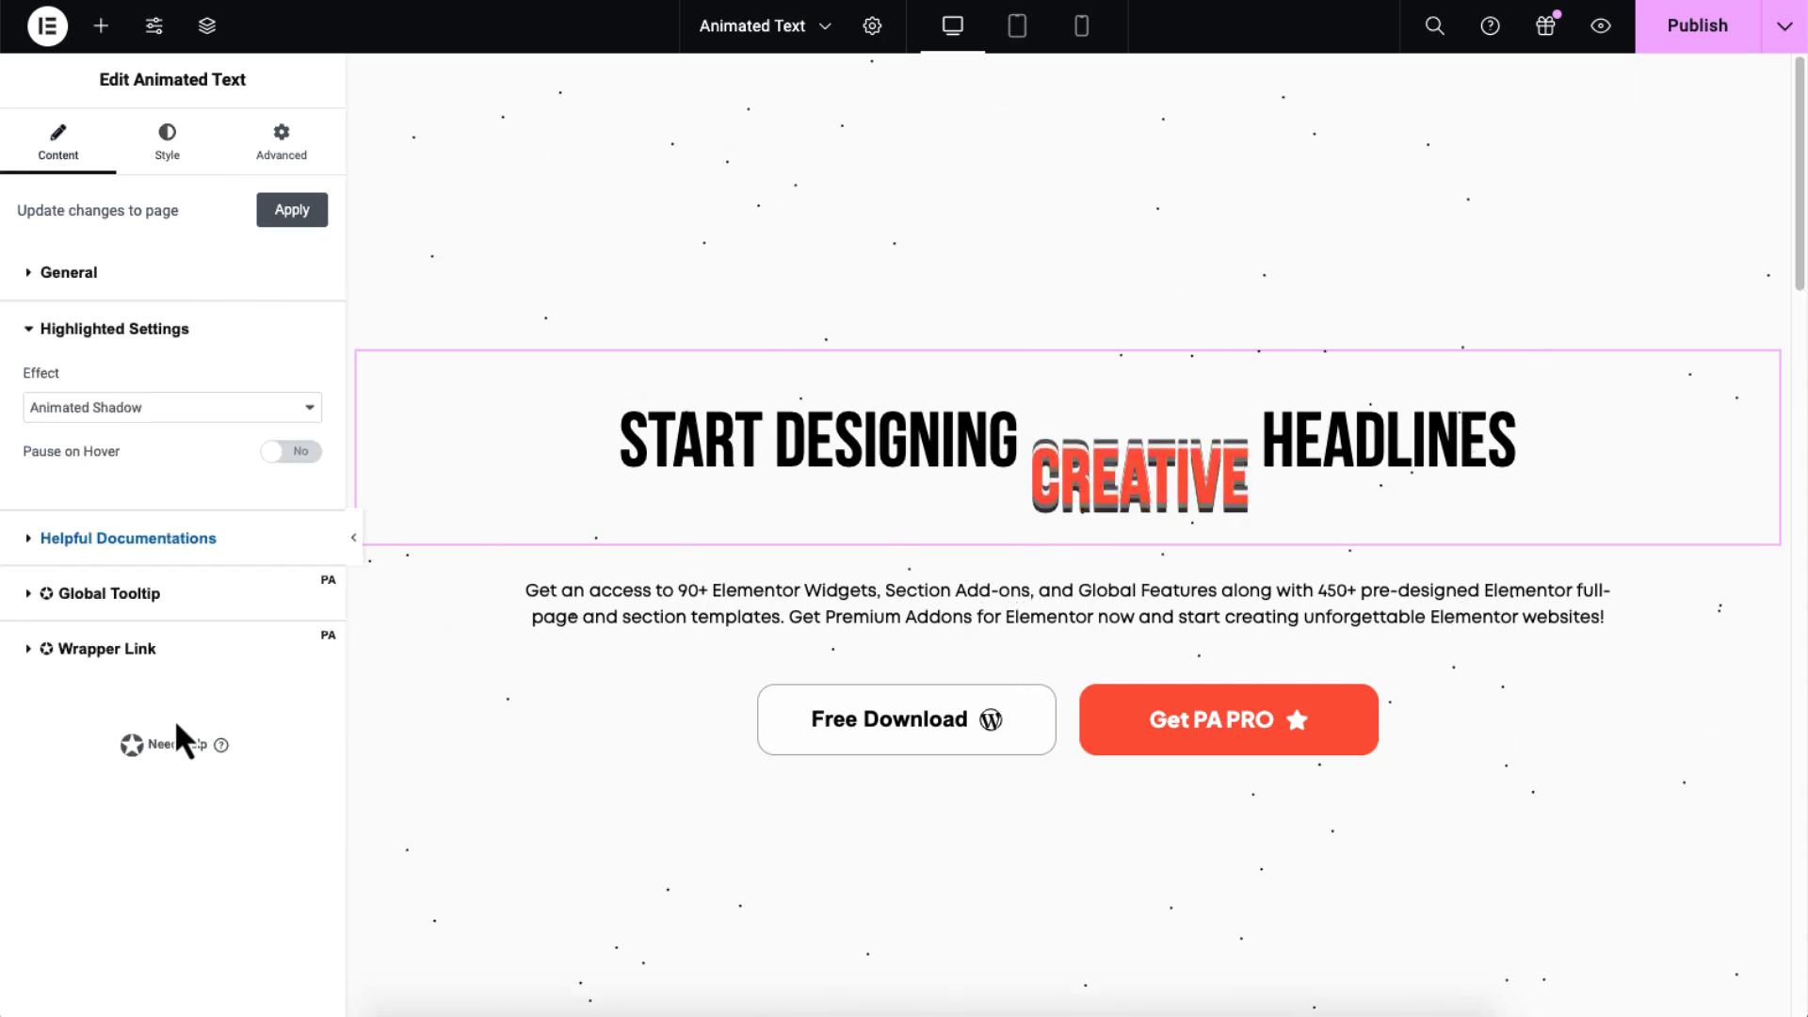
pyautogui.click(218, 414)
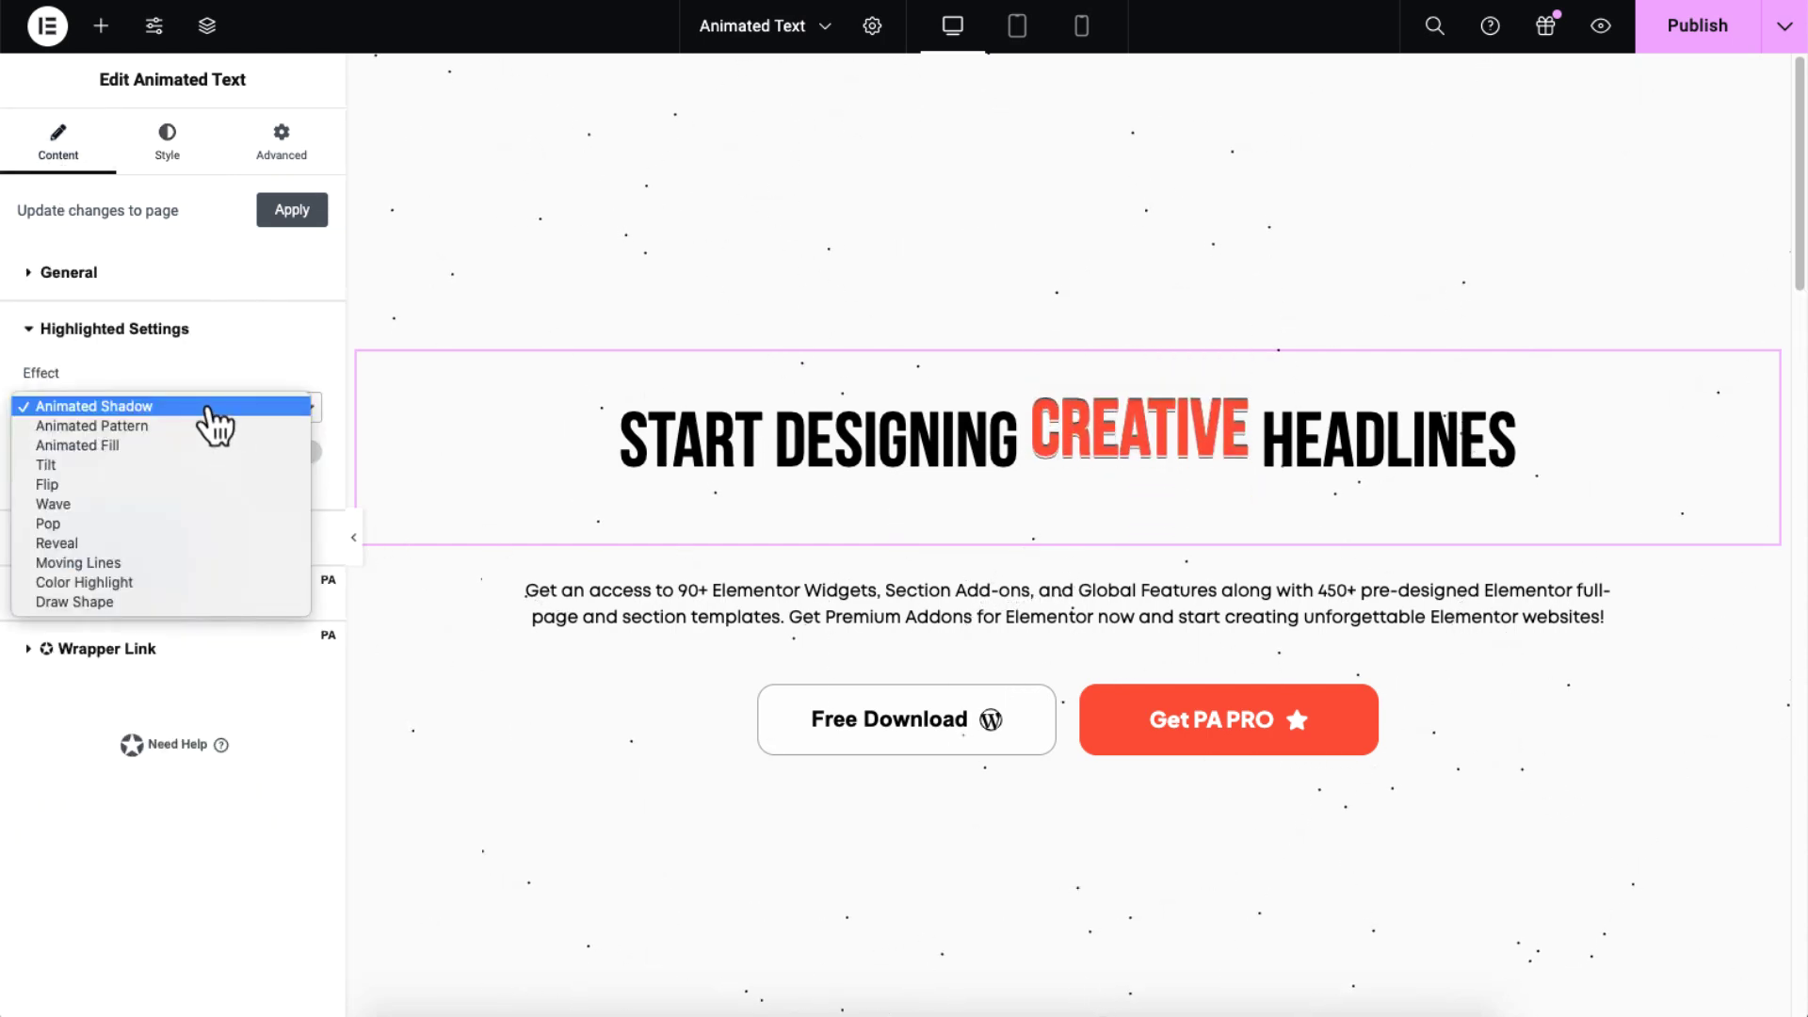
pyautogui.click(209, 408)
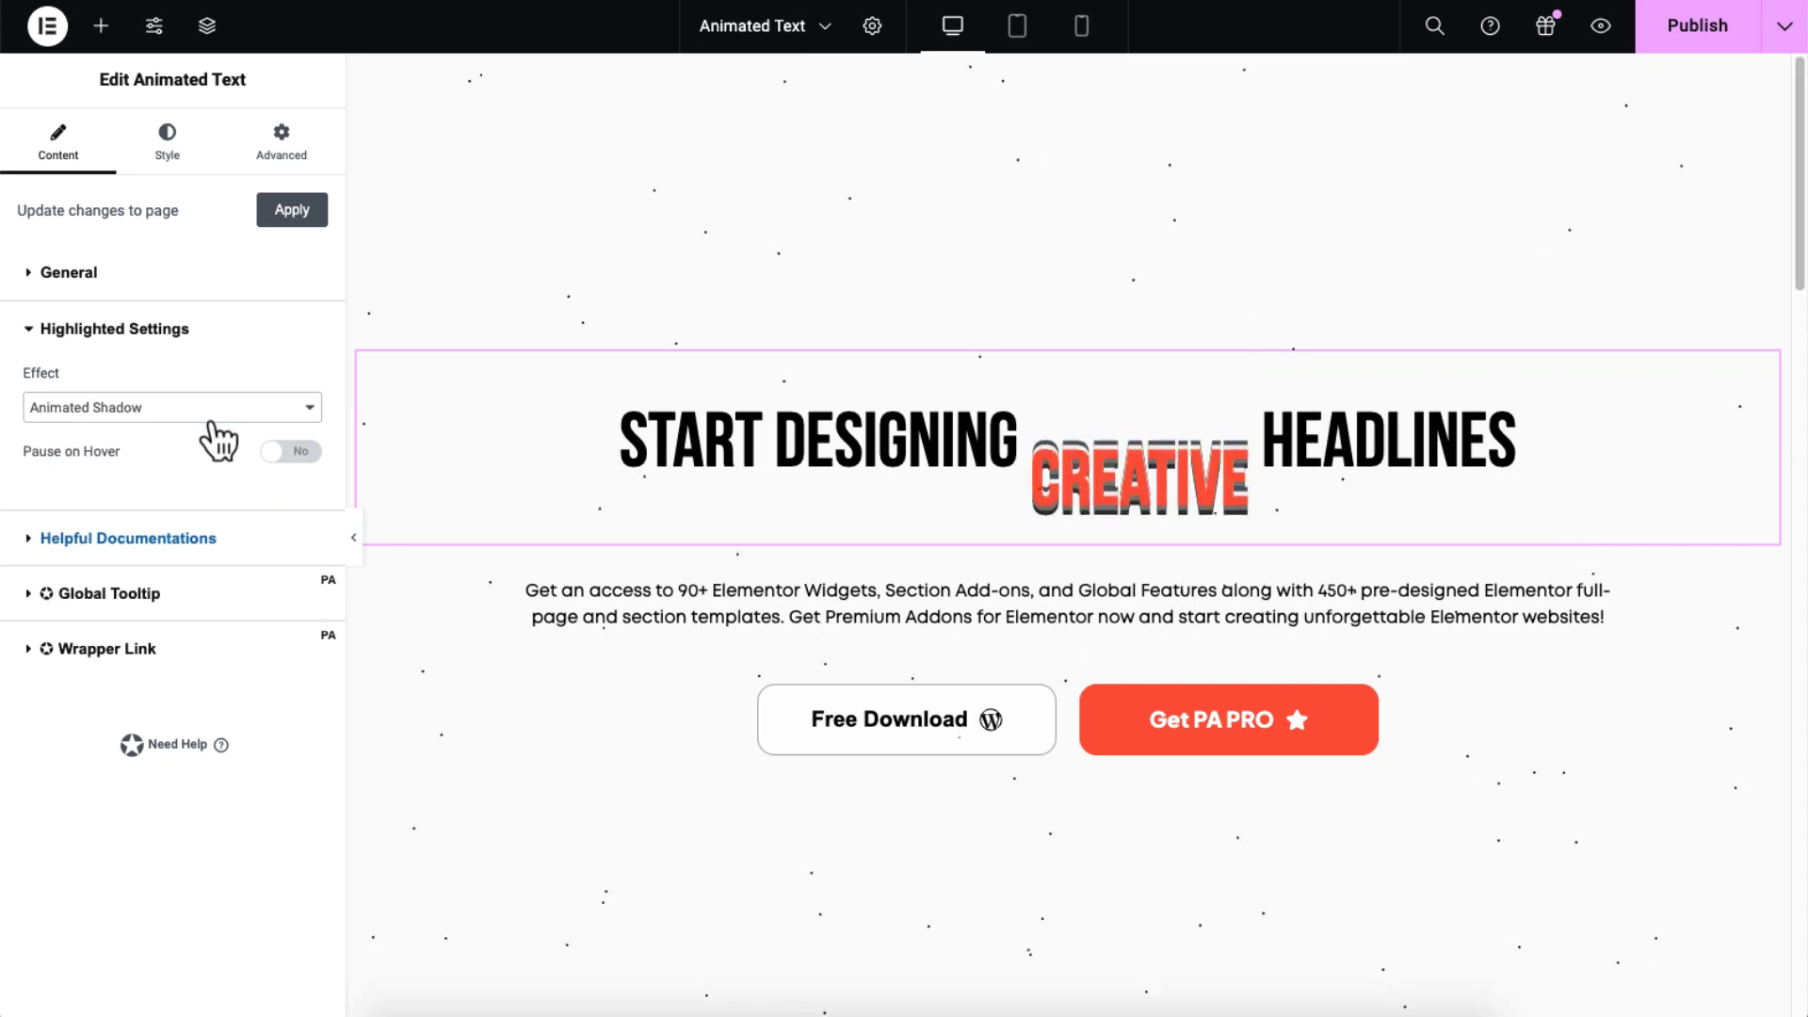
# Set the highlight's First Color to muted grey #9B8A8A
pyautogui.click(179, 151)
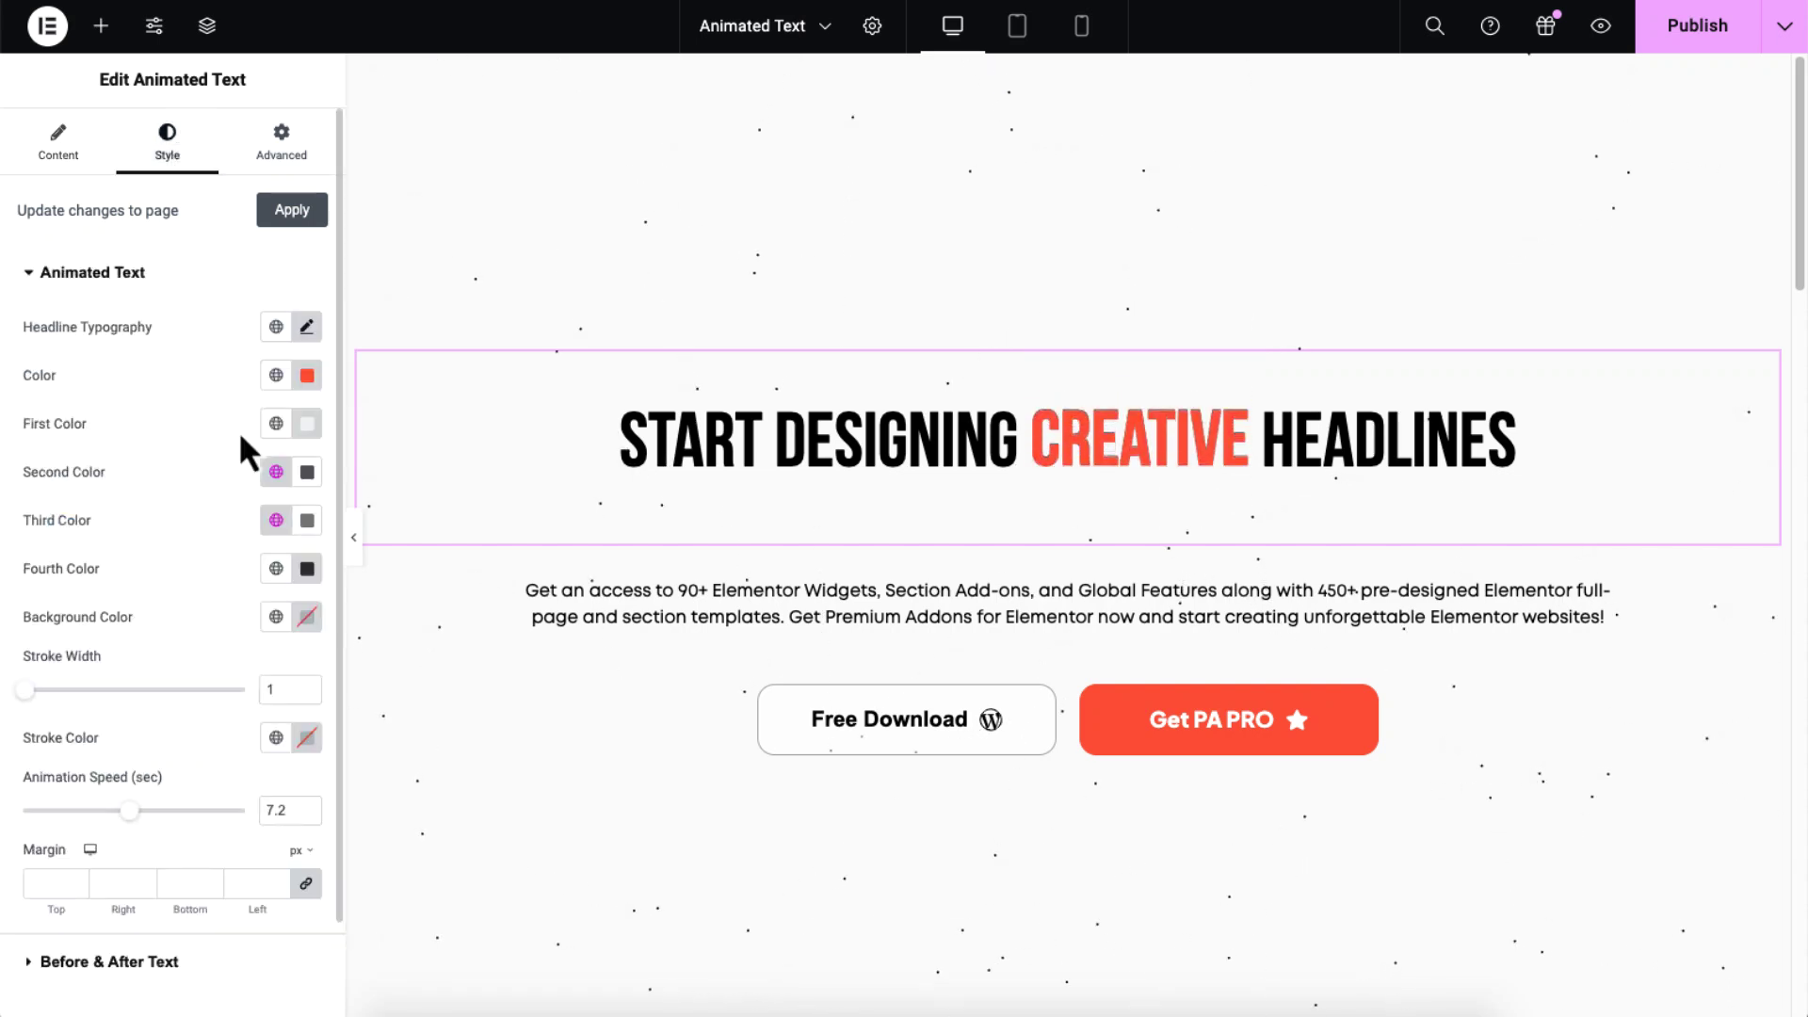
pyautogui.click(306, 424)
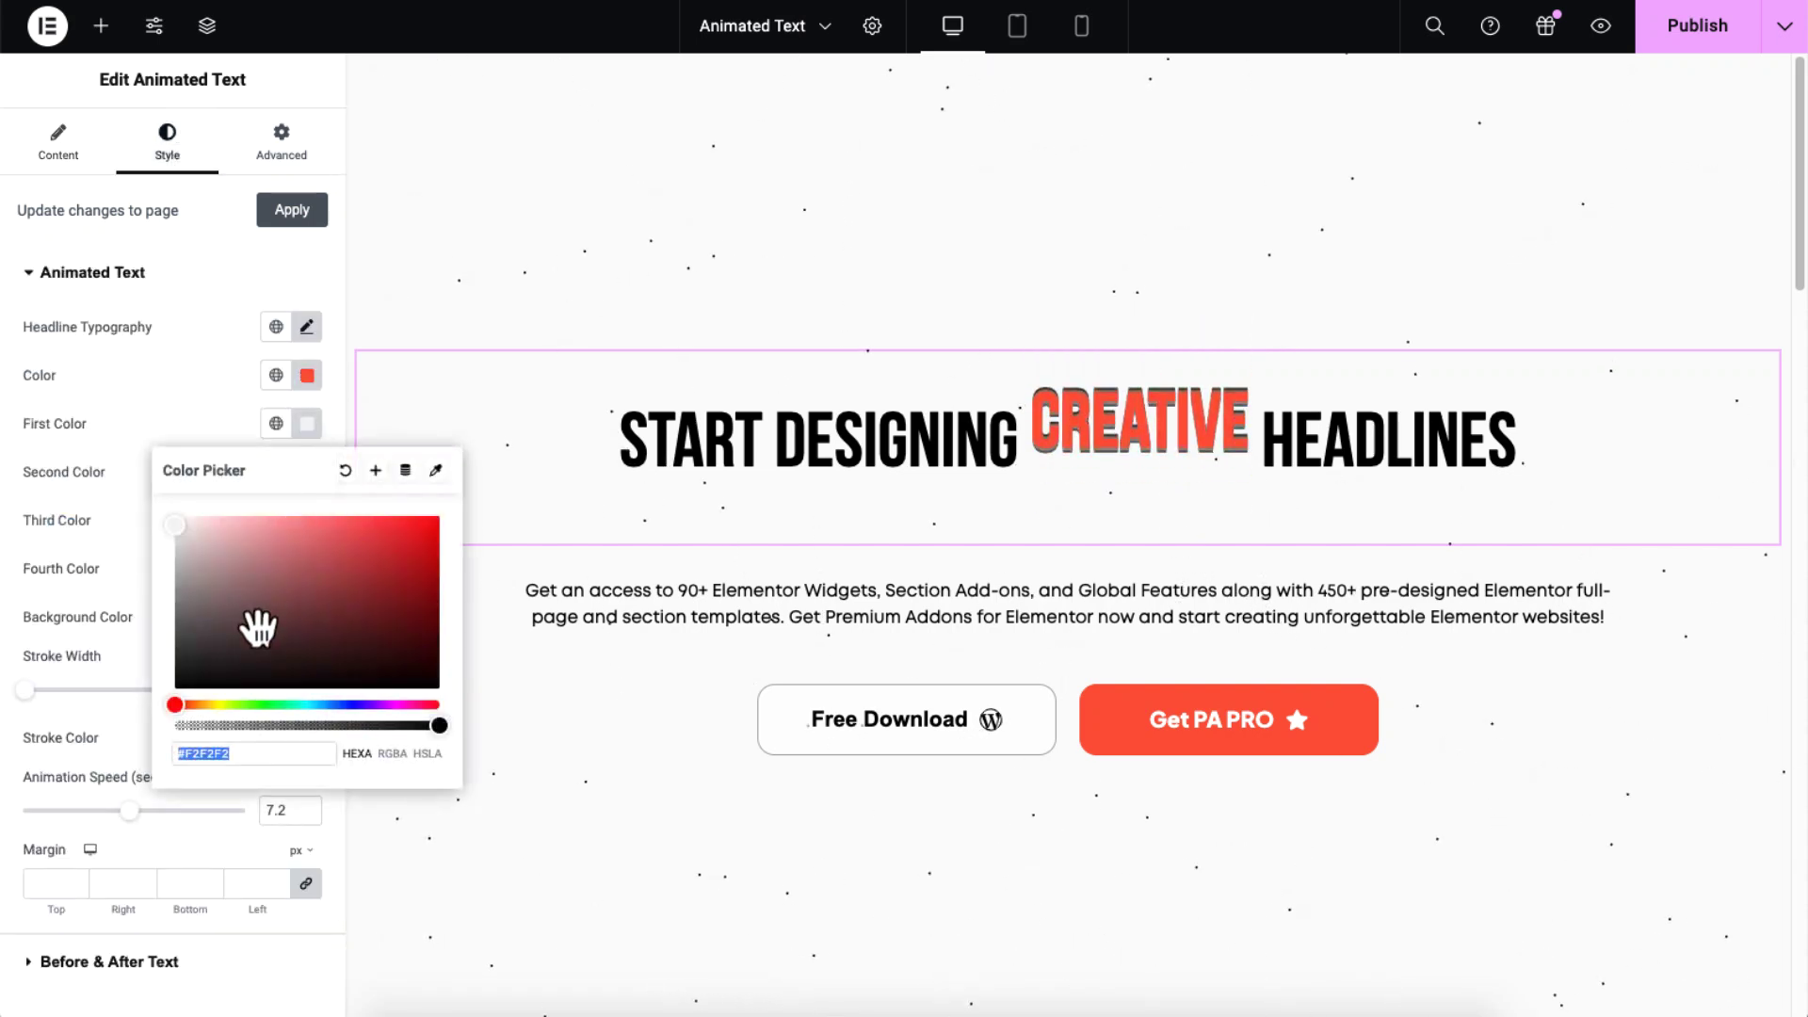
pyautogui.click(205, 585)
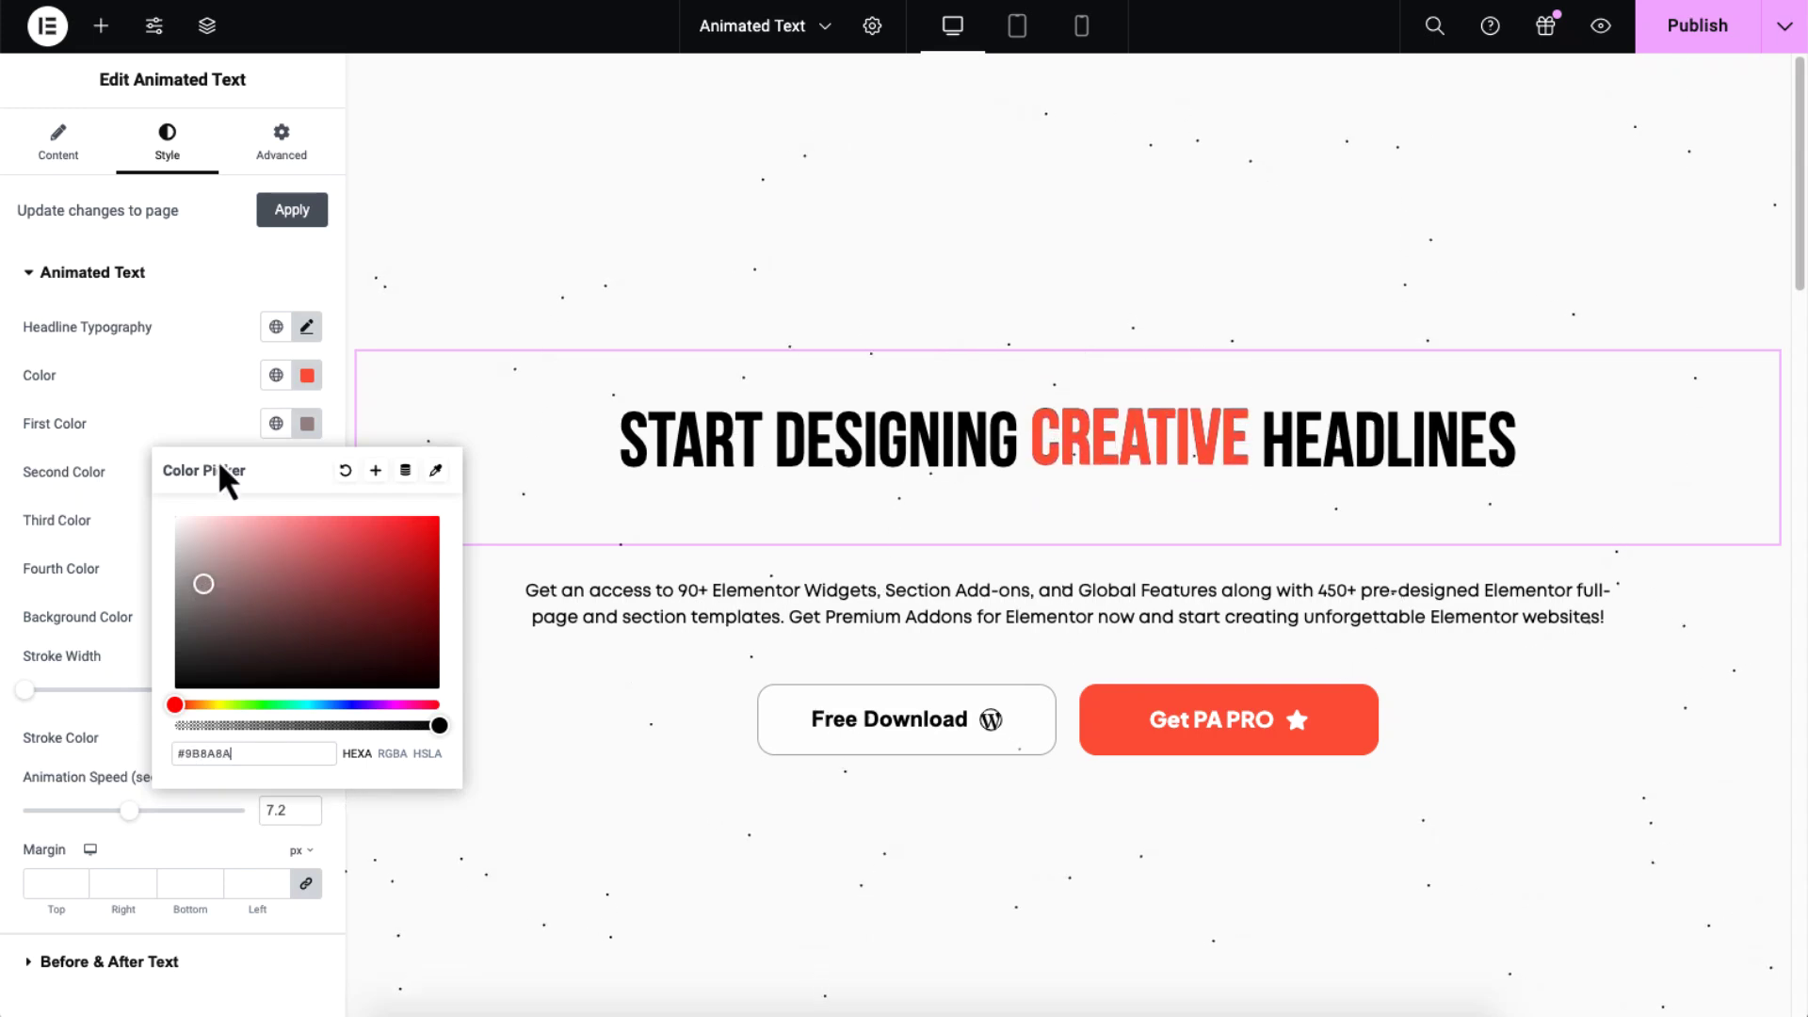
pyautogui.click(111, 233)
pyautogui.click(62, 161)
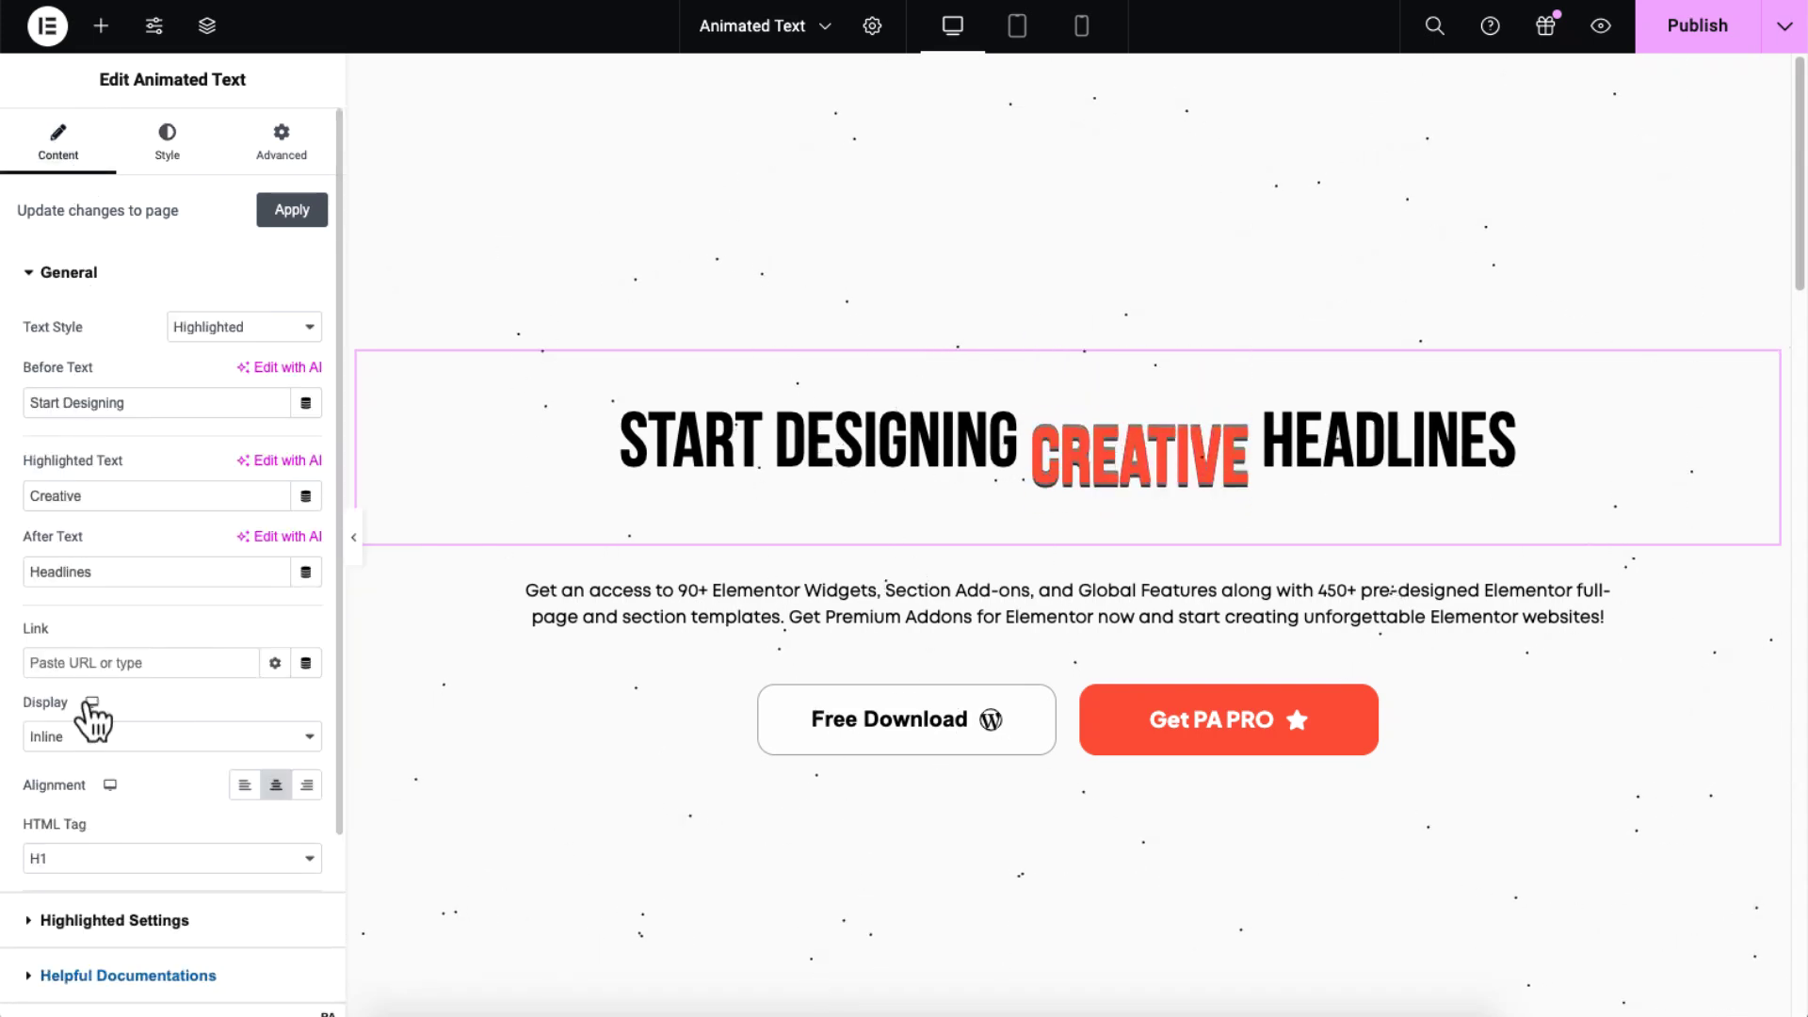
# Change the highlight effect to Animated Pattern
pyautogui.click(109, 920)
pyautogui.click(170, 414)
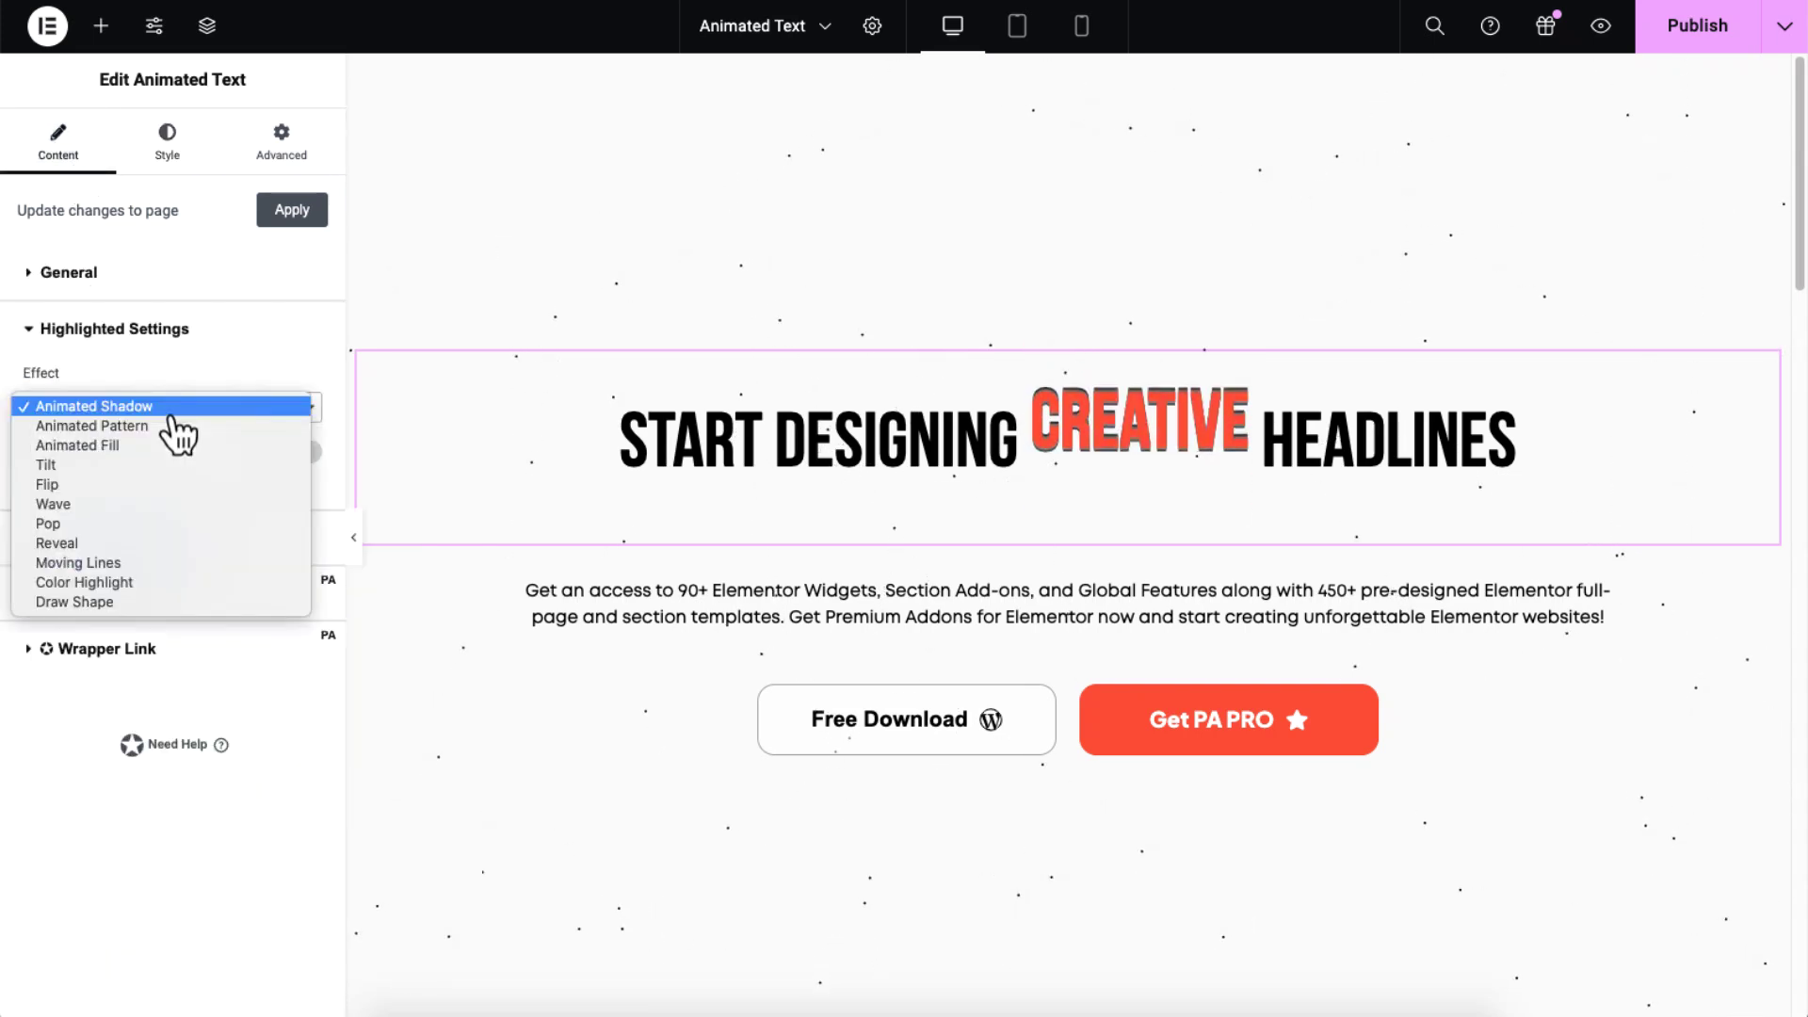
pyautogui.click(179, 425)
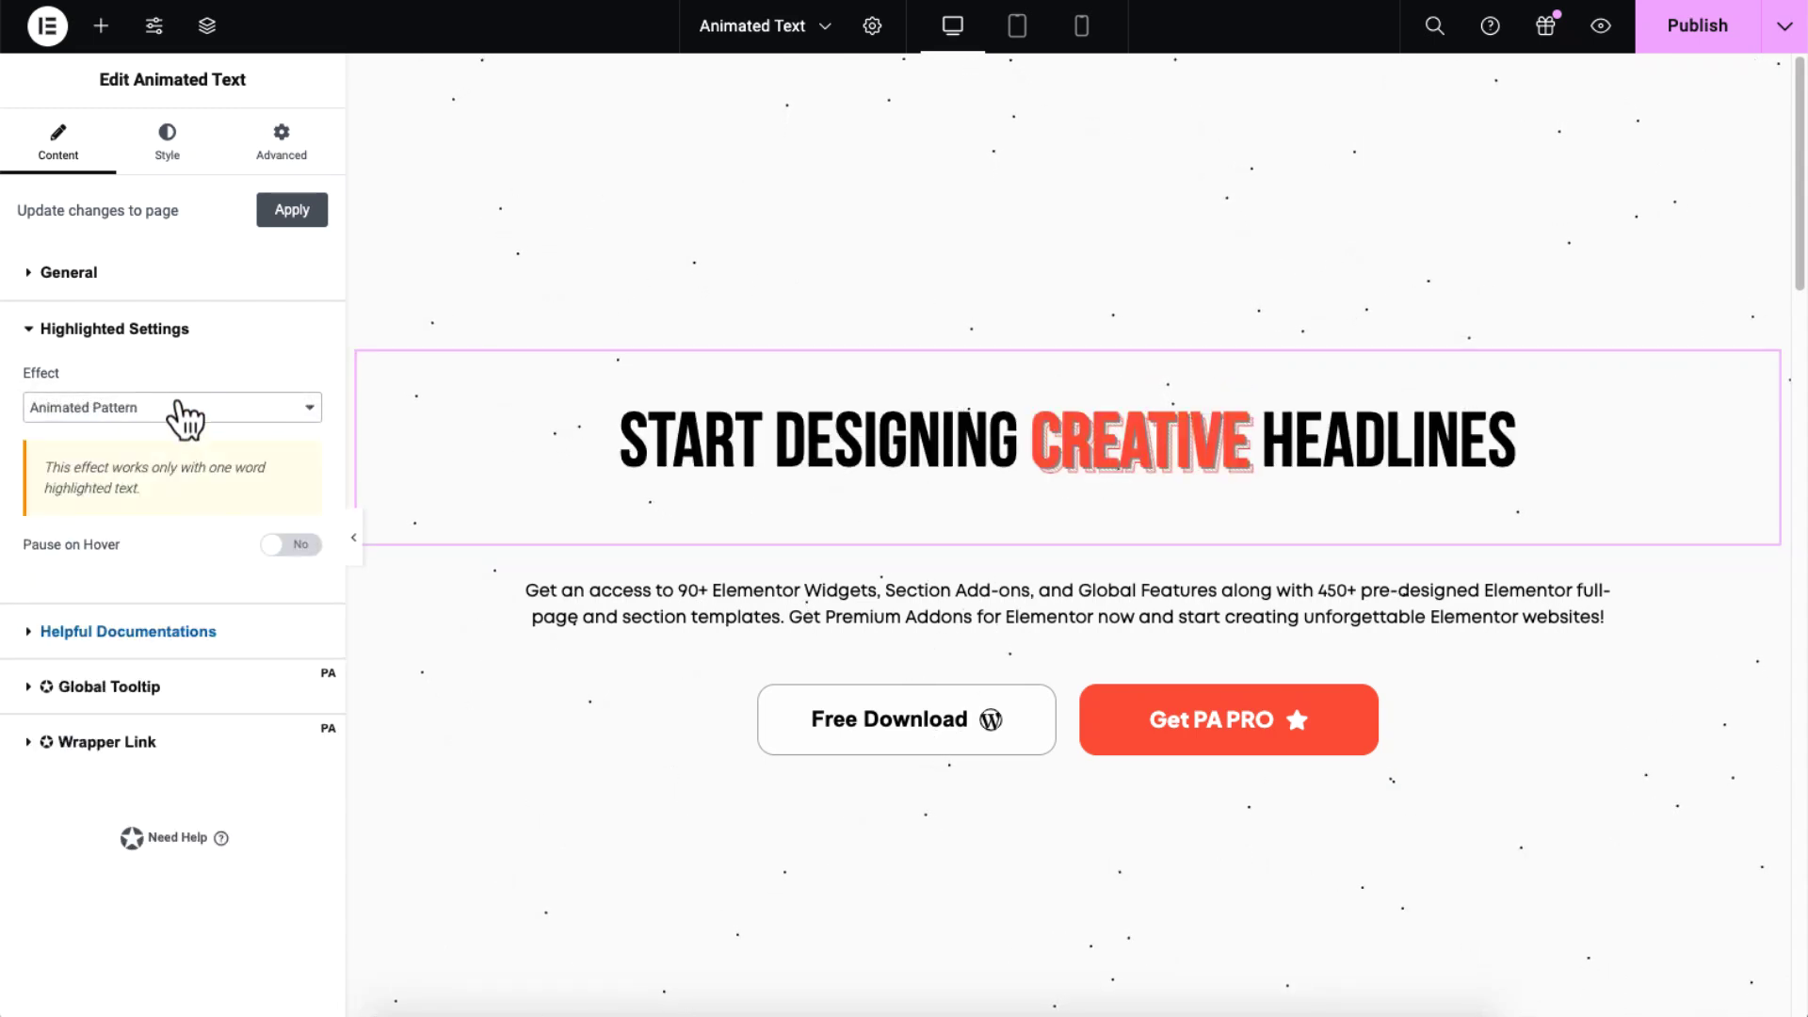
# Try a 120 headline font size, then undo back to 67 px
pyautogui.click(188, 171)
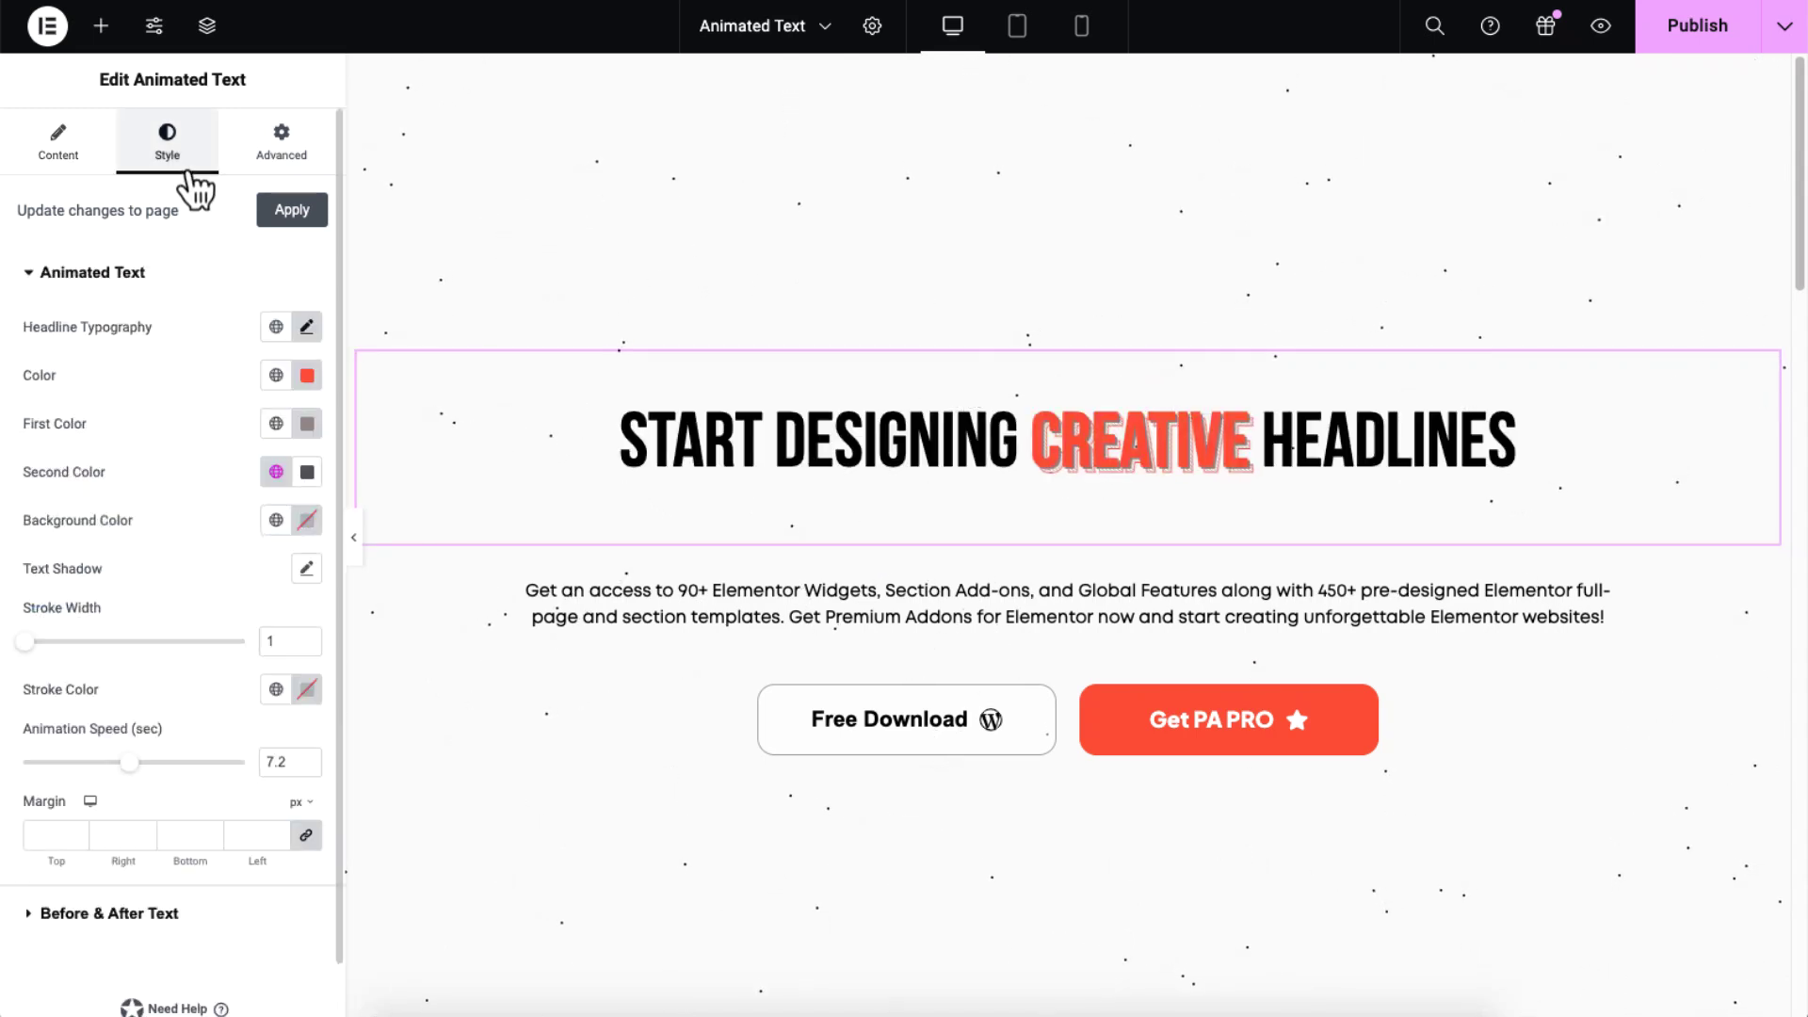
pyautogui.click(306, 329)
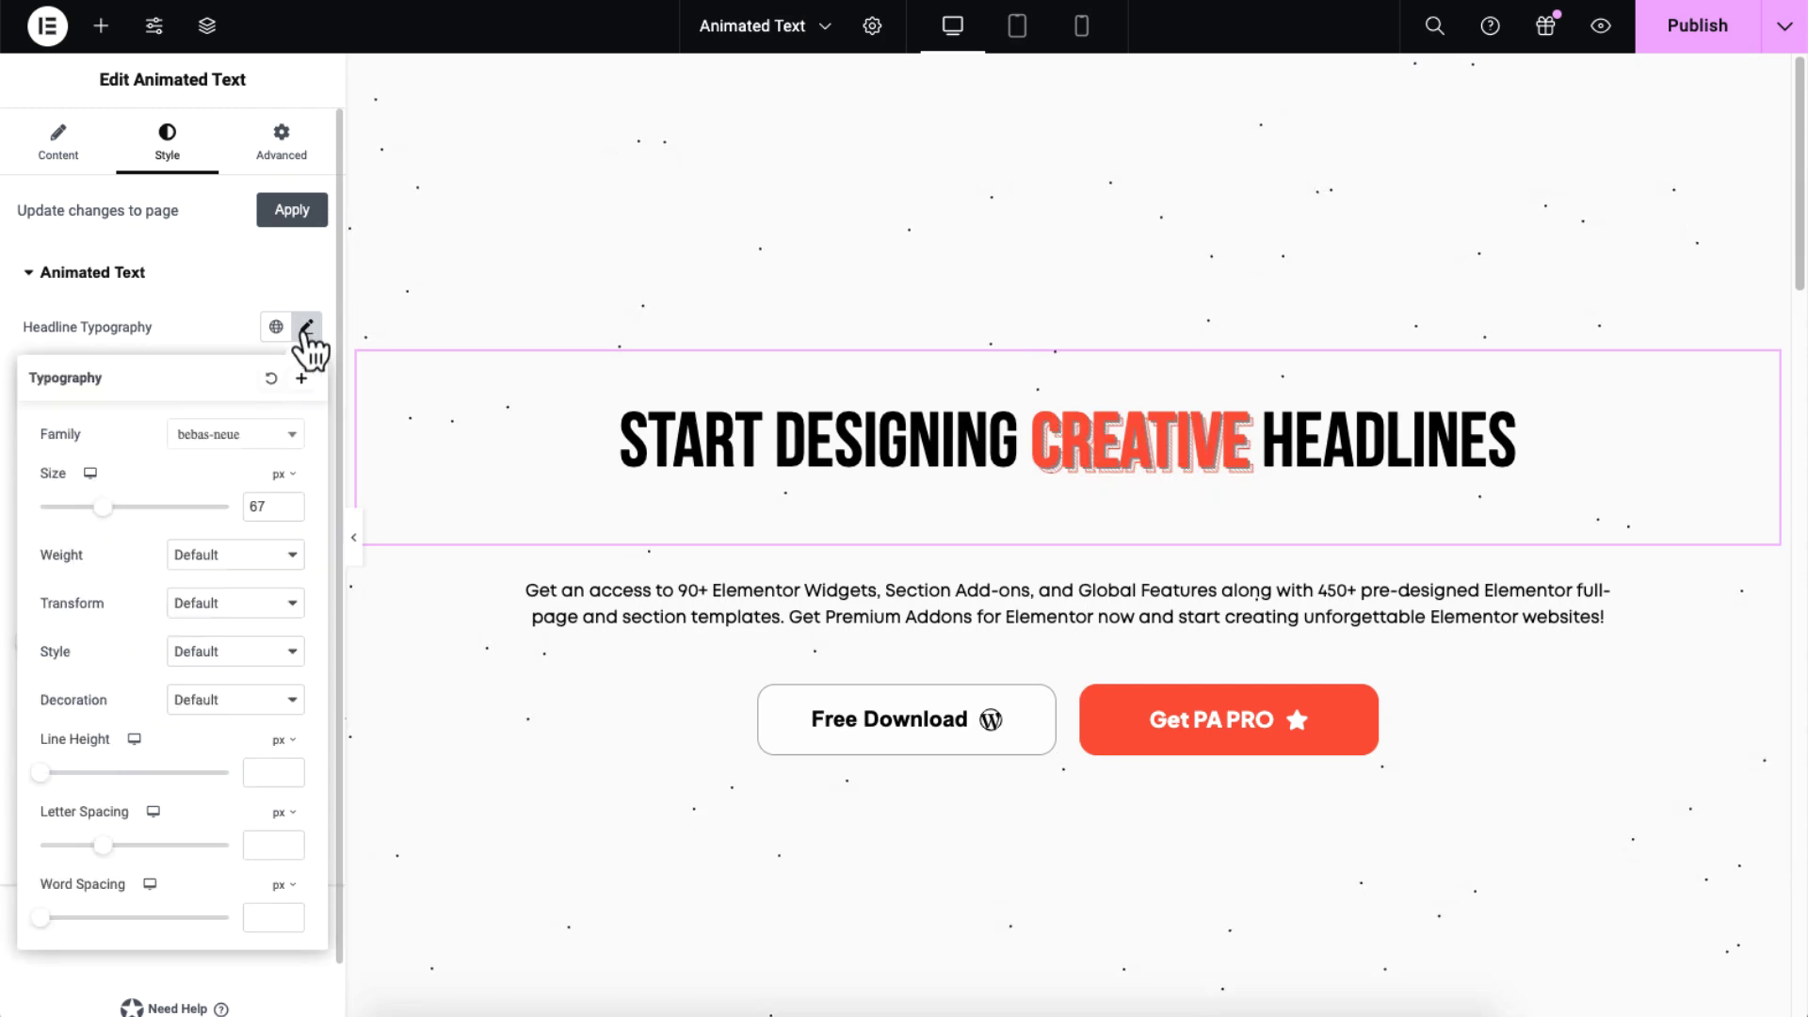
pyautogui.doubleClick(258, 505)
pyautogui.write('120')
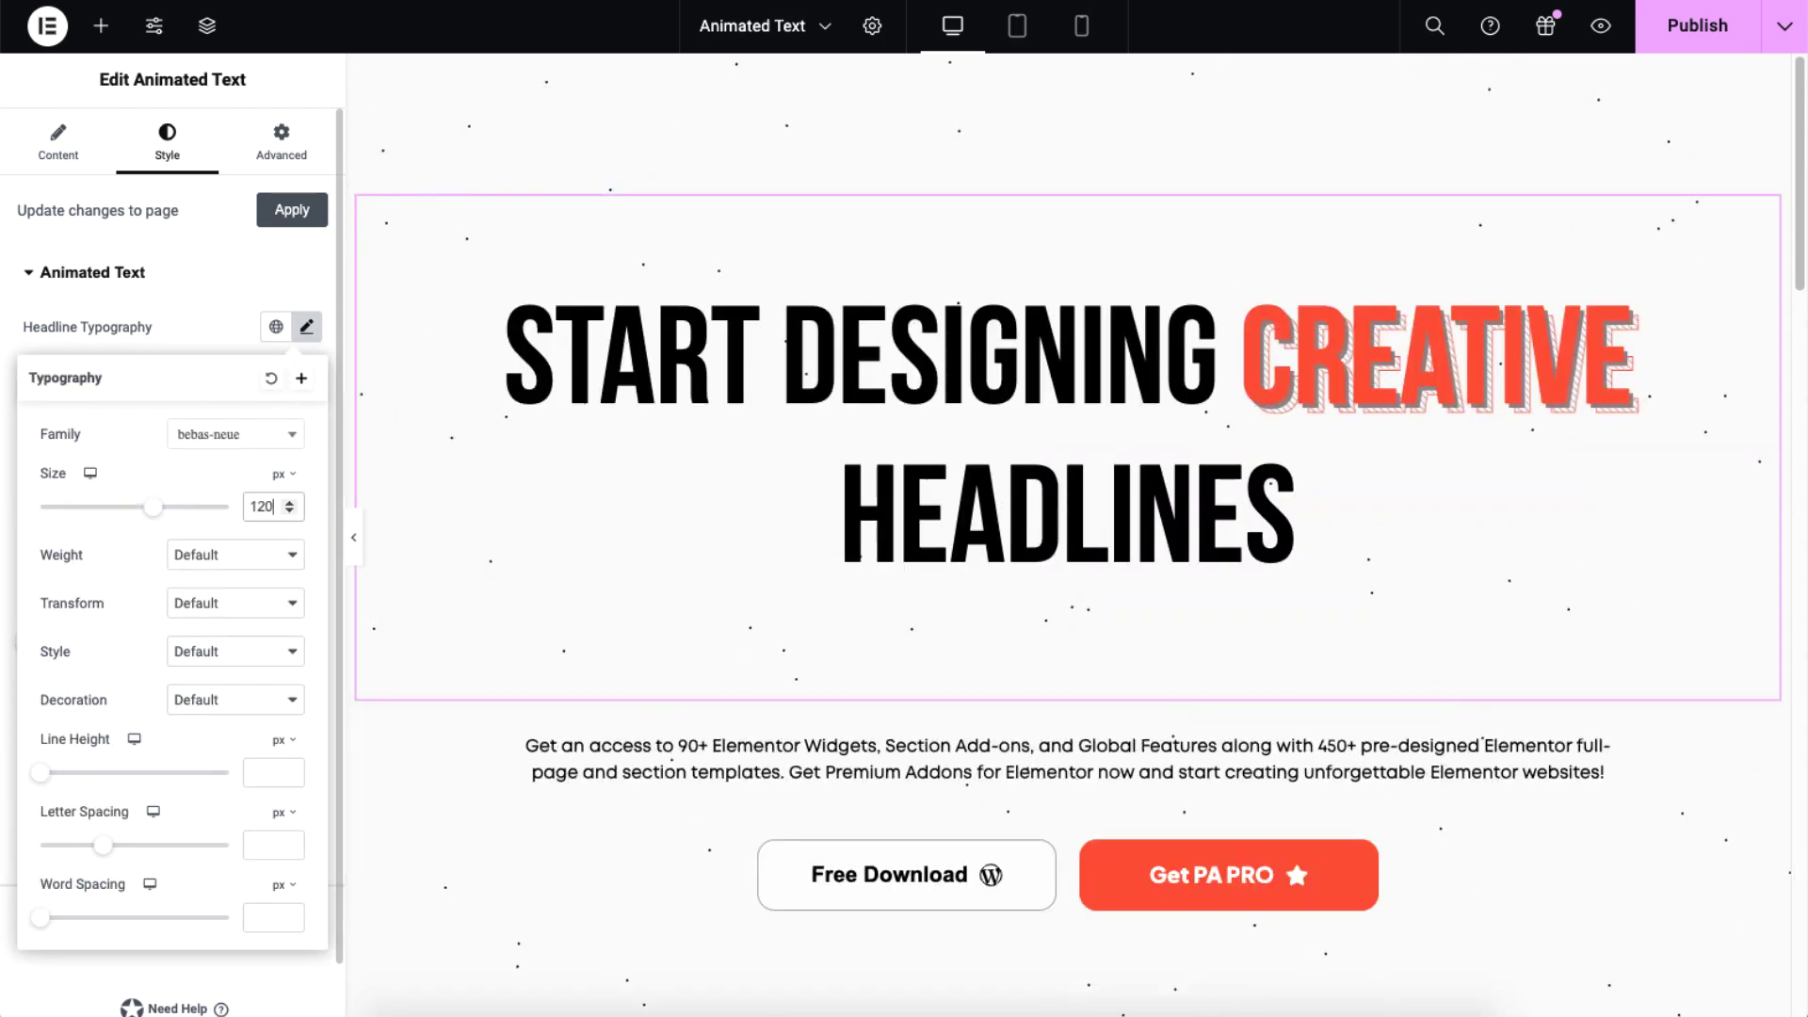
pyautogui.hotkey('ctrl', 'z')
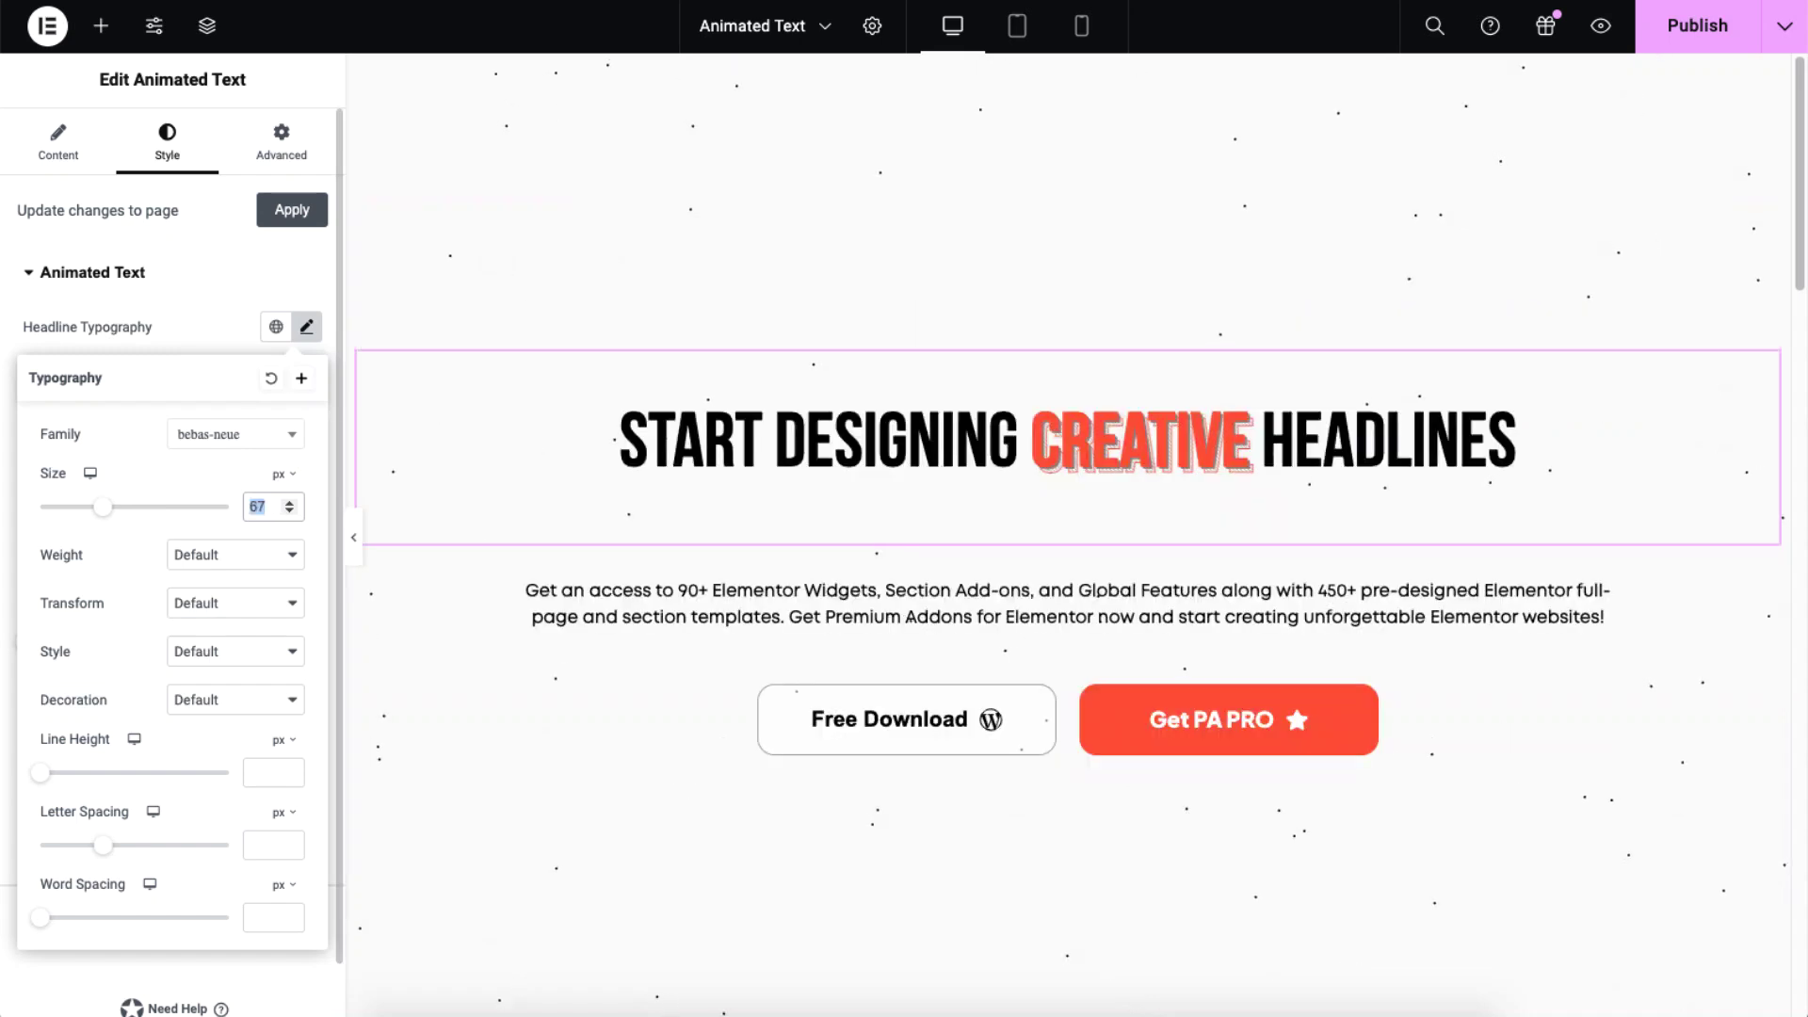
# Change the highlight effect to Animated Fill
pyautogui.click(87, 168)
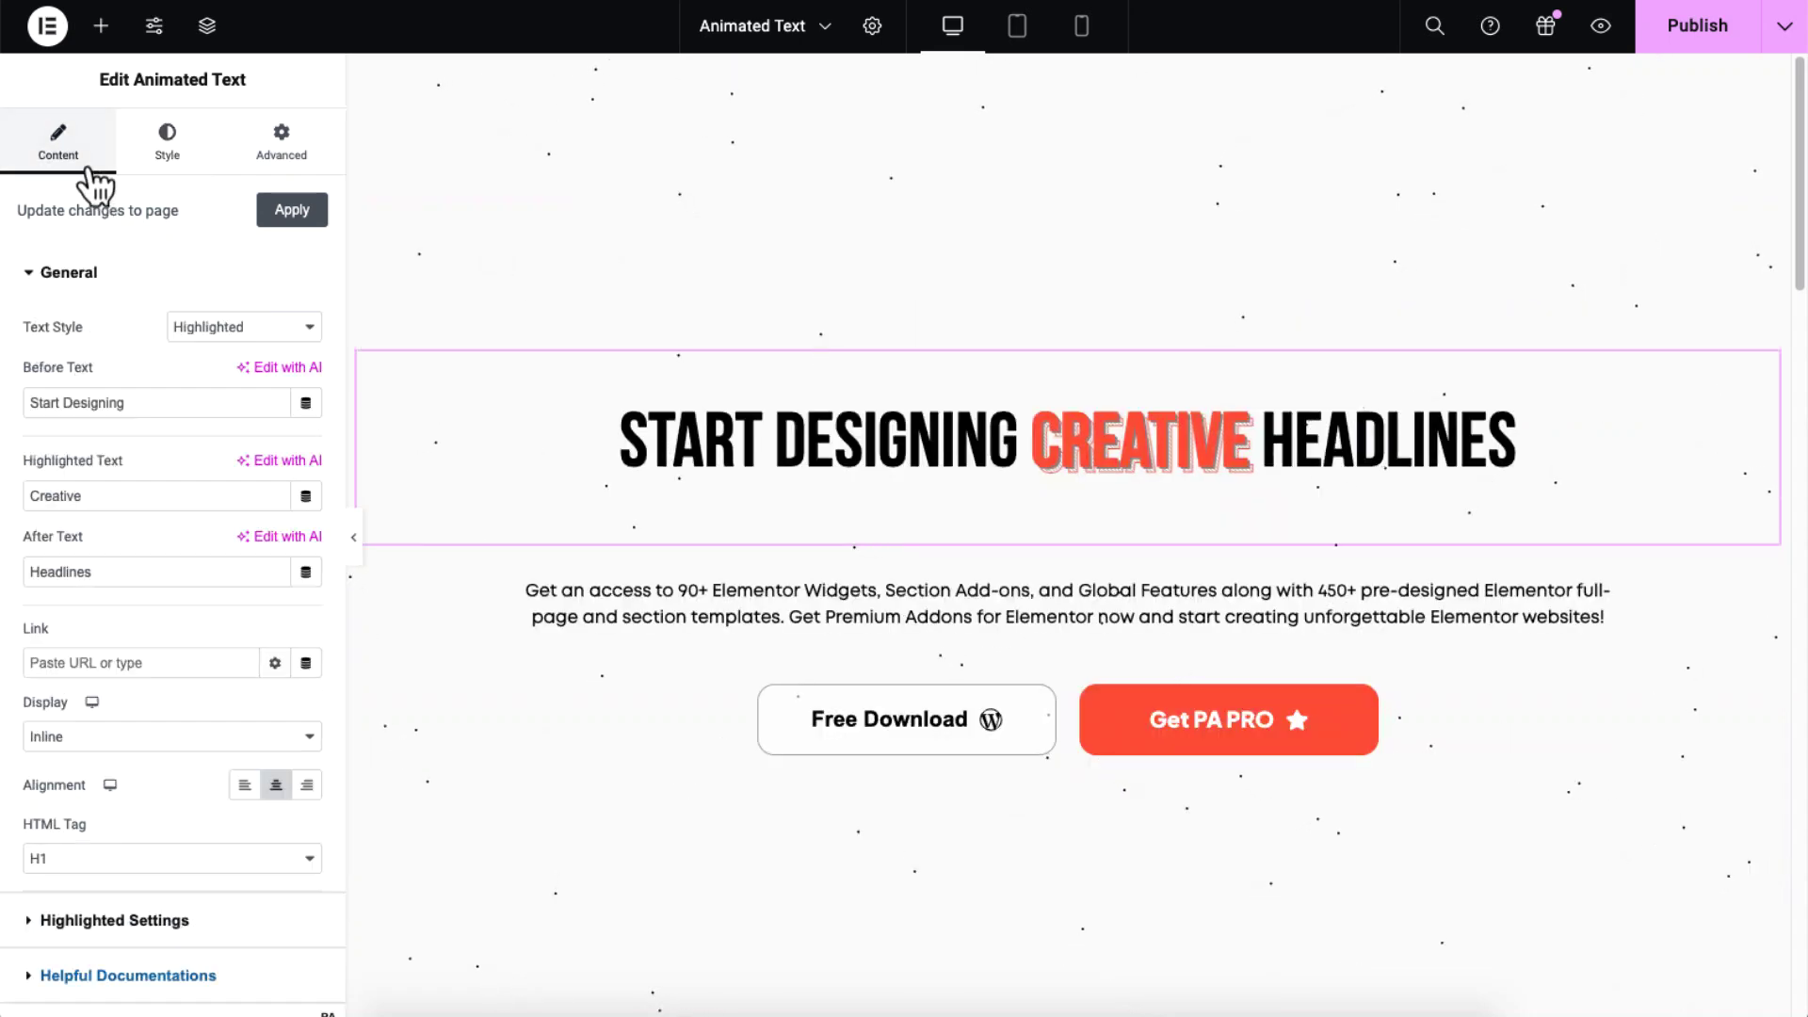
pyautogui.click(180, 920)
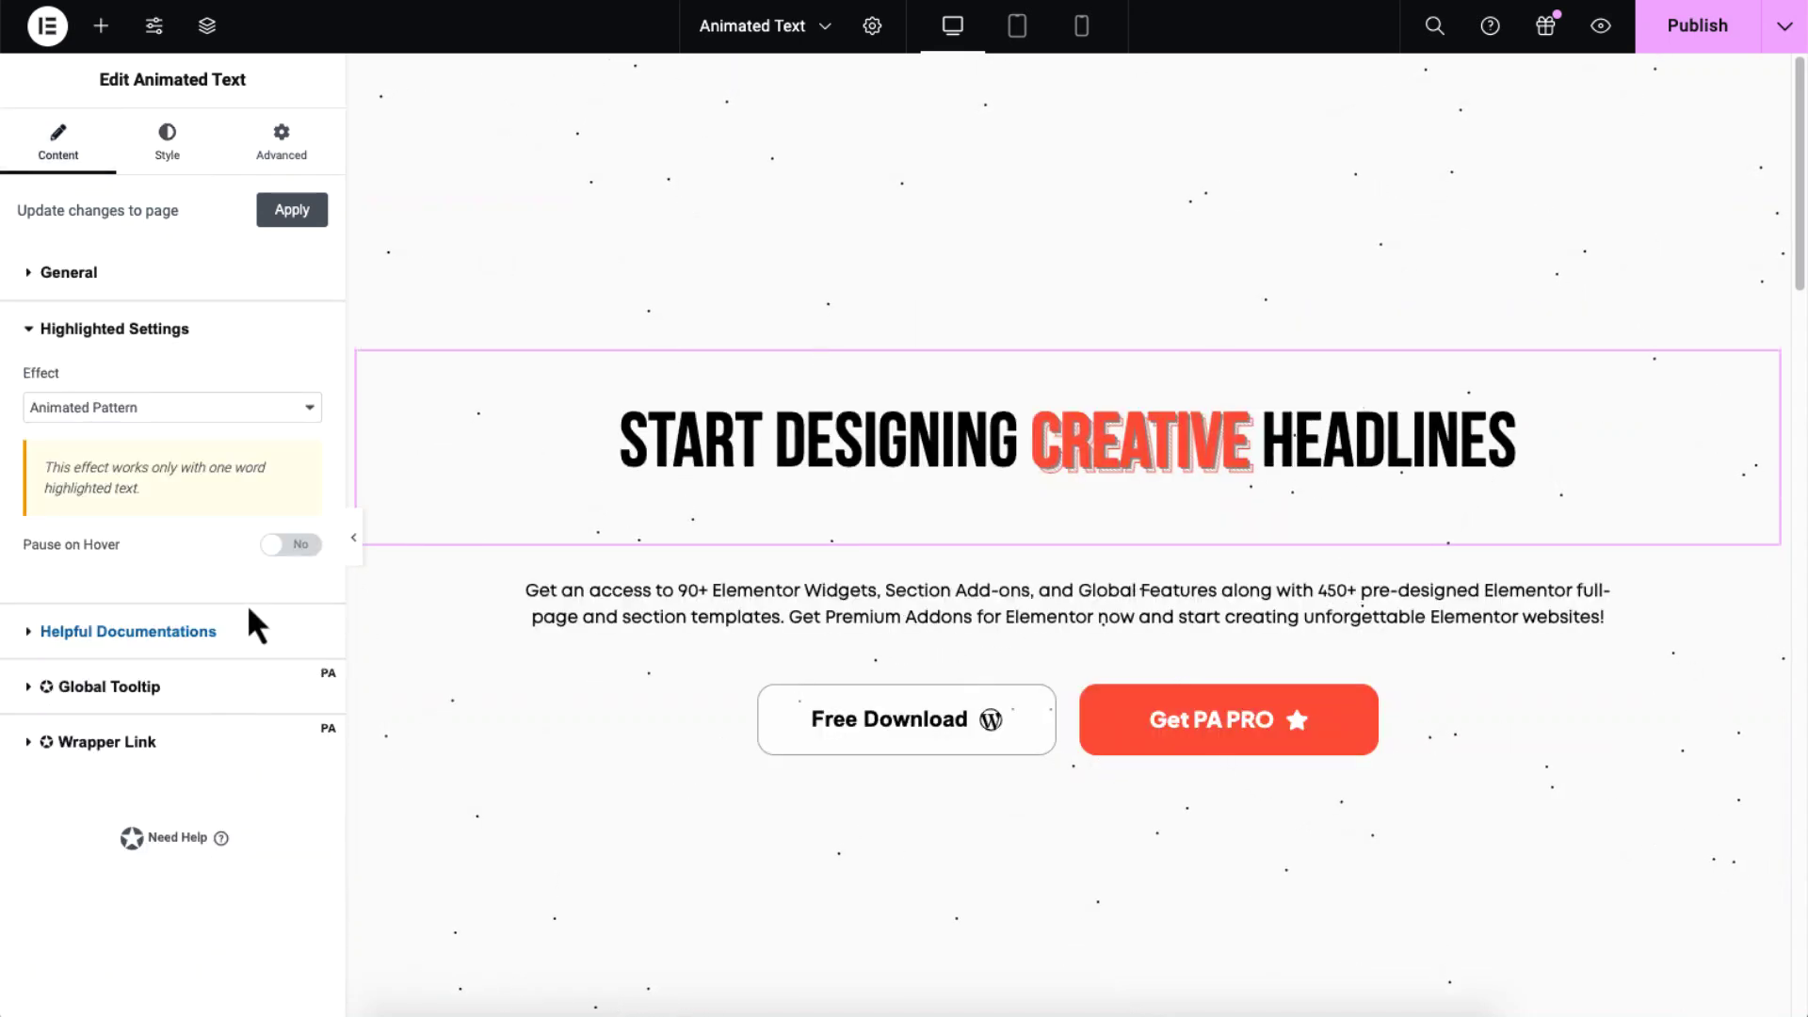
pyautogui.click(220, 403)
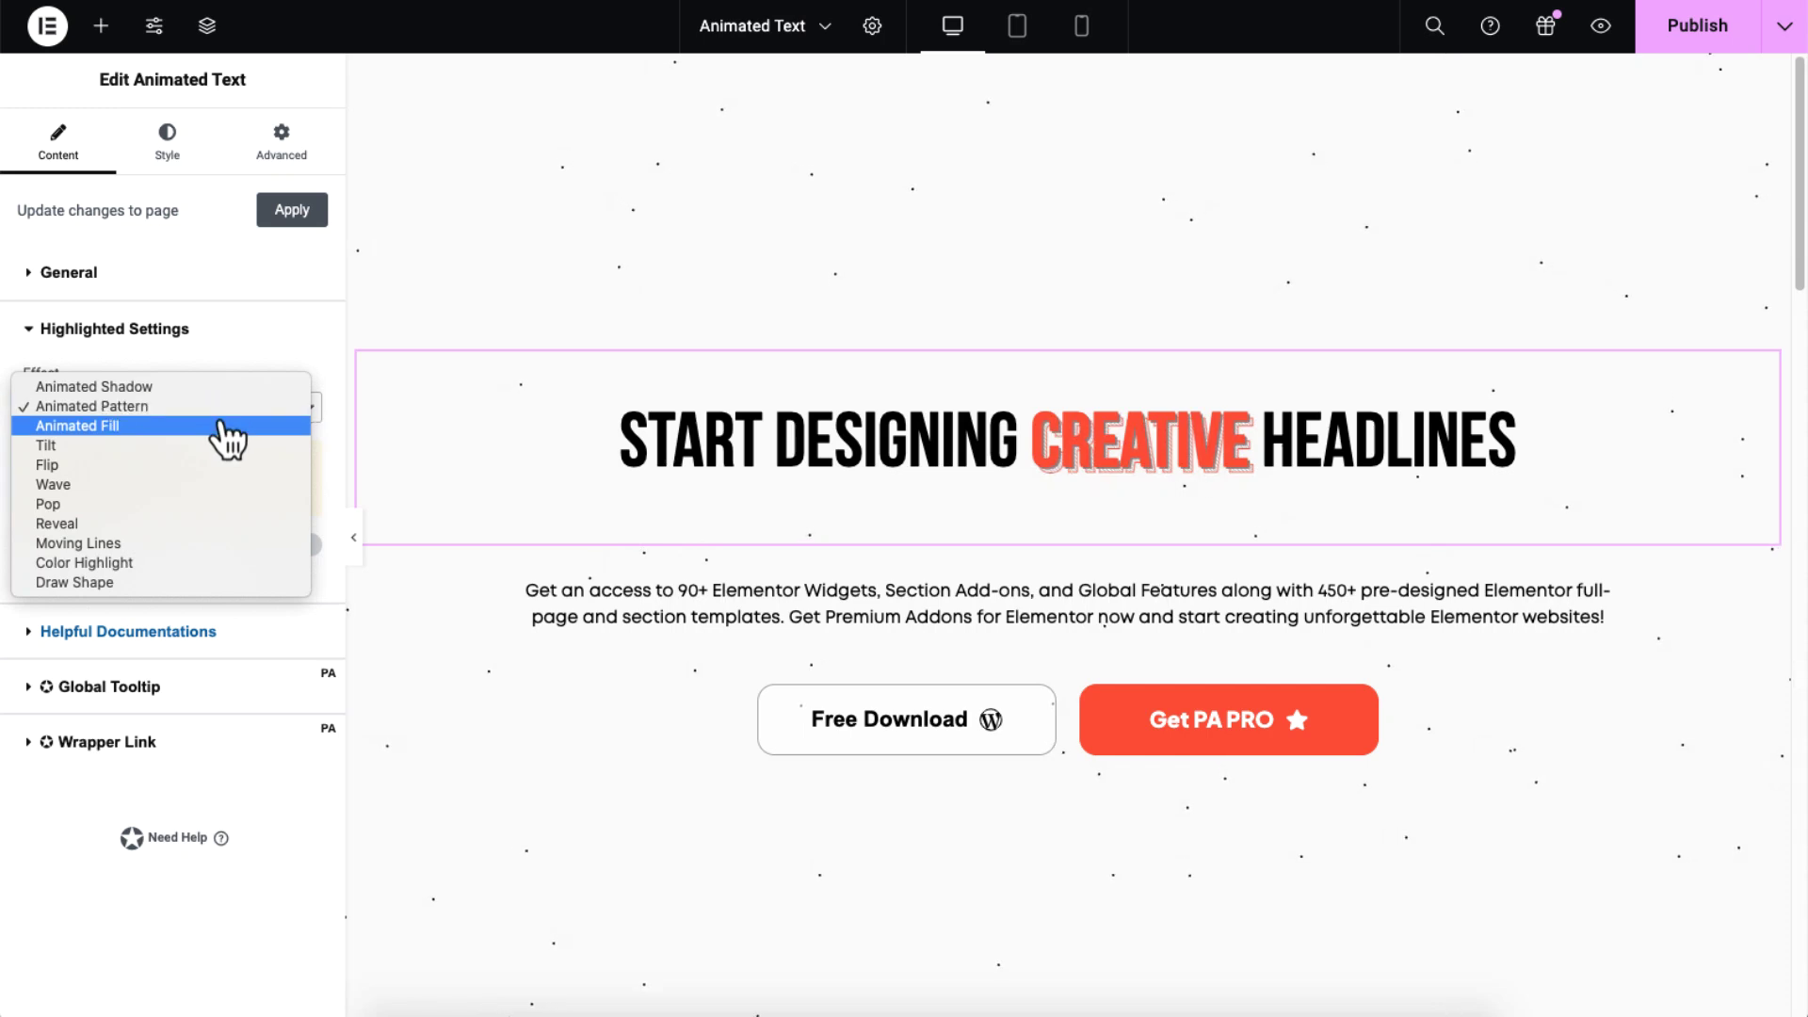
pyautogui.click(218, 424)
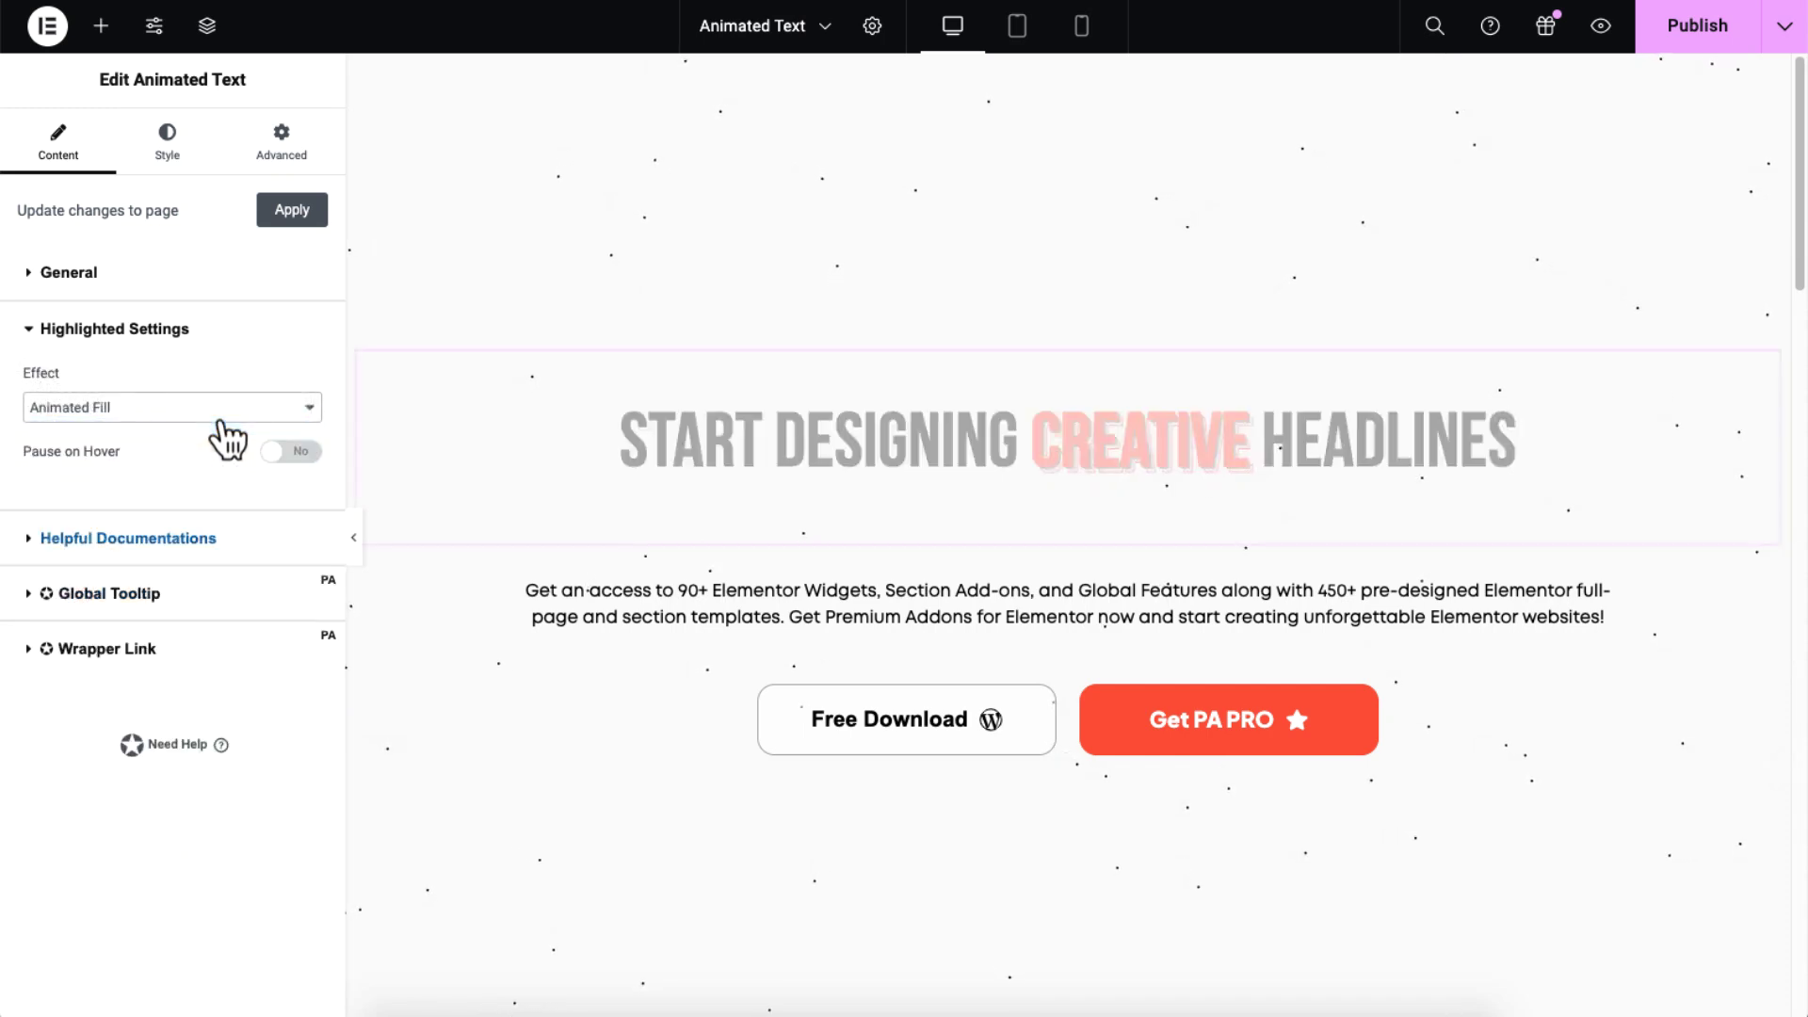
# Use check.png from the Media Library as the highlighted word's fill image
pyautogui.click(179, 160)
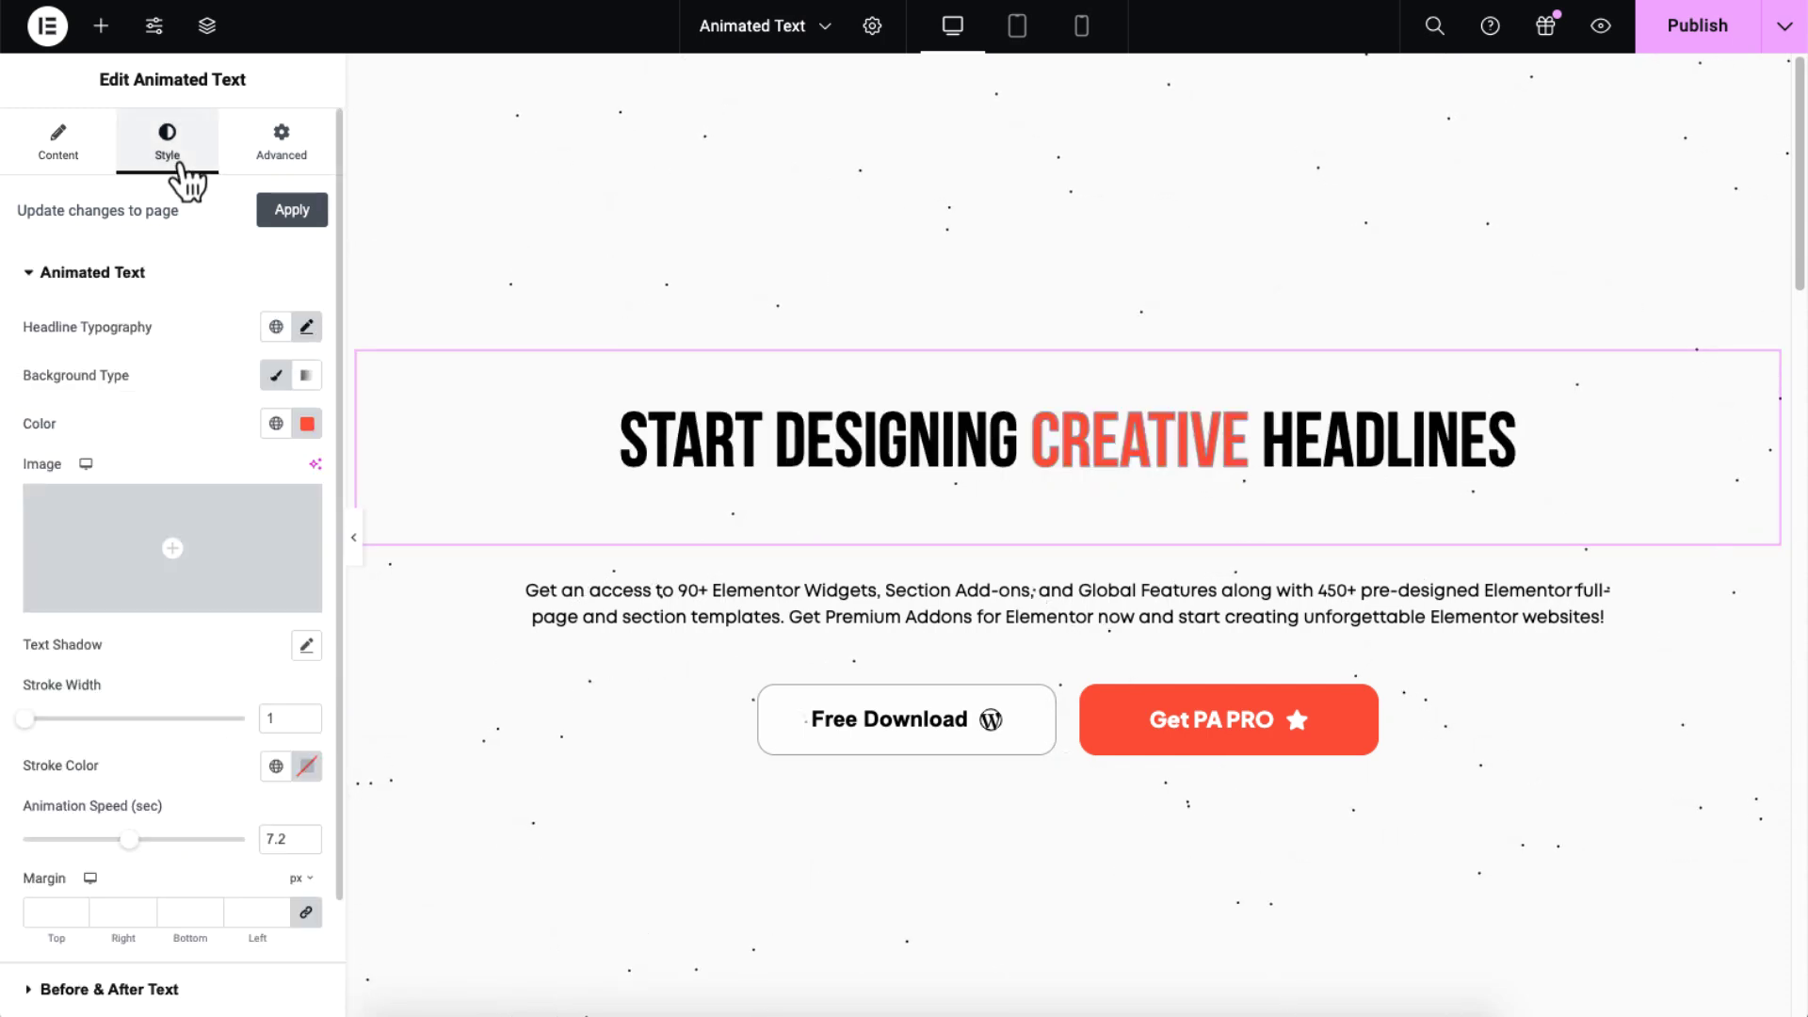
pyautogui.click(223, 533)
pyautogui.scroll(-5, 625, 585)
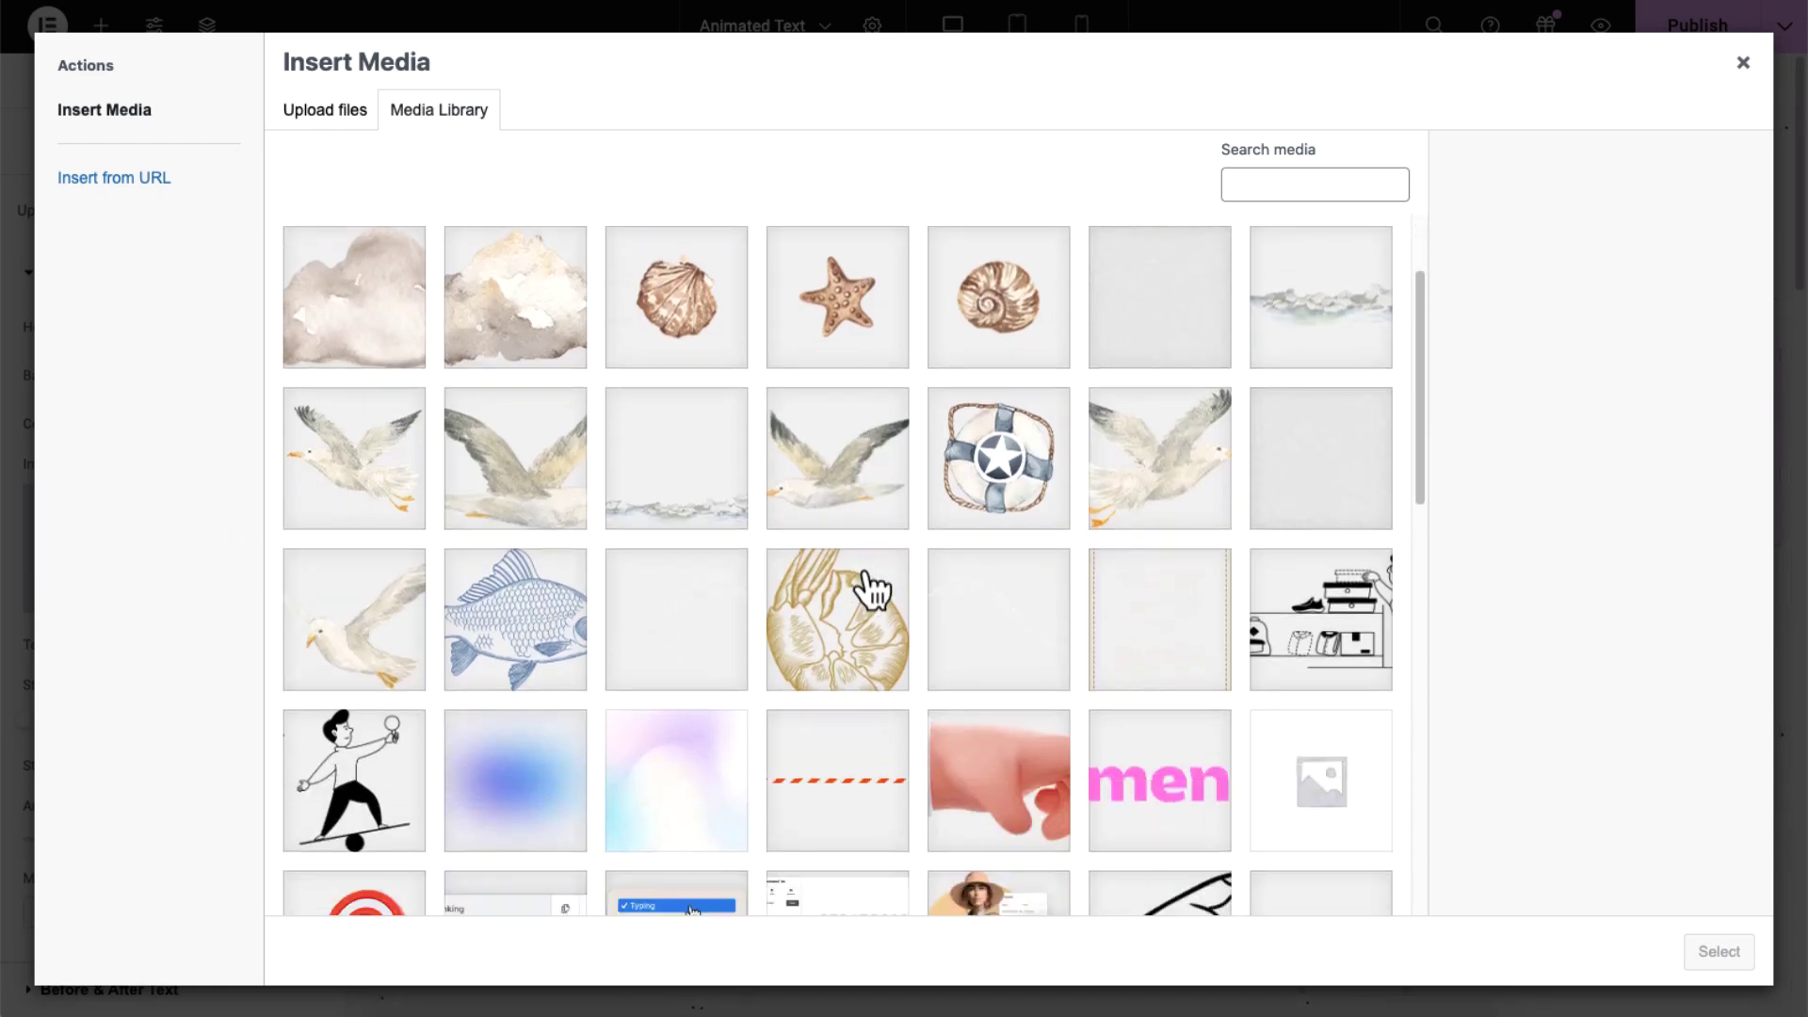
pyautogui.scroll(-3, 857, 593)
pyautogui.click(522, 660)
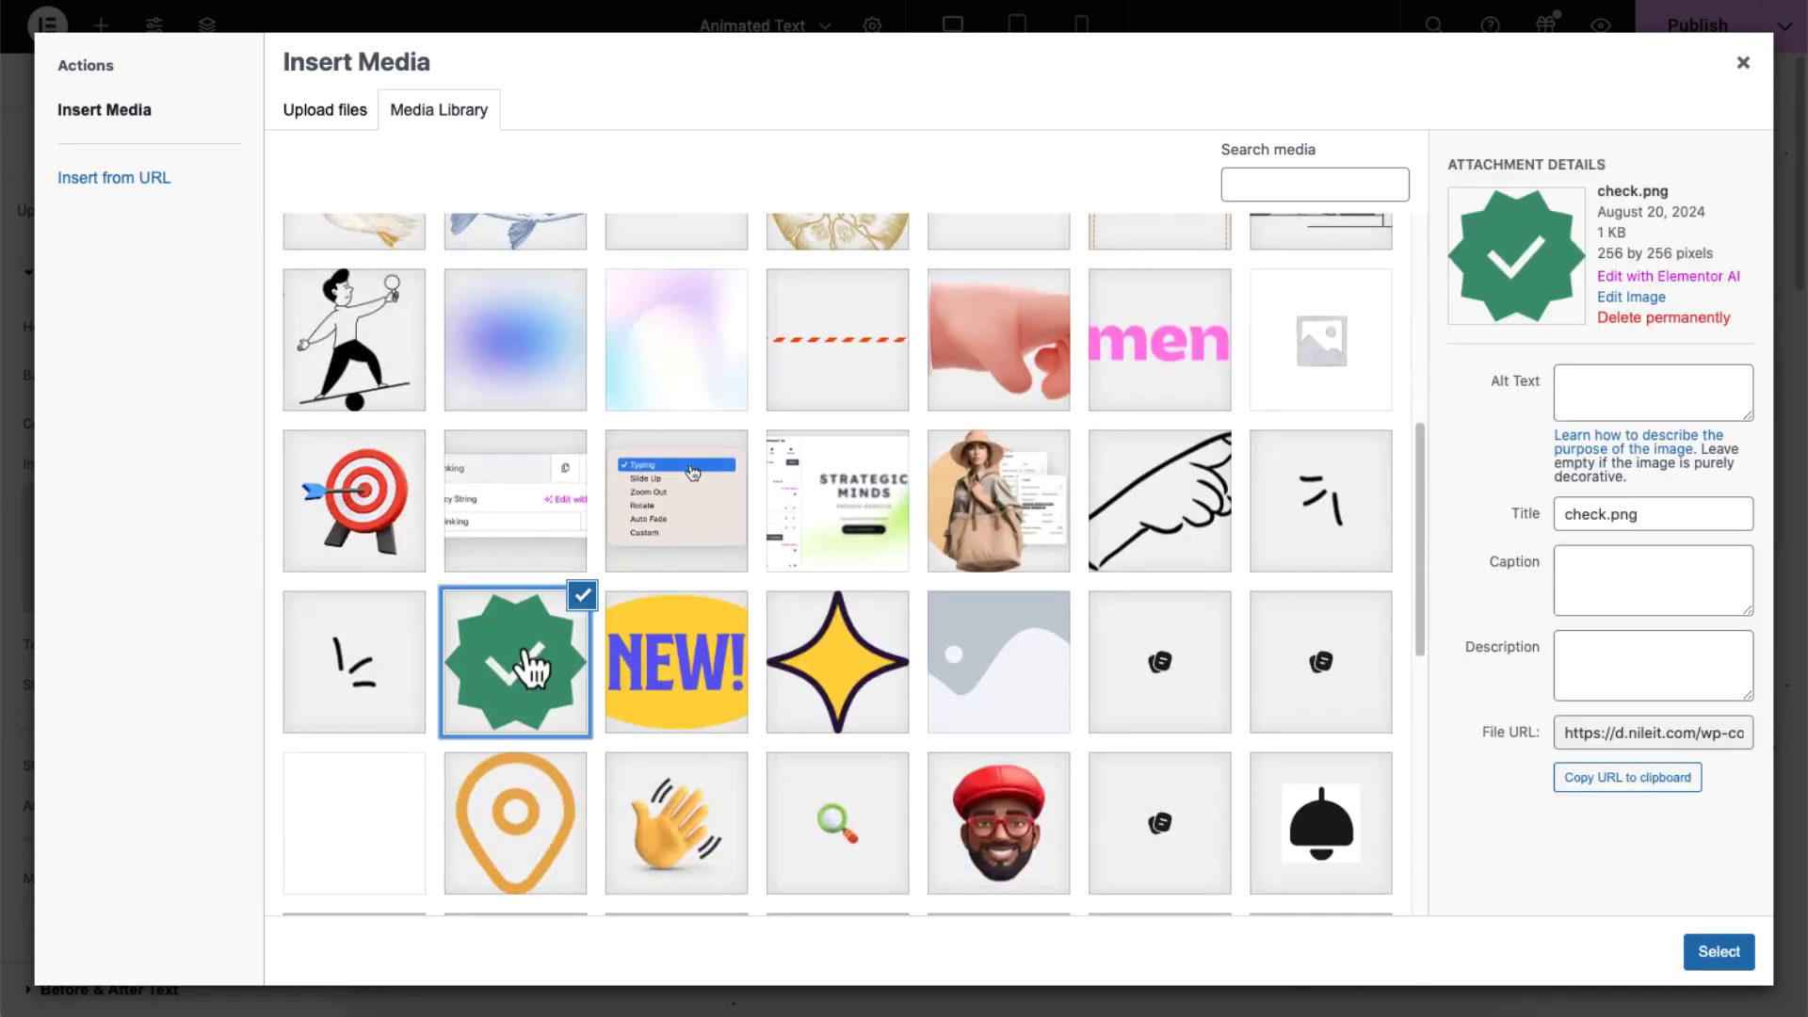
pyautogui.click(1720, 953)
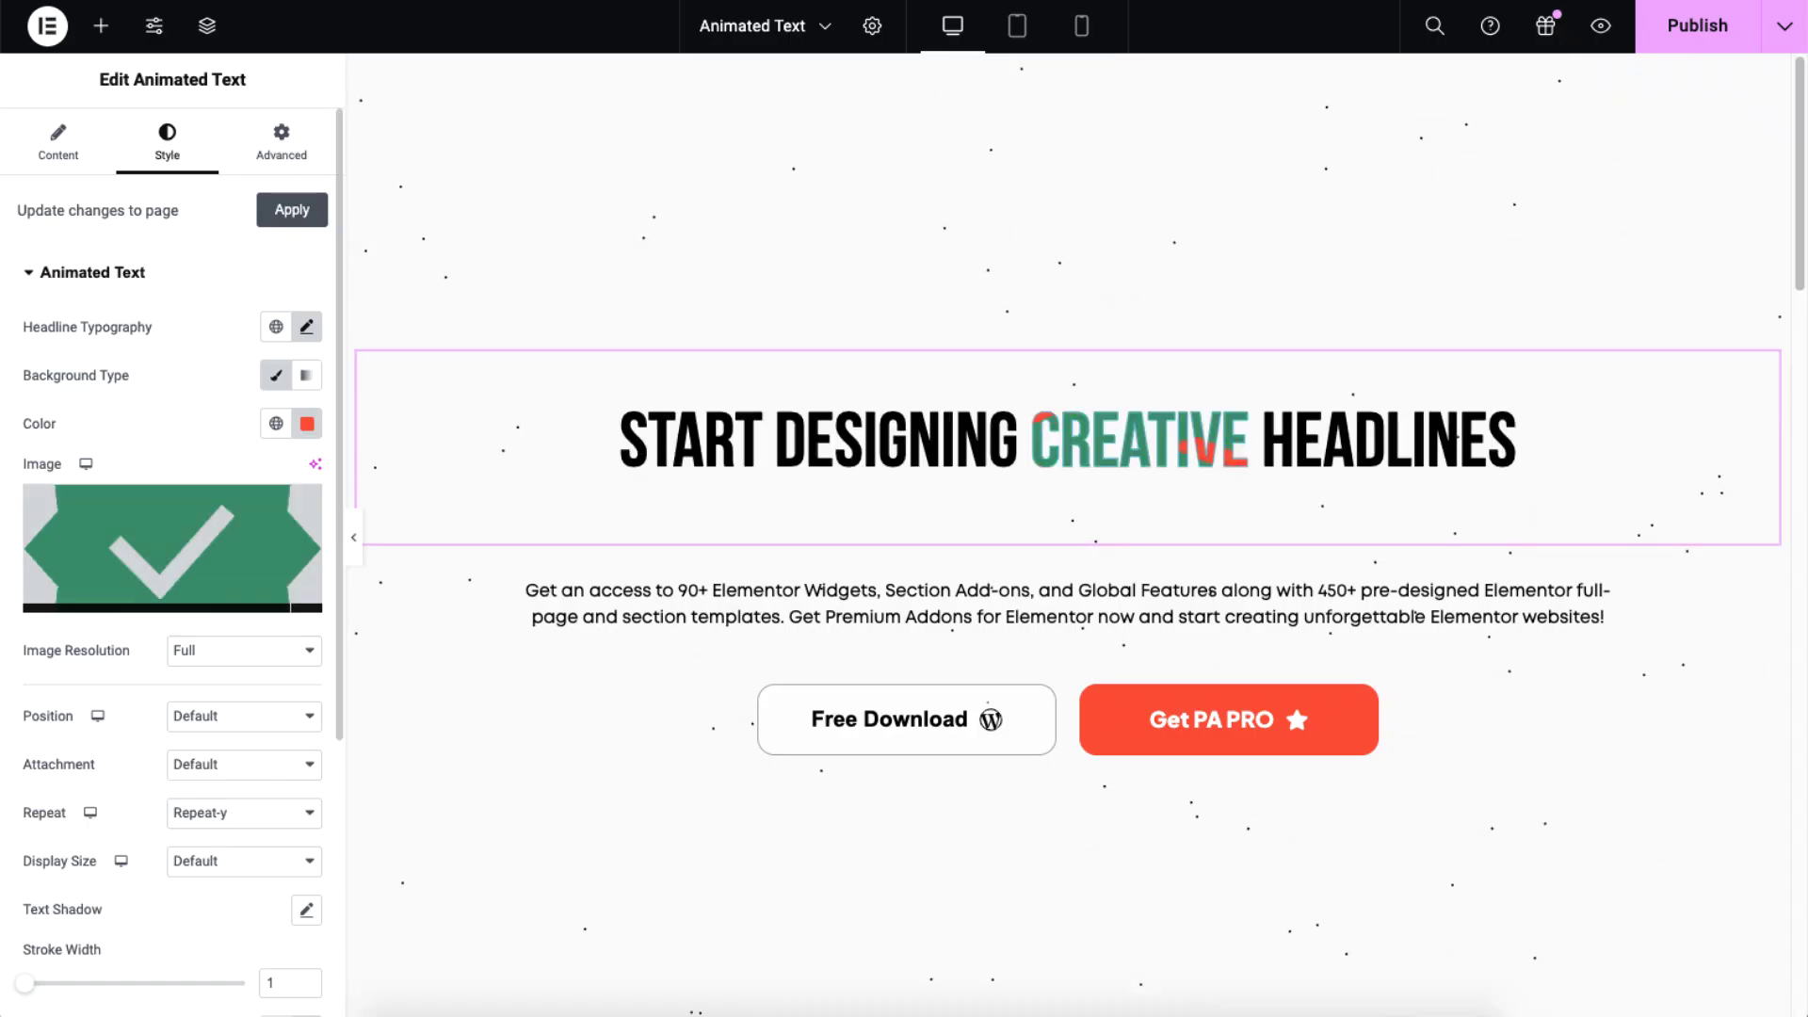
# Cycle the highlight effect through Tilt, Flip, Wave and Pop, ending on Reveal
pyautogui.click(59, 151)
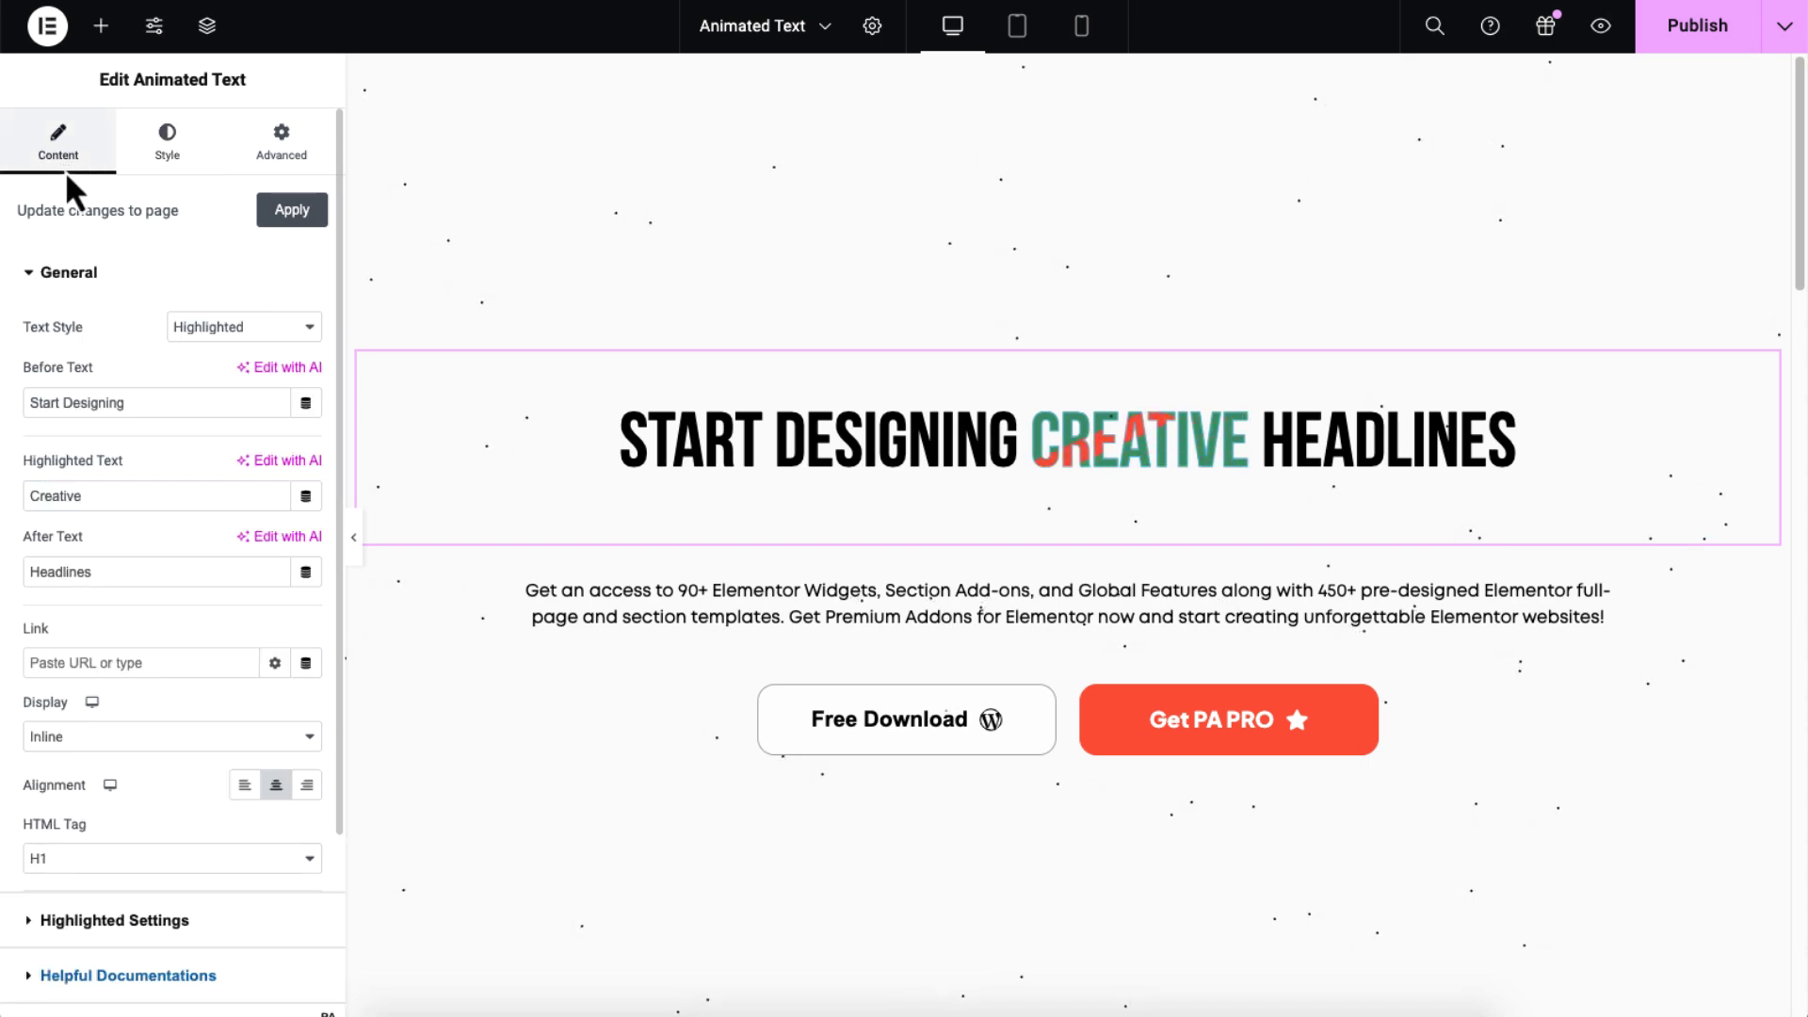
pyautogui.click(189, 921)
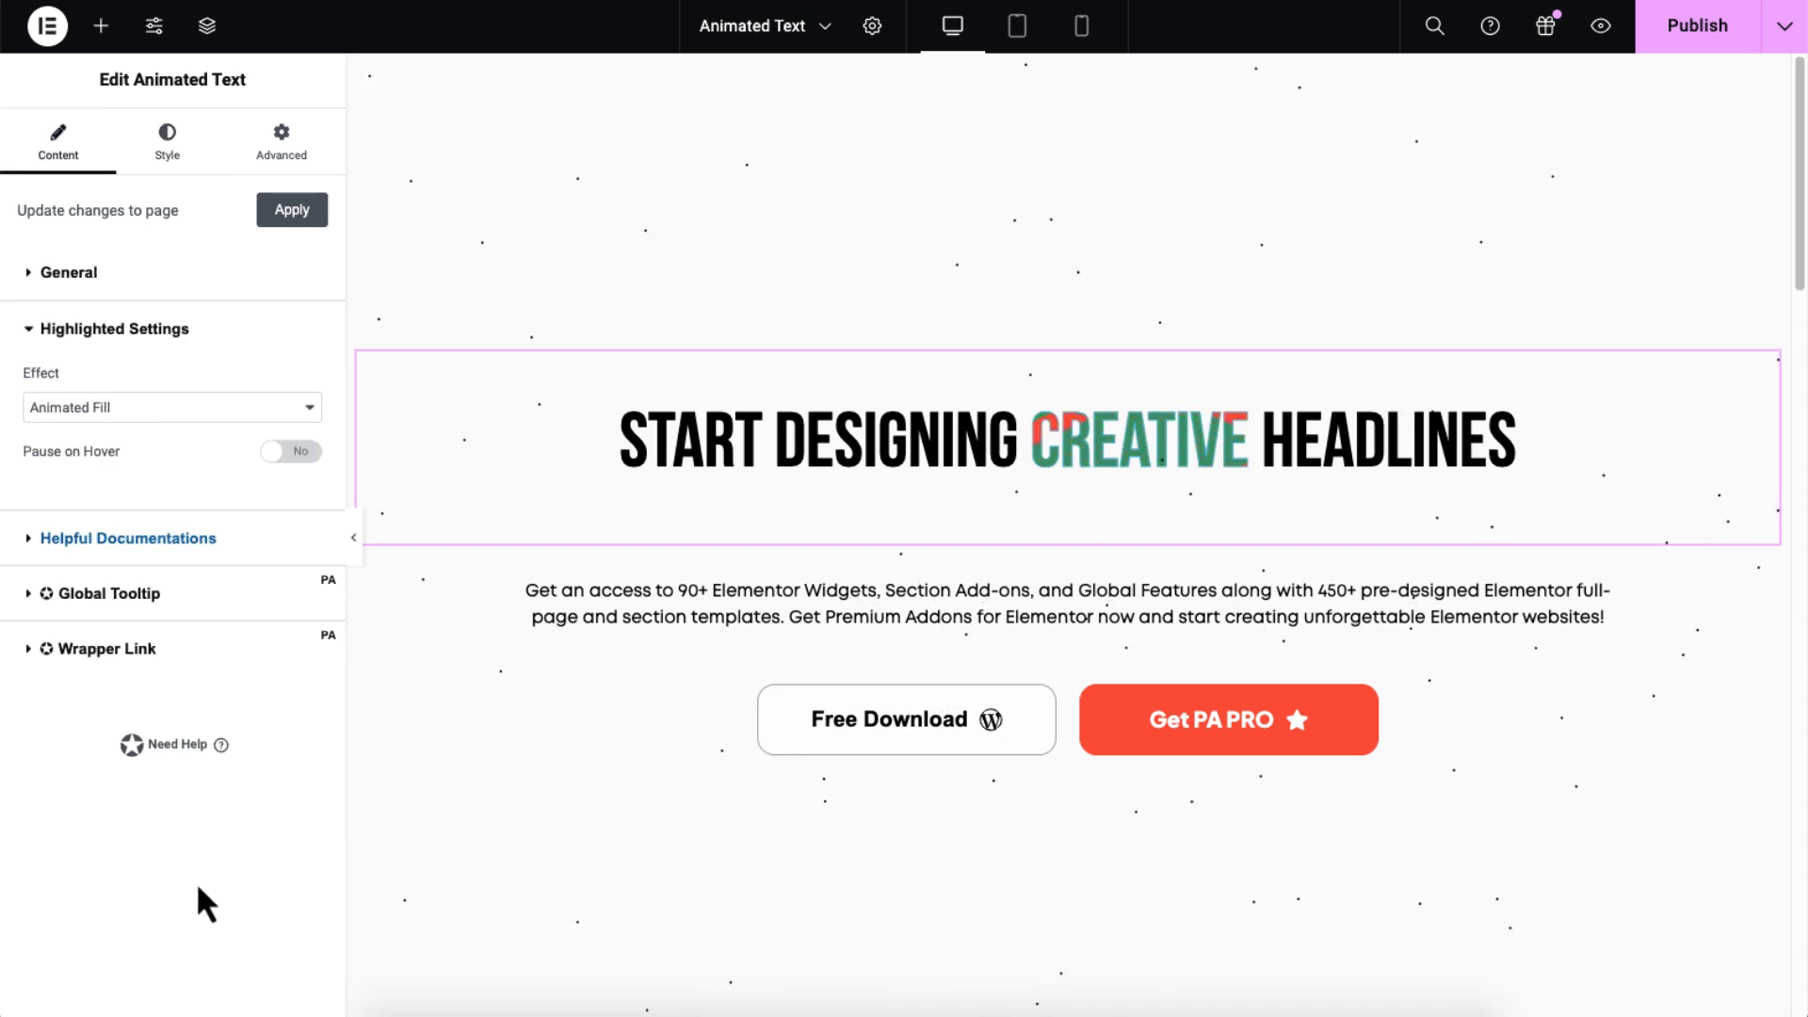
pyautogui.click(239, 414)
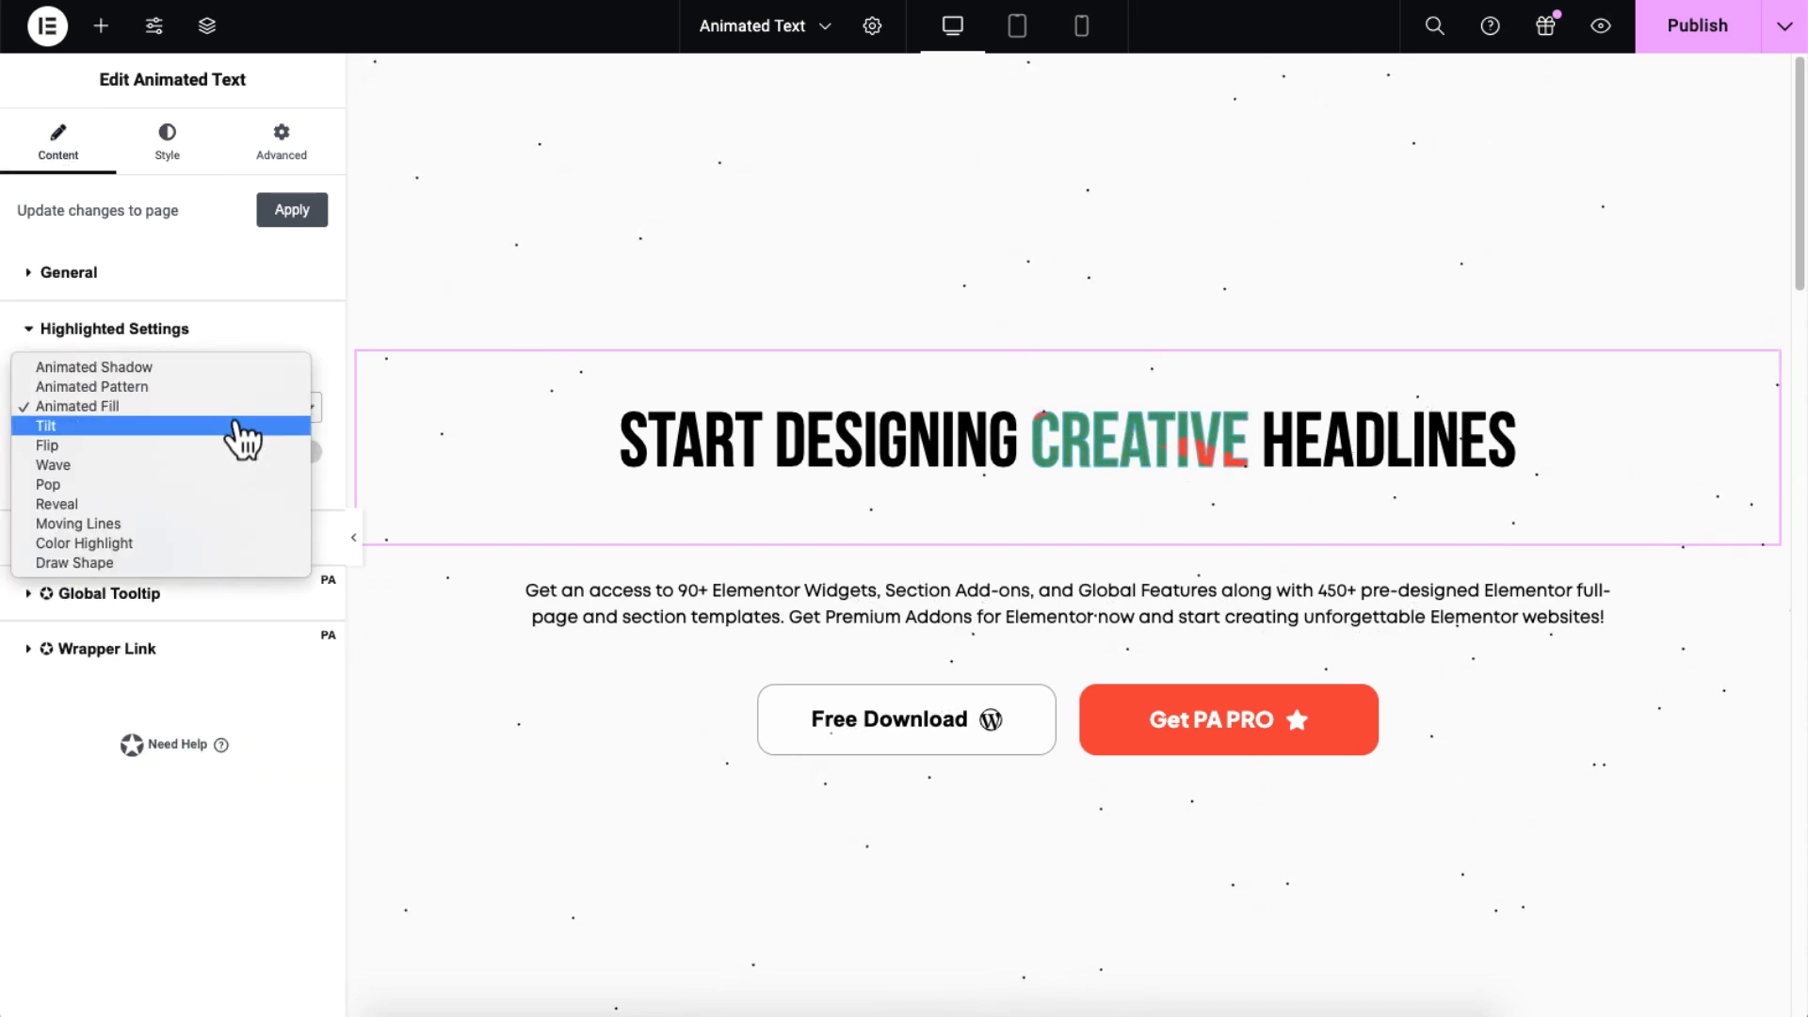
pyautogui.click(242, 426)
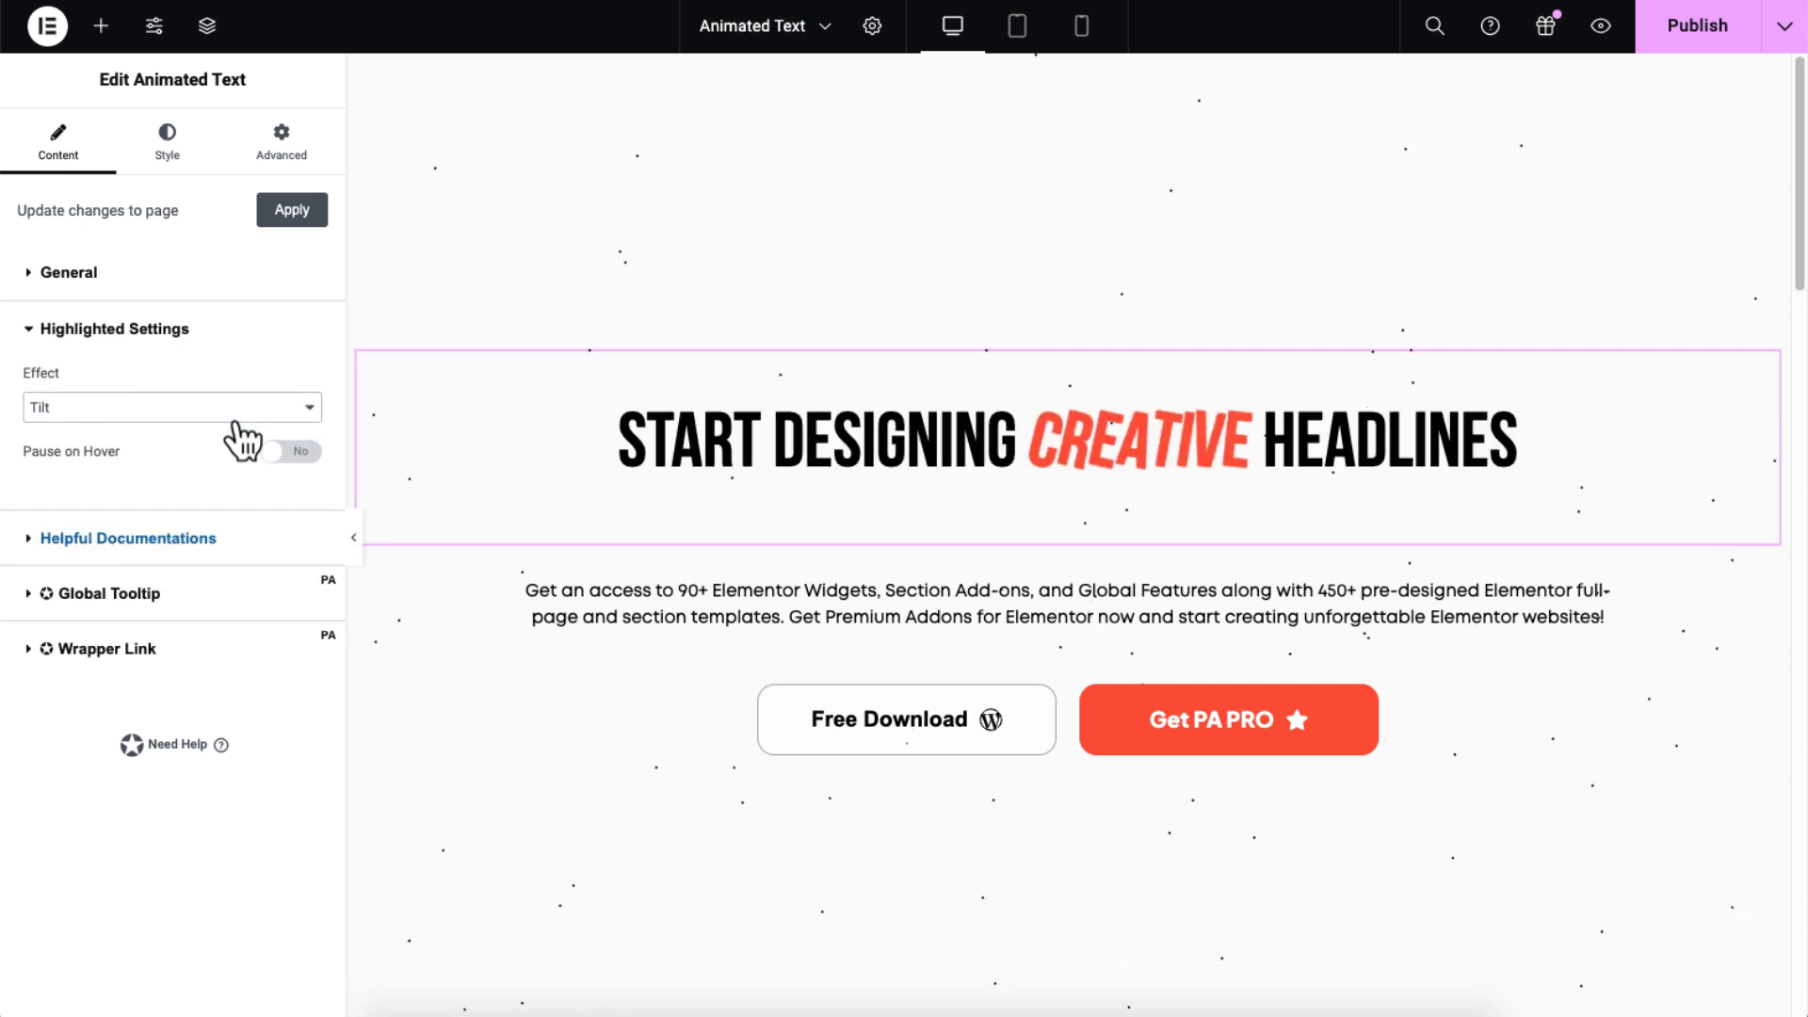
pyautogui.click(237, 423)
pyautogui.click(236, 424)
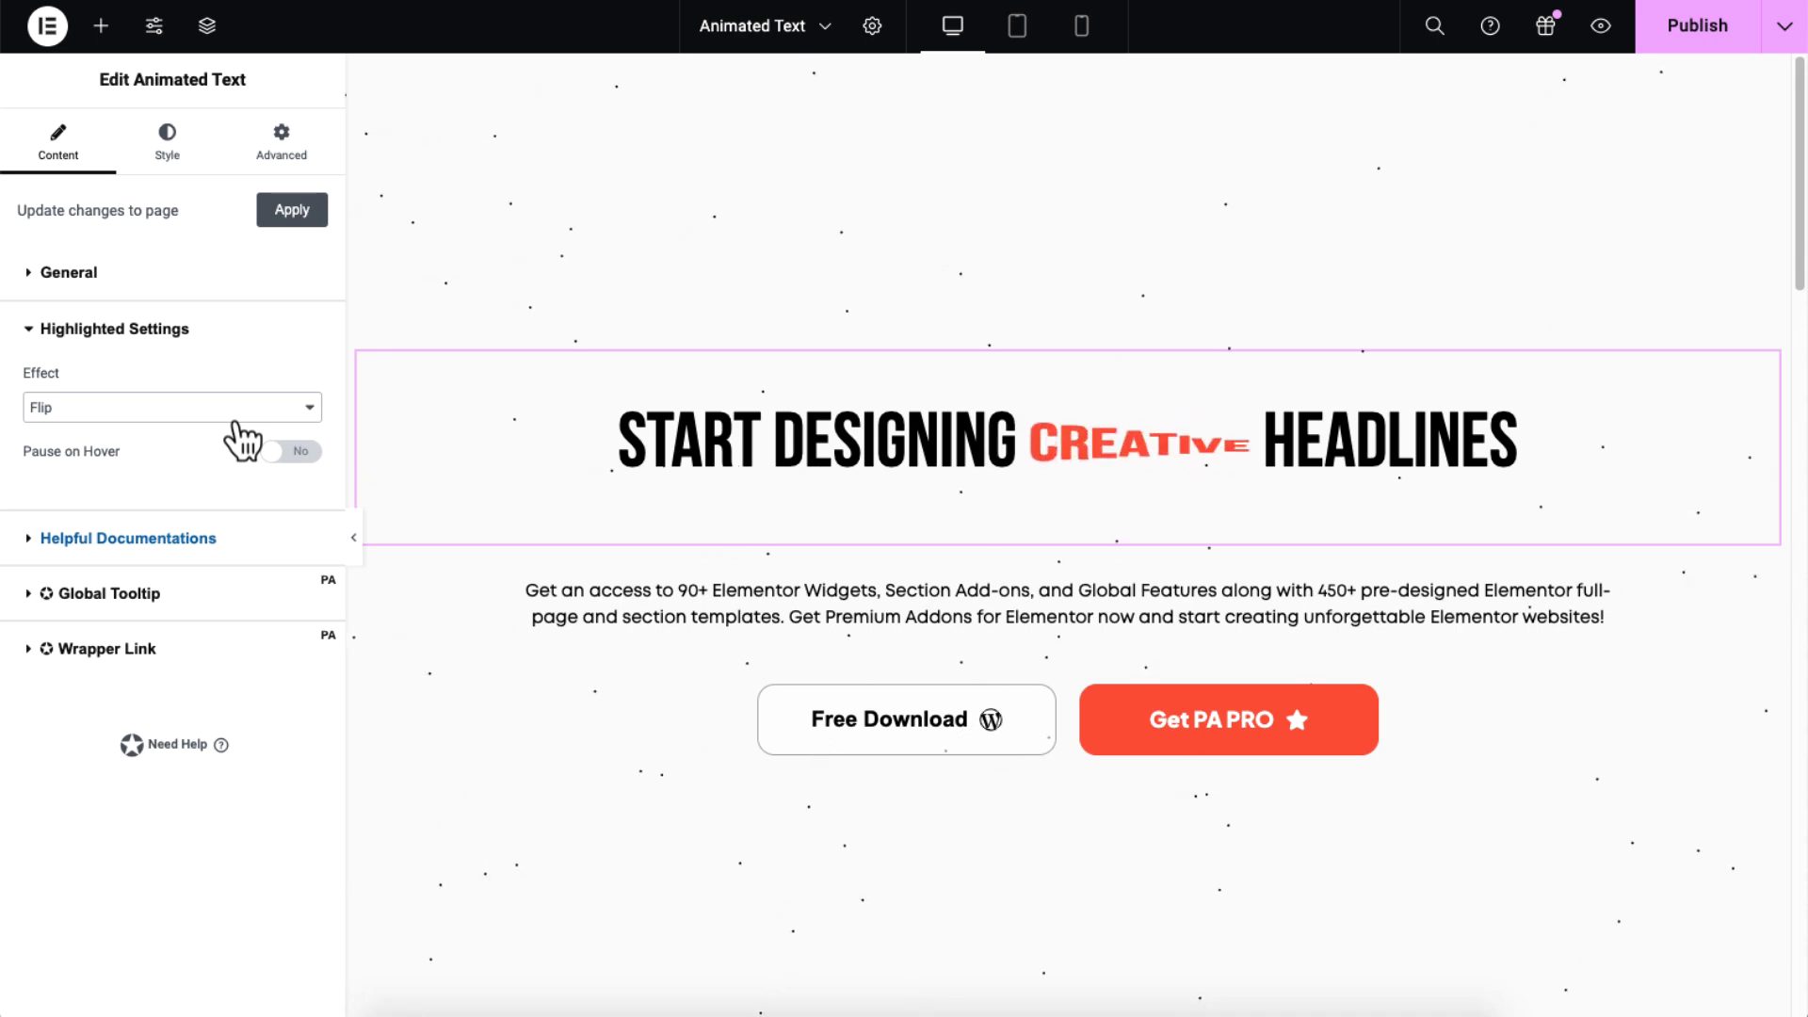
pyautogui.click(237, 425)
pyautogui.click(237, 425)
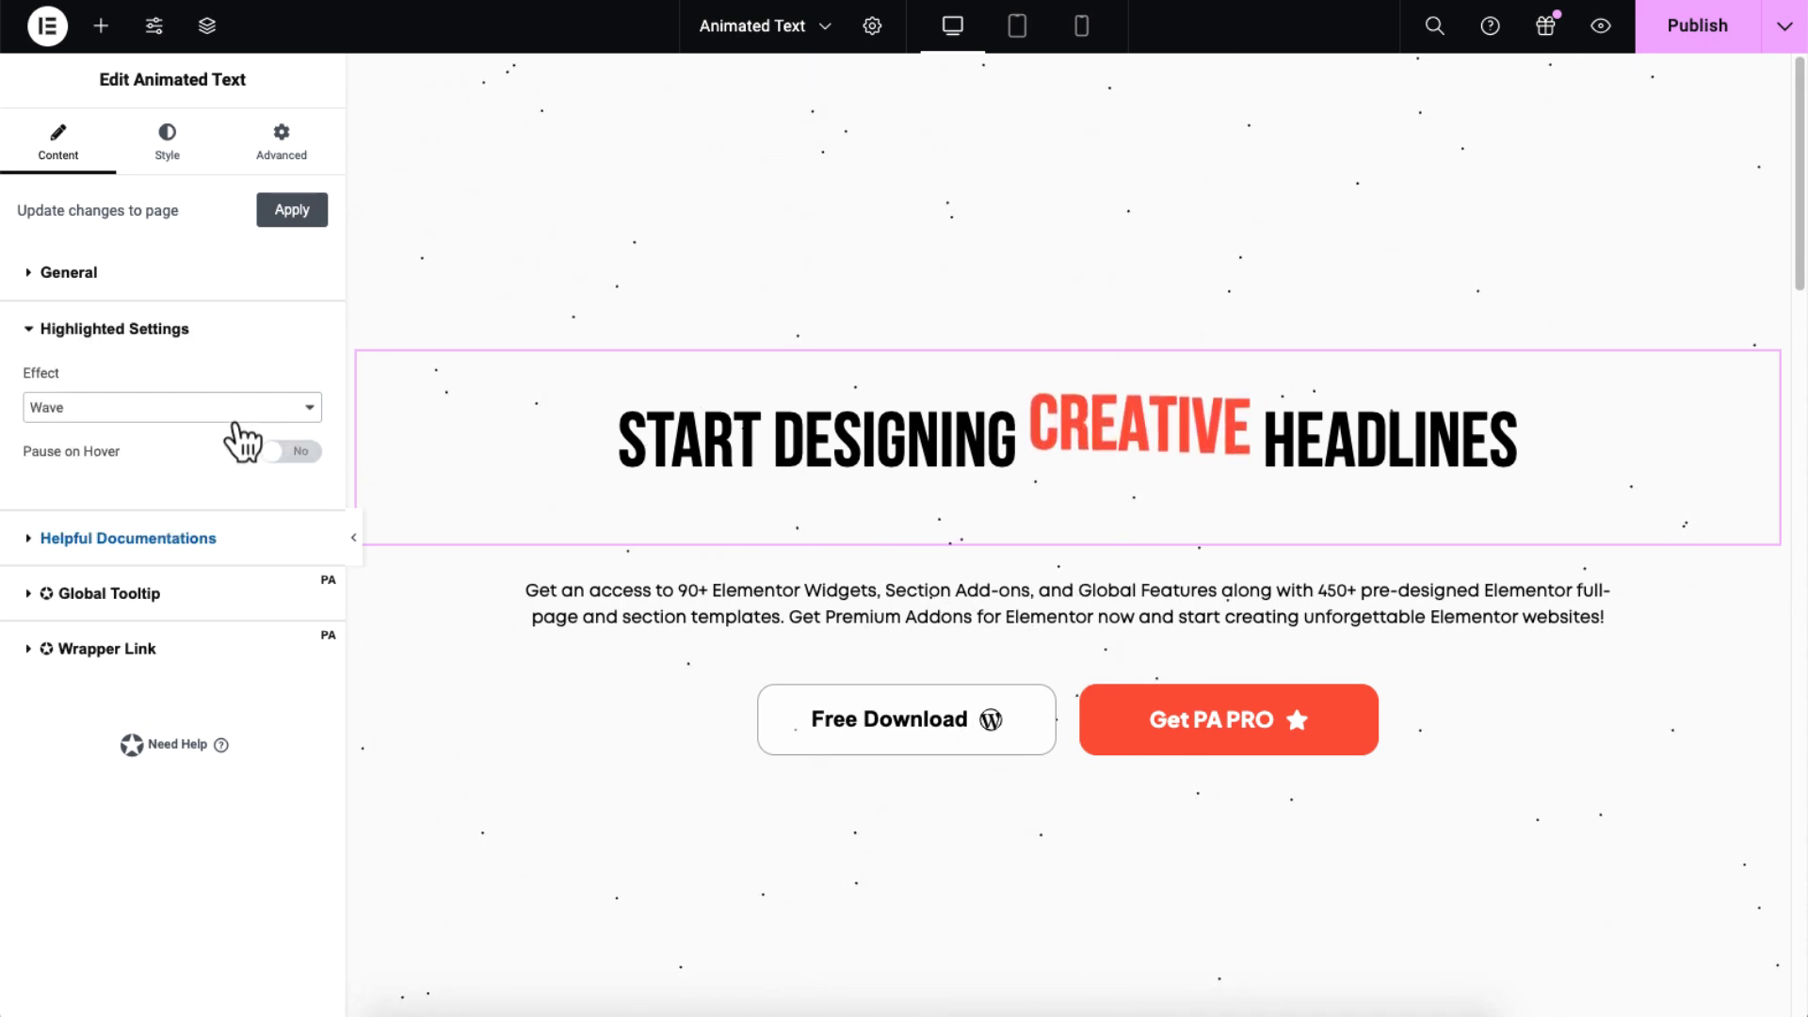
pyautogui.click(234, 423)
pyautogui.click(235, 423)
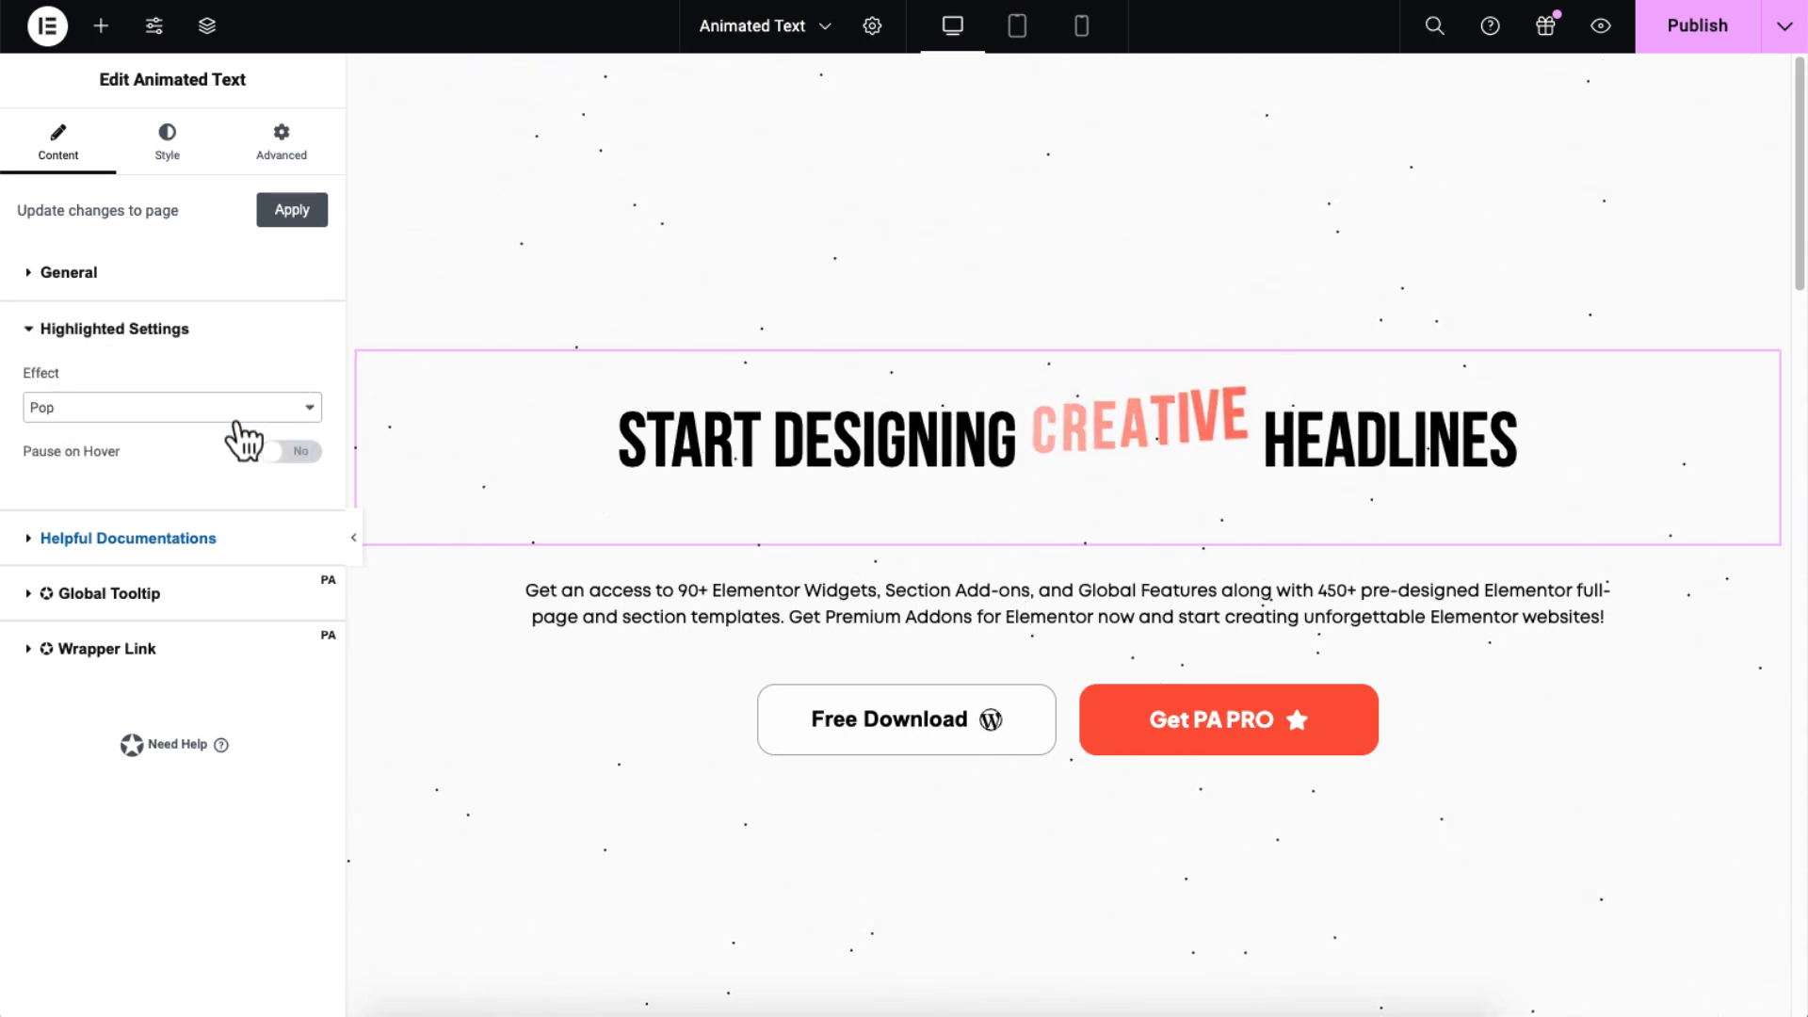
pyautogui.click(234, 423)
pyautogui.click(236, 431)
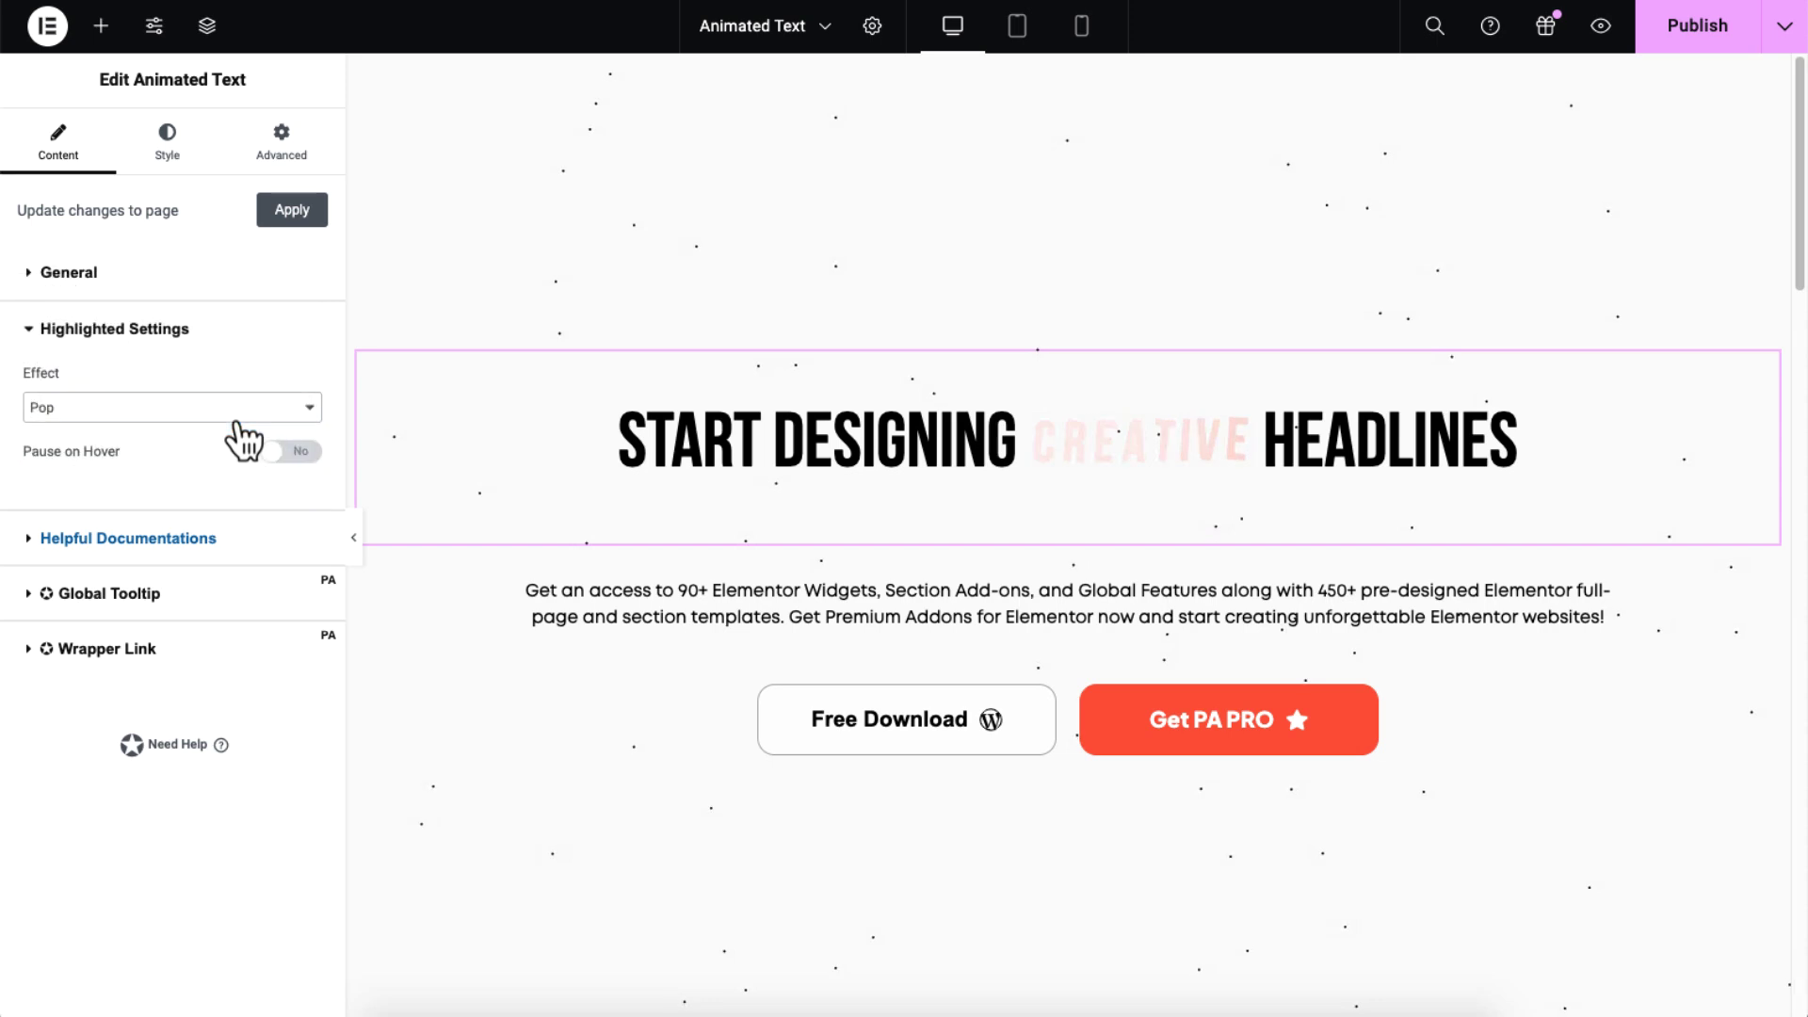
# Give the Reveal effect a #FA543C red background and red stroke outline
pyautogui.click(173, 167)
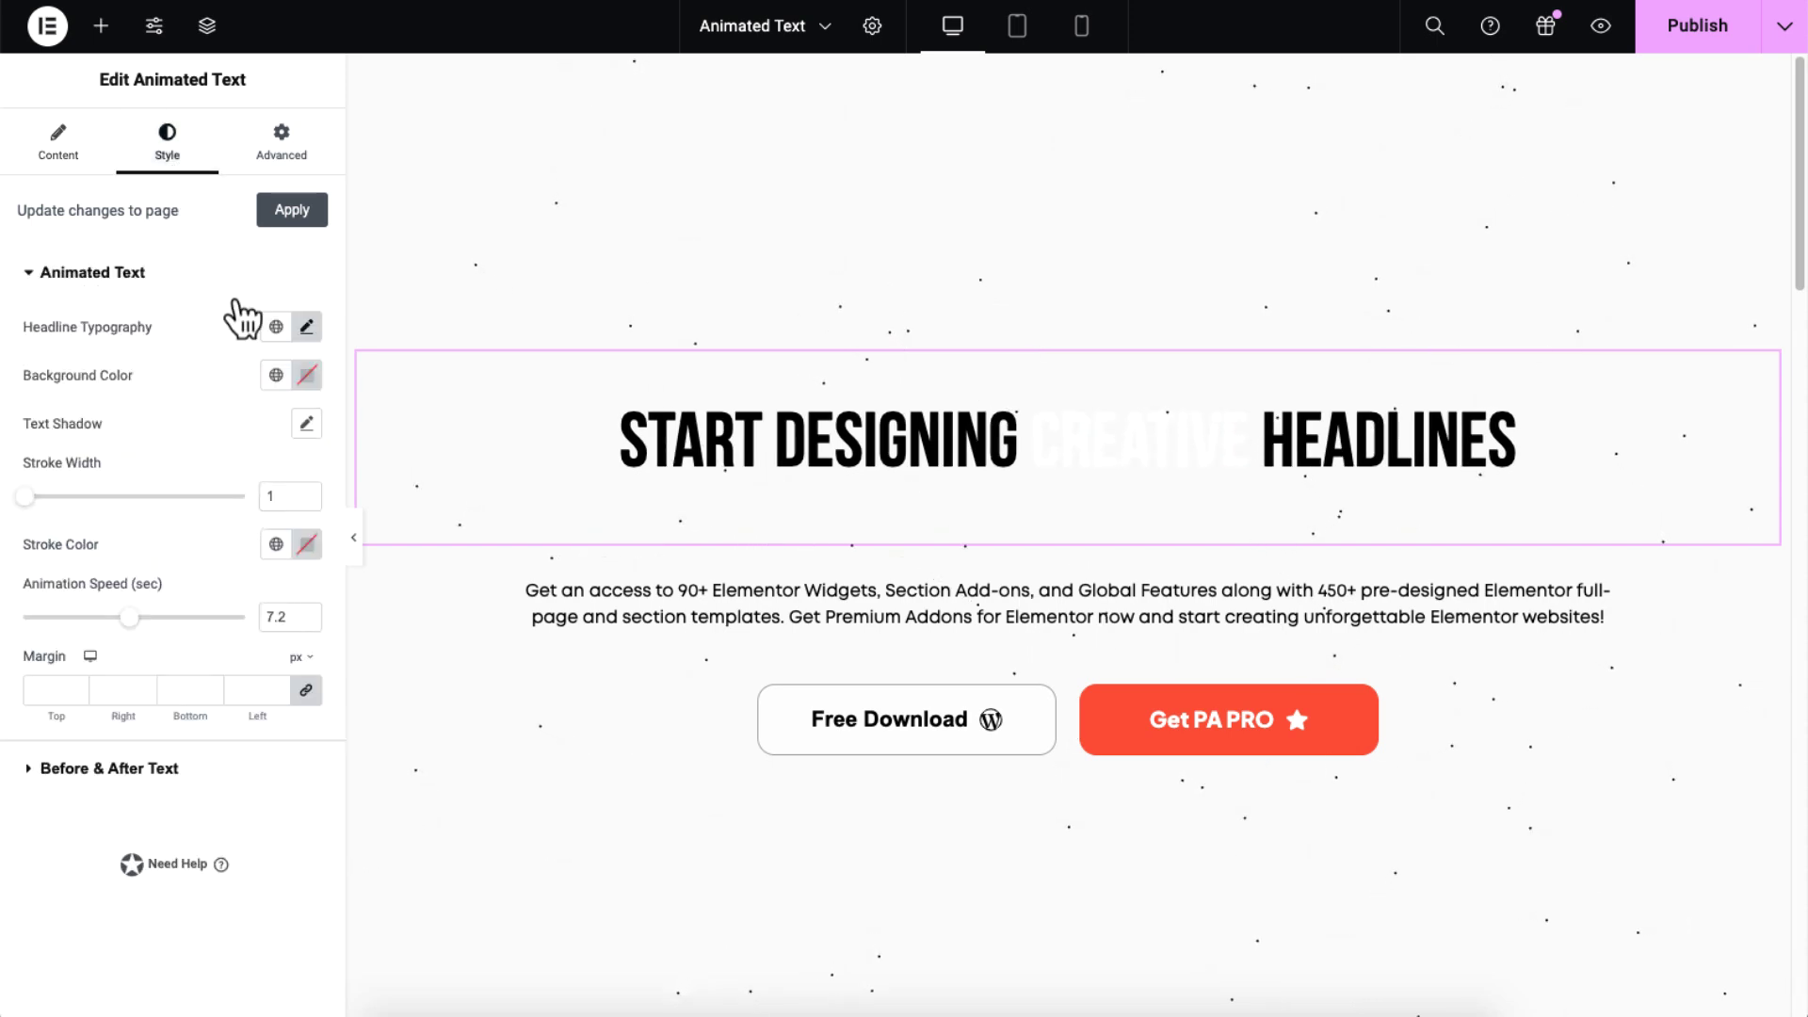
pyautogui.click(308, 377)
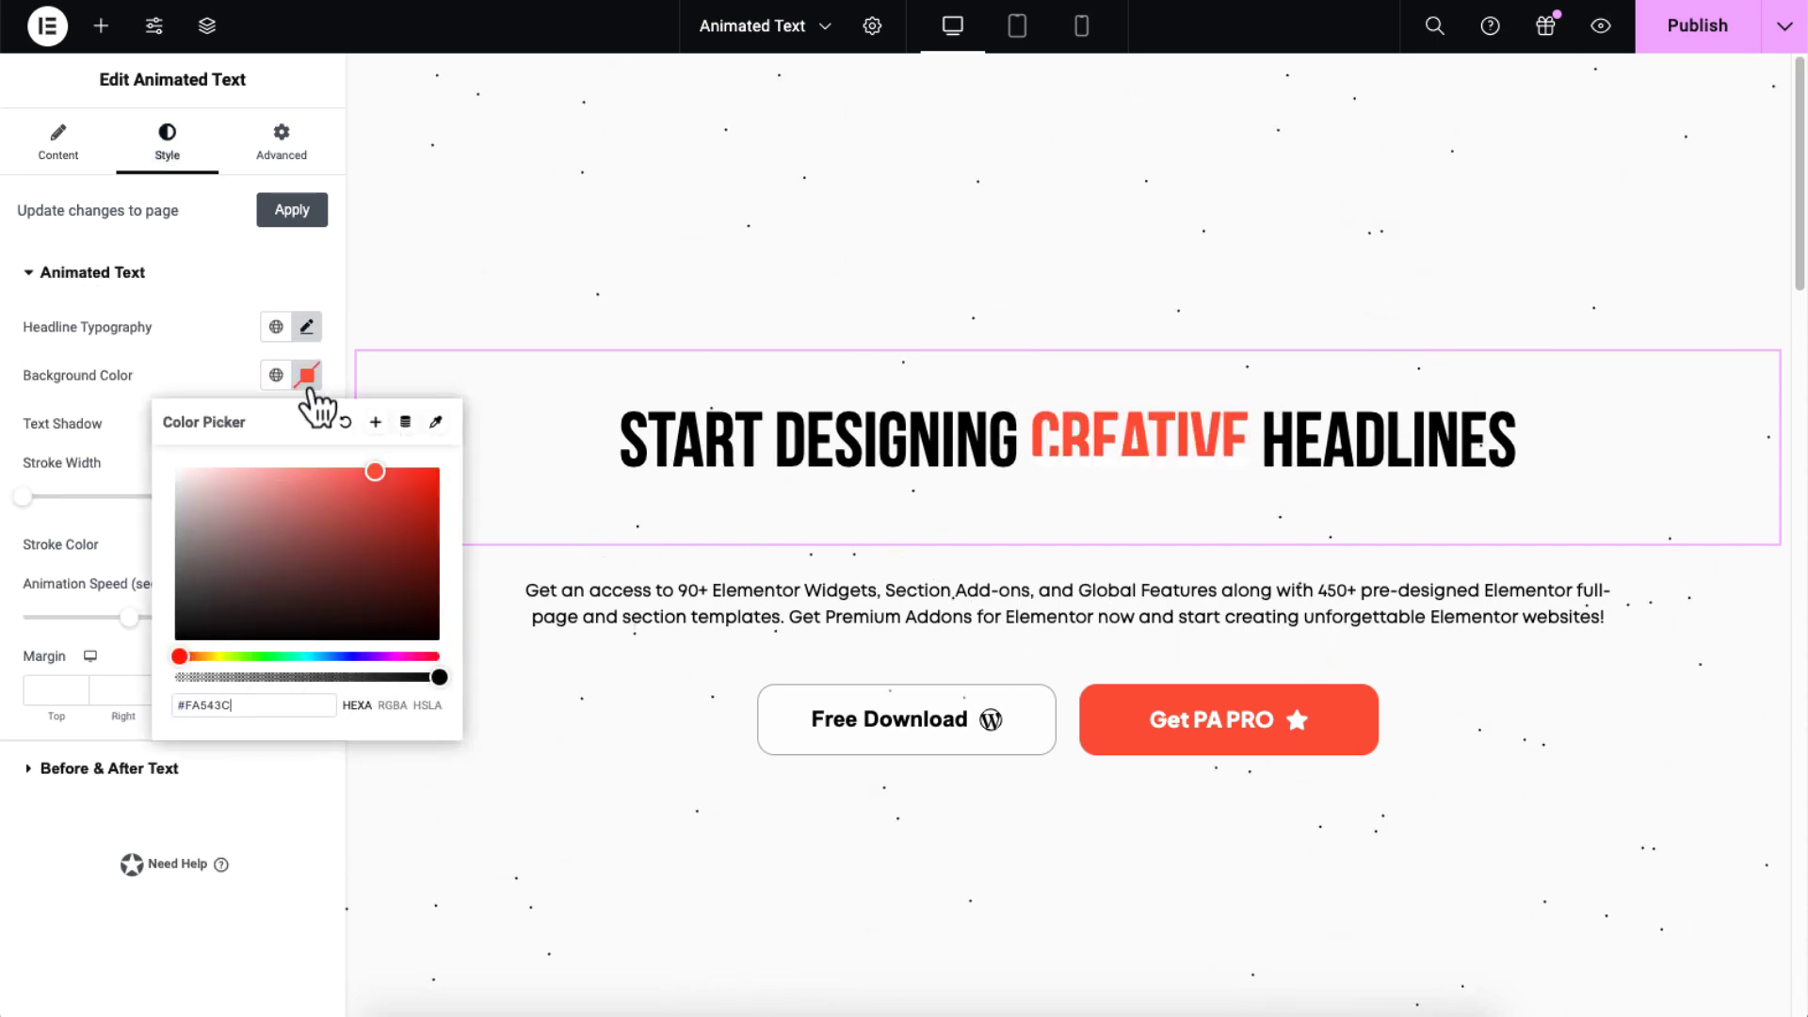
pyautogui.click(310, 386)
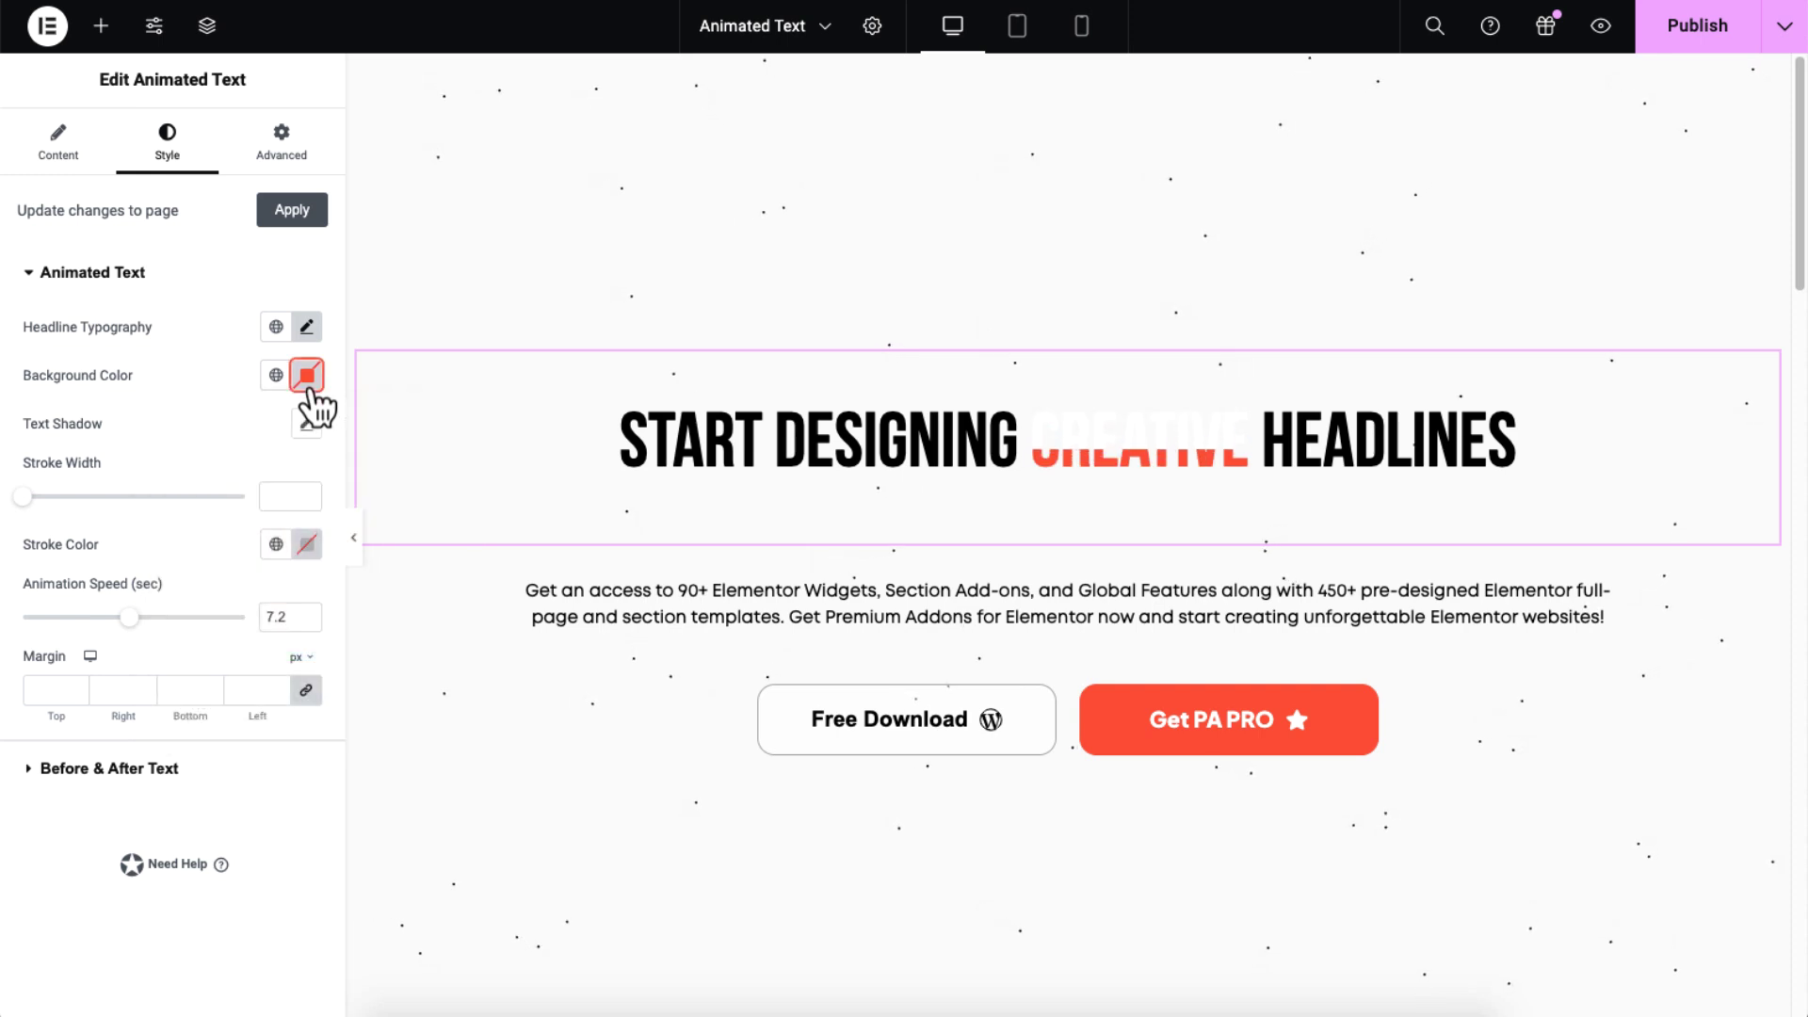
pyautogui.click(287, 494)
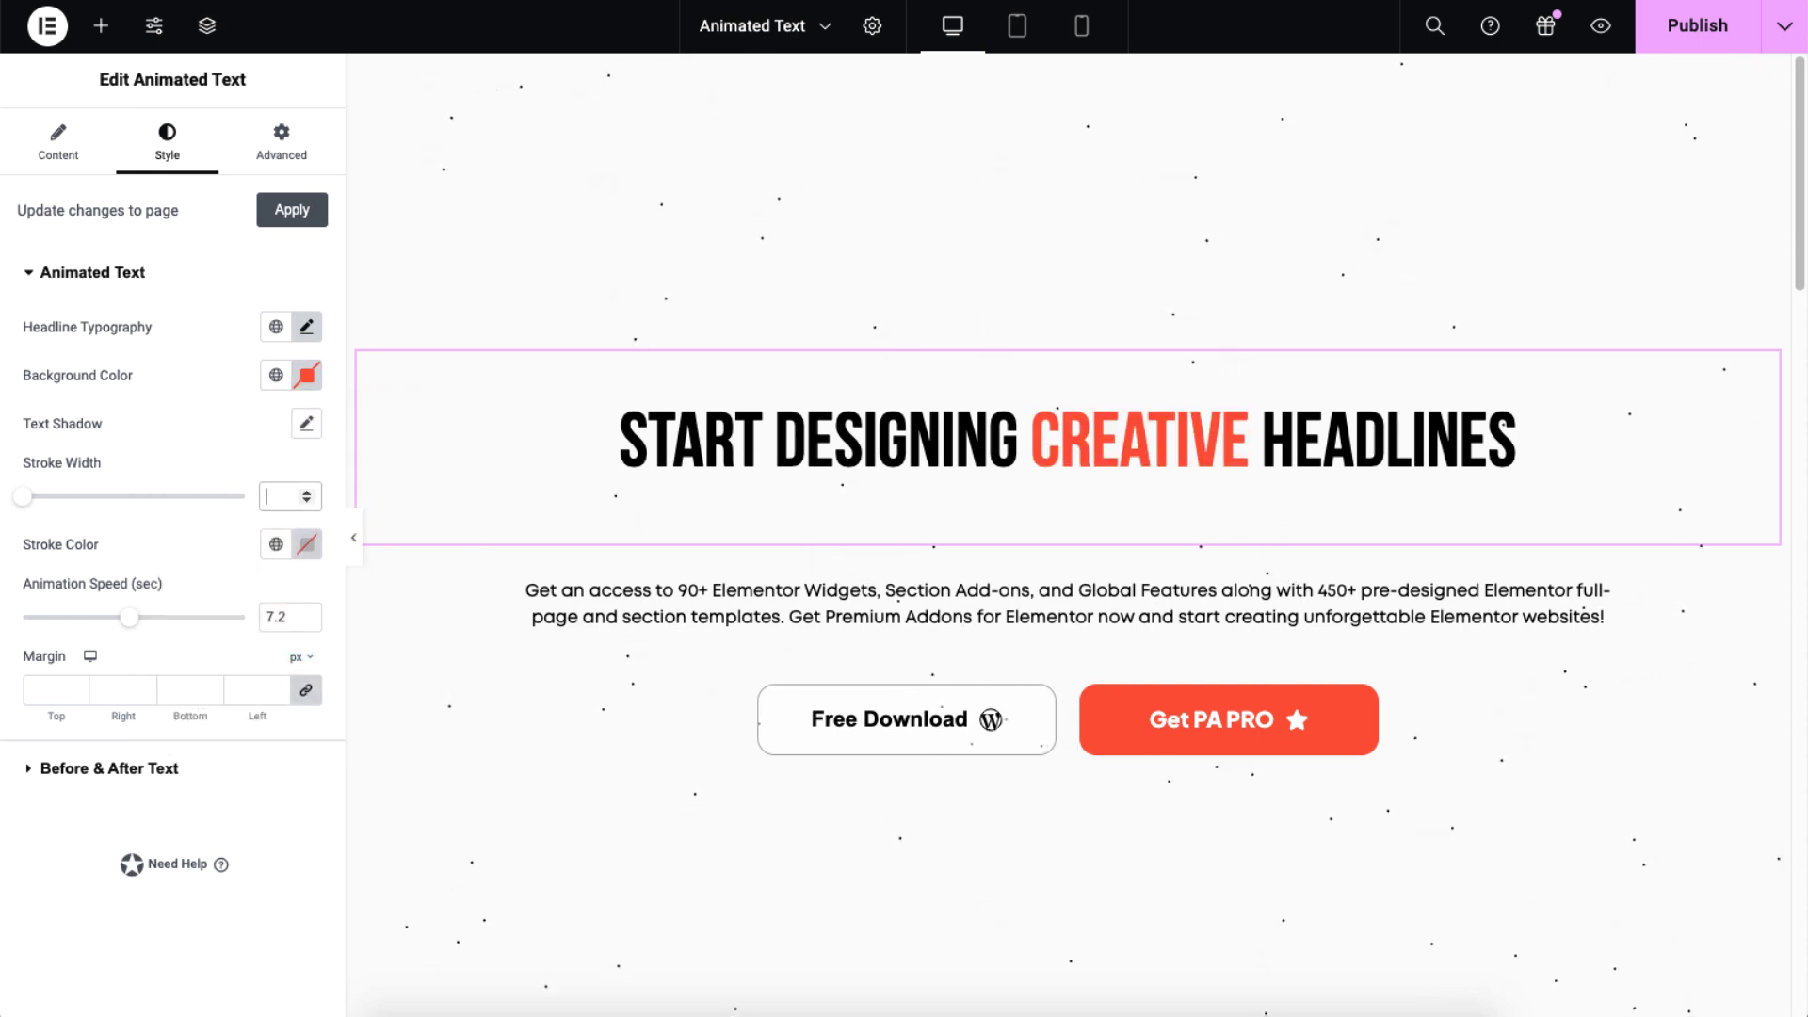
pyautogui.click(308, 547)
pyautogui.press('Return')
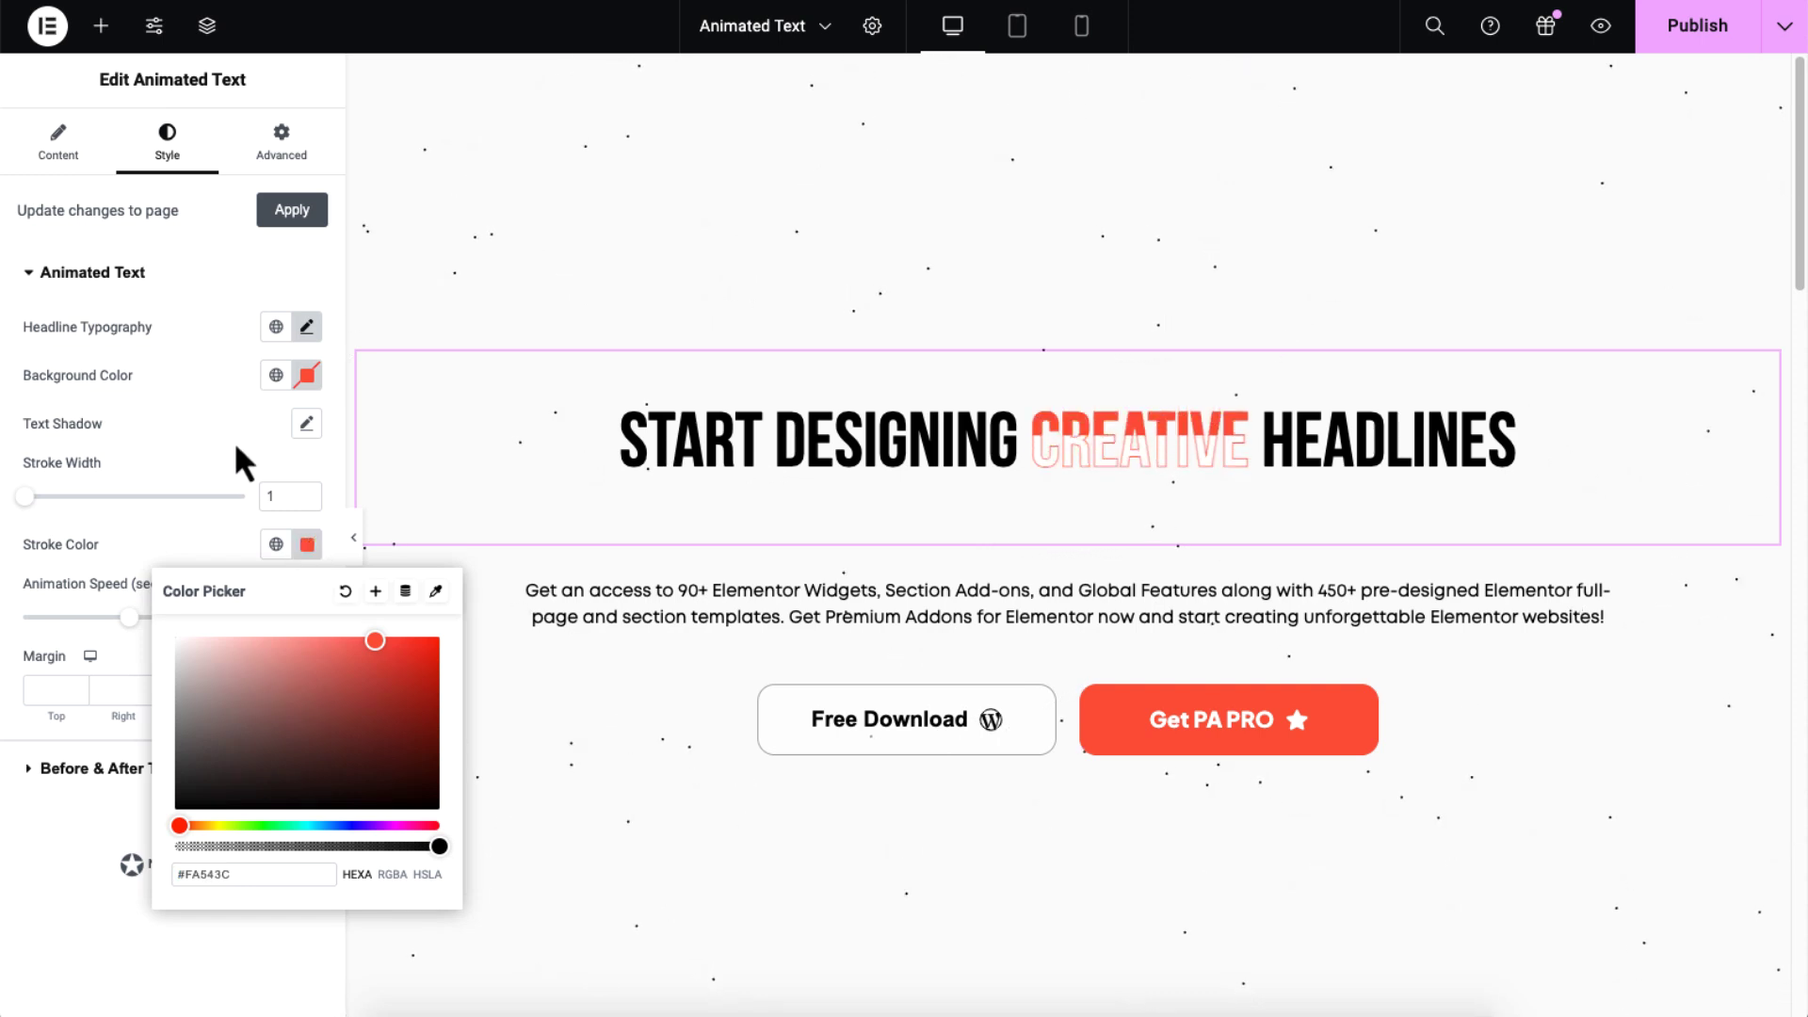
# Change the highlight effect to Moving Lines
pyautogui.click(83, 164)
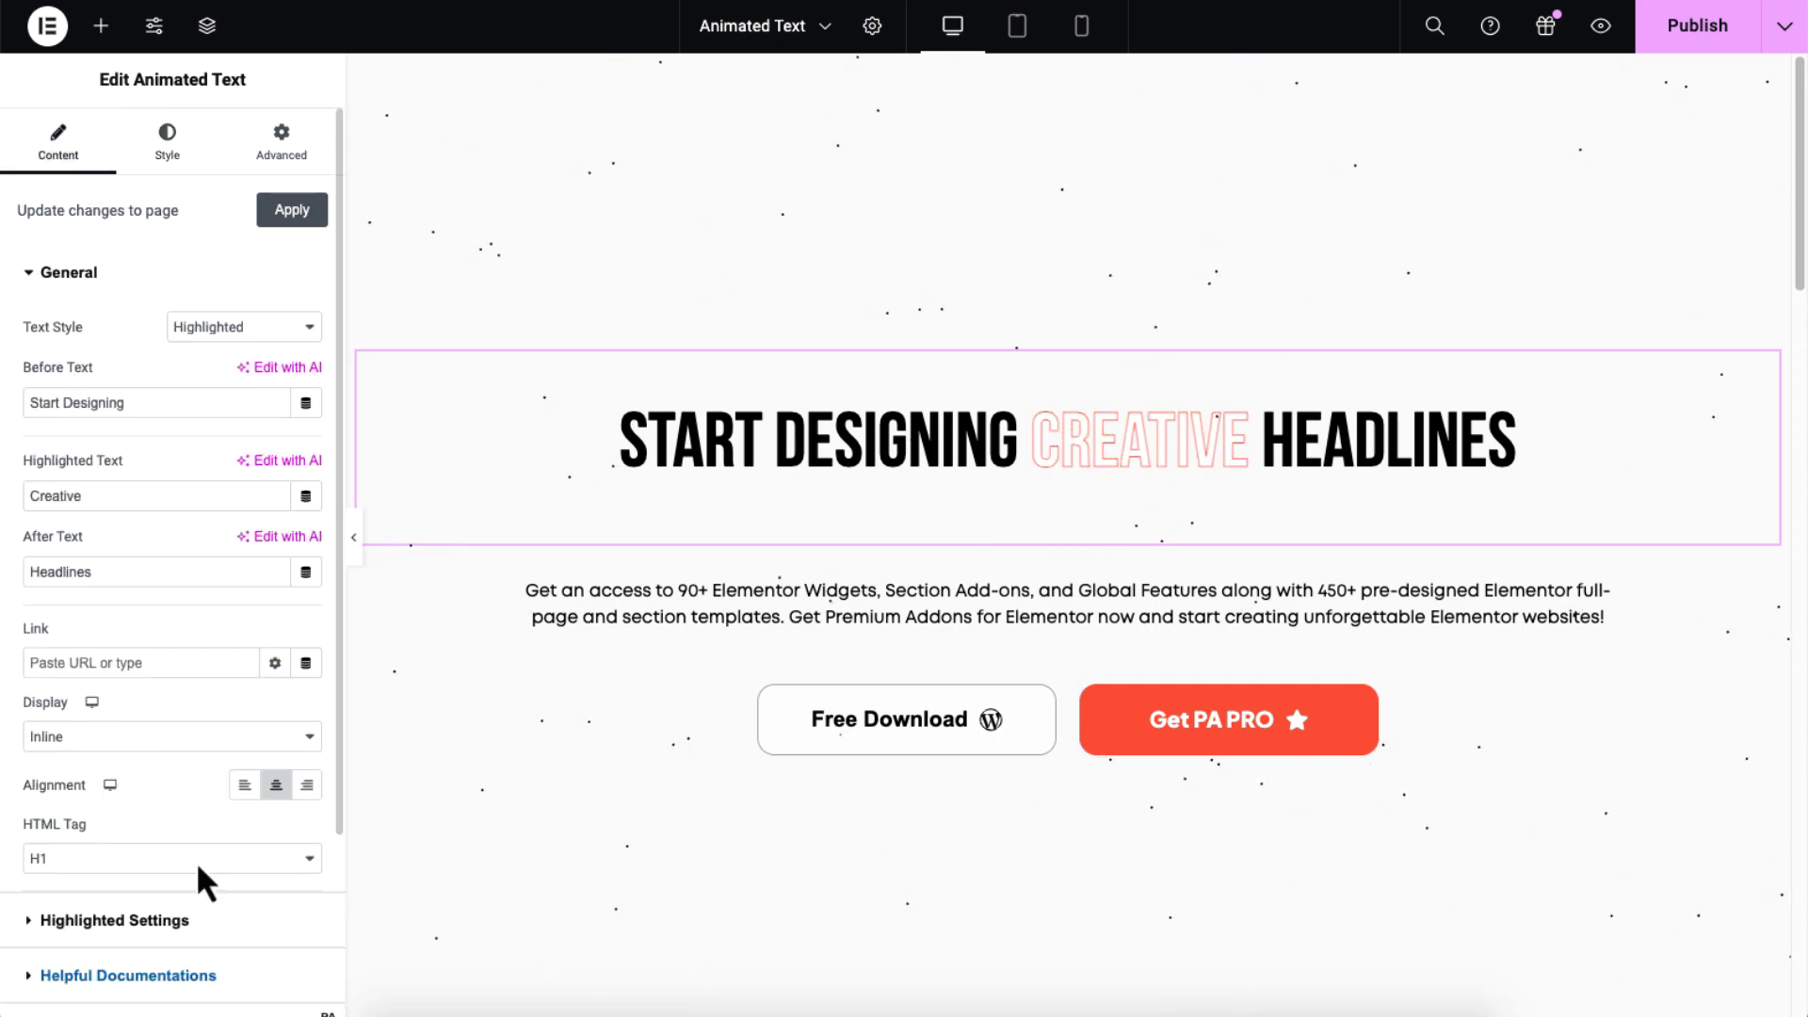
pyautogui.click(114, 920)
pyautogui.click(174, 411)
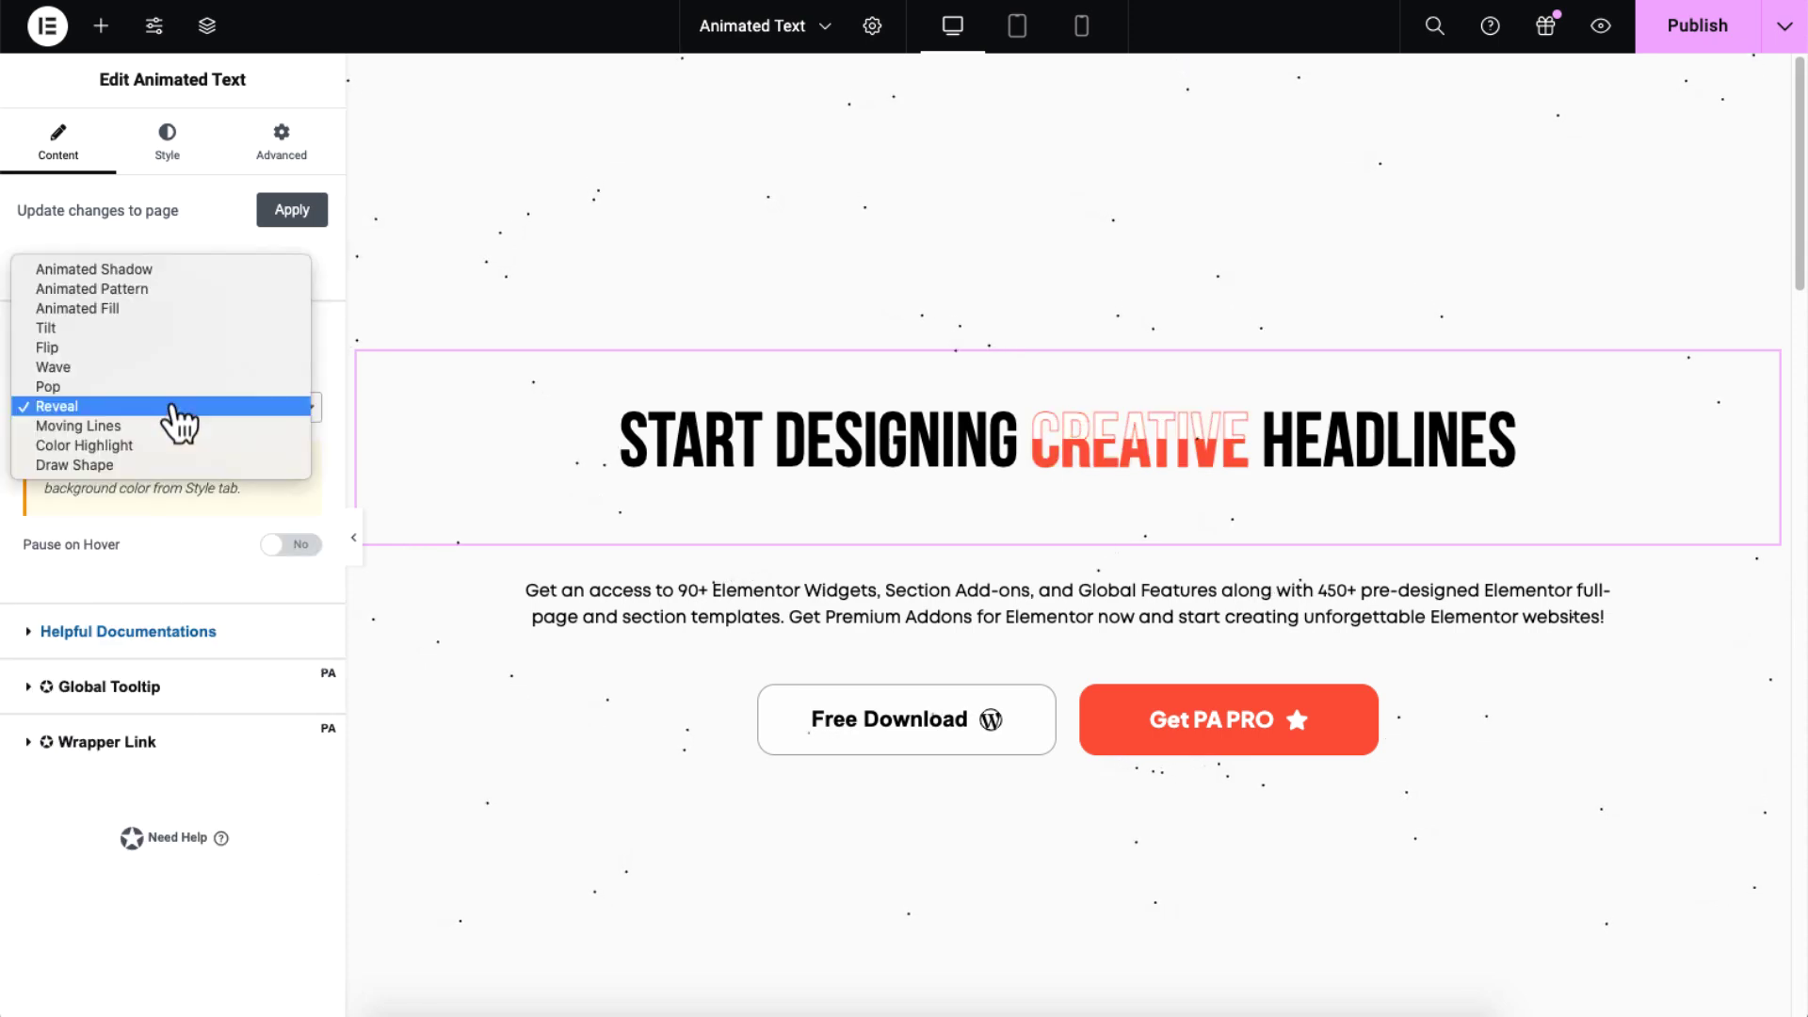
pyautogui.click(177, 425)
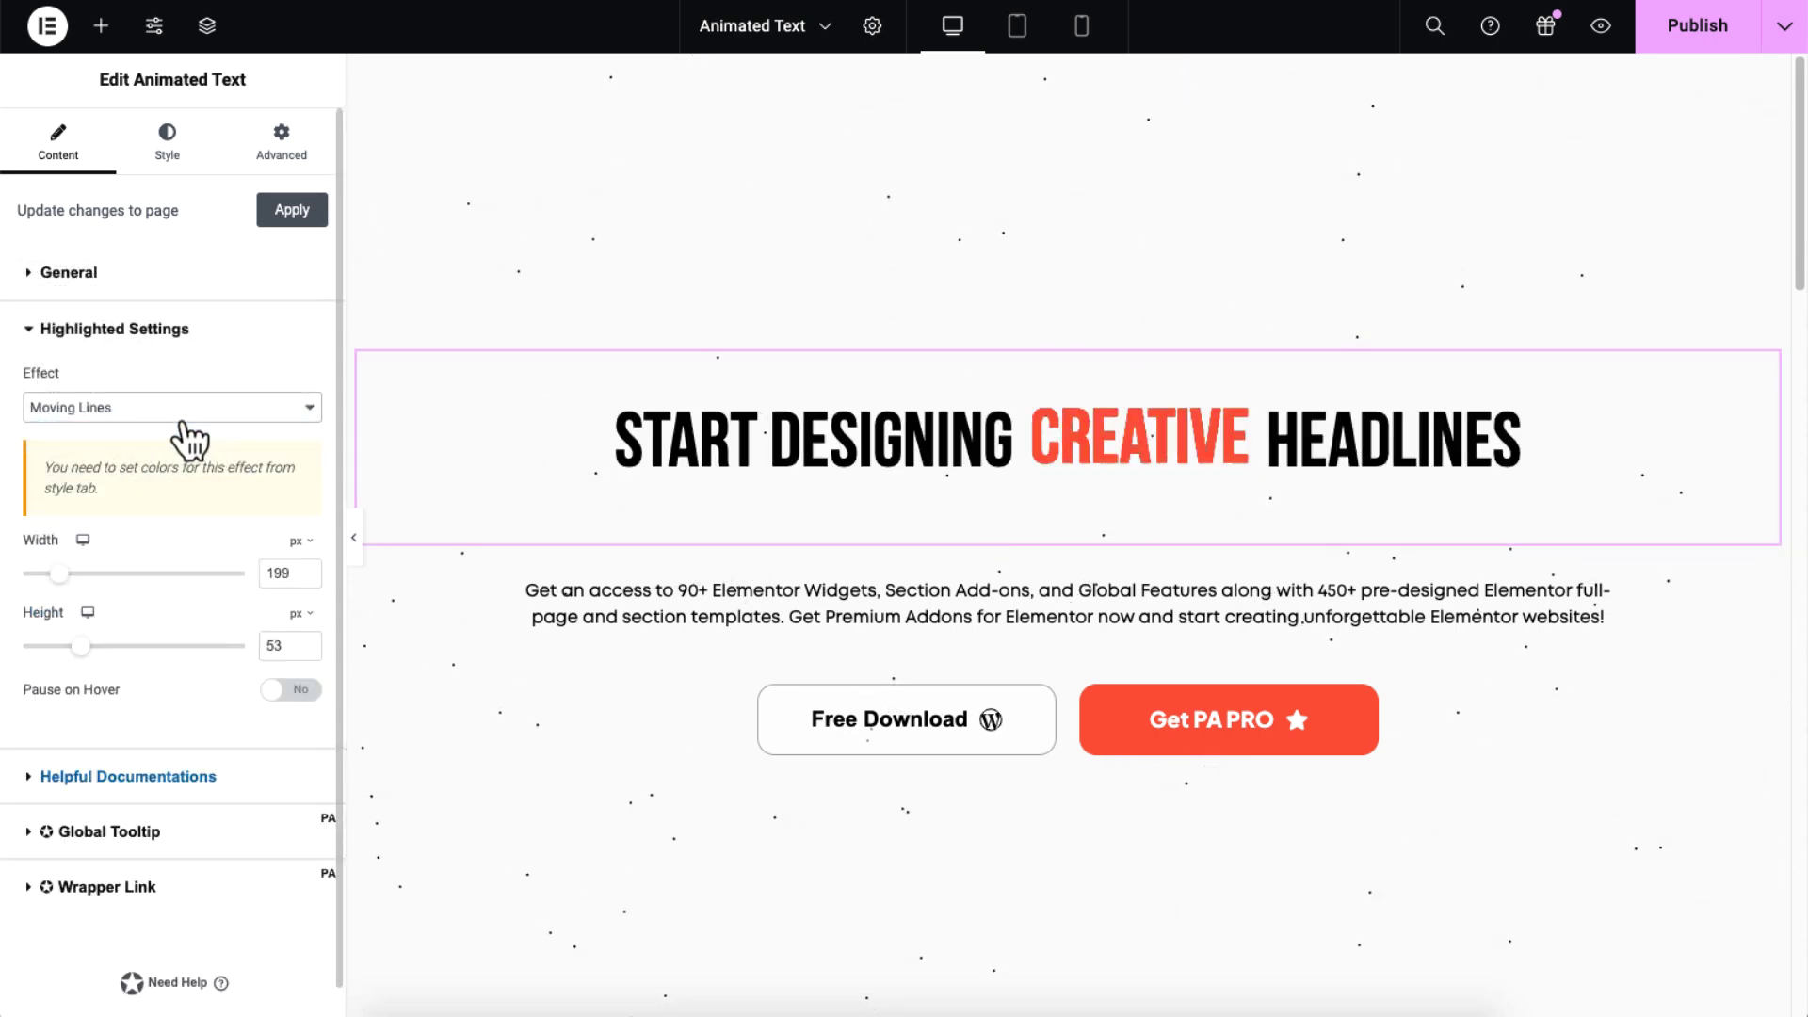
# Make CREATIVE's fill colour fully transparent via the alpha slider
pyautogui.click(167, 158)
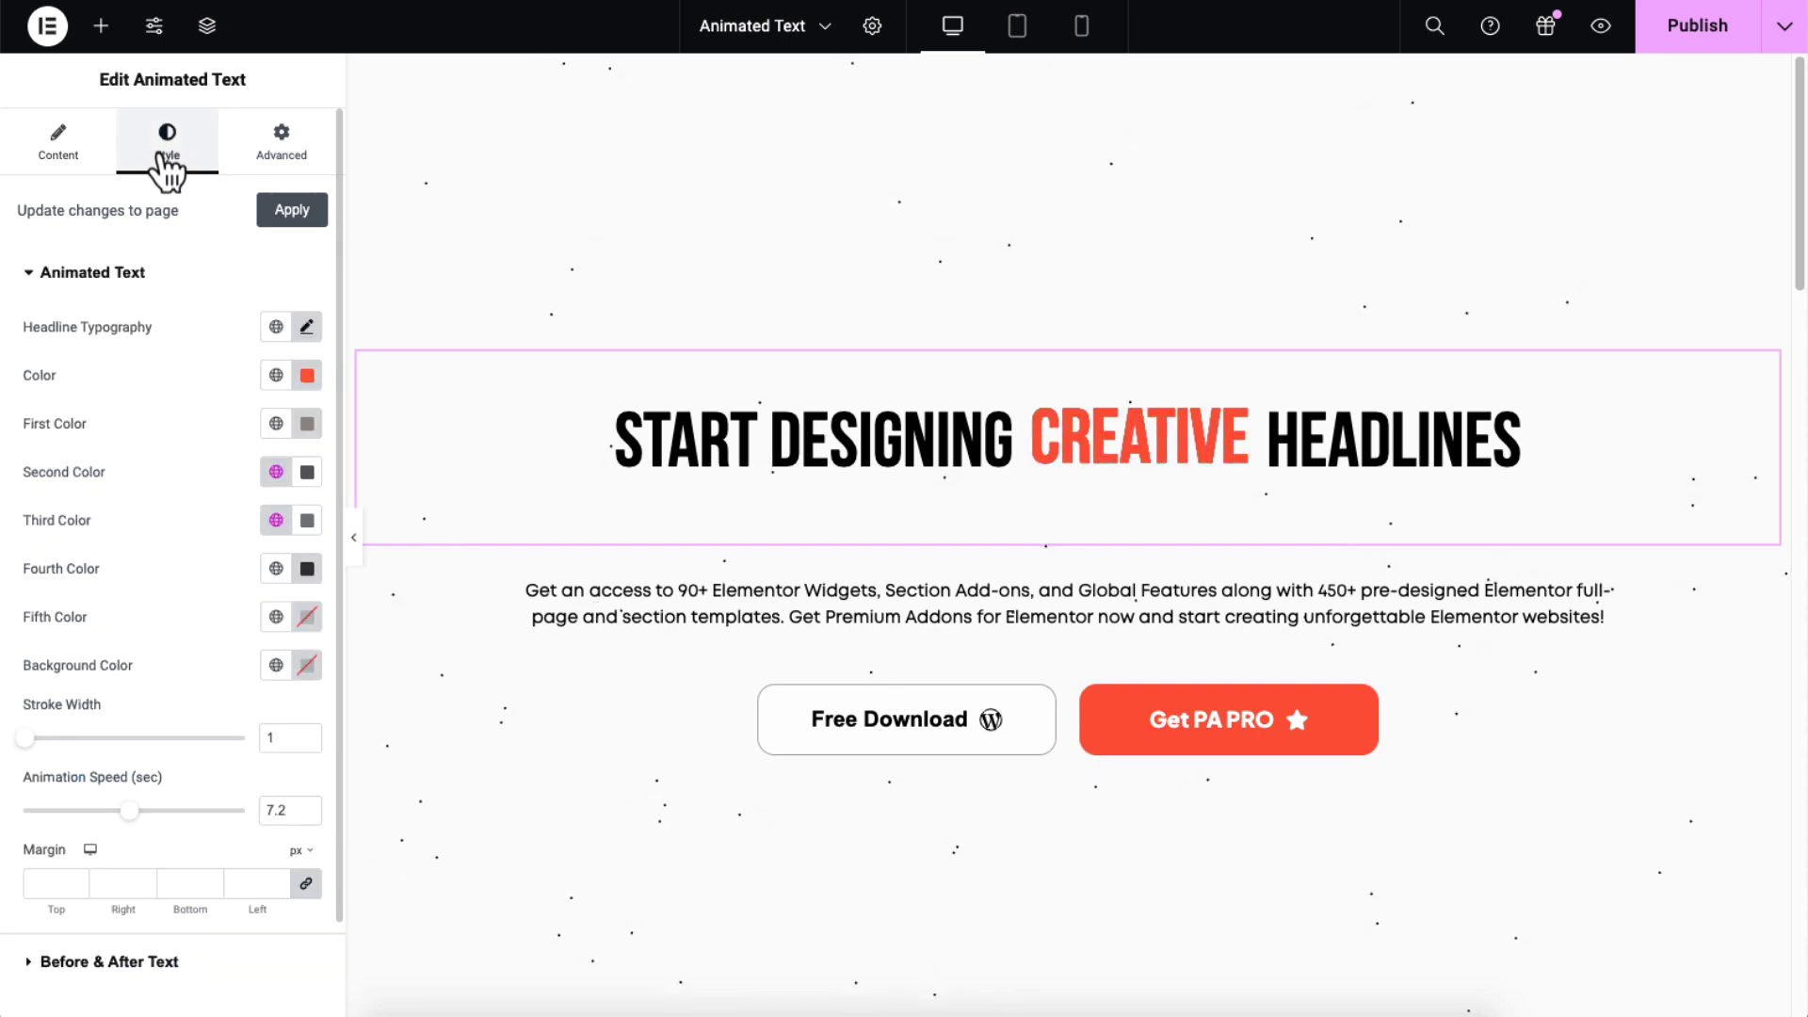
pyautogui.click(307, 376)
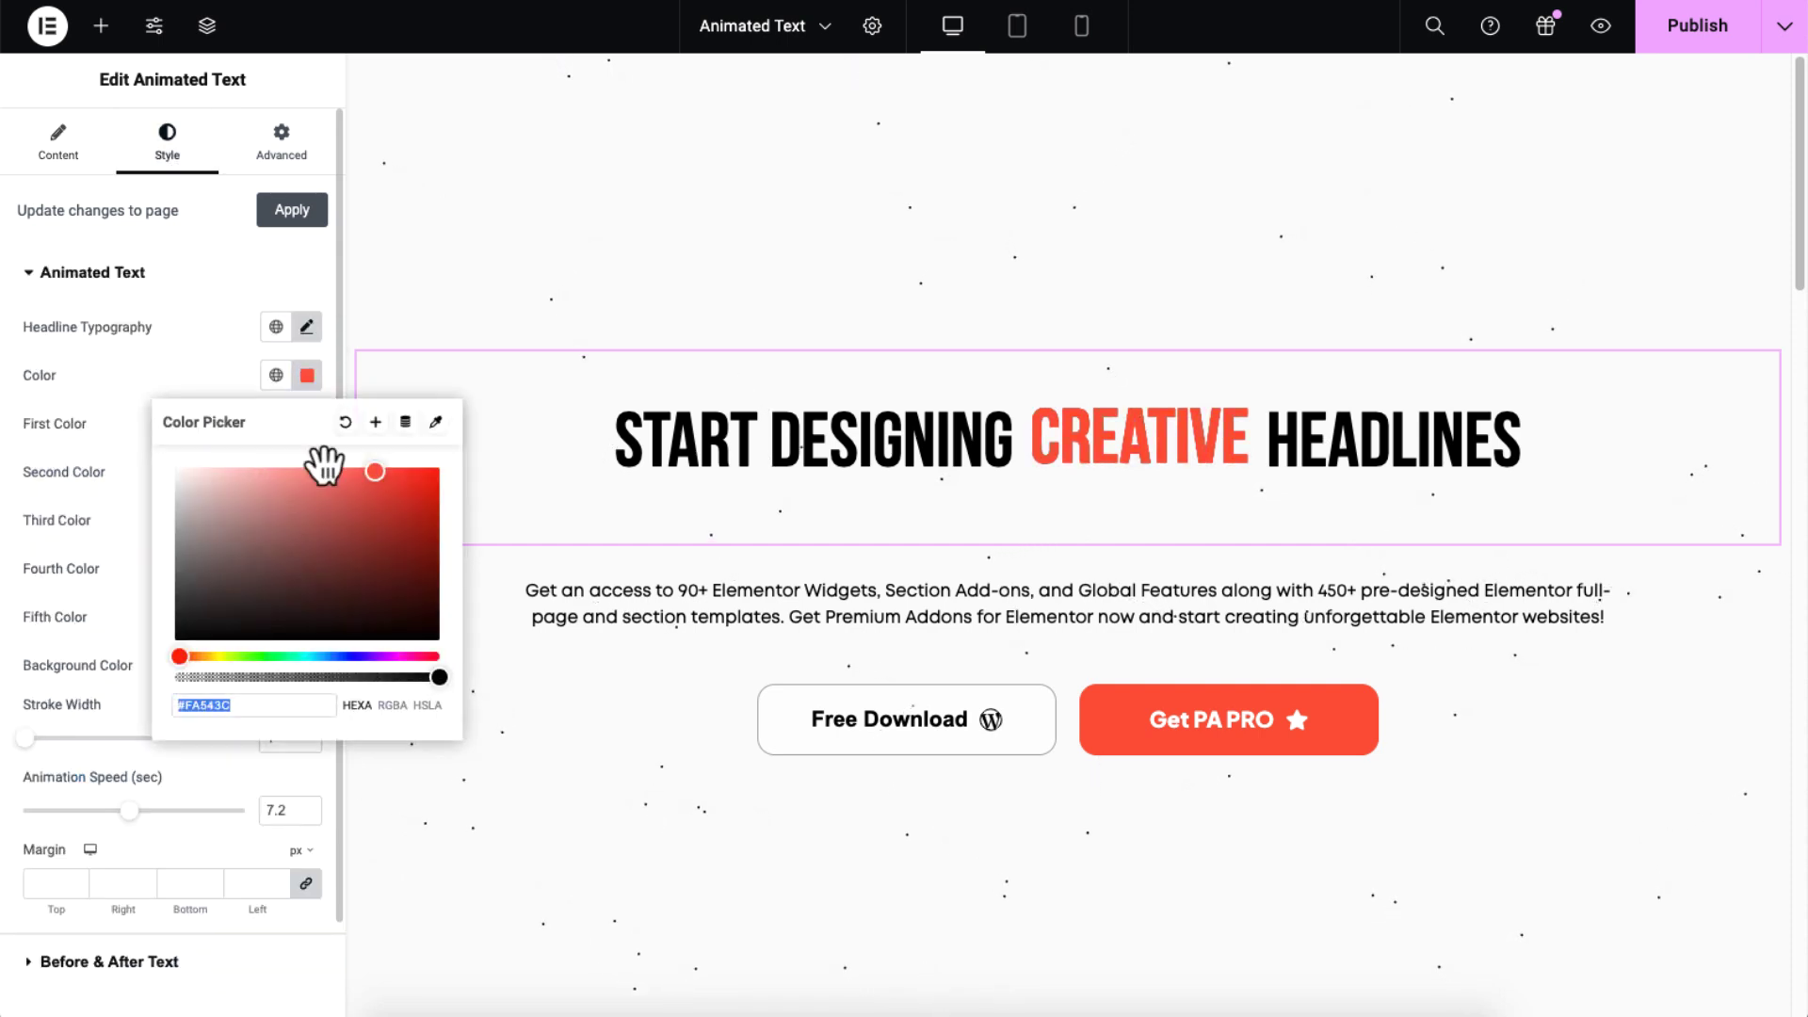
pyautogui.moveTo(439, 677); pyautogui.dragTo(153, 672)
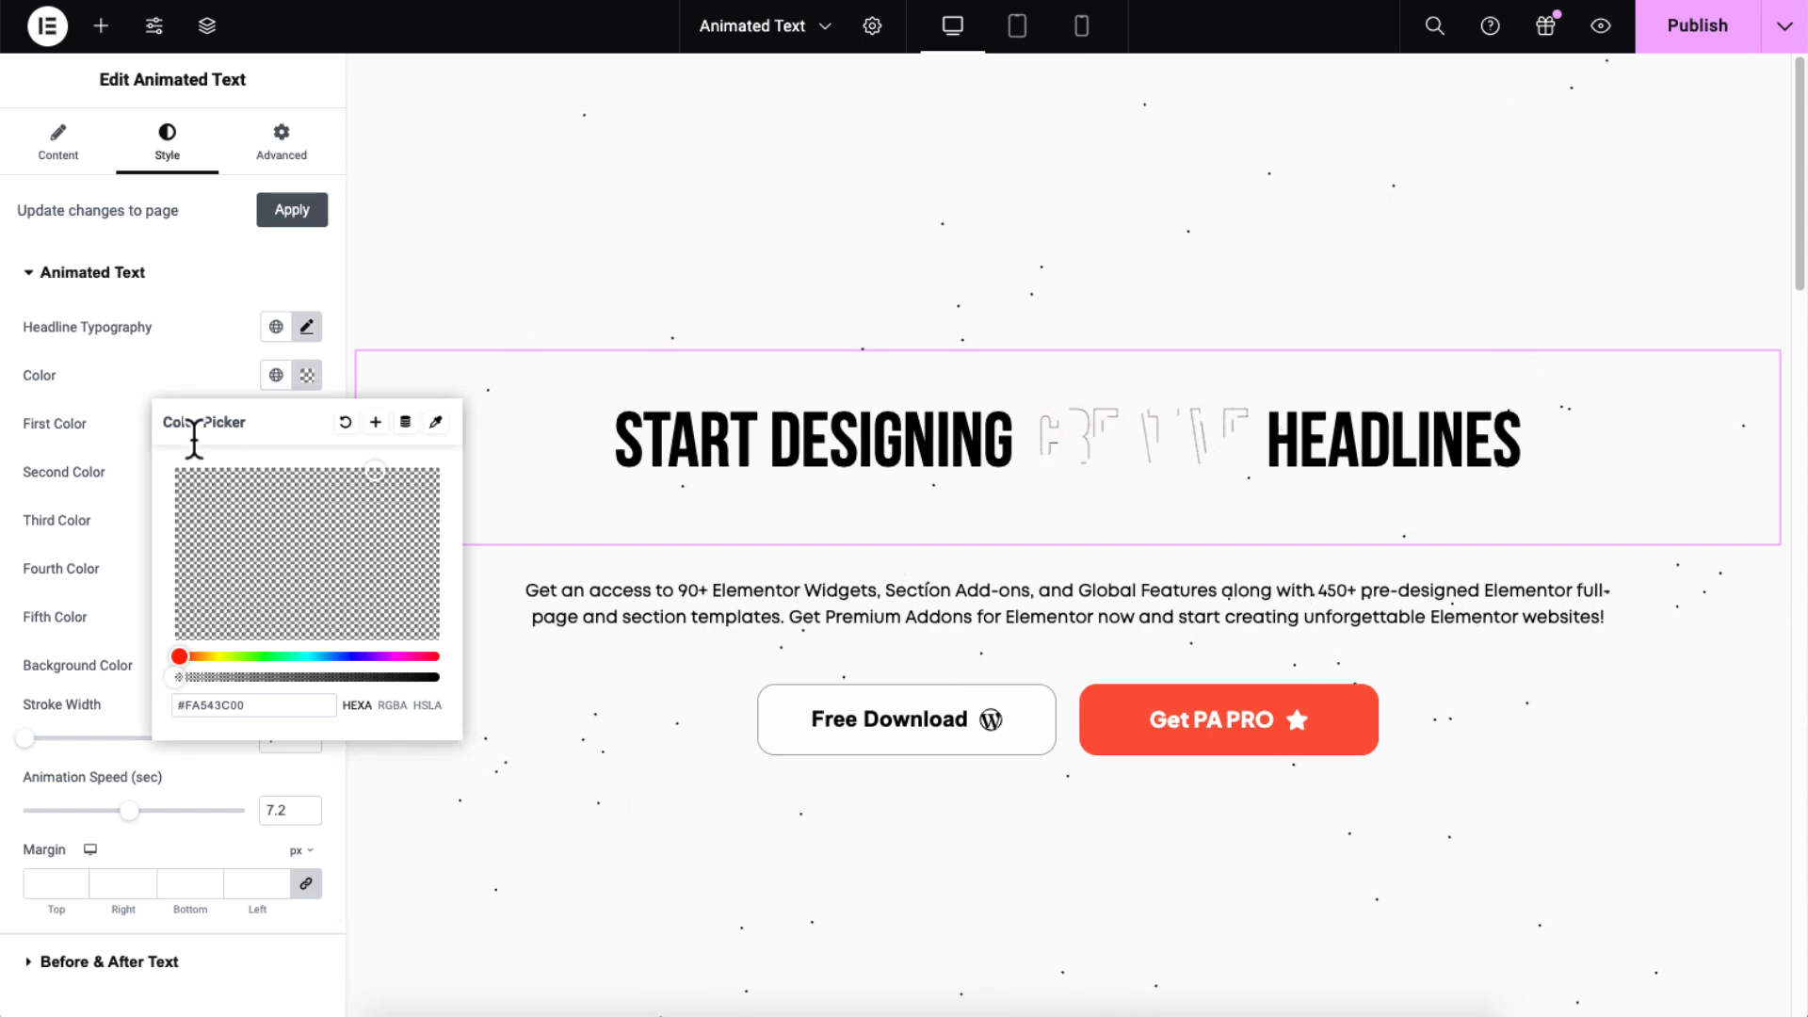
pyautogui.click(220, 388)
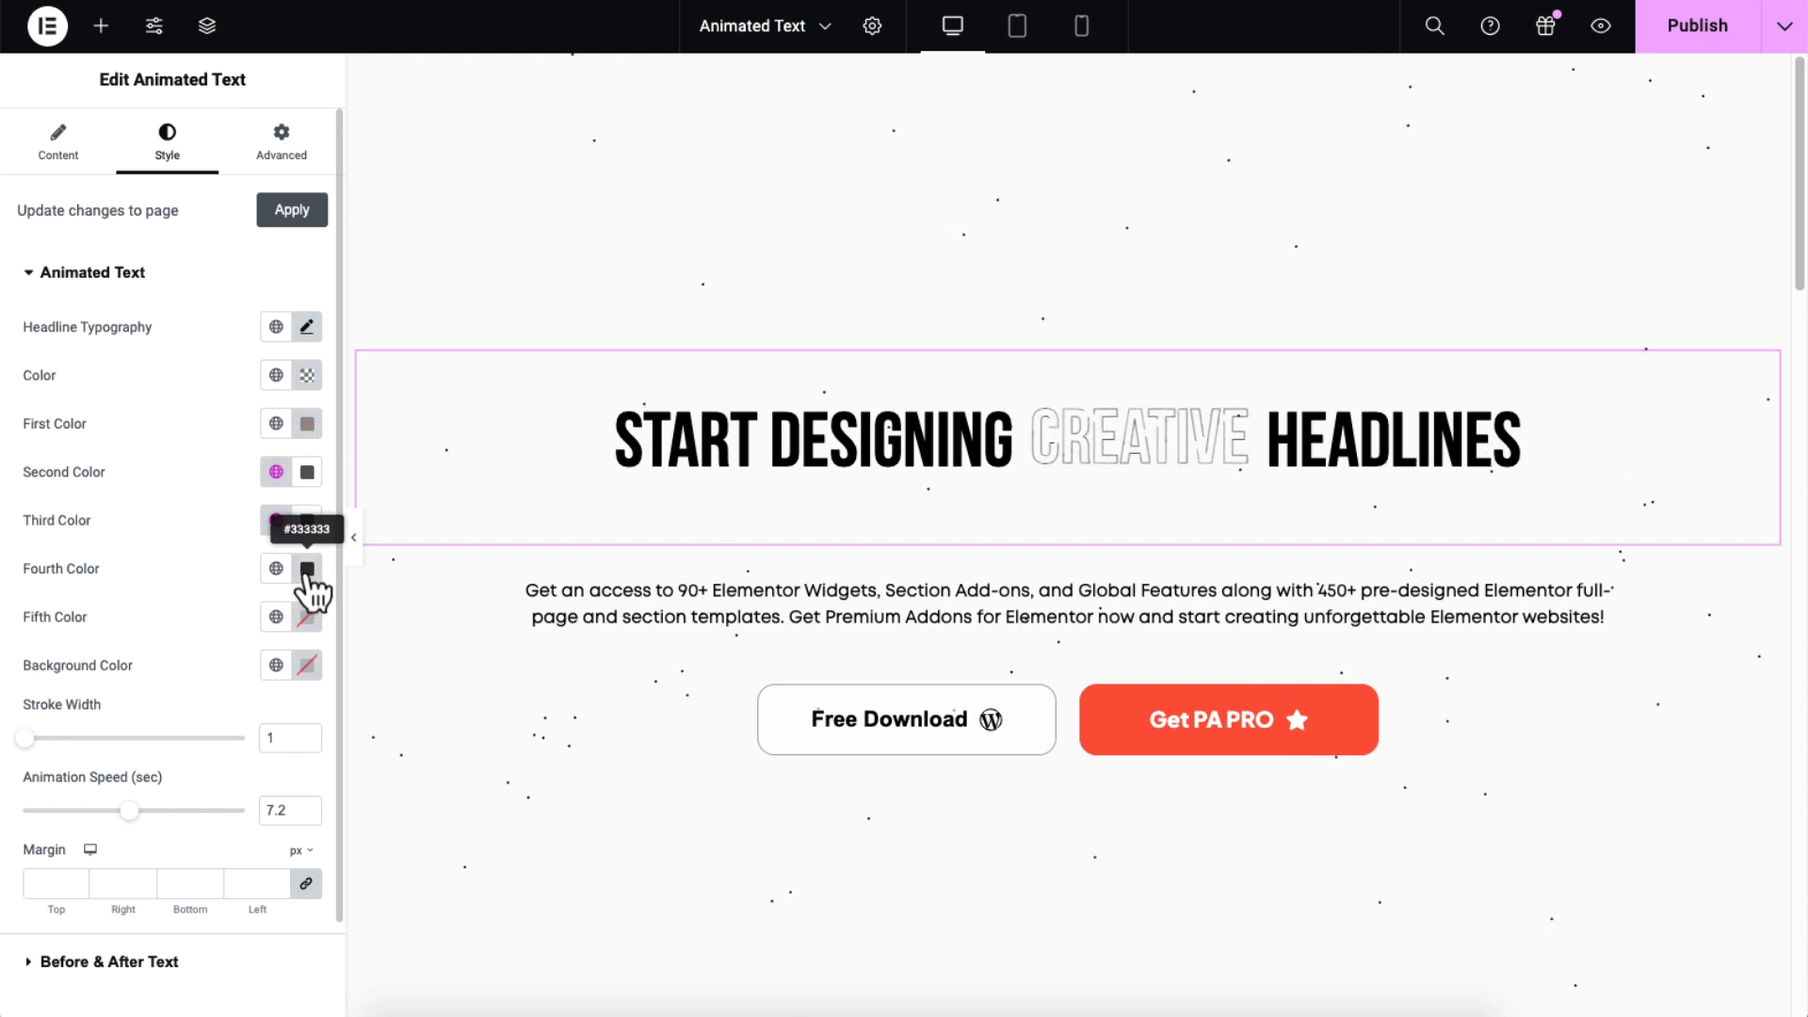
# Set the Moving Lines height to 50 and leave Pause on Hover off
pyautogui.click(79, 159)
pyautogui.click(198, 918)
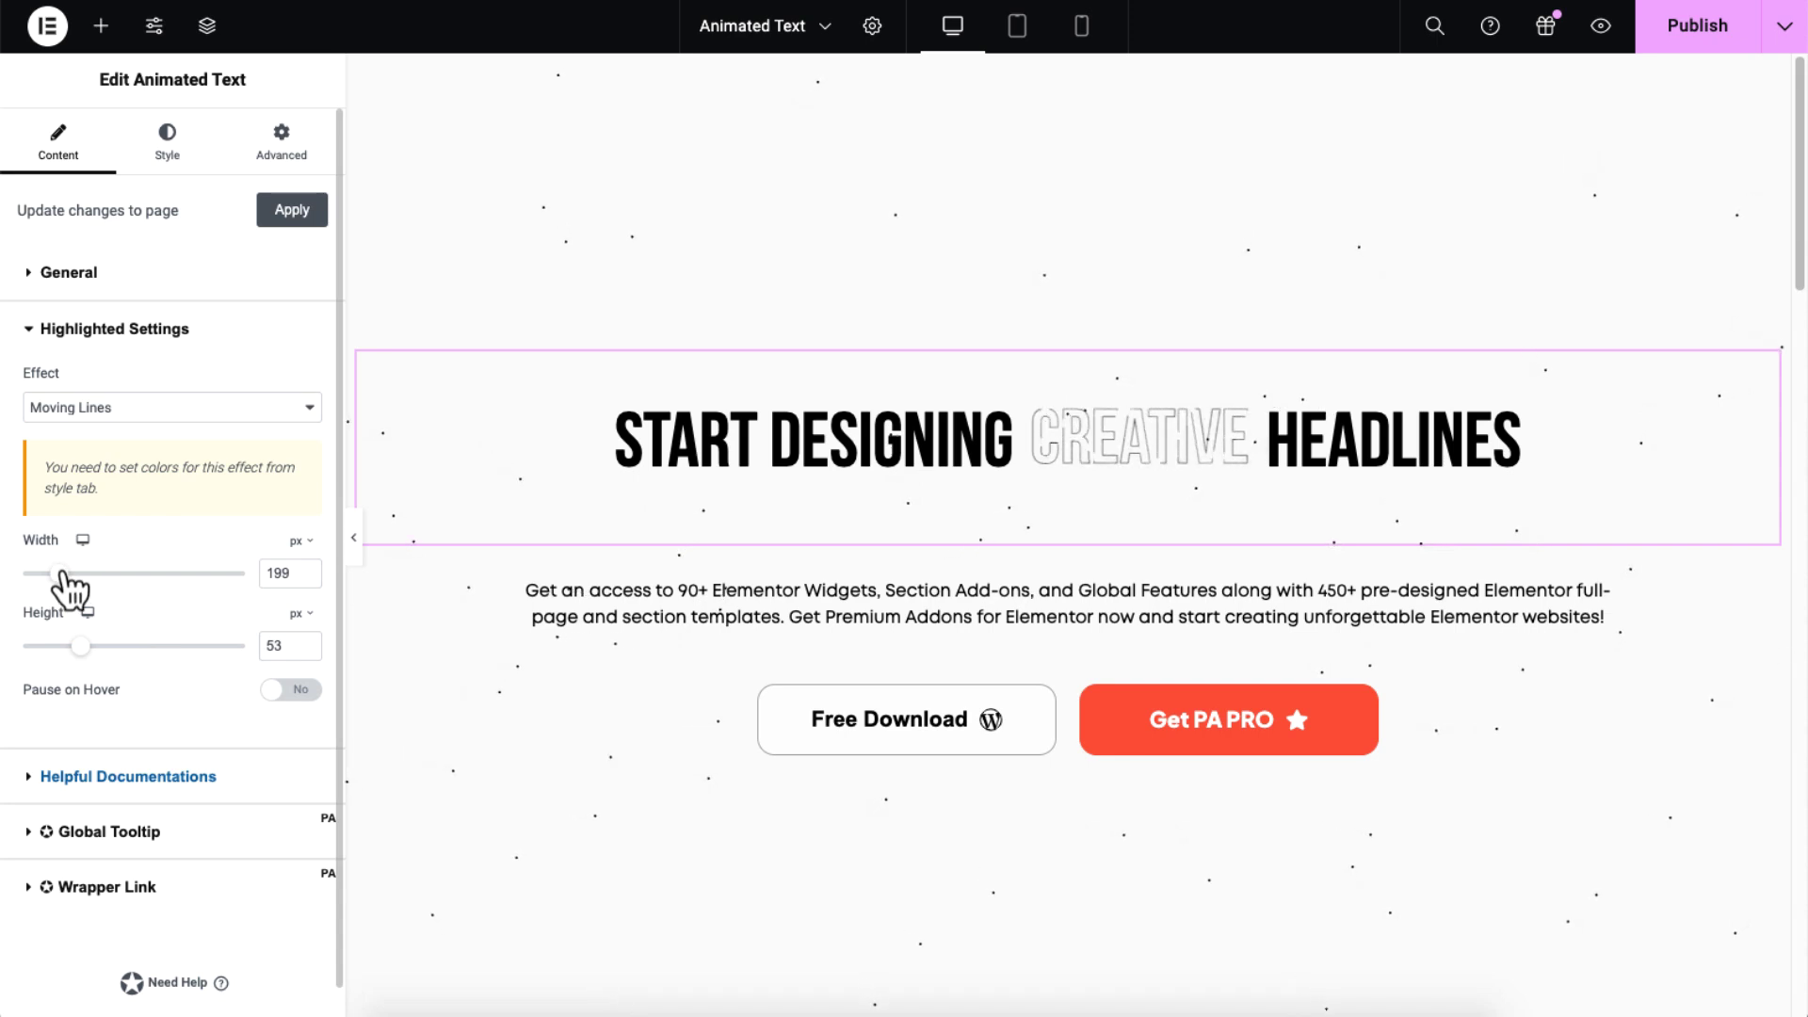
pyautogui.moveTo(60, 574); pyautogui.dragTo(58, 574)
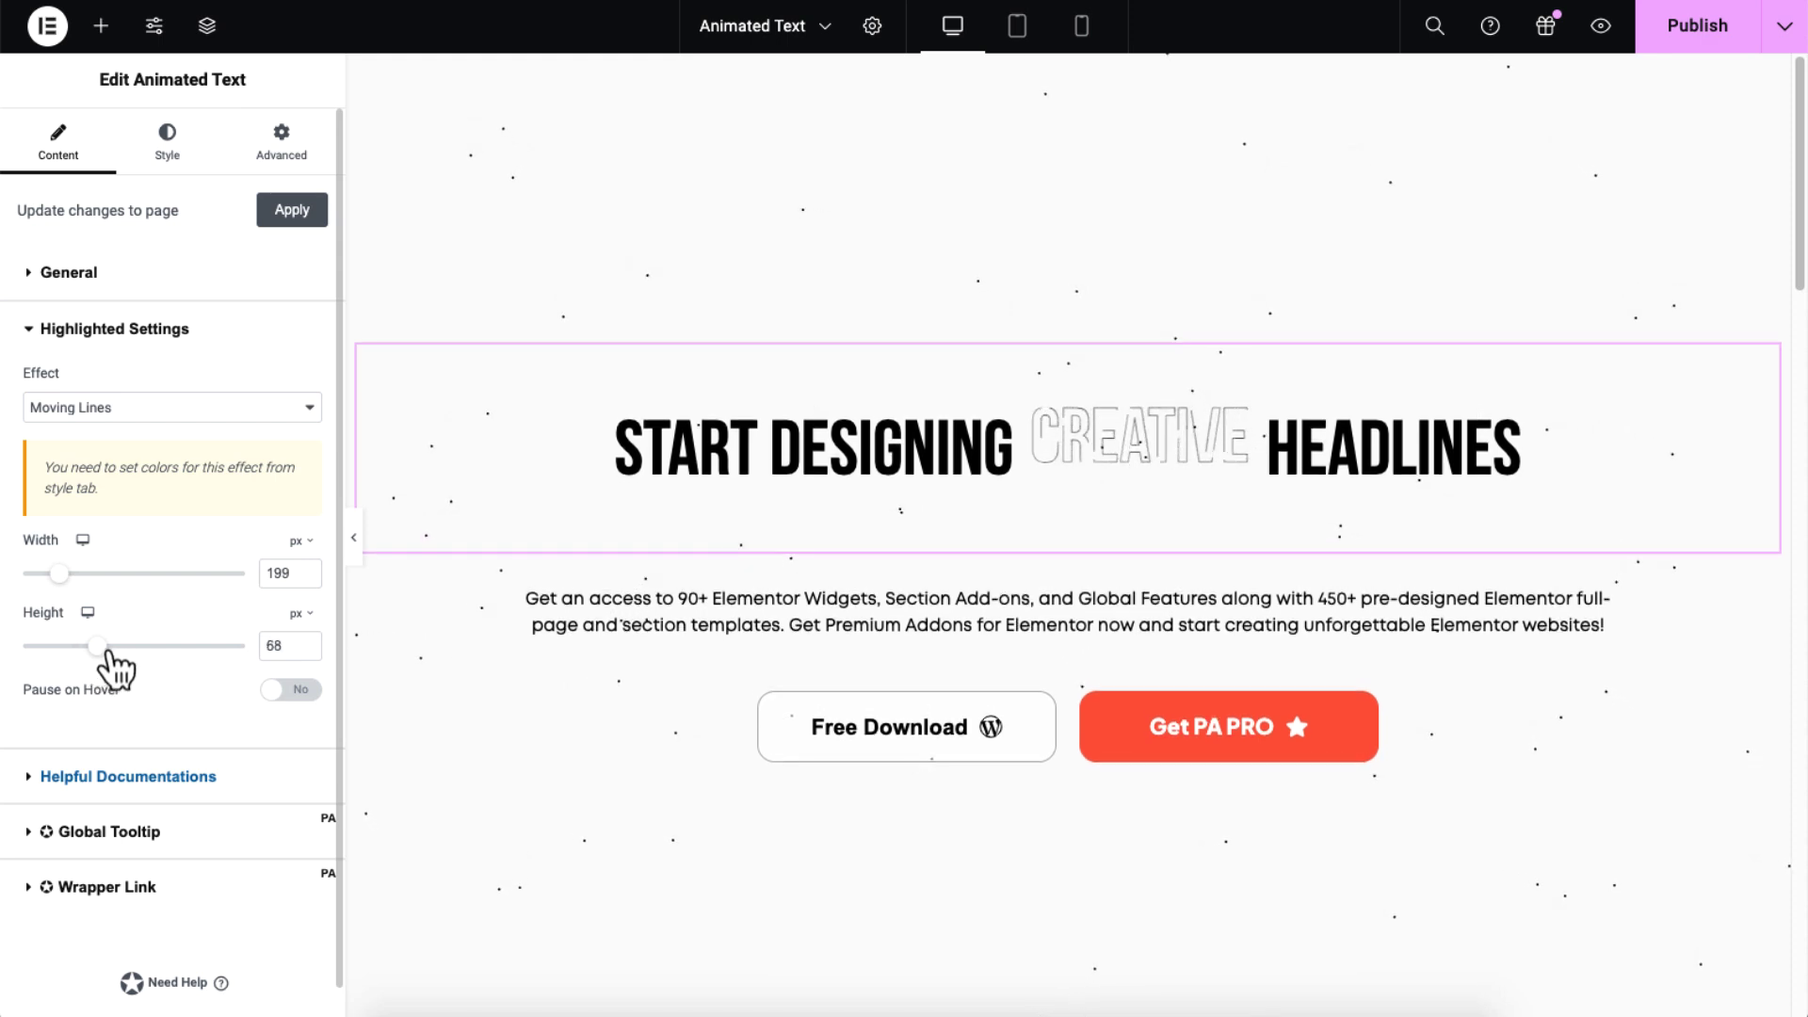
pyautogui.moveTo(83, 649); pyautogui.dragTo(78, 647)
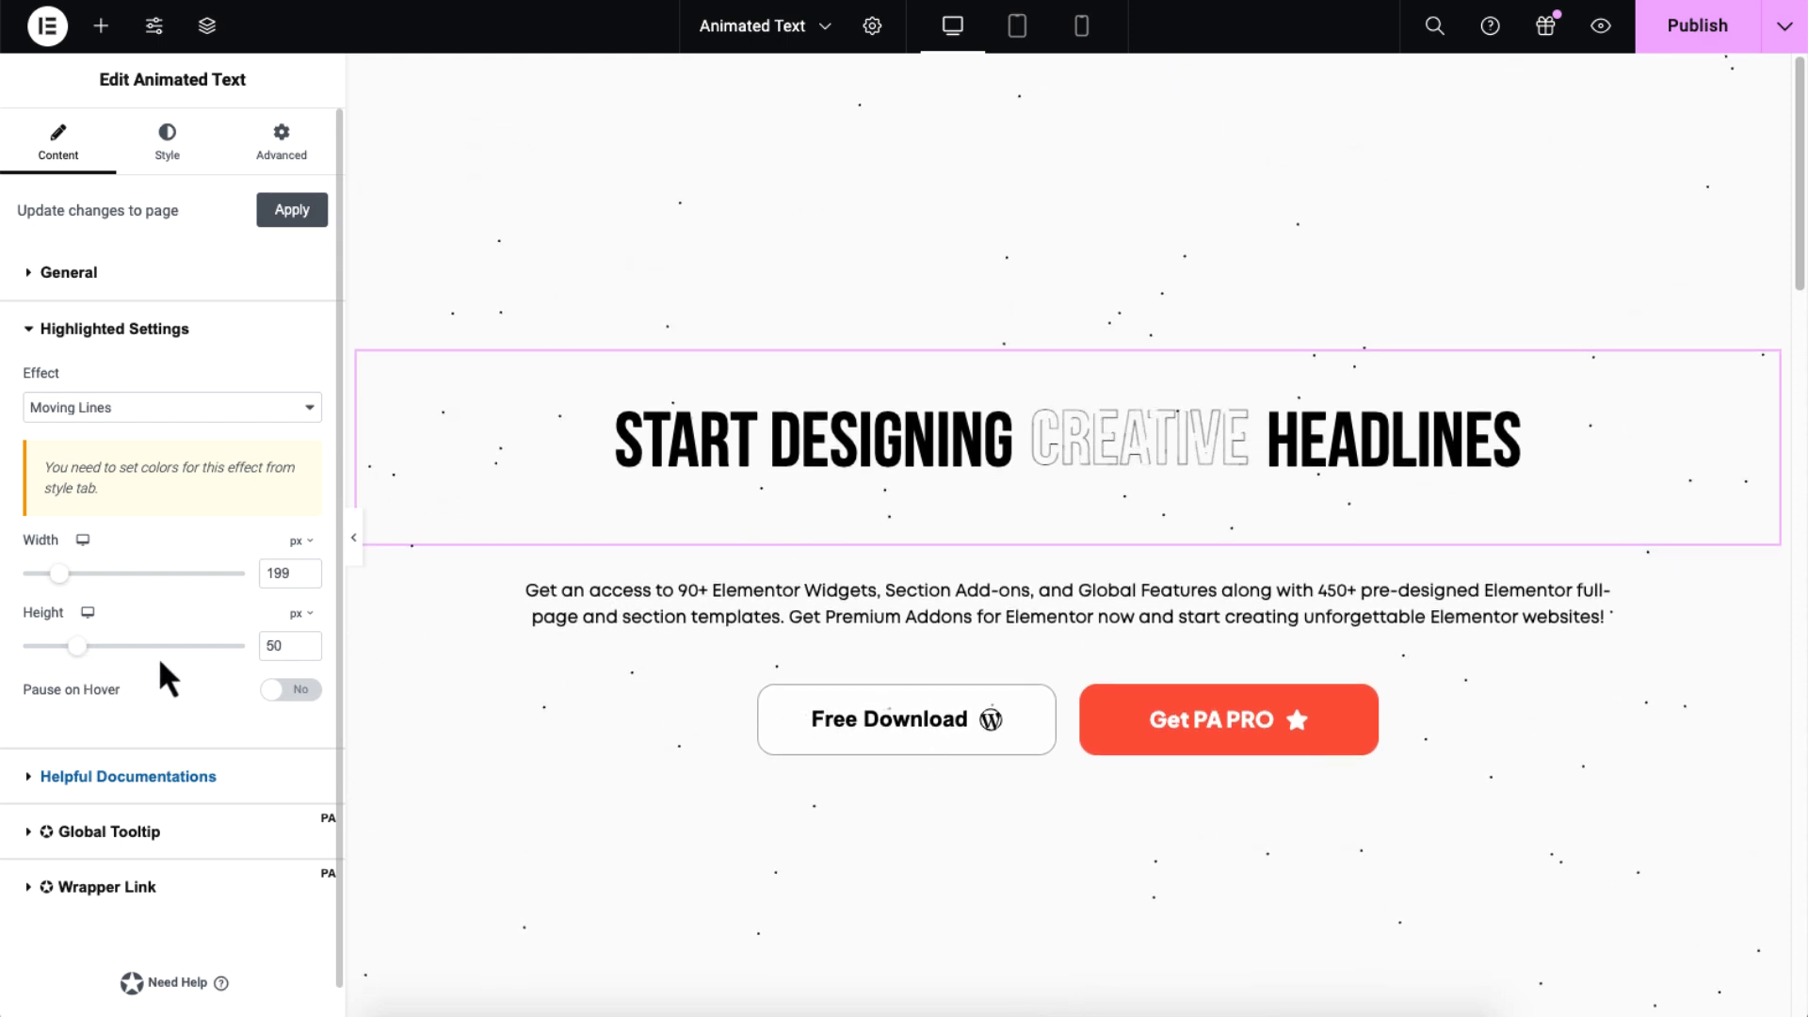
pyautogui.click(282, 691)
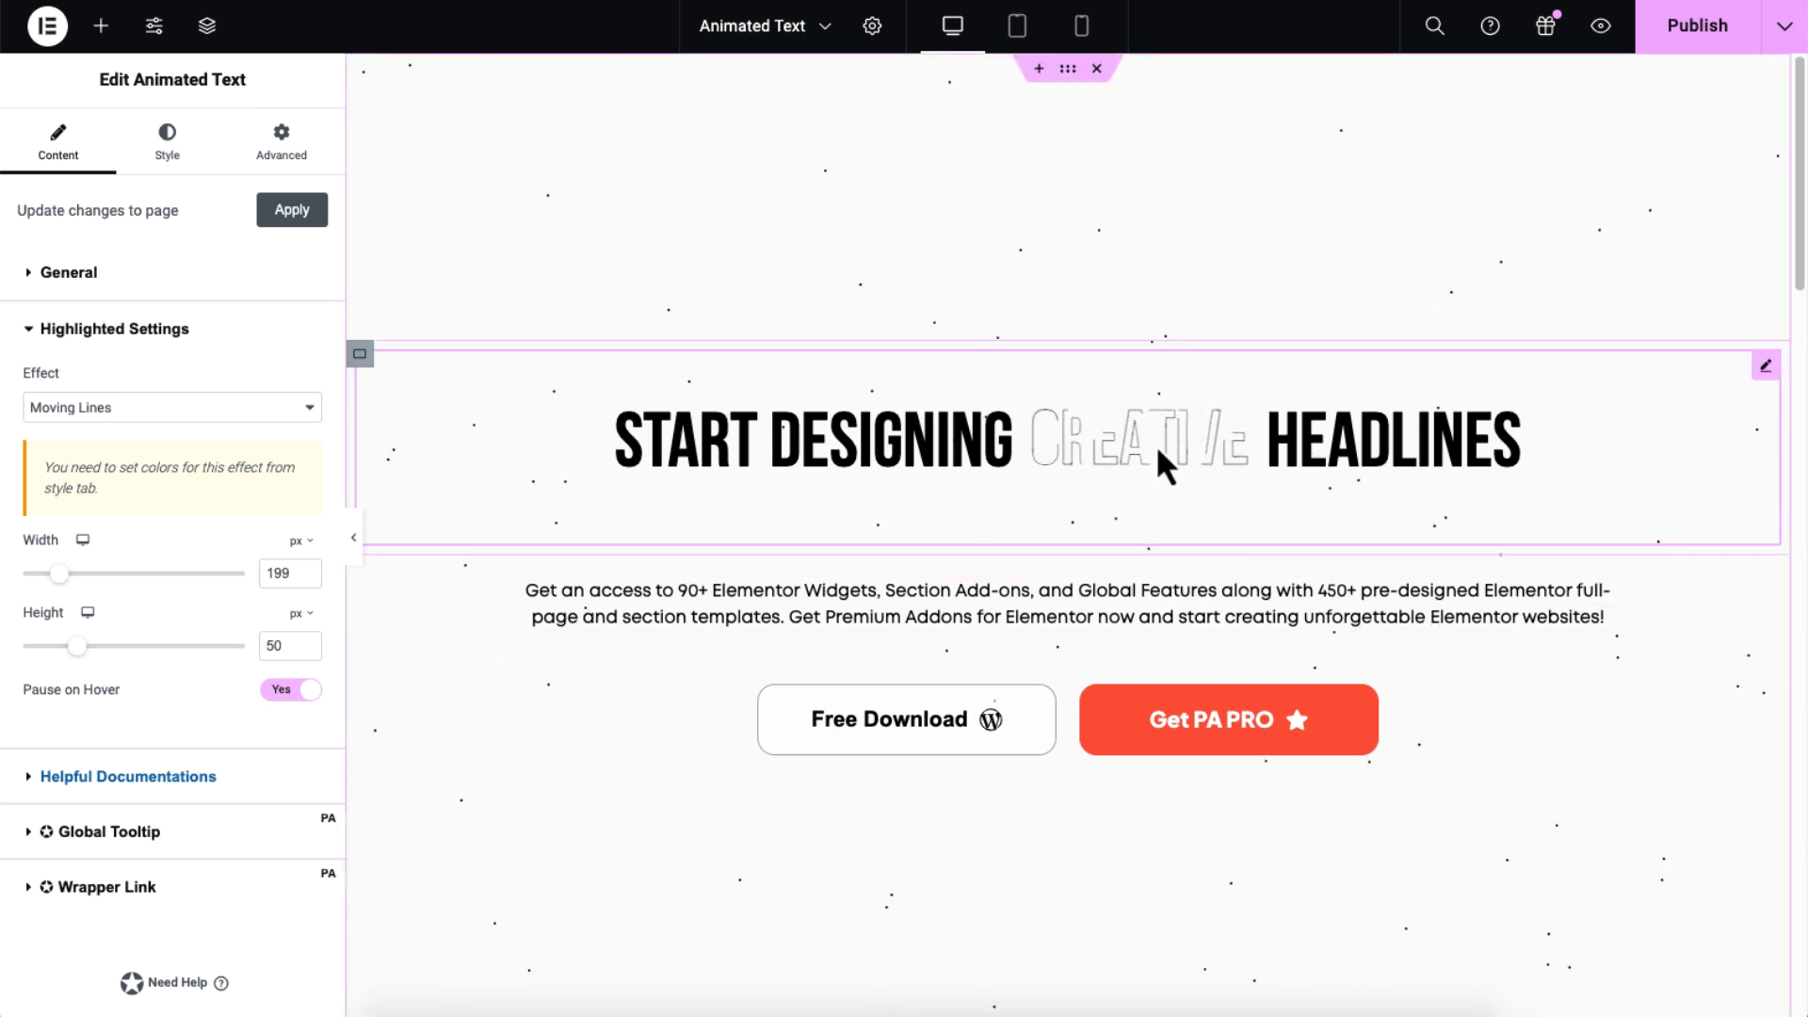
pyautogui.click(291, 694)
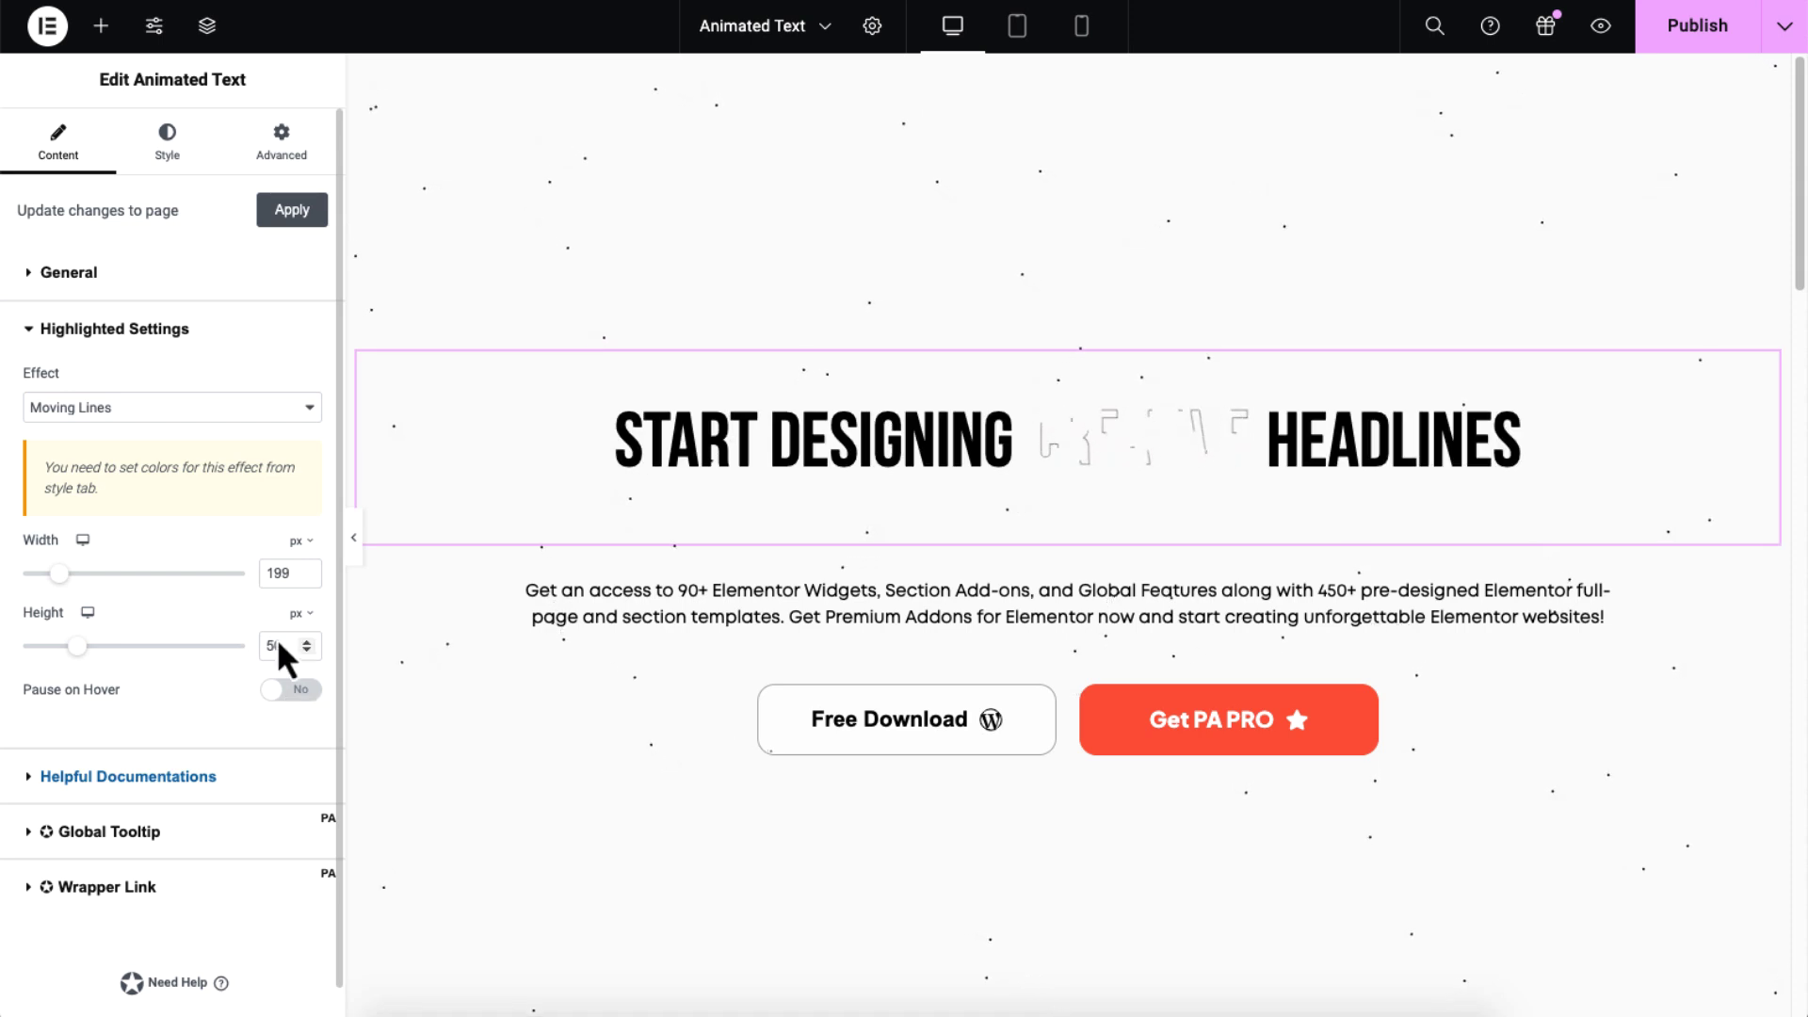
# Try Color Highlight with vertical offset 8 and a thinner highlight band
pyautogui.click(263, 411)
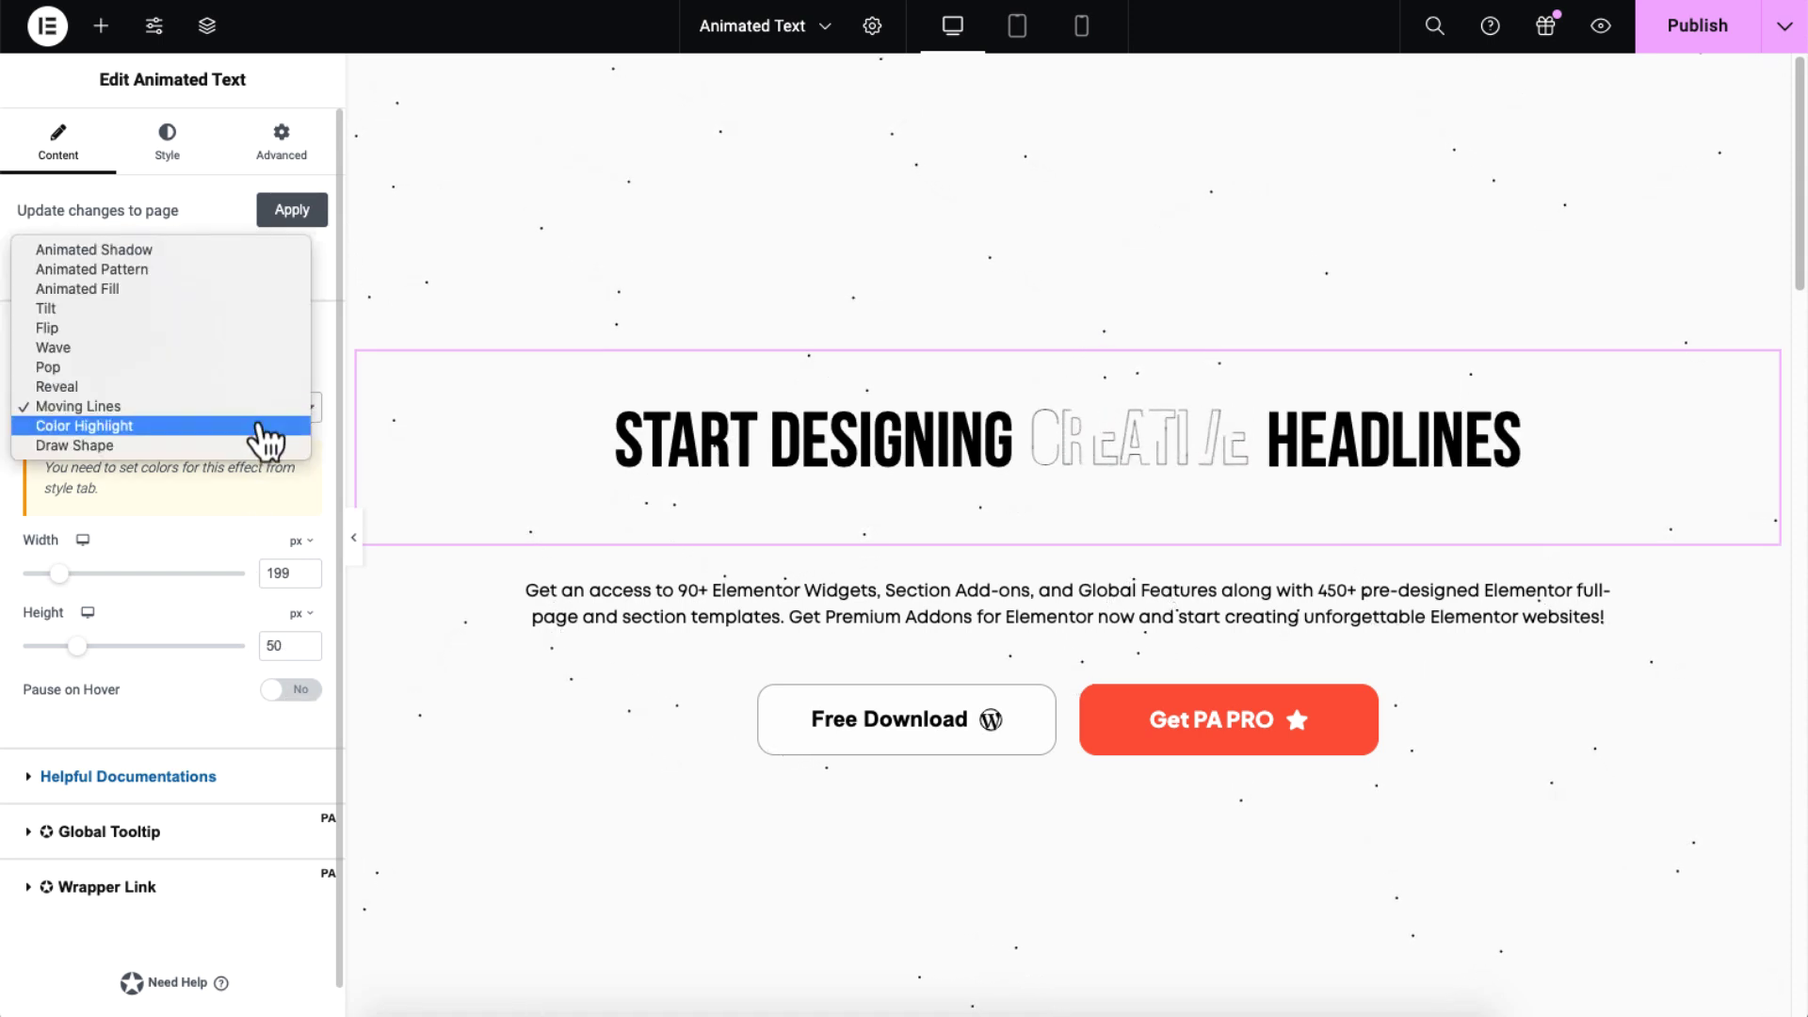
pyautogui.click(264, 422)
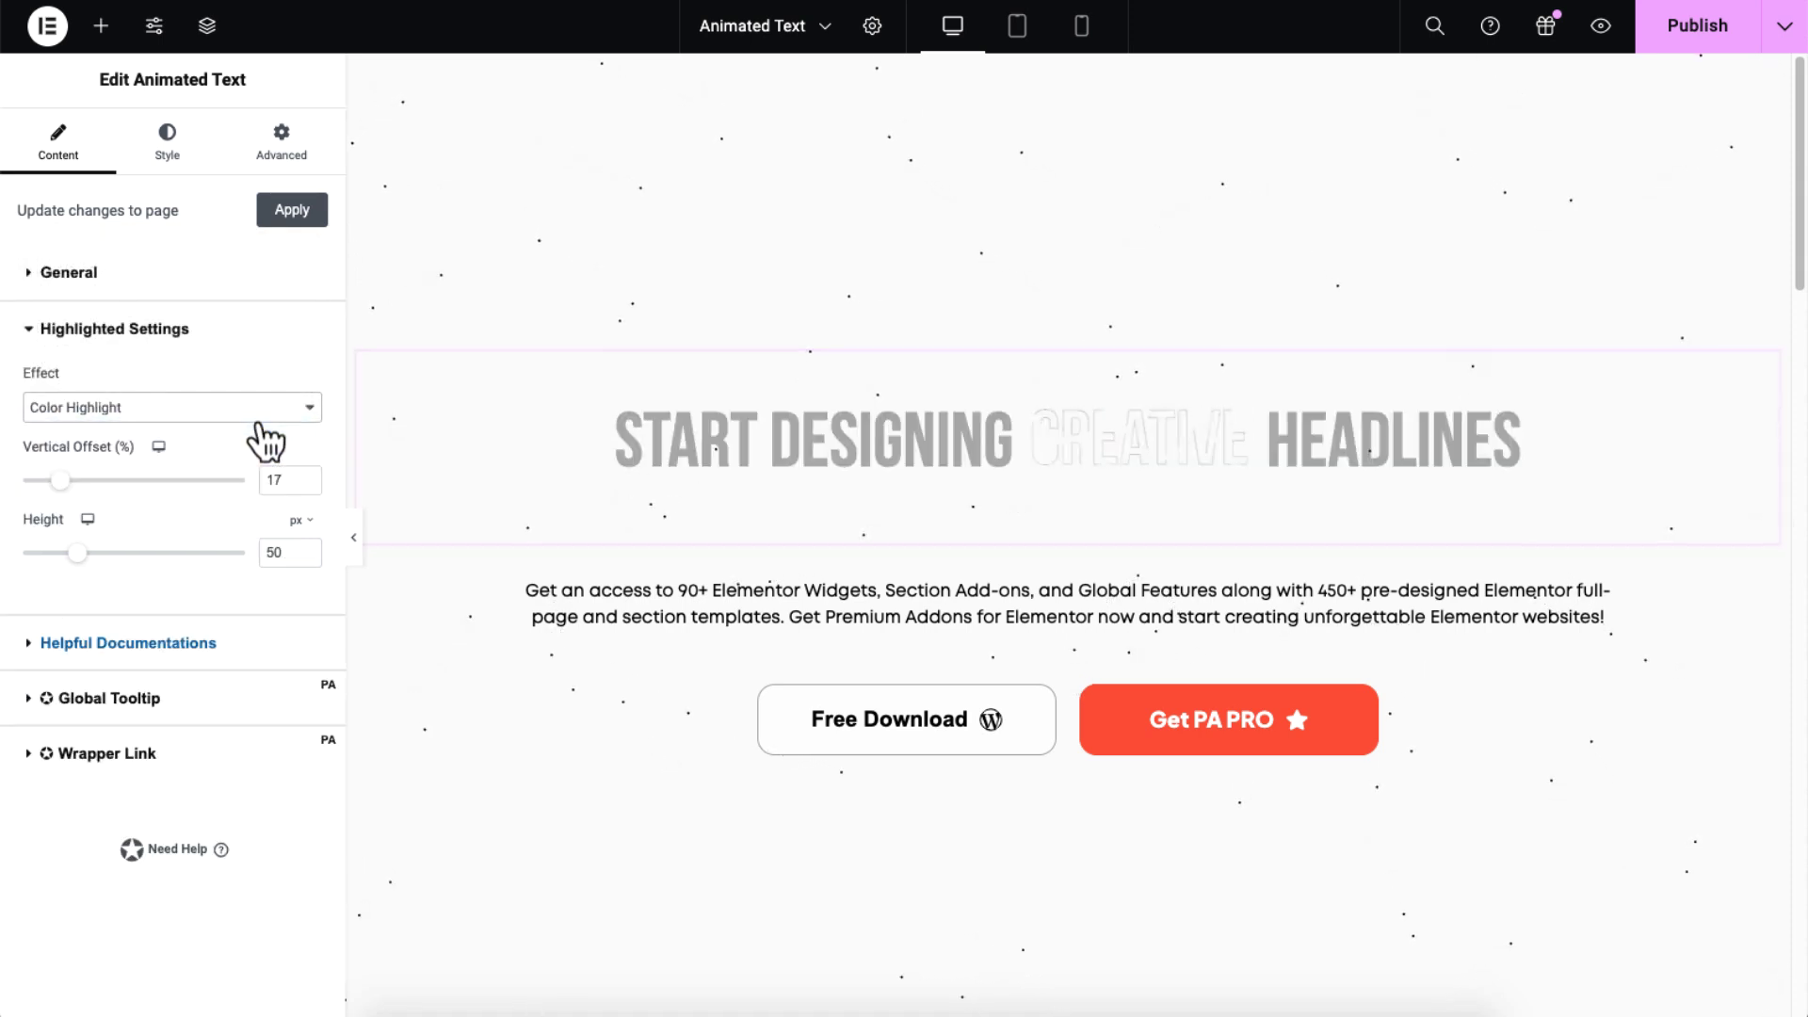
pyautogui.moveTo(57, 480)
pyautogui.mouseDown()
pyautogui.moveTo(40, 481)
pyautogui.moveTo(83, 484)
pyautogui.mouseUp()
pyautogui.moveTo(79, 553)
pyautogui.mouseDown()
pyautogui.moveTo(50, 553)
pyautogui.moveTo(72, 554)
pyautogui.mouseUp()
# Switch the effect to Draw Shape, trying the Wavy Zigzag and Underline shapes
pyautogui.click(201, 409)
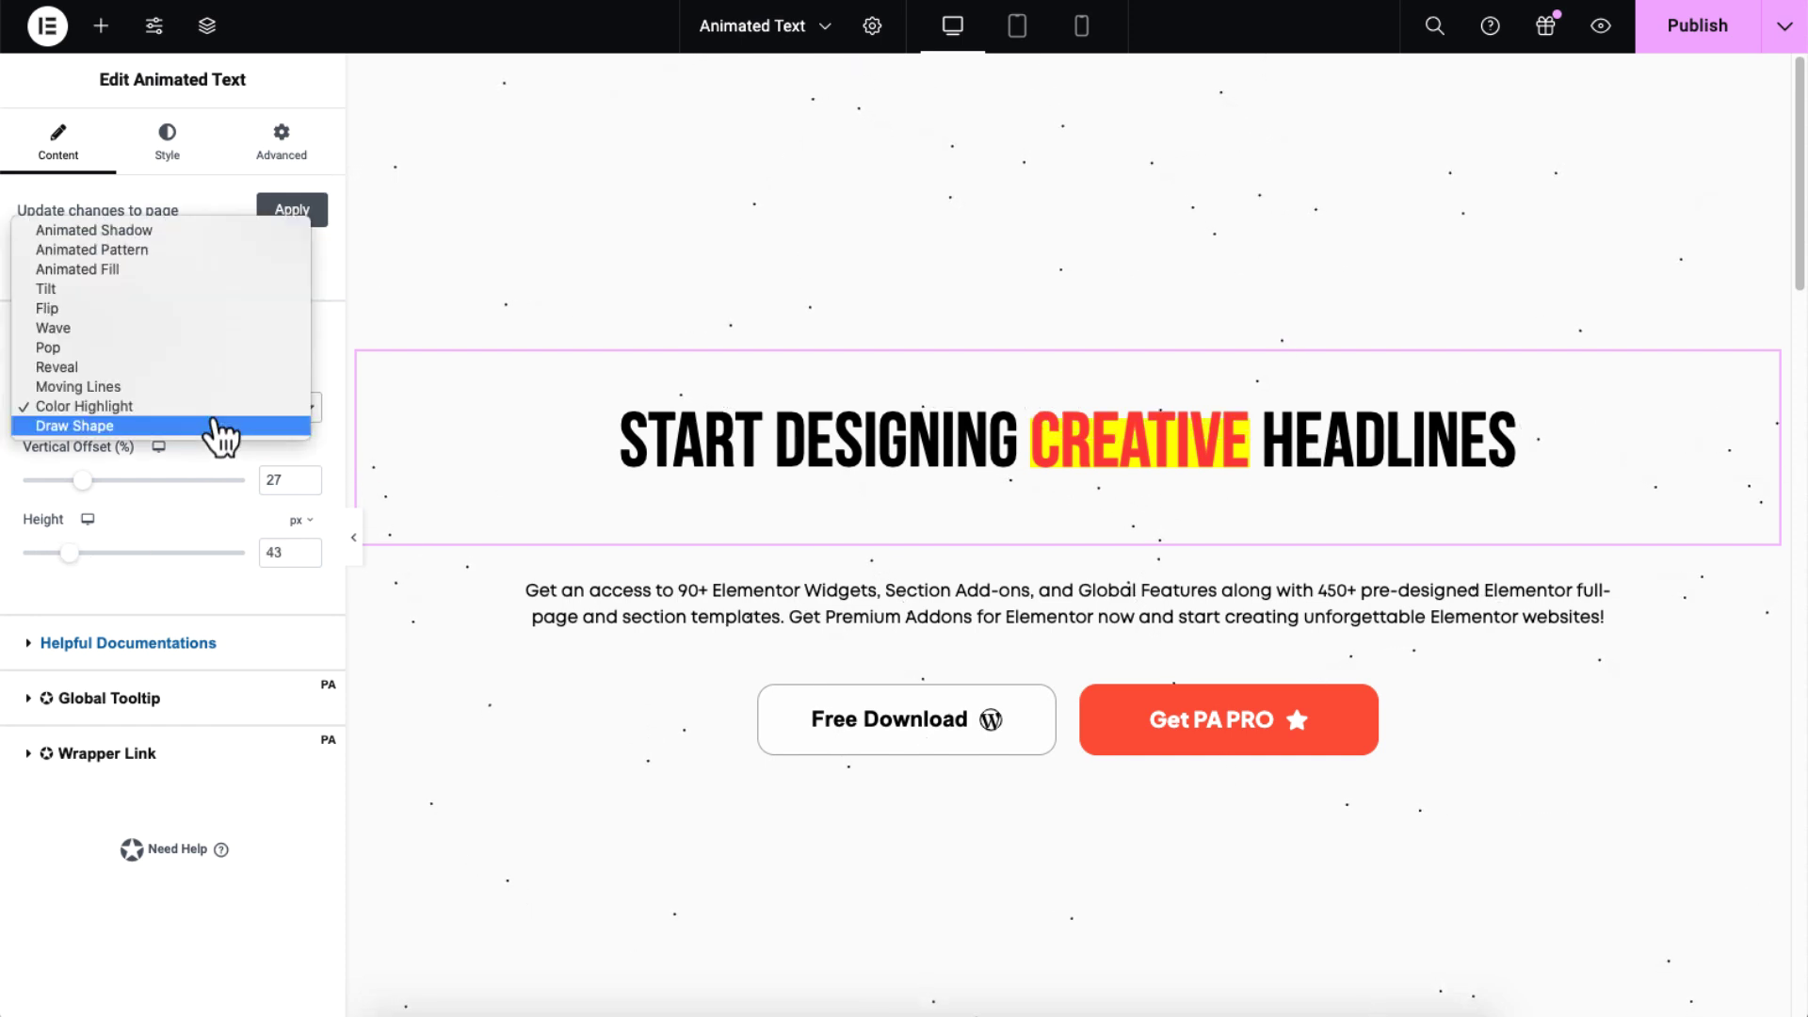
pyautogui.click(216, 426)
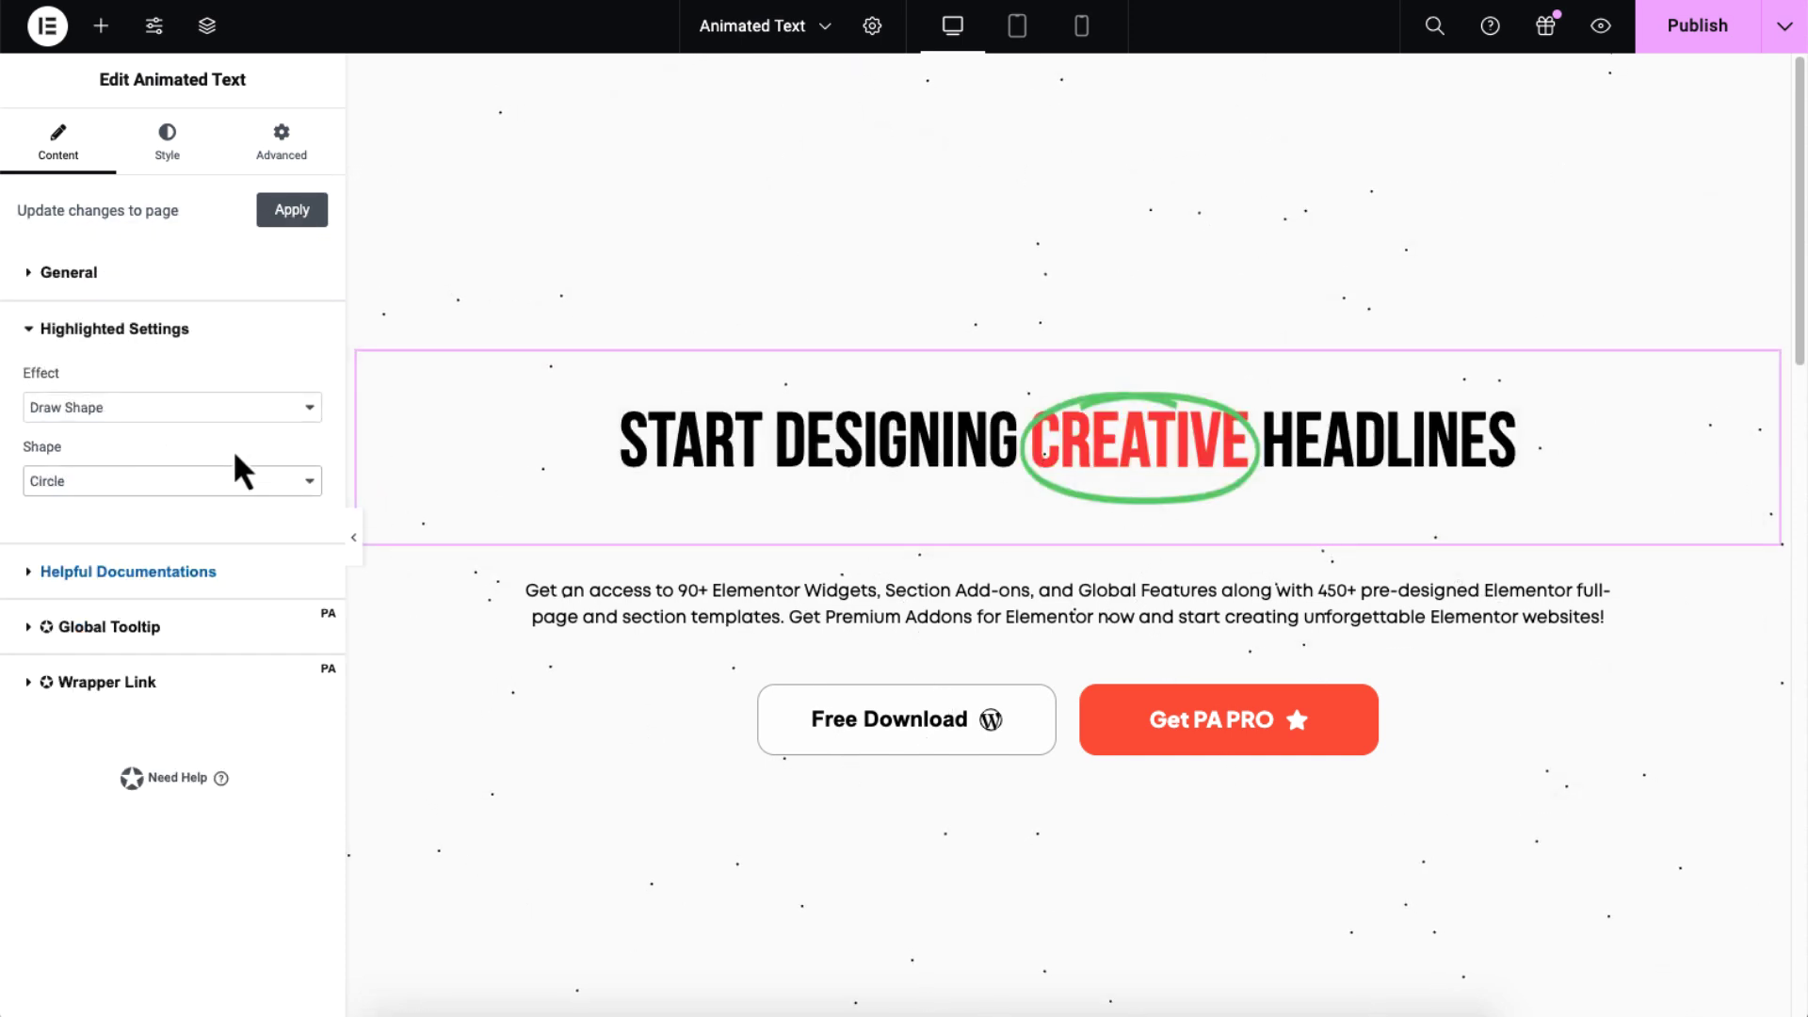
pyautogui.click(240, 480)
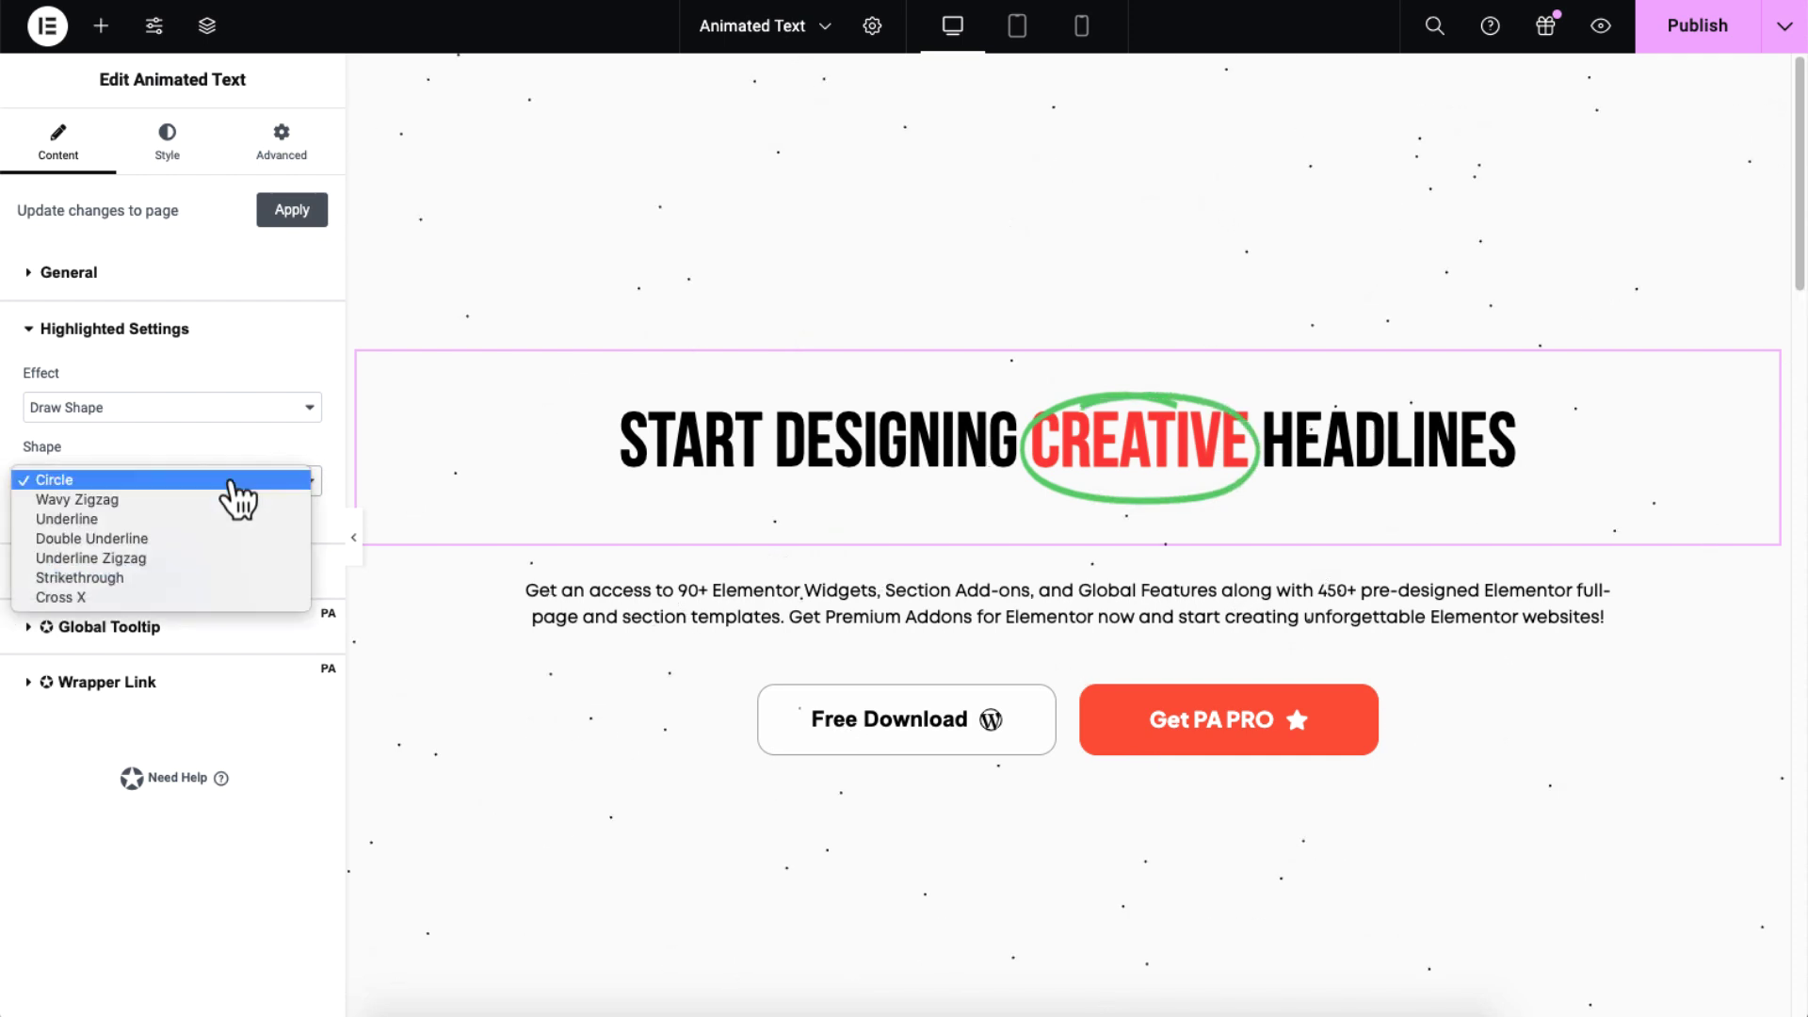
pyautogui.click(238, 500)
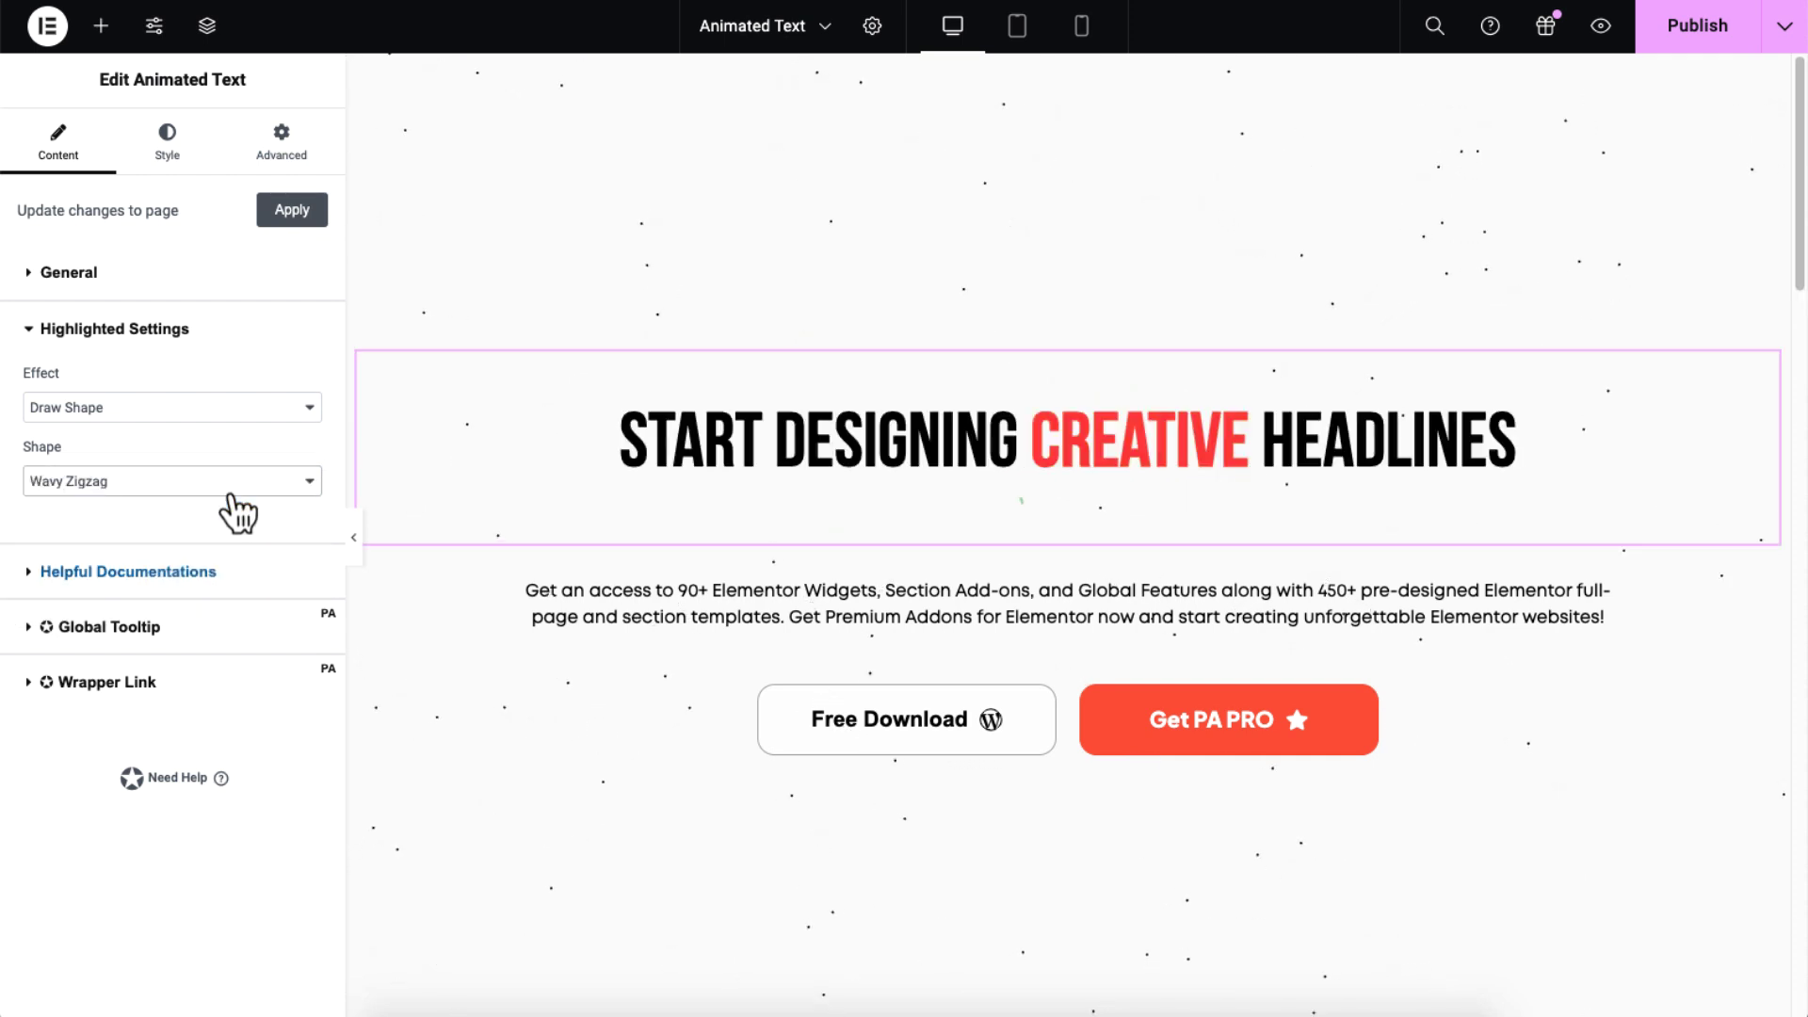
pyautogui.click(232, 497)
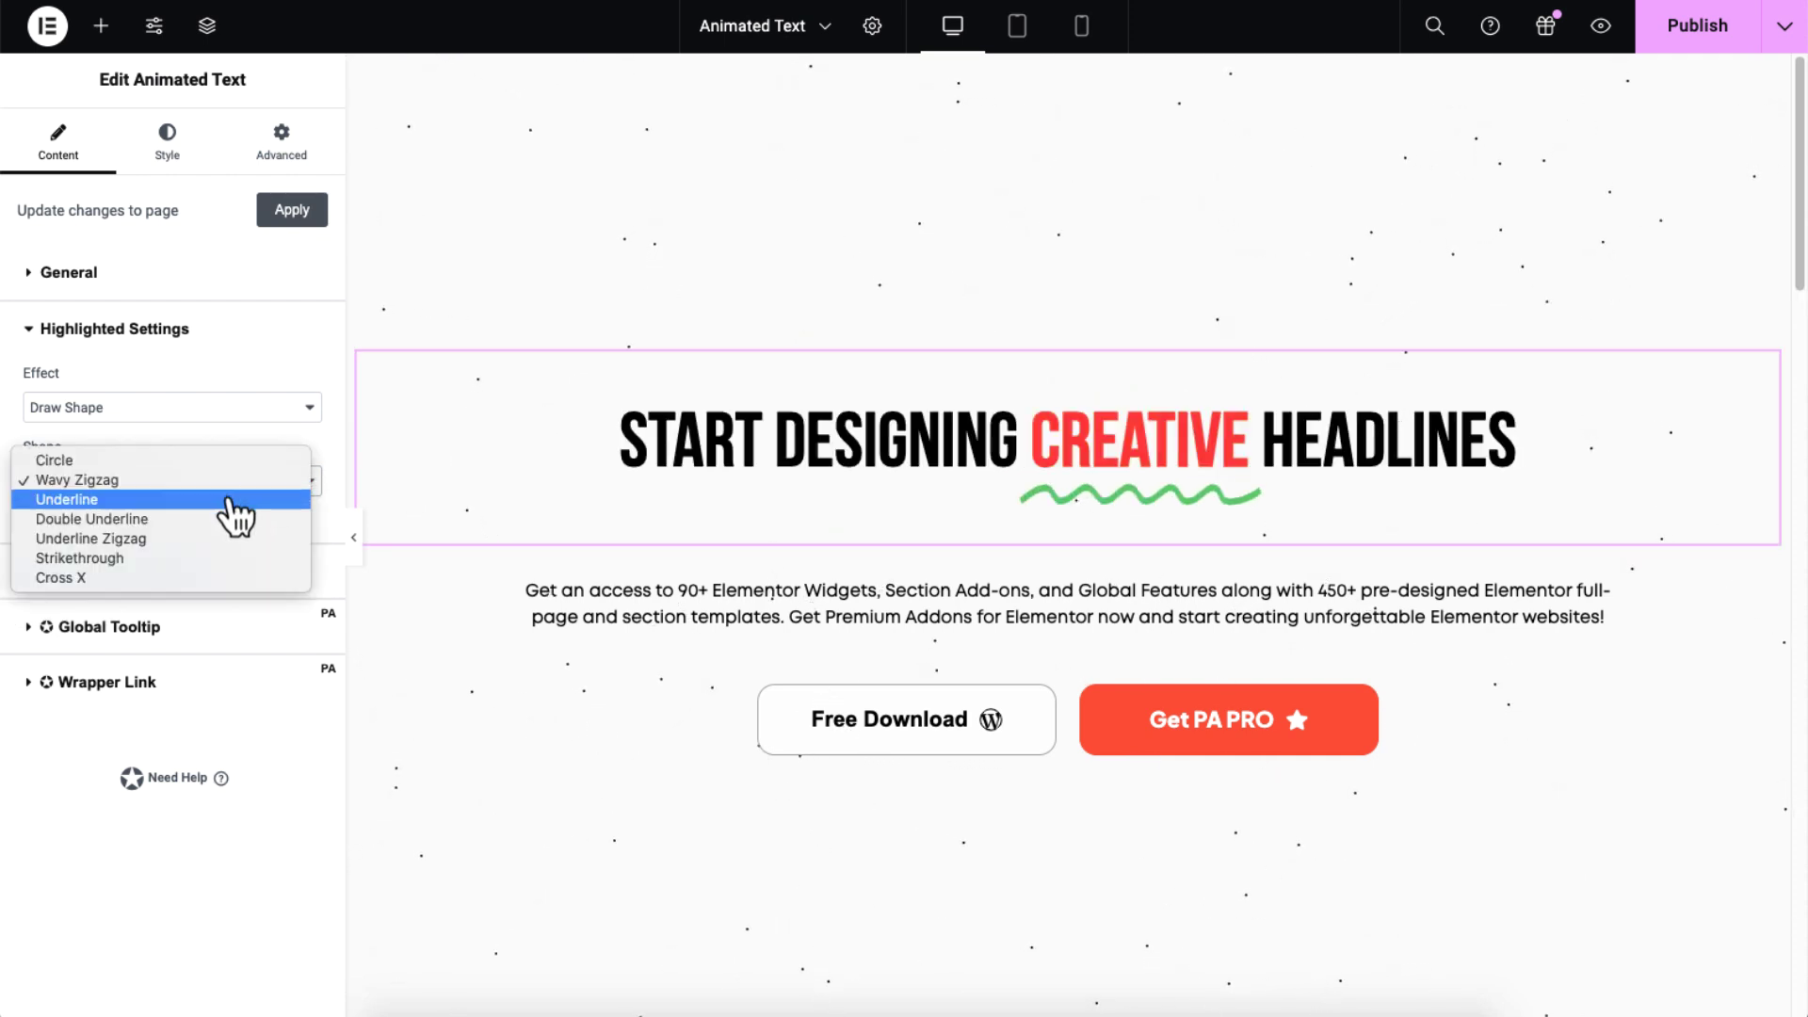
pyautogui.click(233, 497)
# Preview Double Underline, Underline Zigzag, Strikethrough and Cross X, then settle on Underline
pyautogui.click(232, 497)
pyautogui.click(233, 497)
pyautogui.click(229, 499)
pyautogui.click(228, 499)
pyautogui.click(229, 499)
pyautogui.click(229, 499)
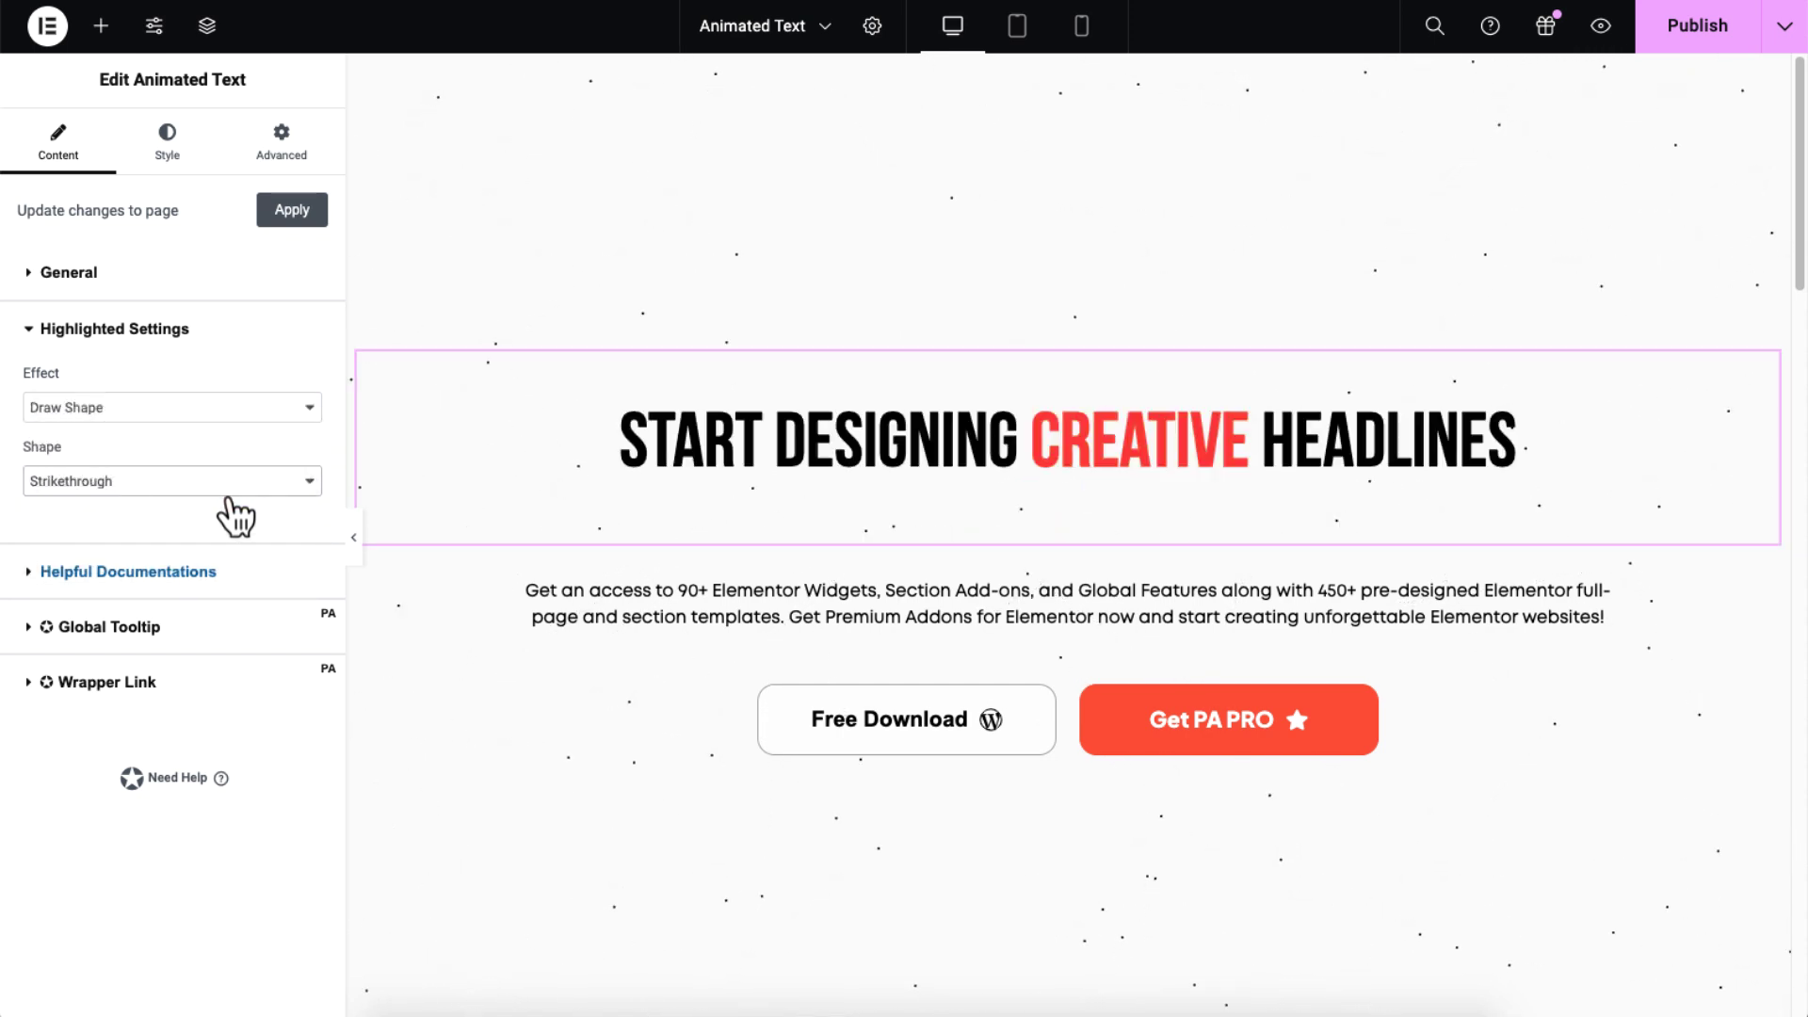
pyautogui.click(228, 499)
pyautogui.click(229, 499)
pyautogui.click(229, 499)
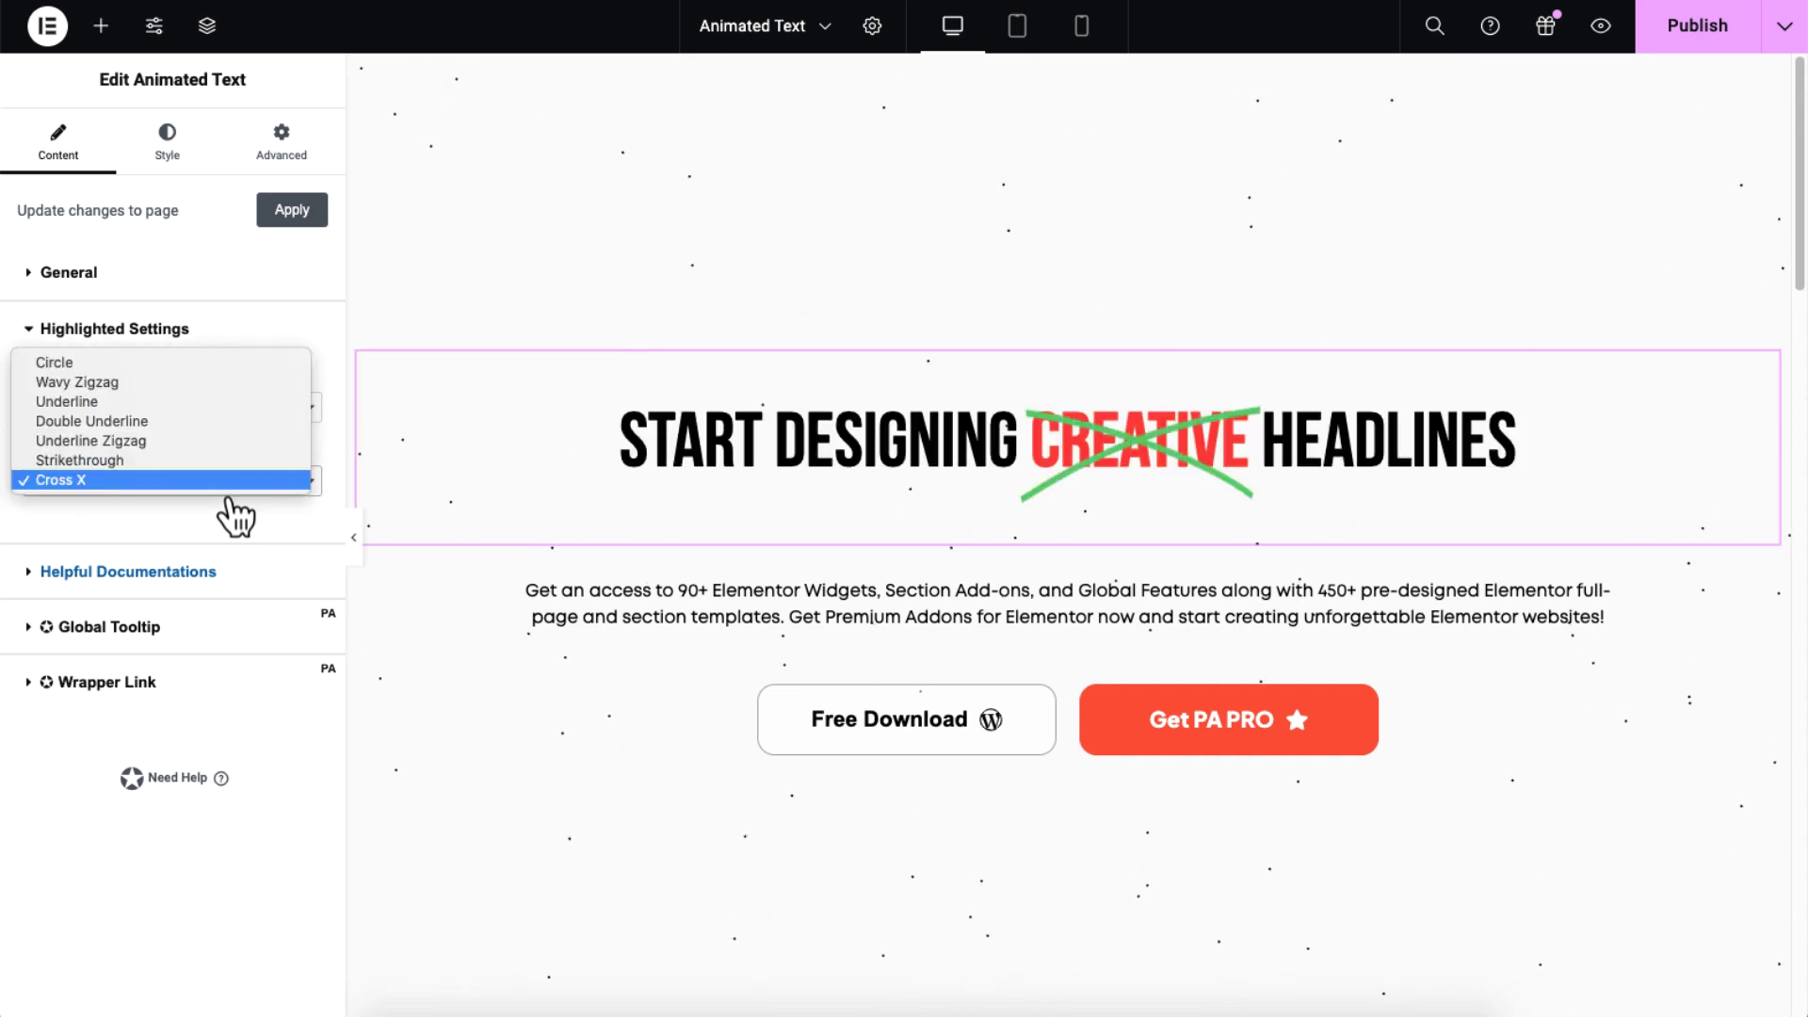
pyautogui.click(230, 421)
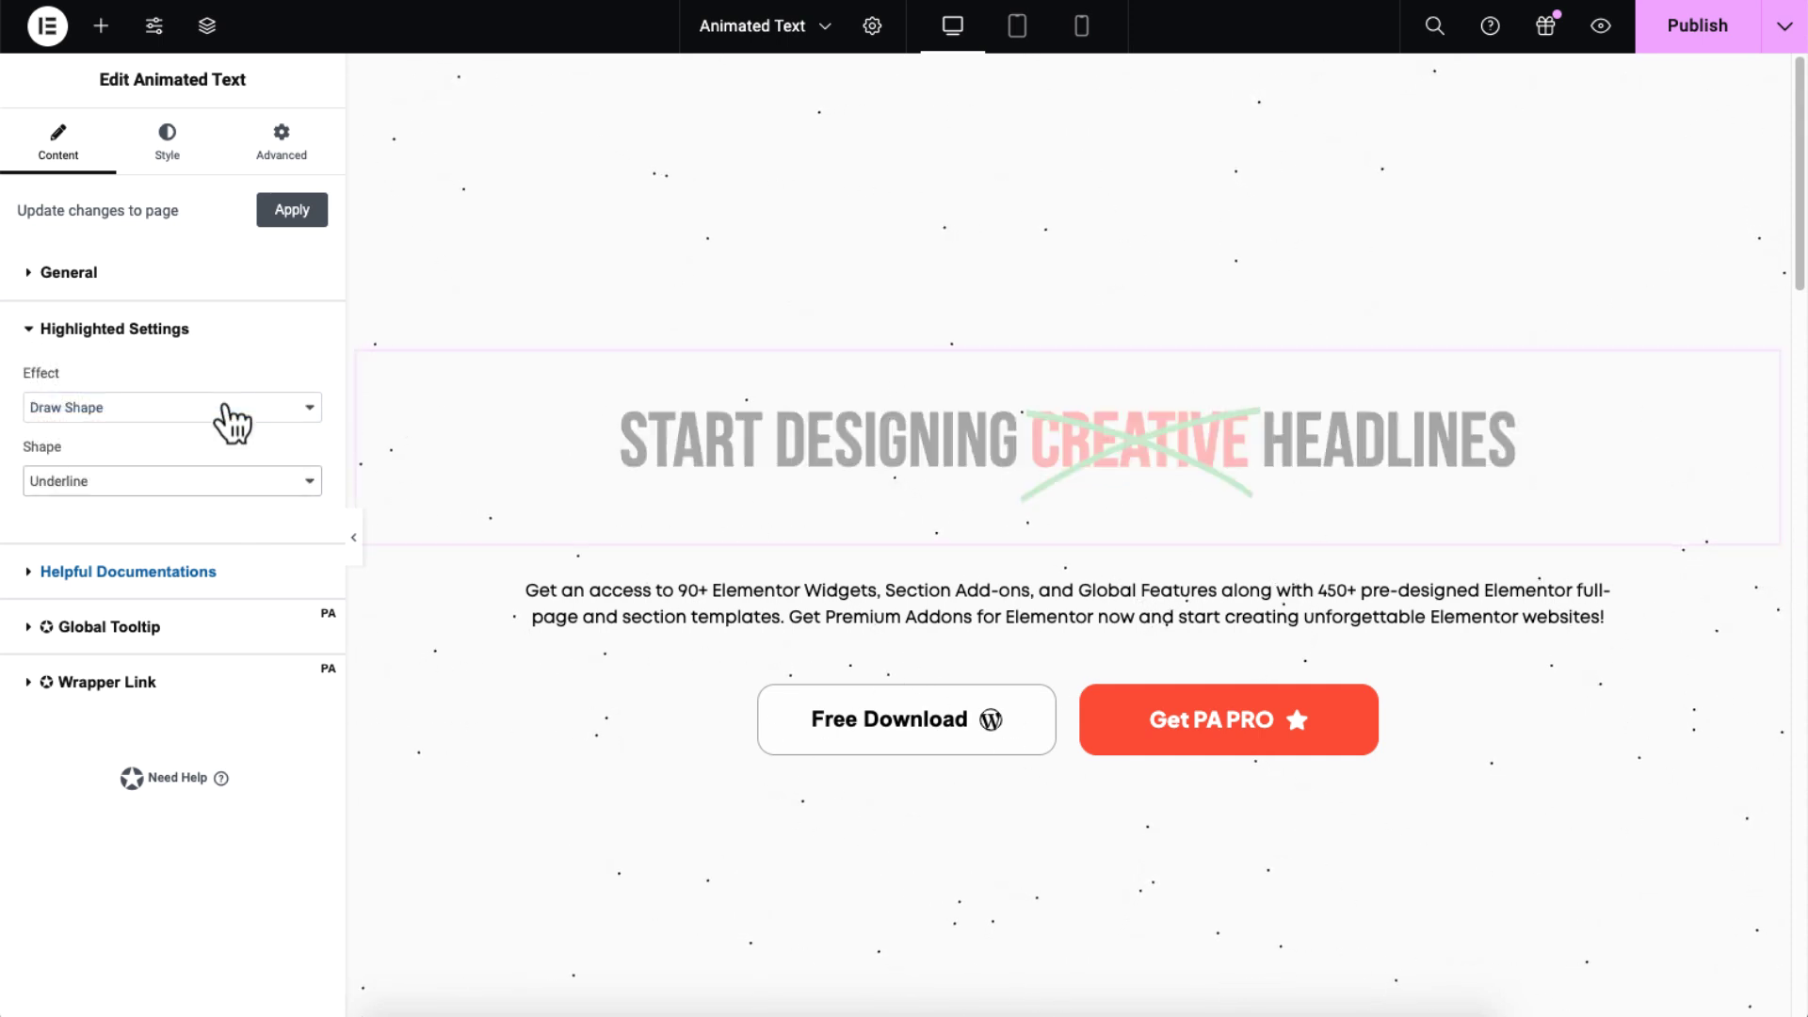
pyautogui.click(222, 282)
pyautogui.click(178, 662)
pyautogui.write('https://premiumaddons.com/')
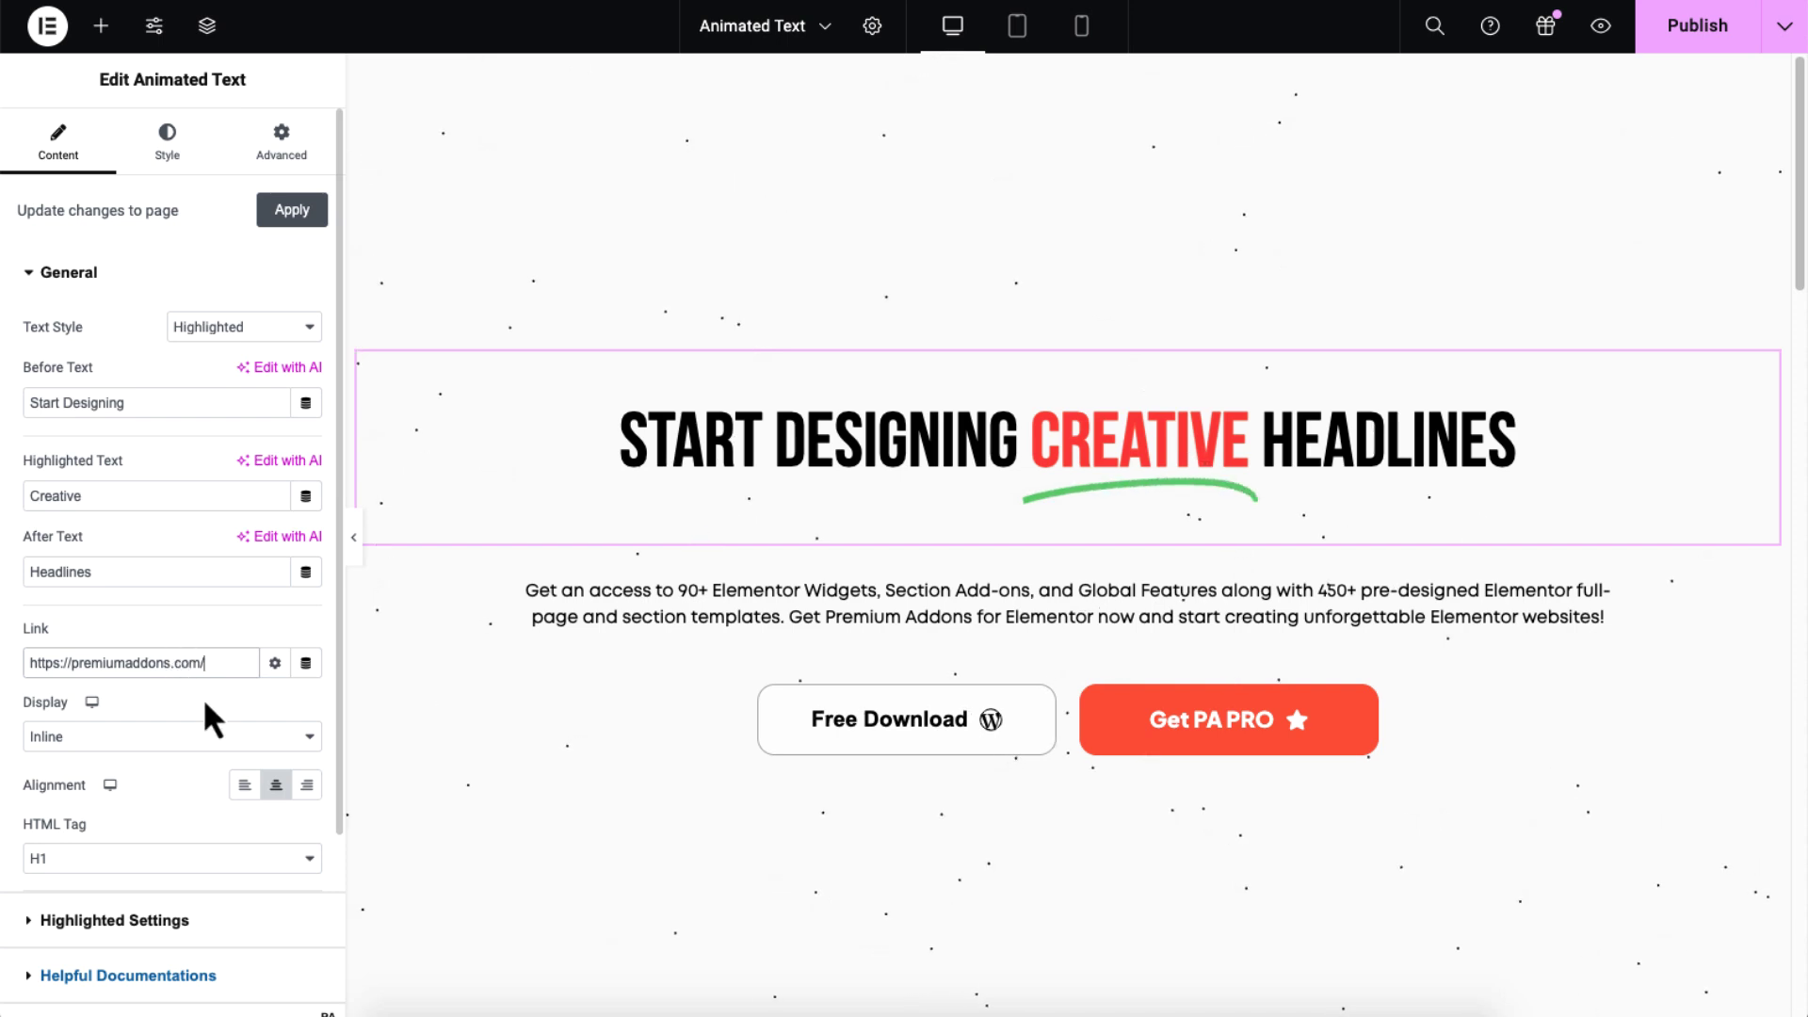
pyautogui.click(241, 739)
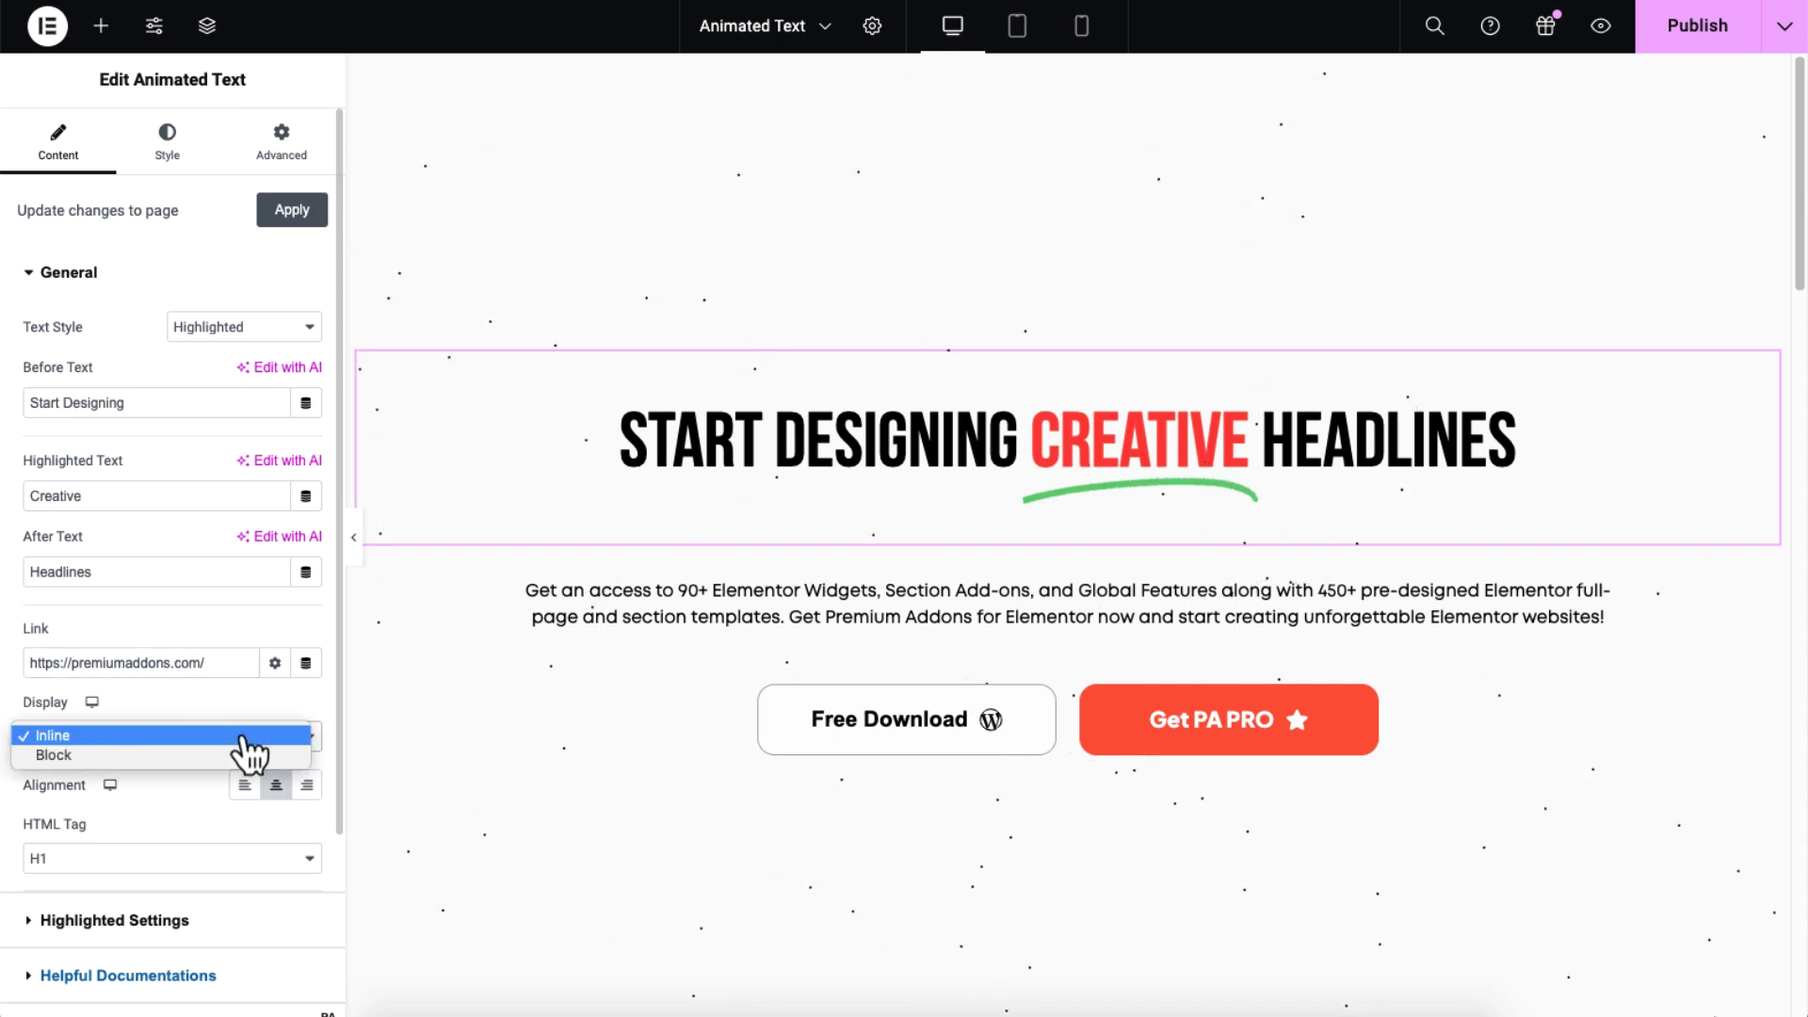
pyautogui.click(245, 756)
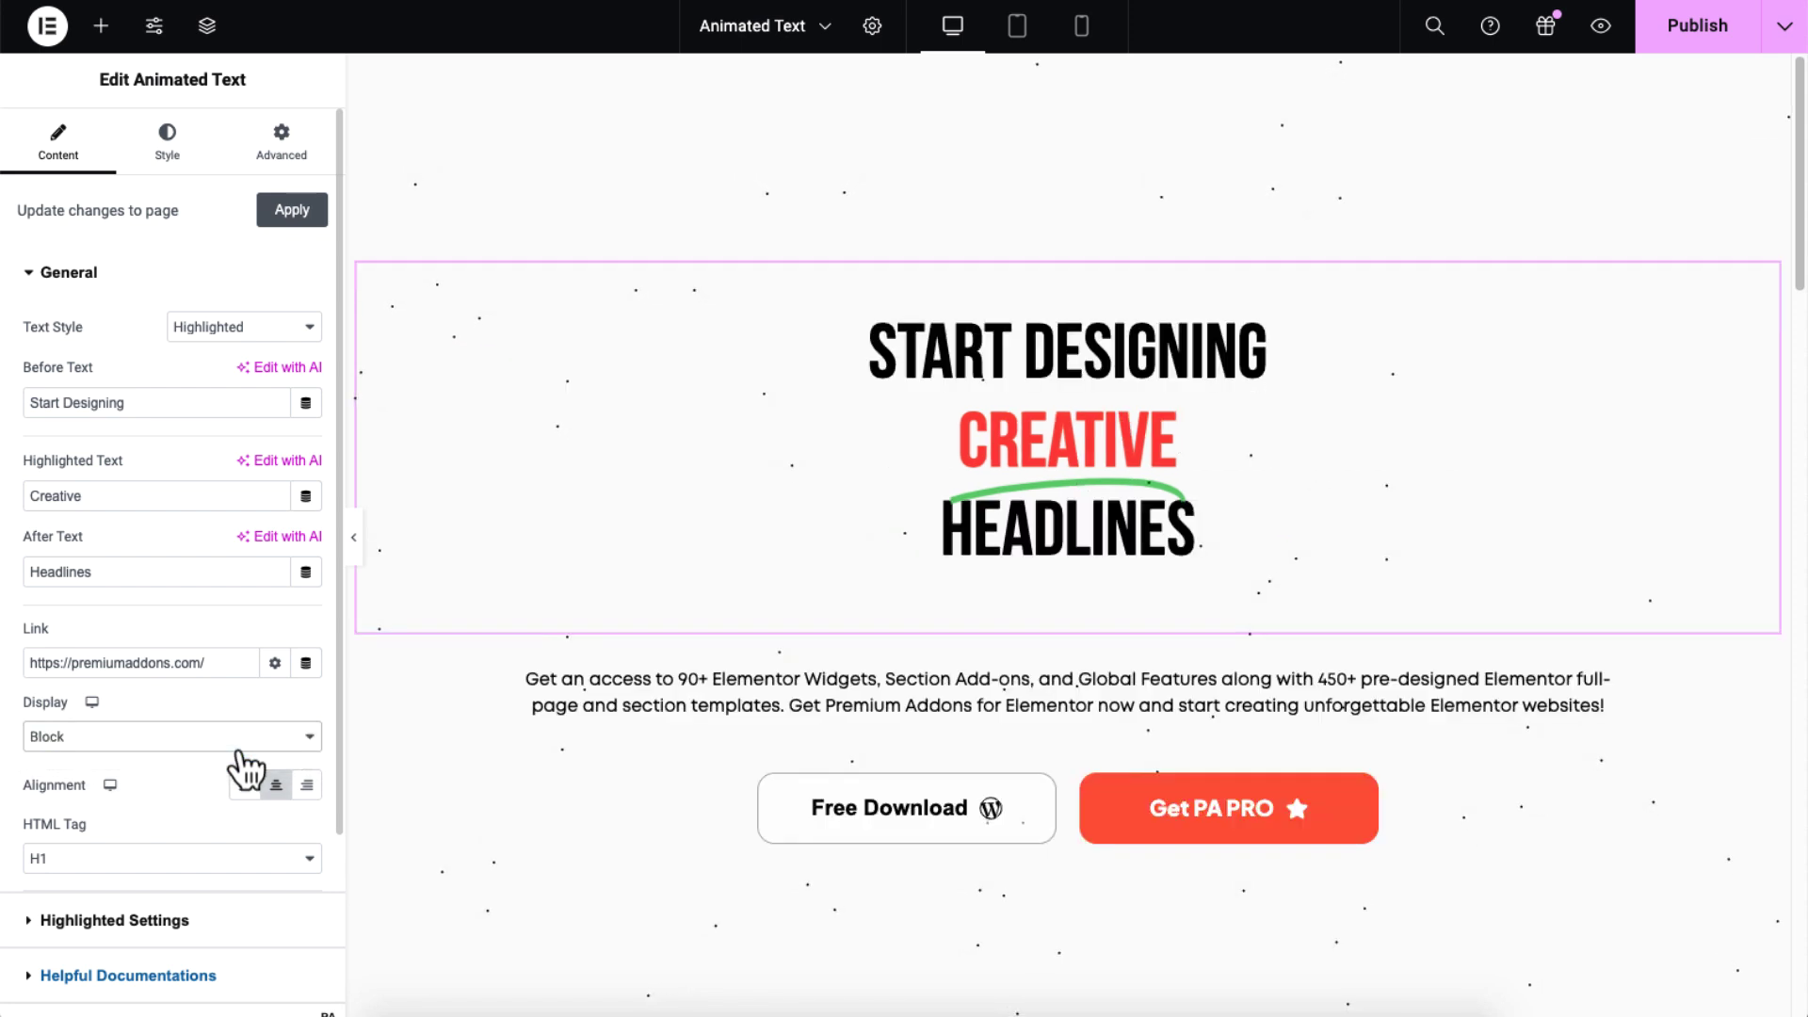
pyautogui.click(240, 739)
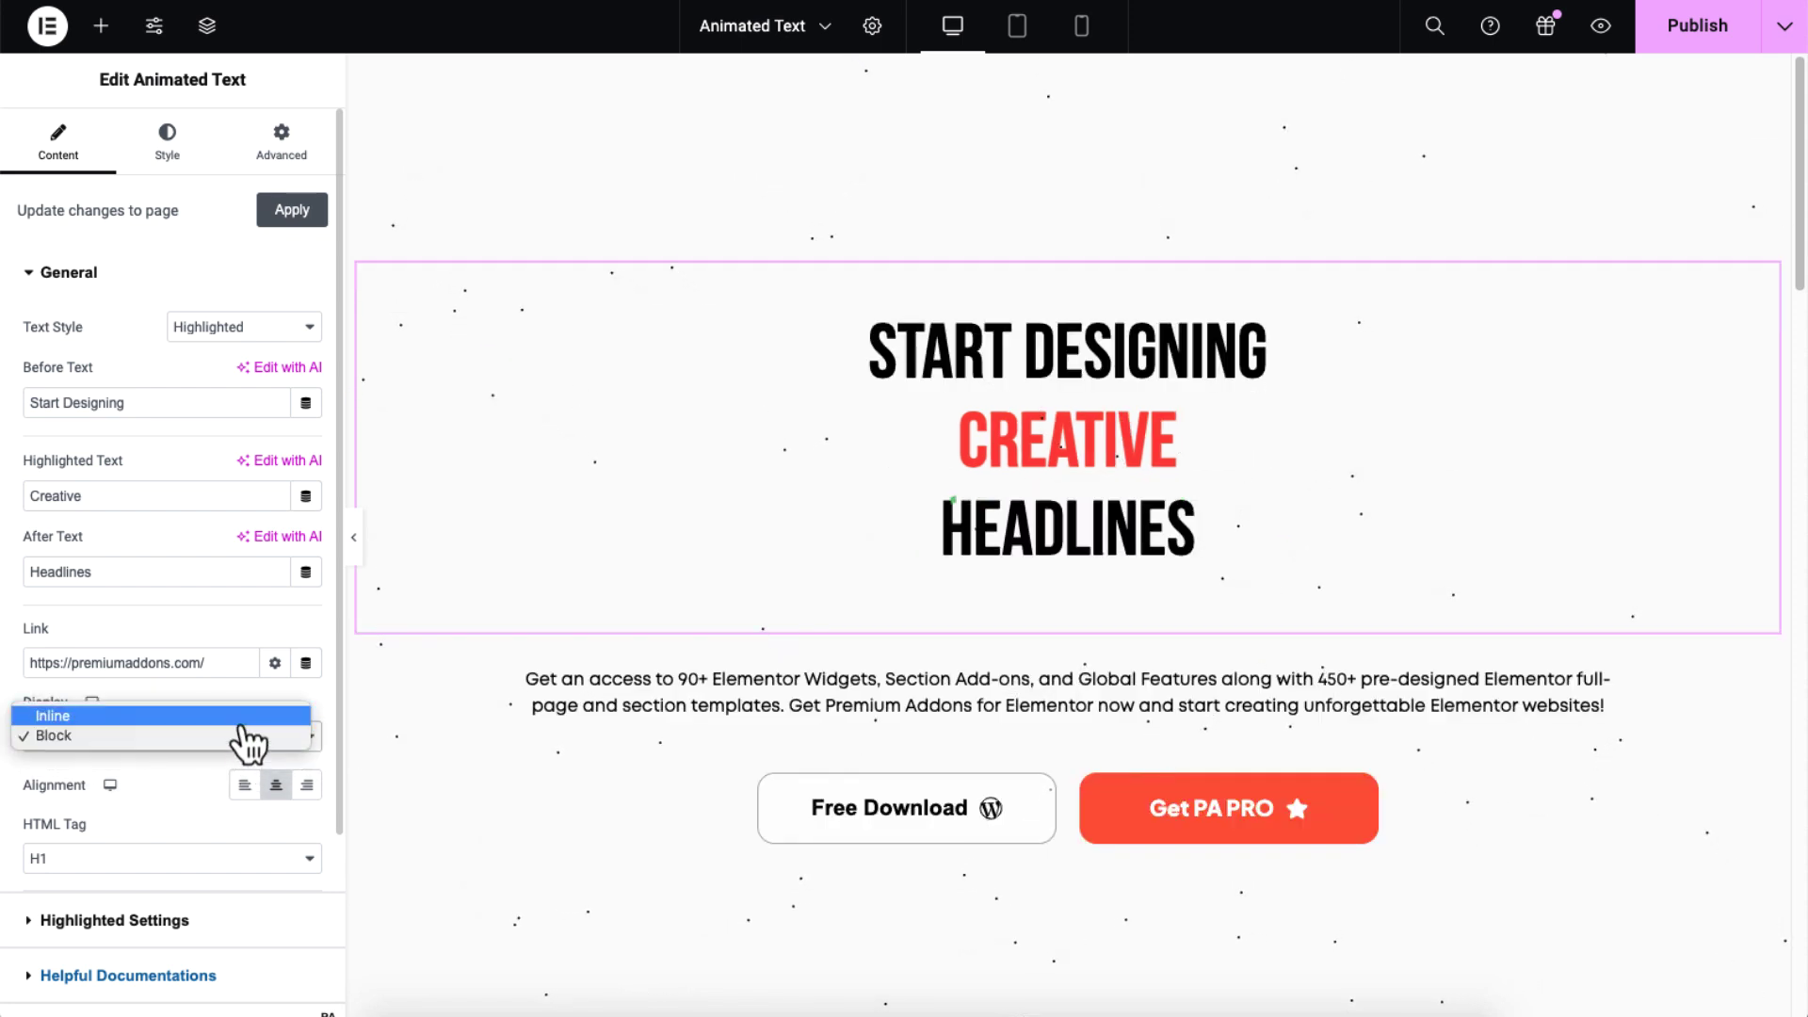
pyautogui.click(243, 721)
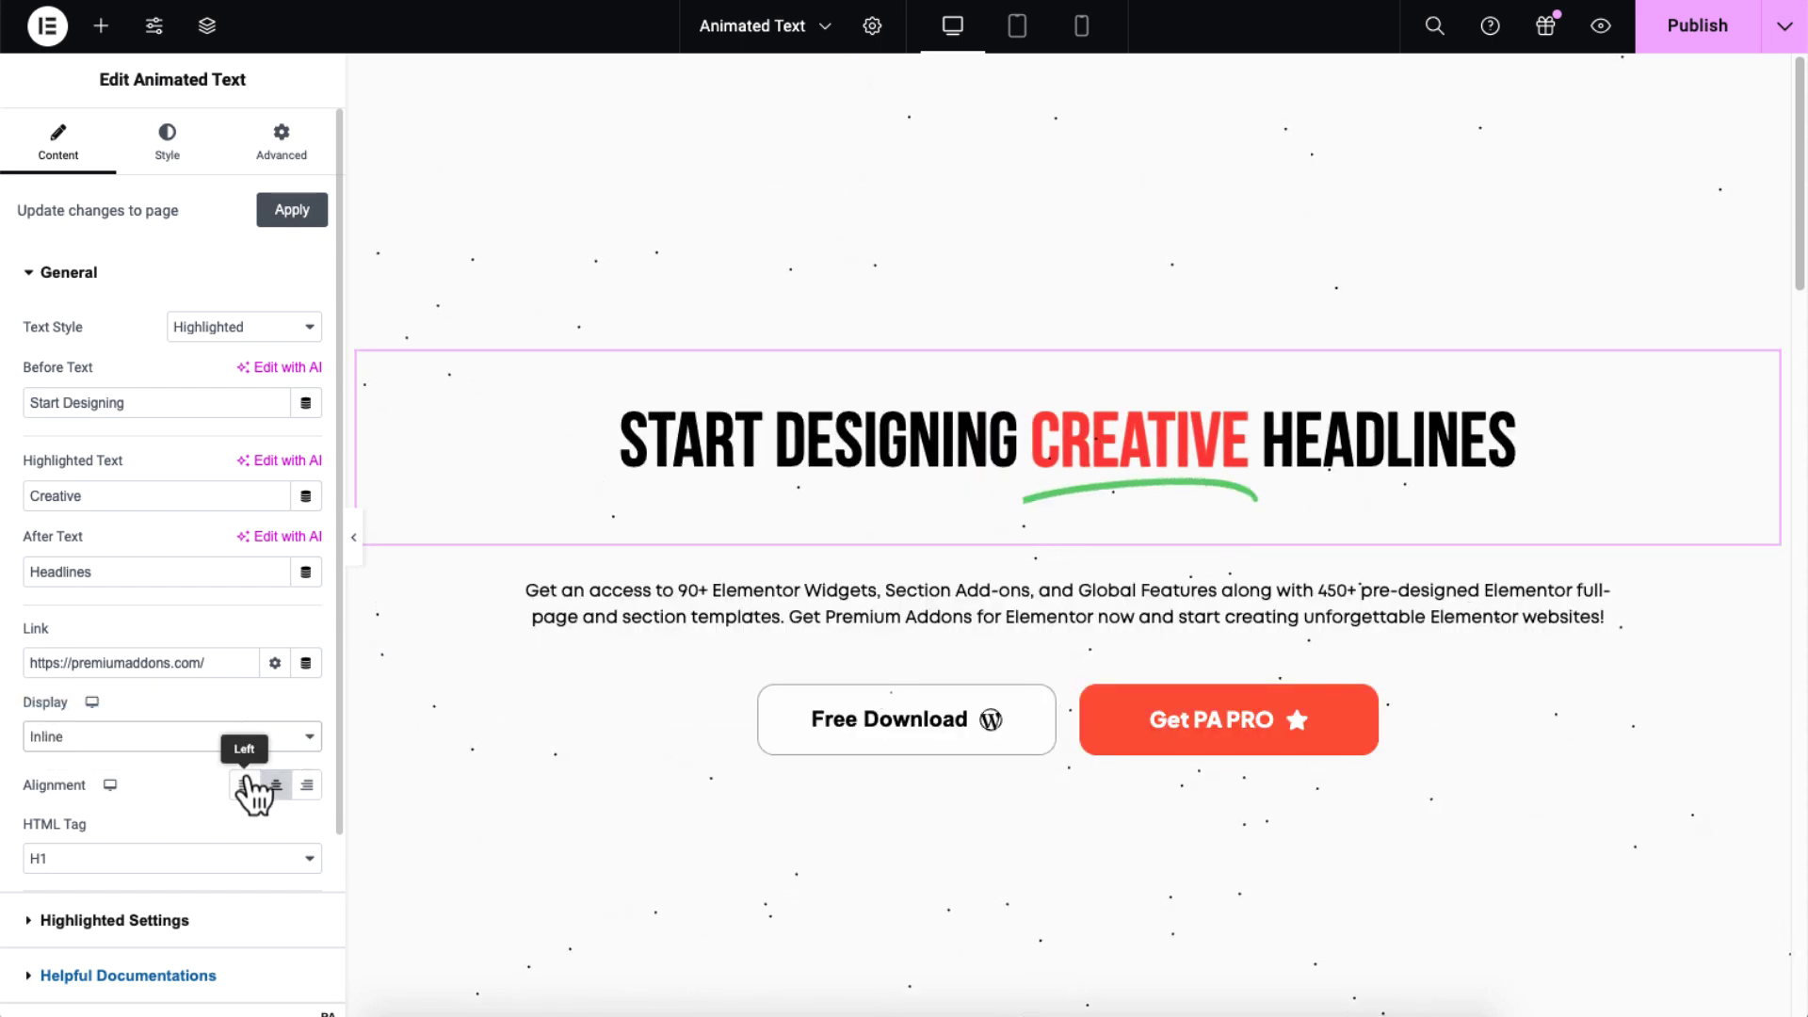
# Centre the headline, keep it as H1, and publish the page
pyautogui.click(247, 785)
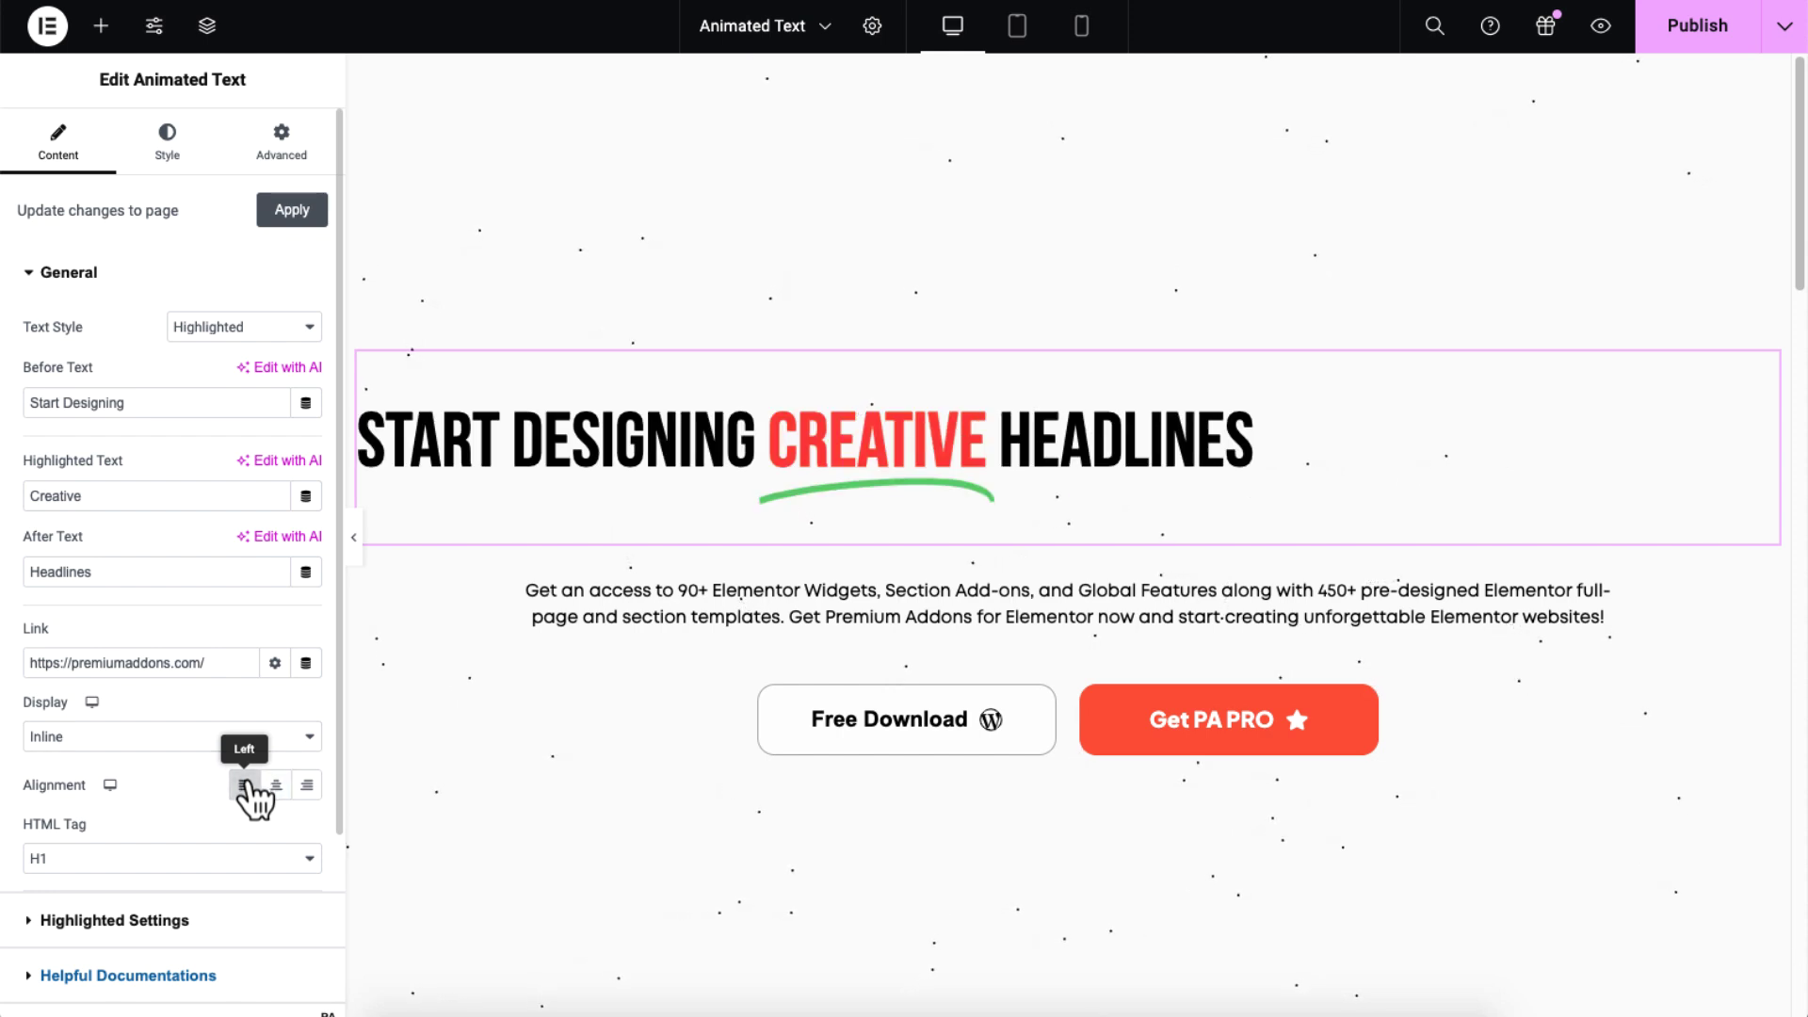
pyautogui.click(276, 786)
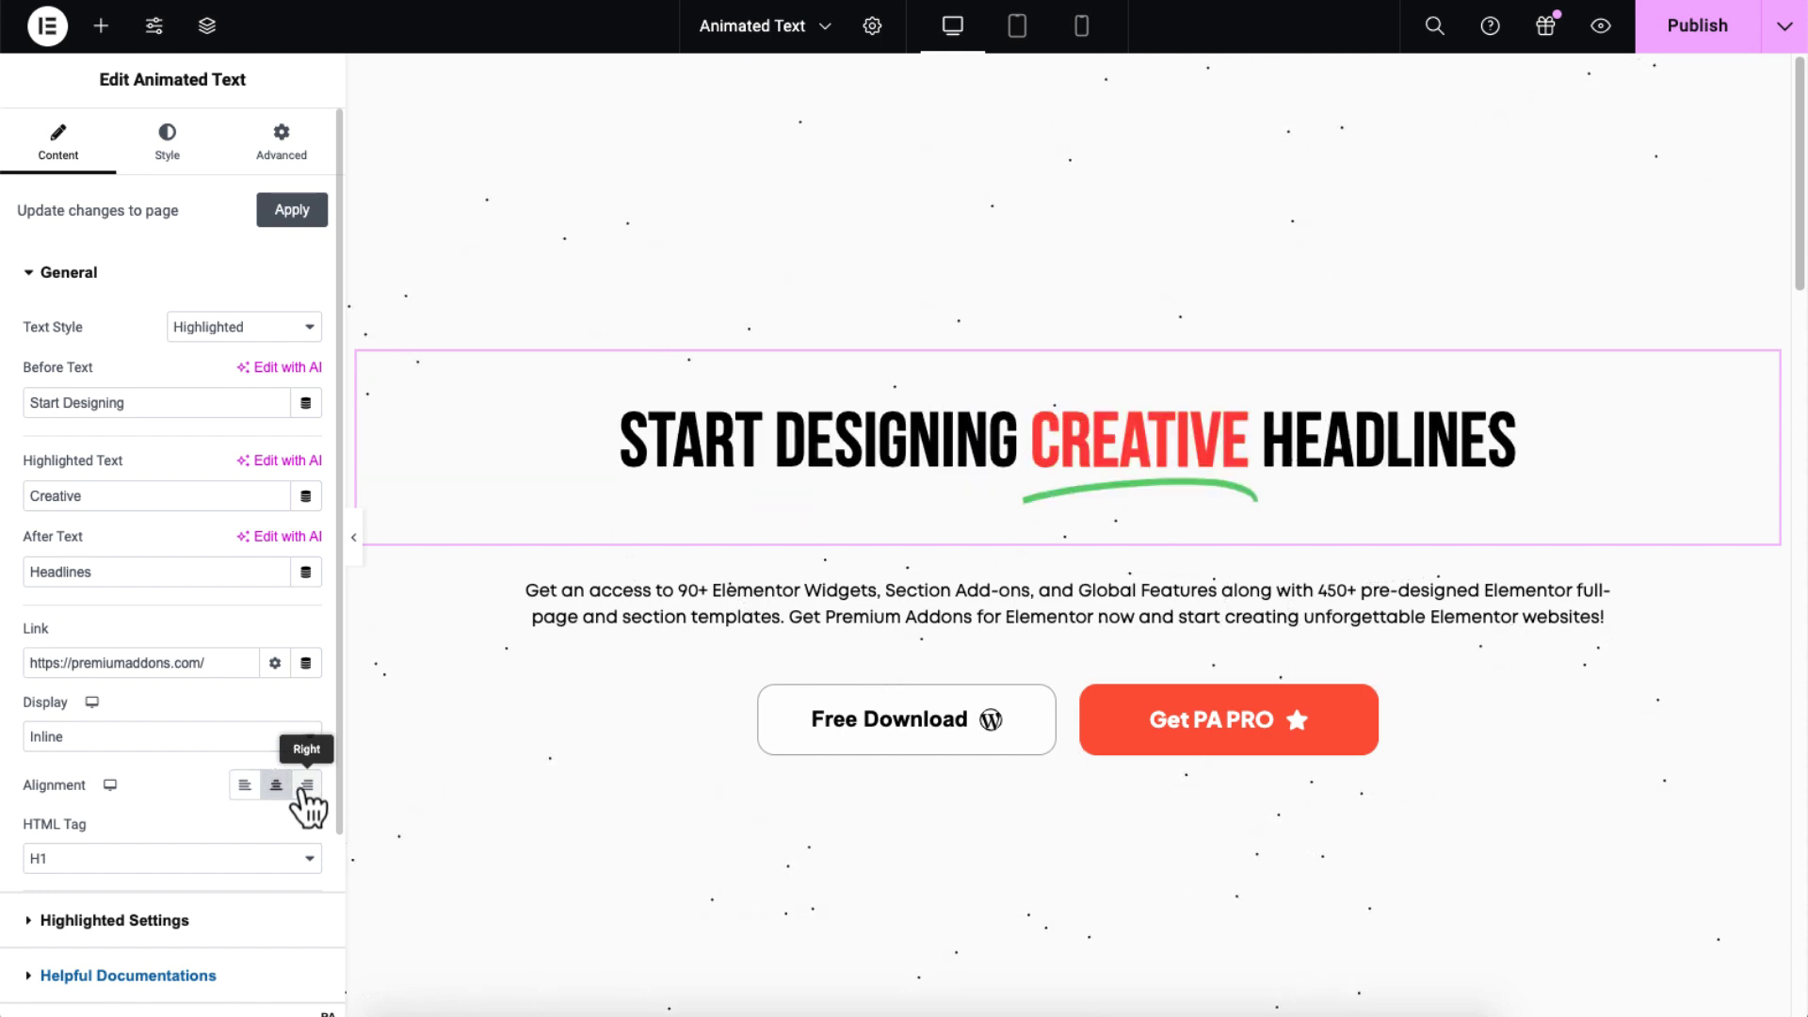
pyautogui.click(306, 785)
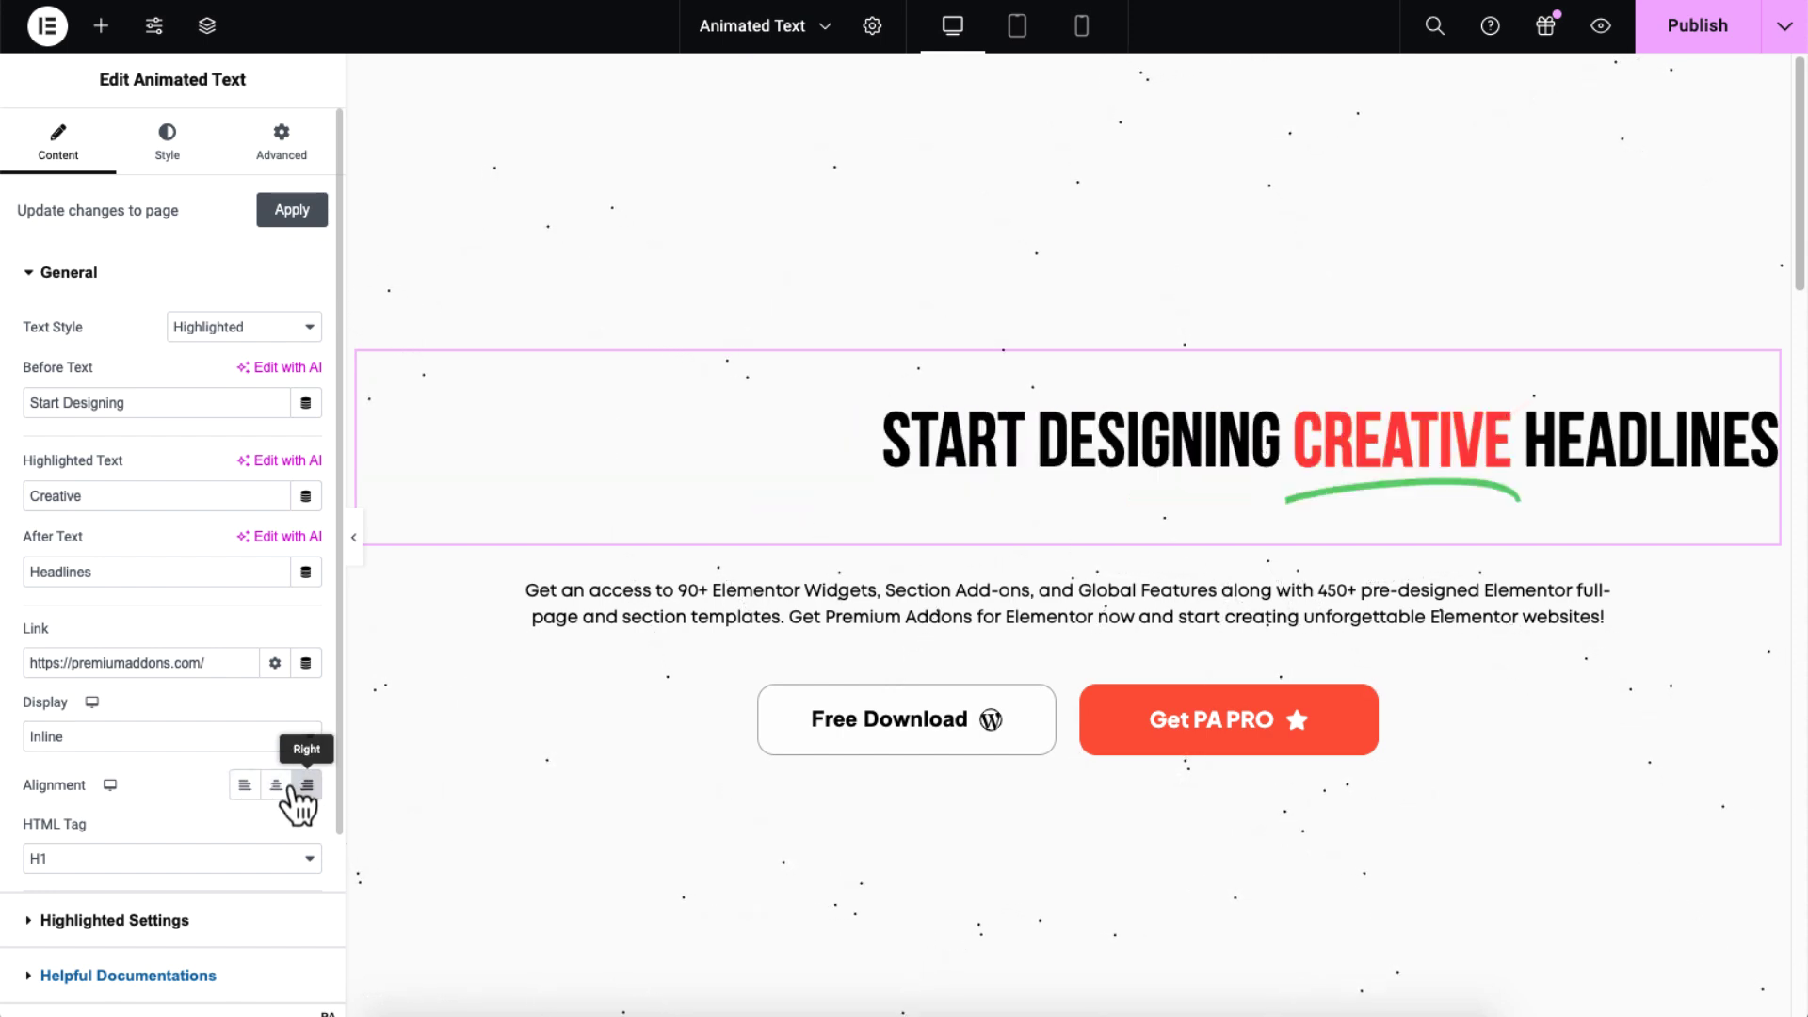
pyautogui.click(276, 785)
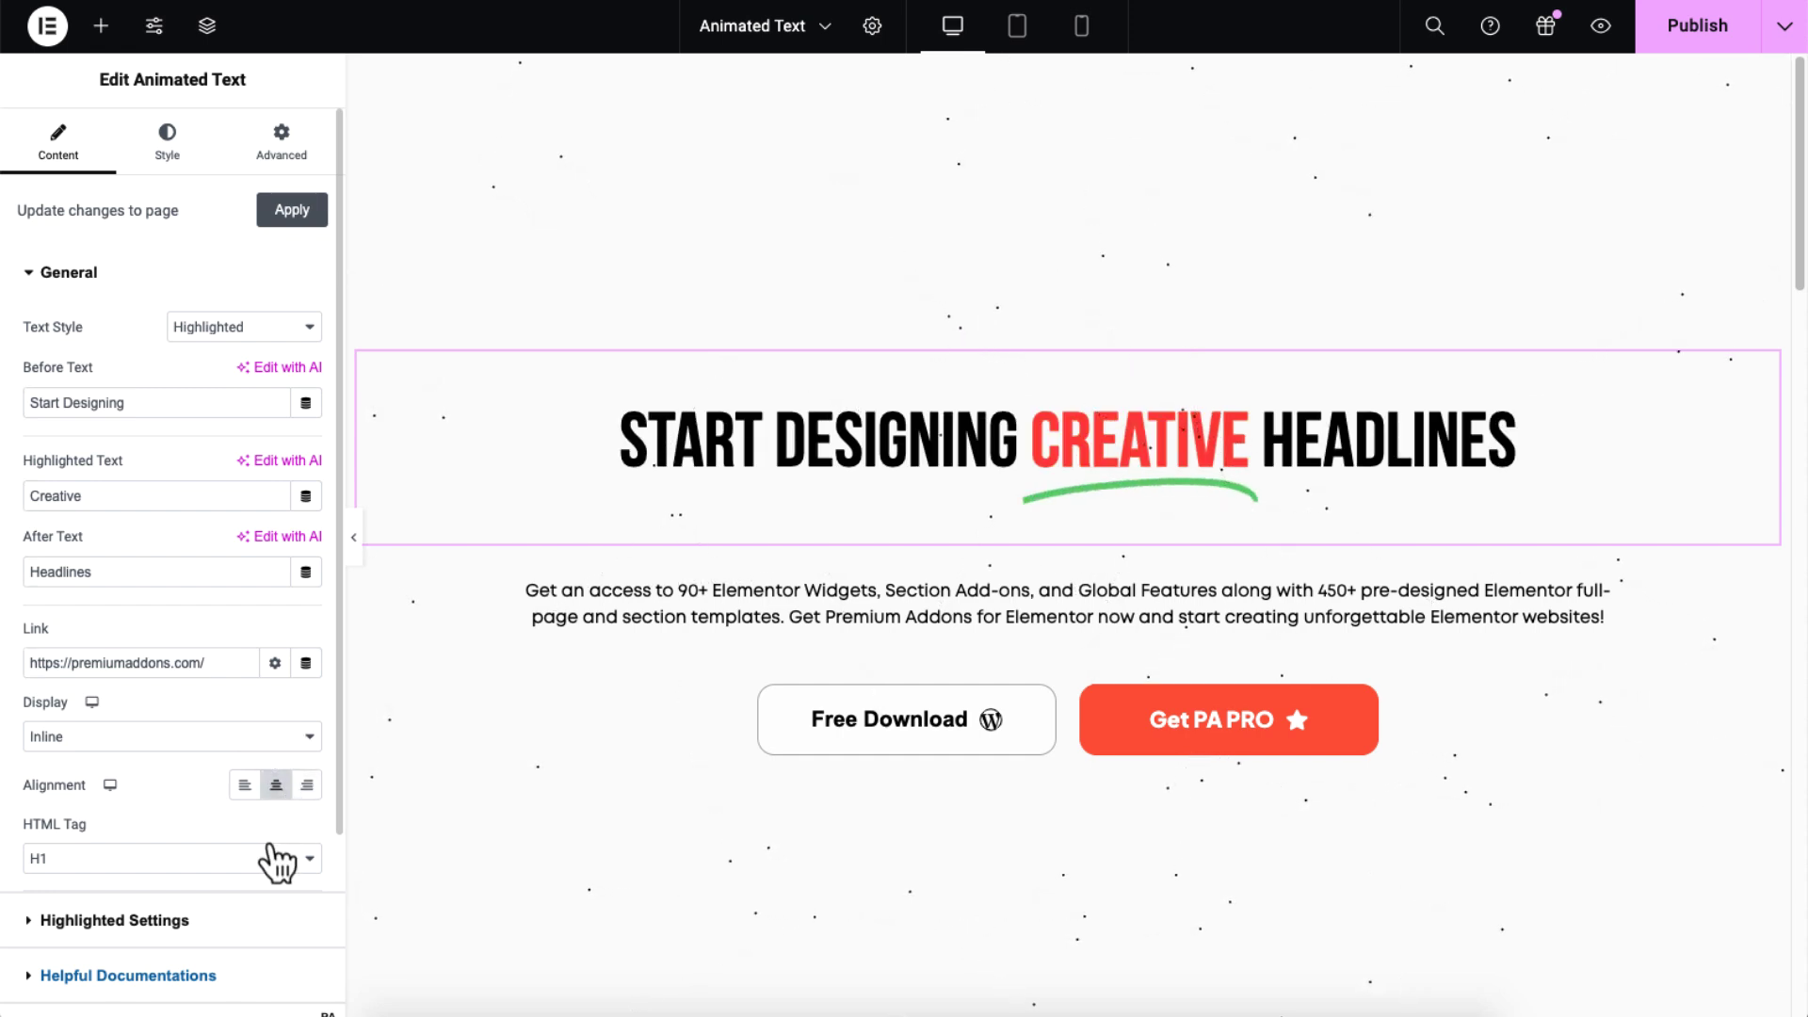
pyautogui.click(277, 859)
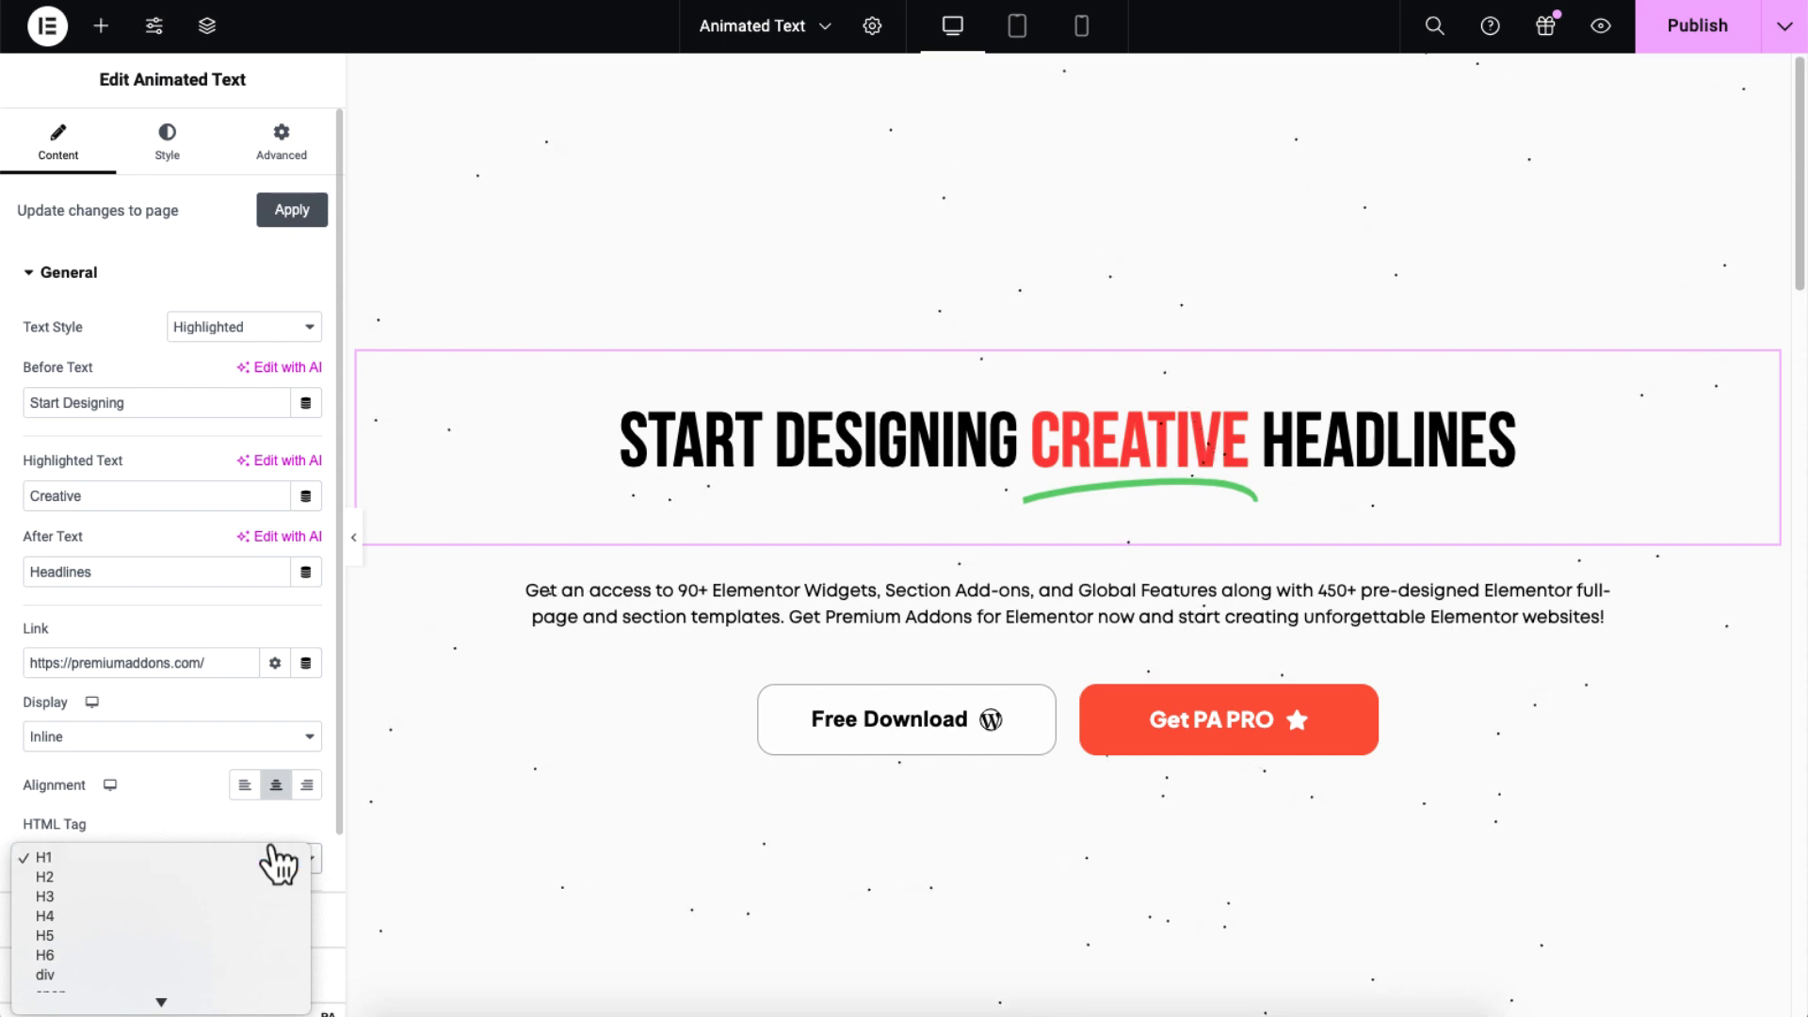
pyautogui.click(277, 859)
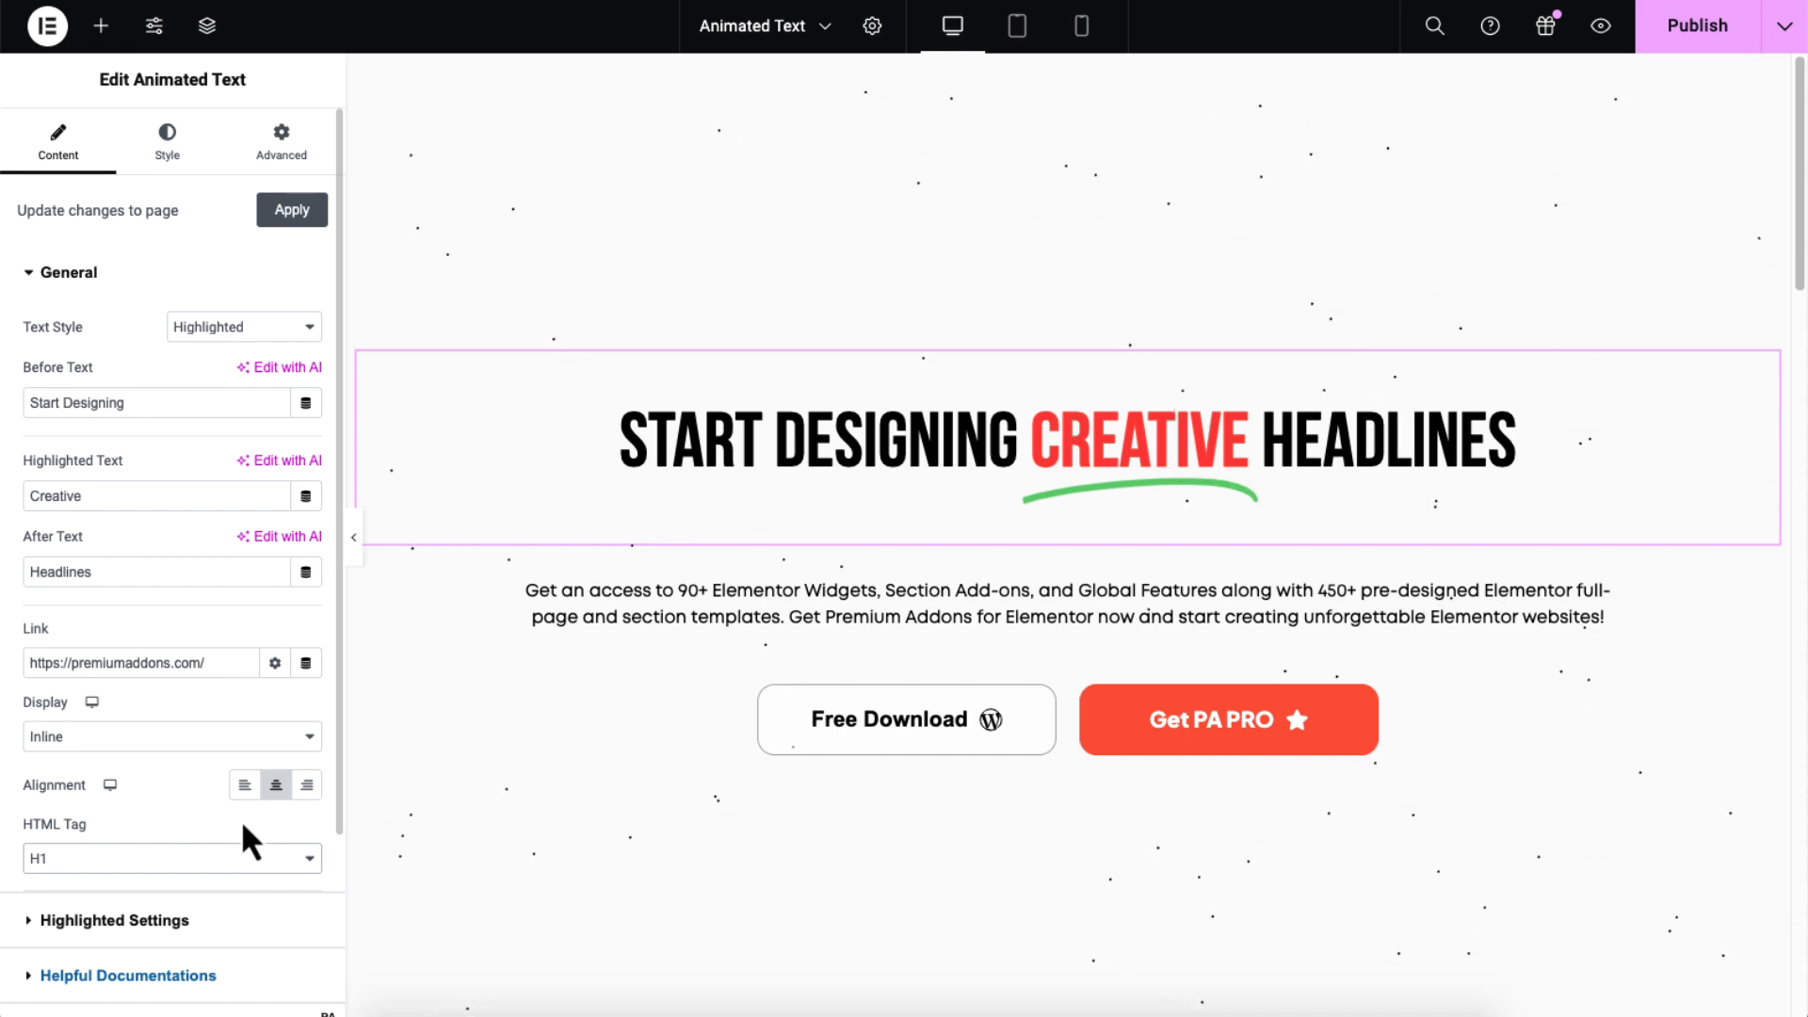
pyautogui.click(1682, 43)
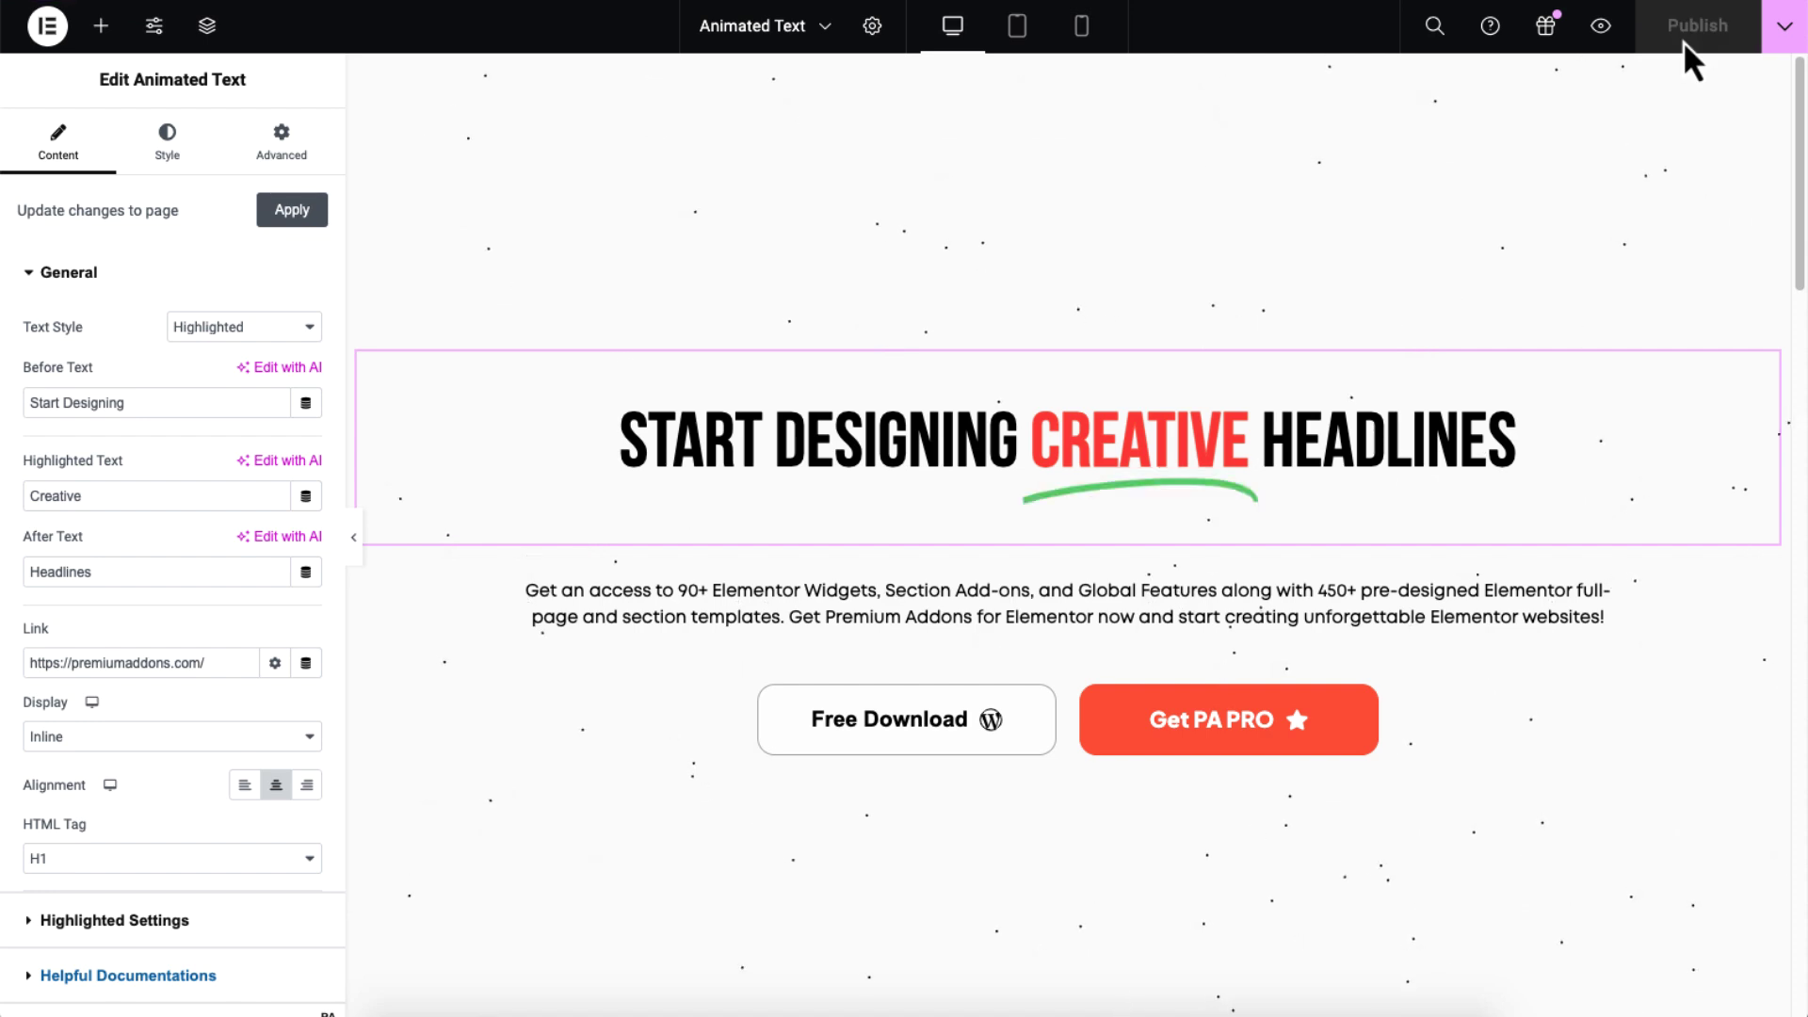
# After previewing the live page, insert the Premium 'Animated Text' template '10 Highlighted Animated Text' below the hero
pyautogui.click(1601, 26)
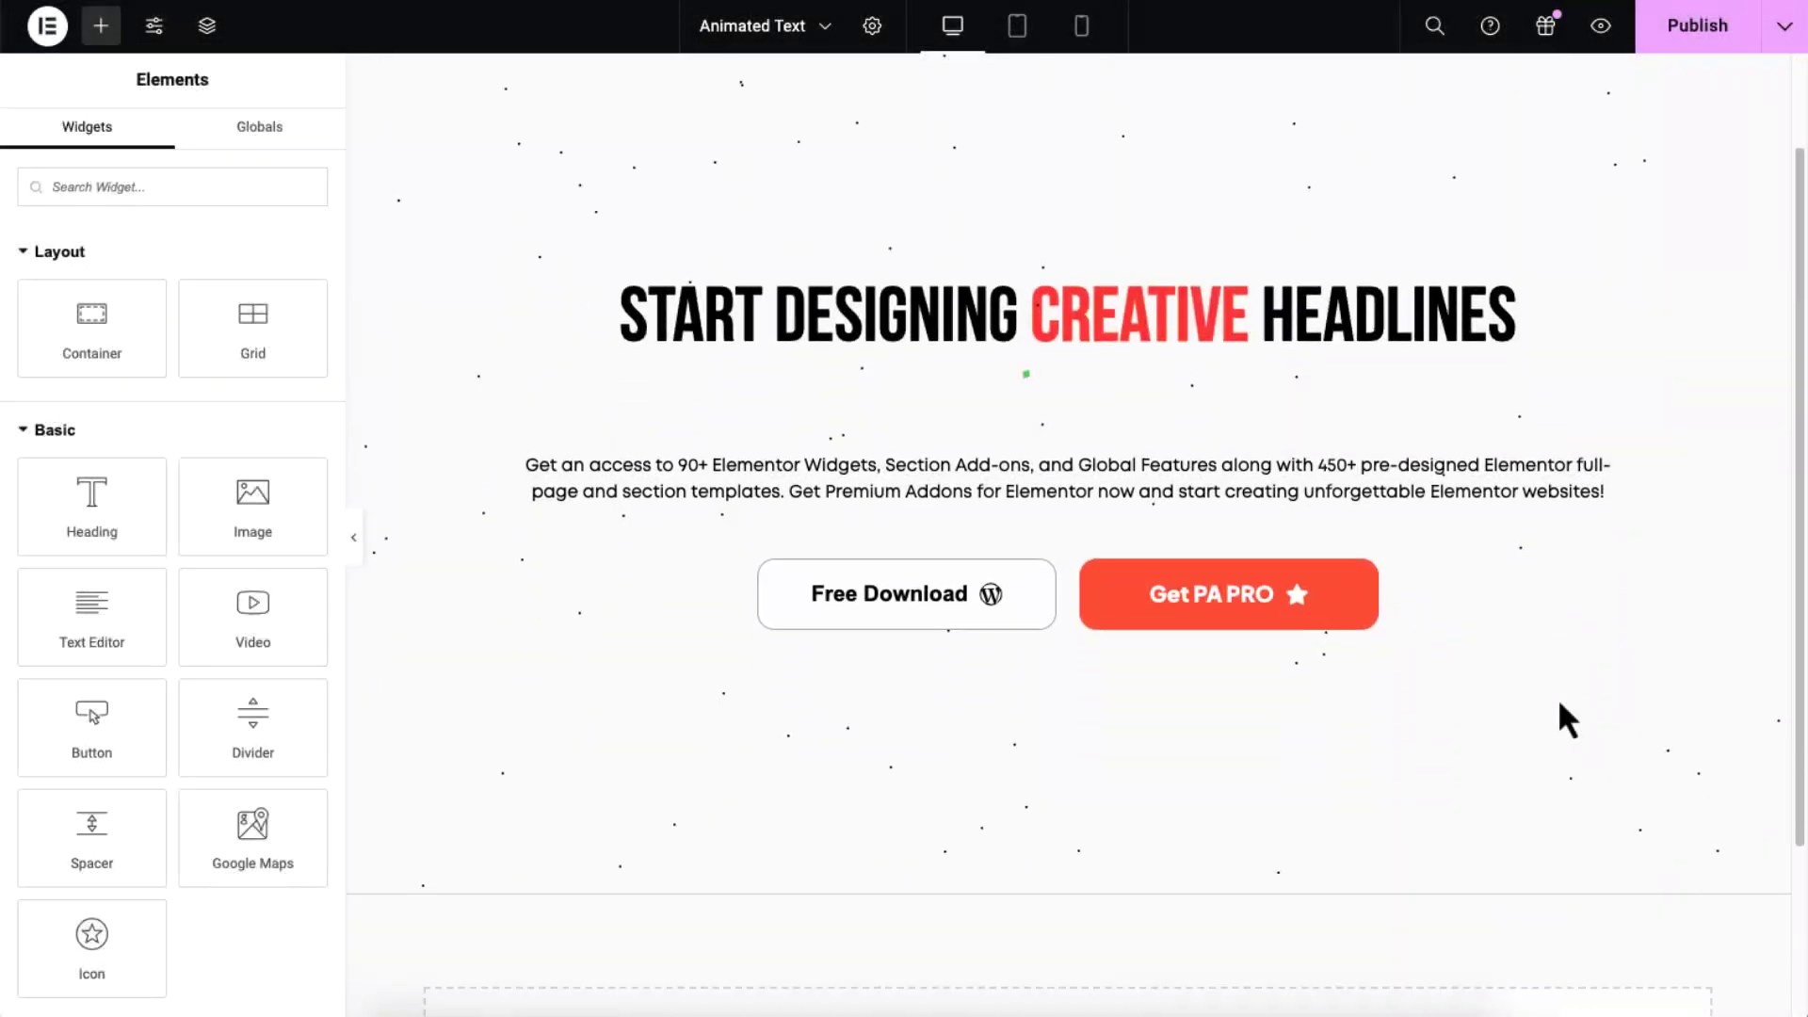
pyautogui.scroll(-3, 1563, 706)
pyautogui.click(989, 846)
pyautogui.click(739, 177)
pyautogui.click(714, 438)
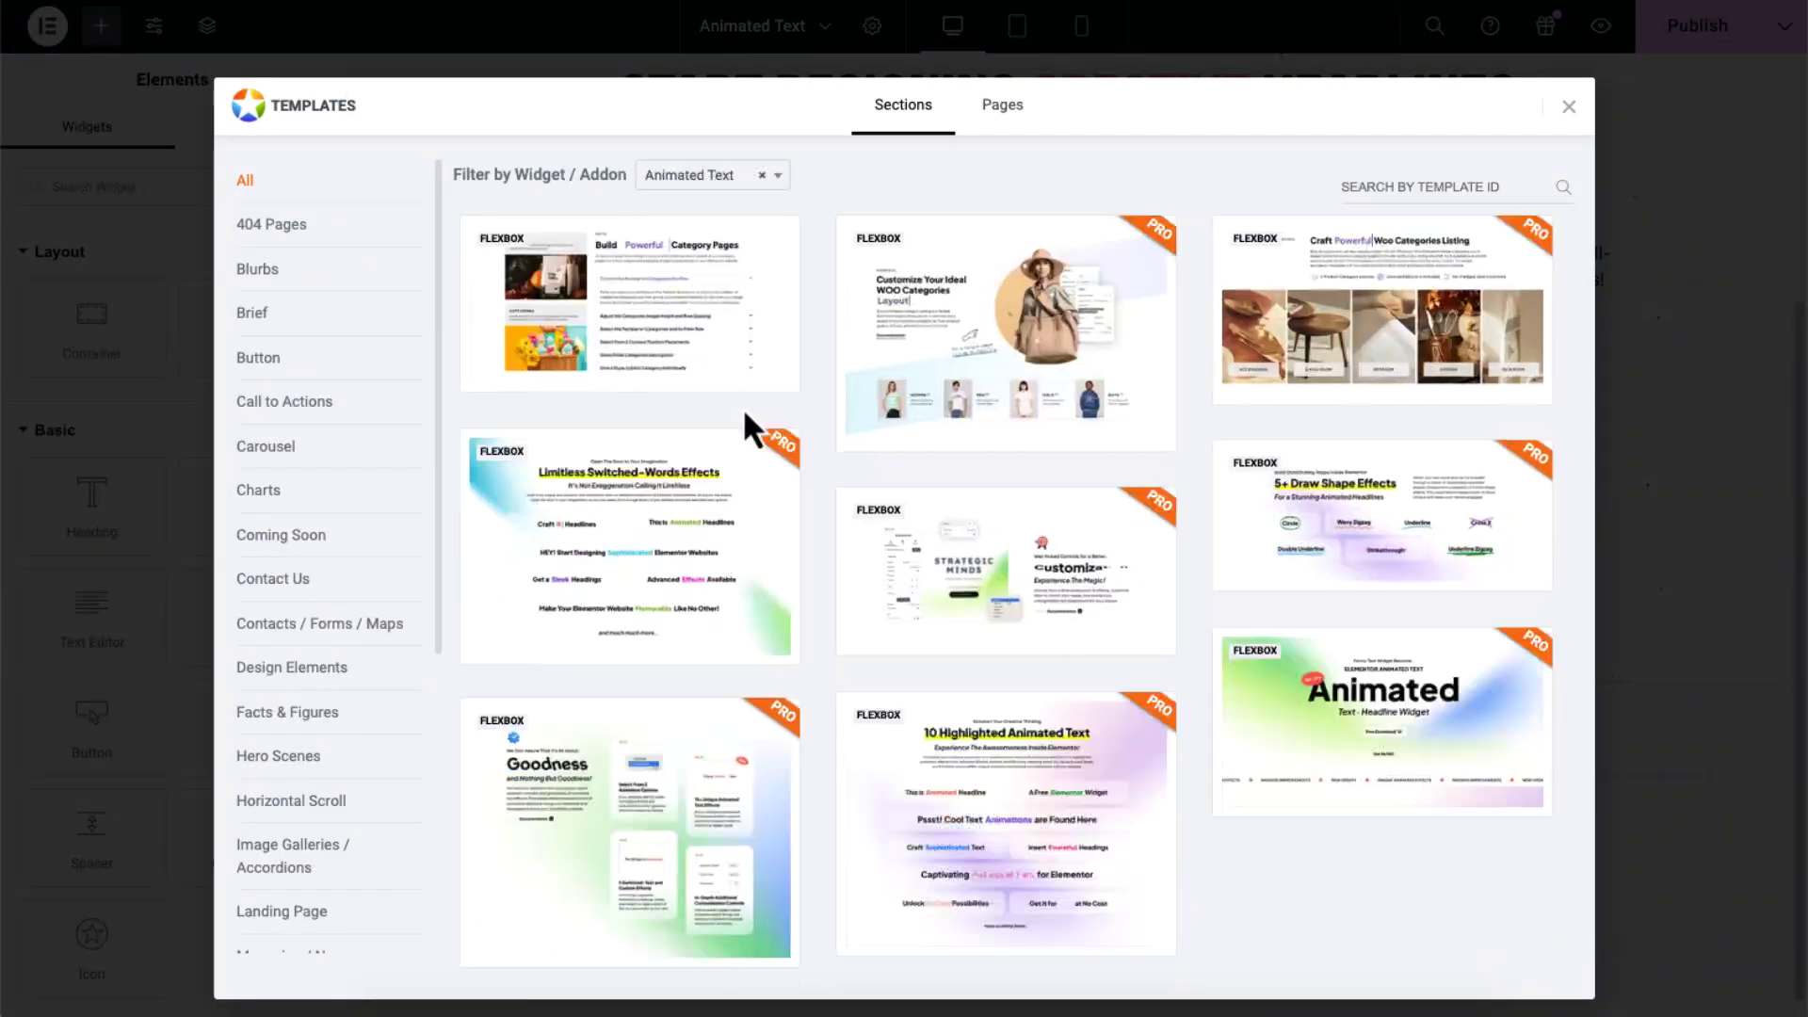
pyautogui.click(1006, 822)
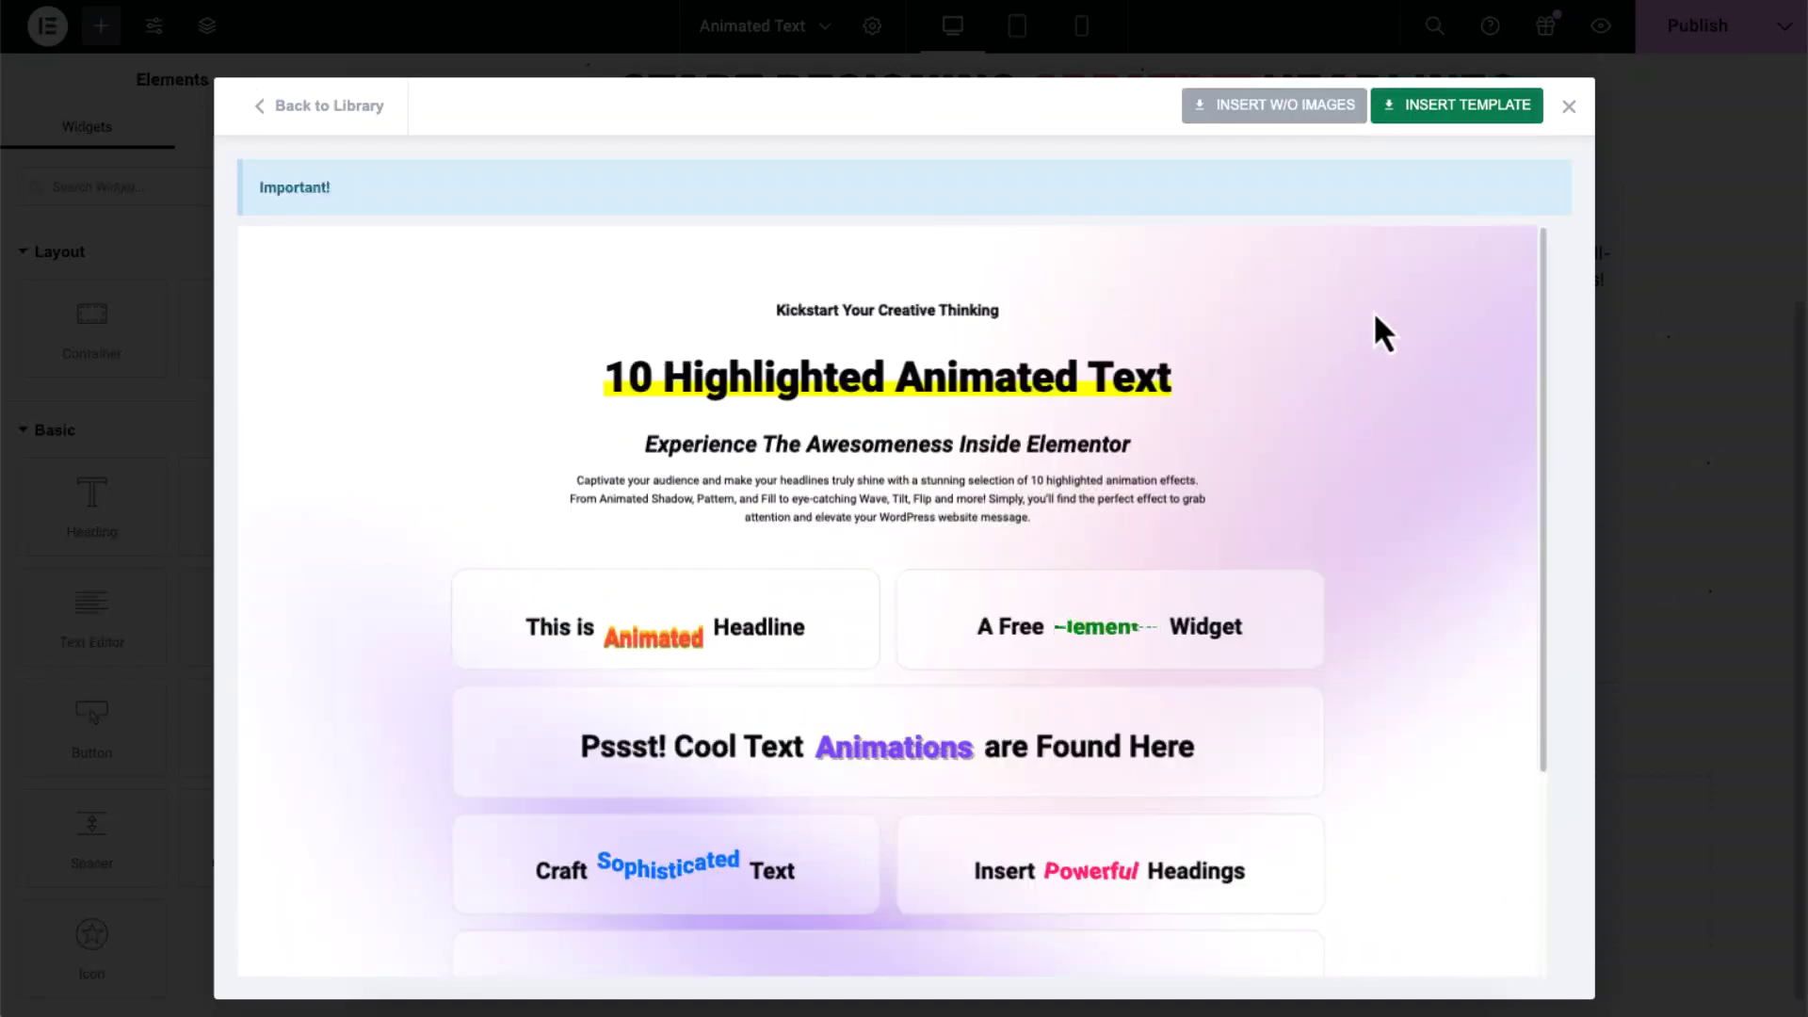
pyautogui.click(1492, 111)
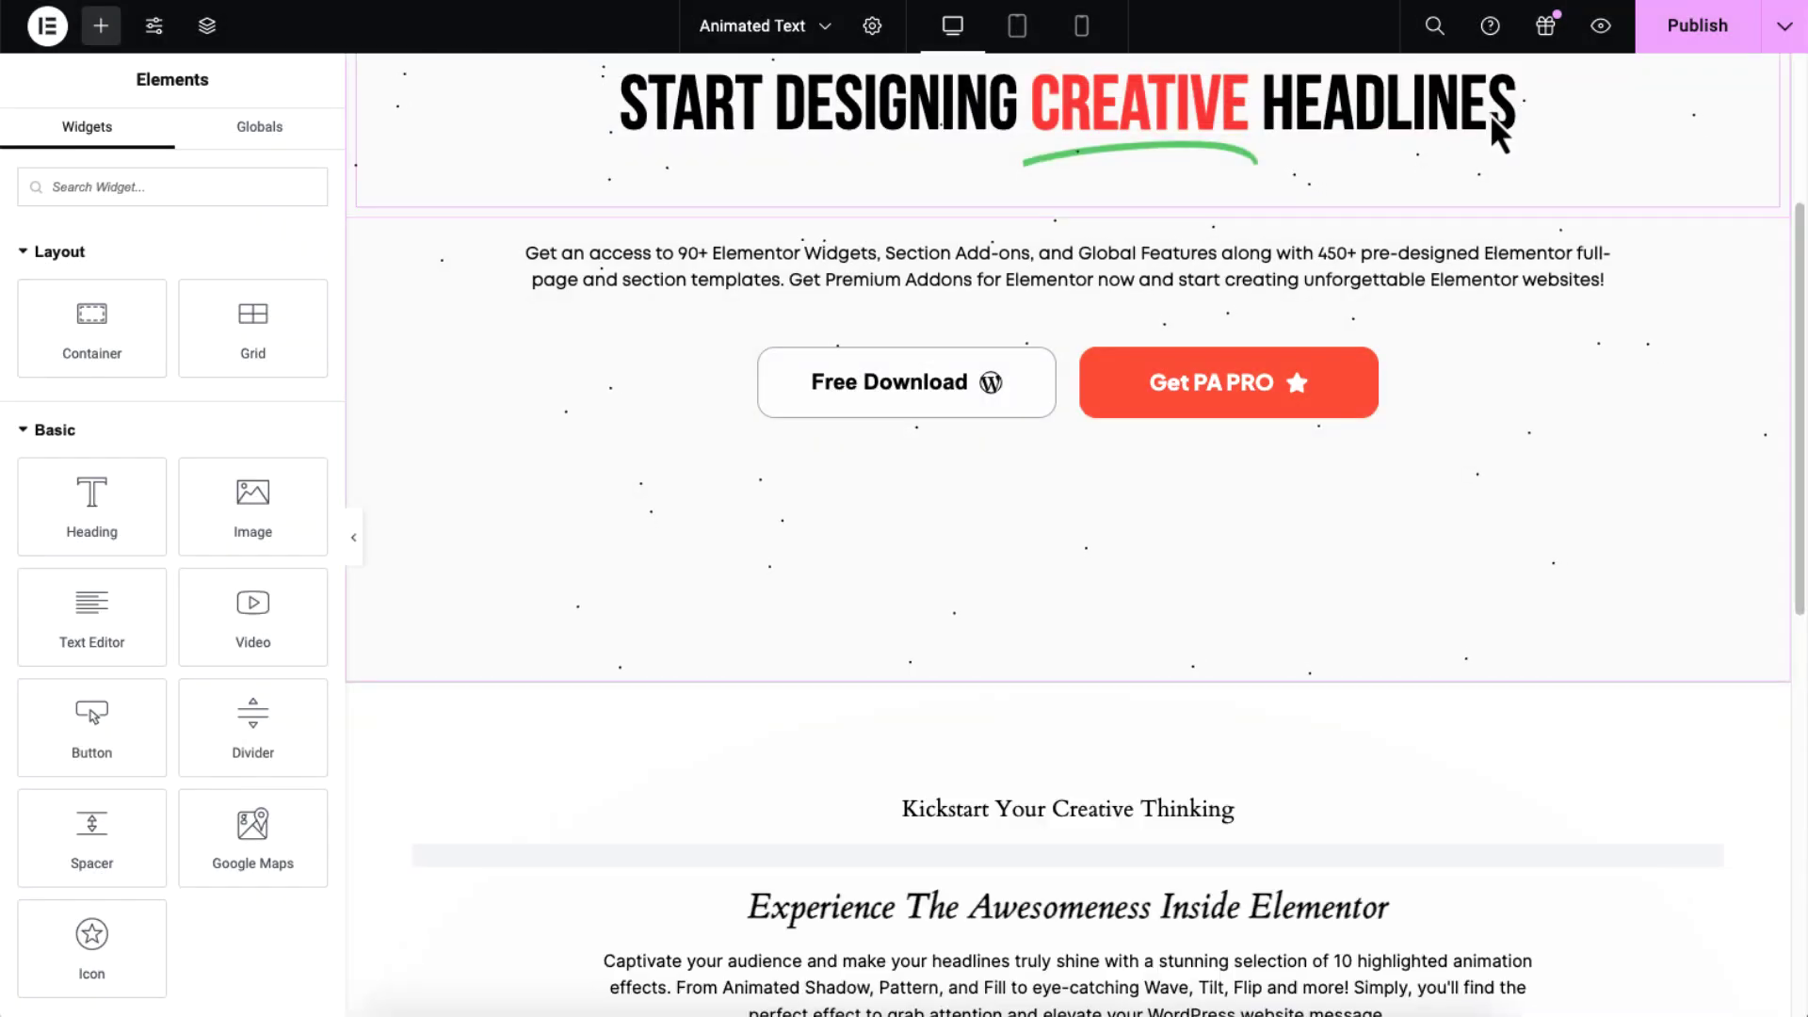
pyautogui.scroll(-5, 1697, 463)
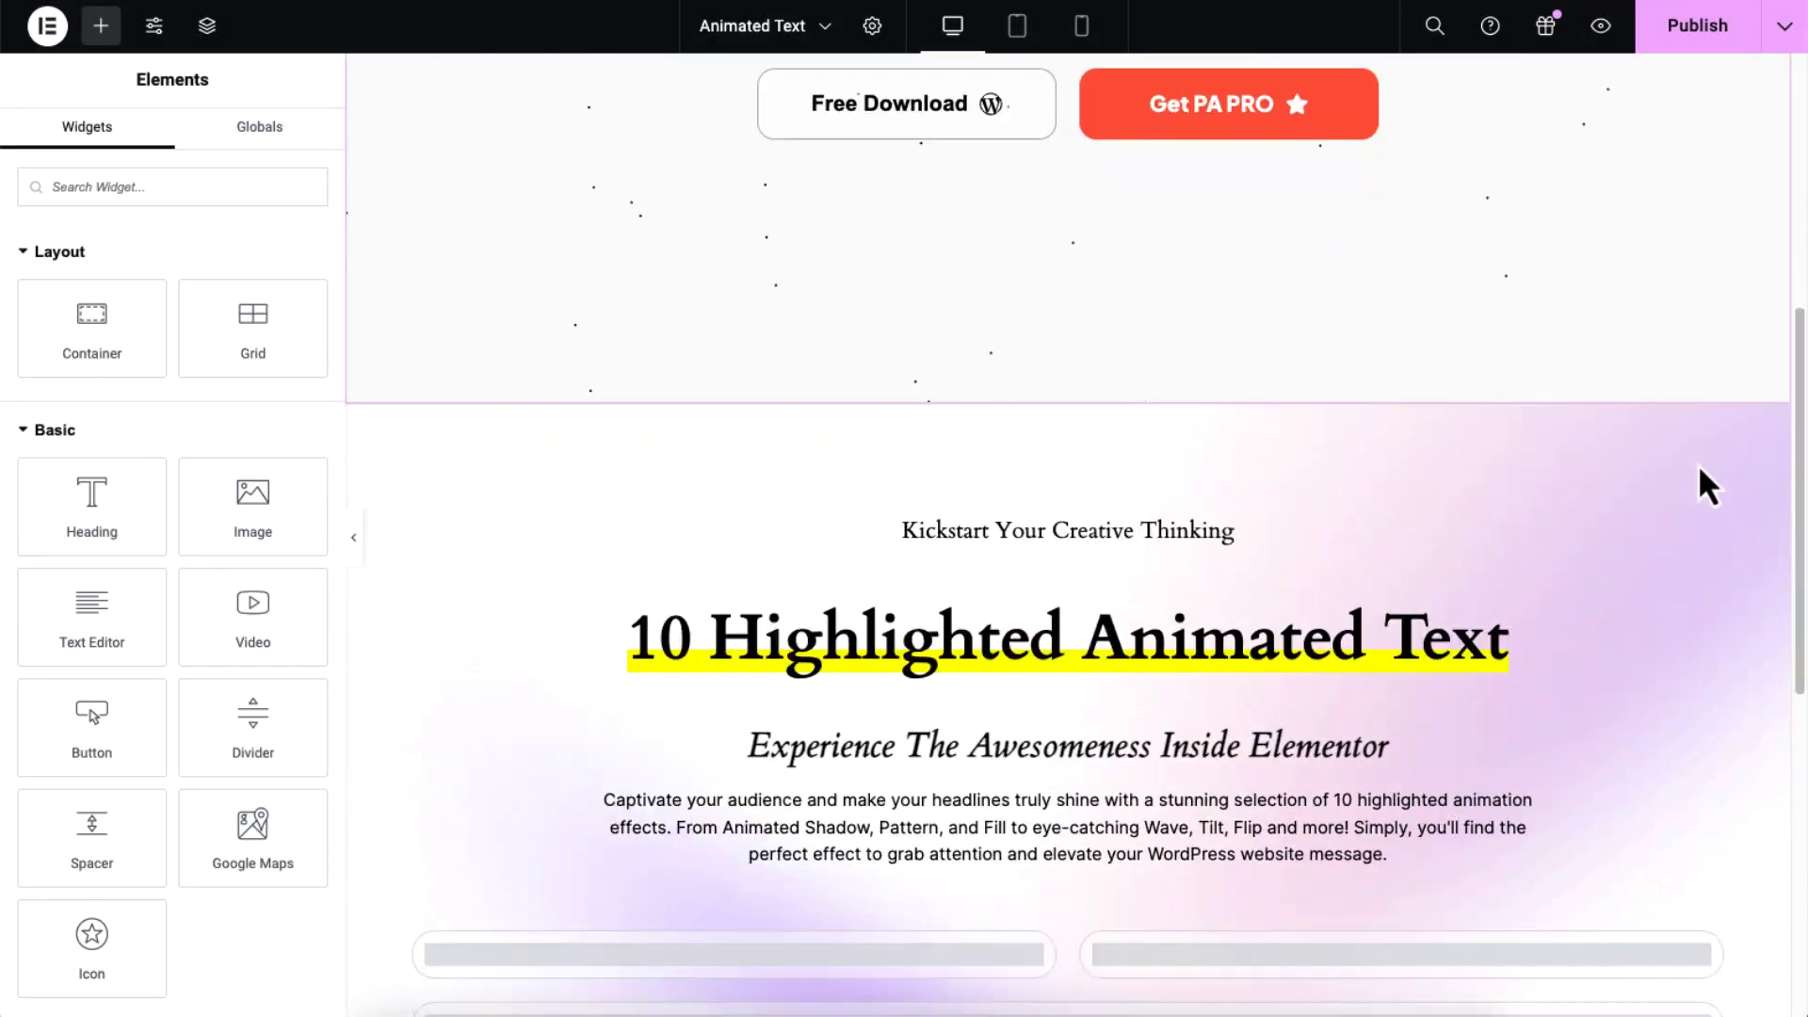
pyautogui.scroll(-5, 1709, 462)
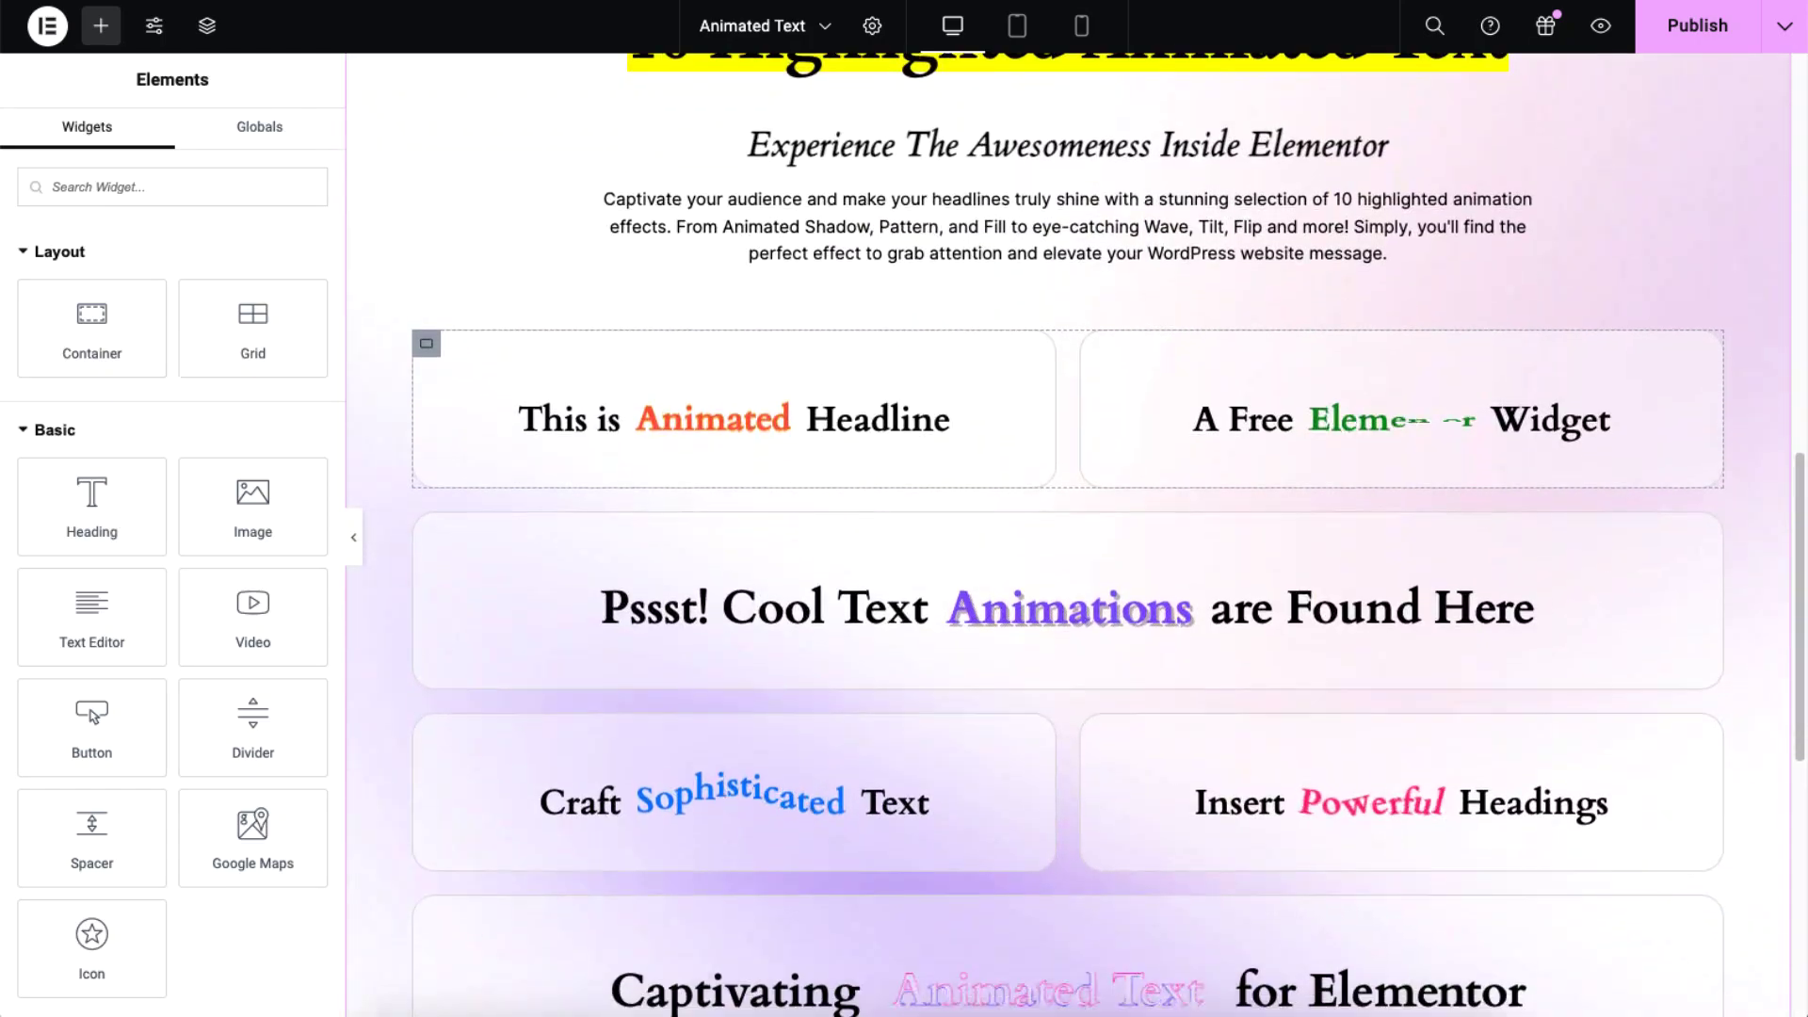